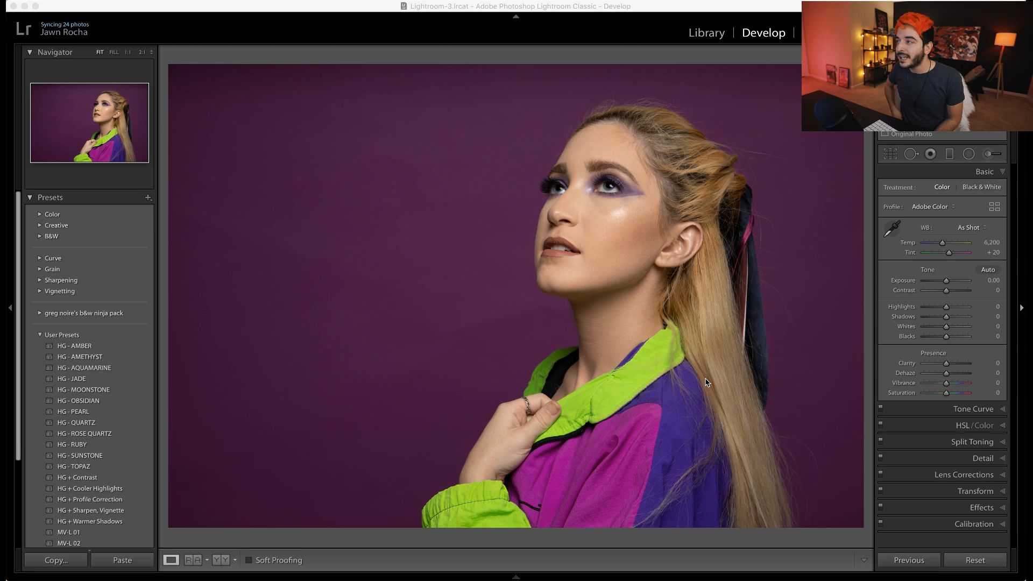
Step: Inspect the model's eye makeup, cheek highlight and skin up close in the profile portrait, ending at the full-image view
{"action": "left_click", "coordinate": [613, 192]}
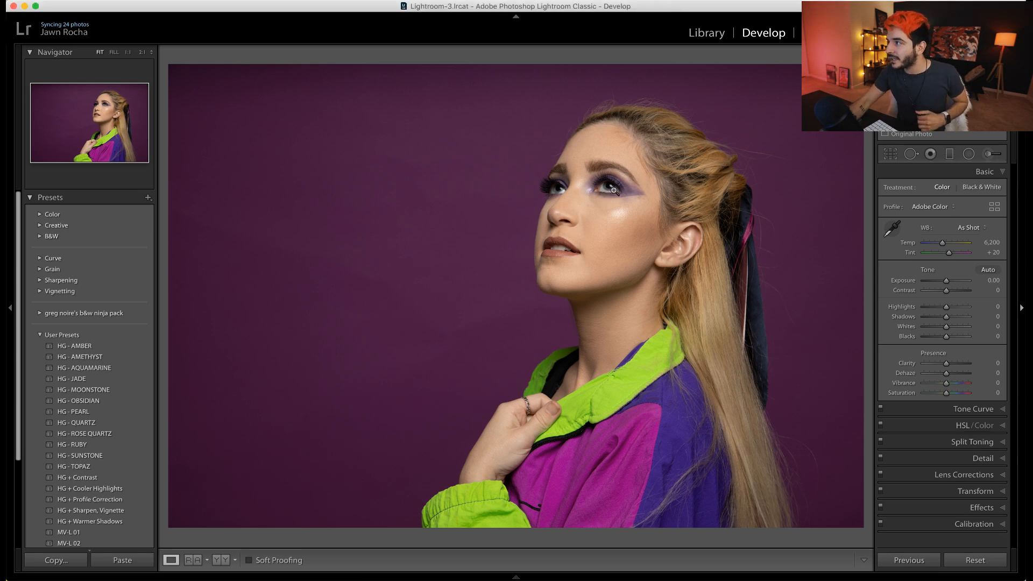
{"action": "left_click", "coordinate": [628, 199]}
{"action": "left_click_drag", "start_coordinate": [666, 225], "coordinate": [597, 264]}
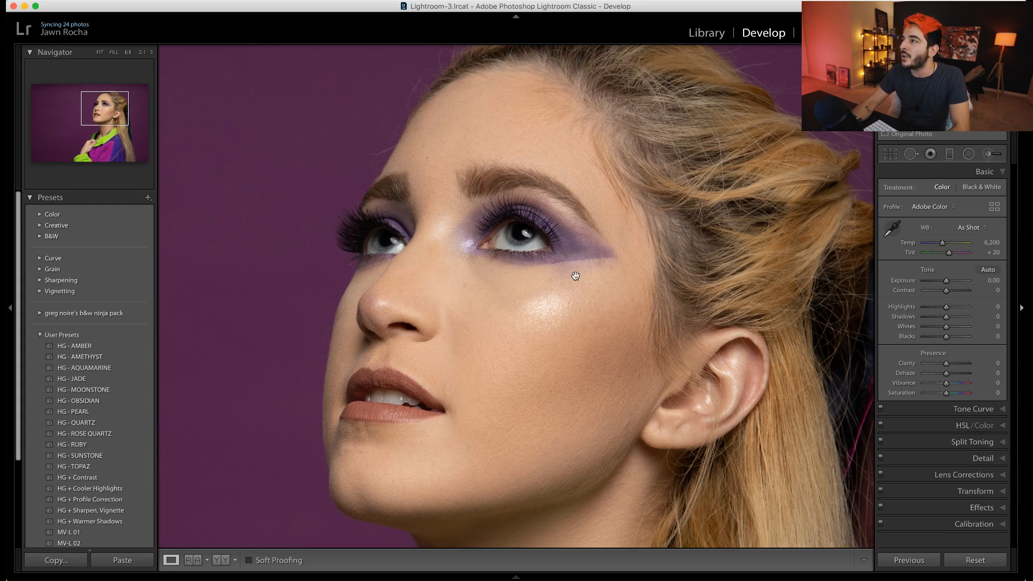
{"action": "left_click_drag", "start_coordinate": [567, 357], "coordinate": [519, 378]}
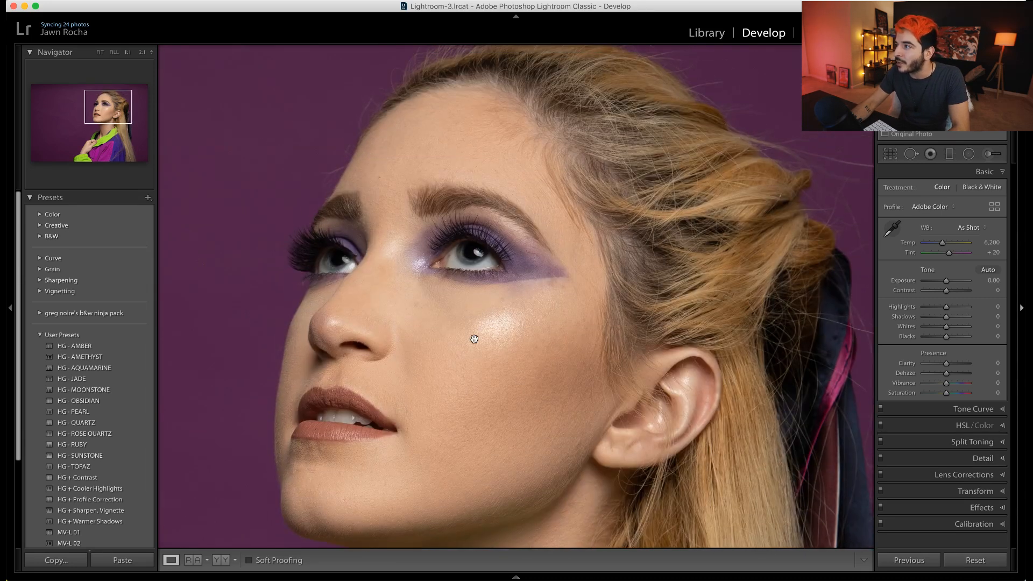
{"action": "left_click", "coordinate": [478, 337]}
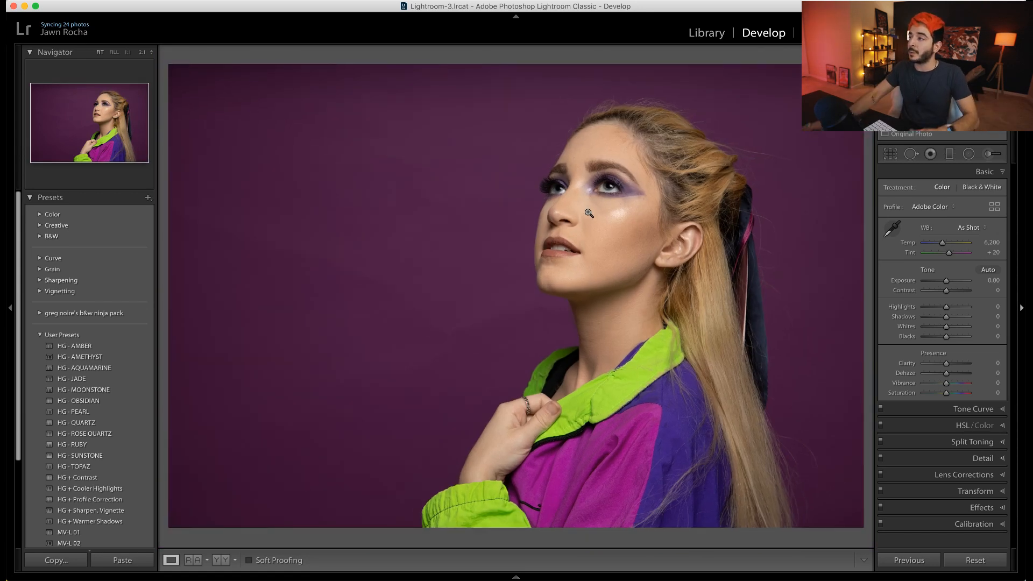
{"action": "left_click", "coordinate": [589, 213]}
{"action": "left_click_drag", "start_coordinate": [583, 224], "coordinate": [473, 296]}
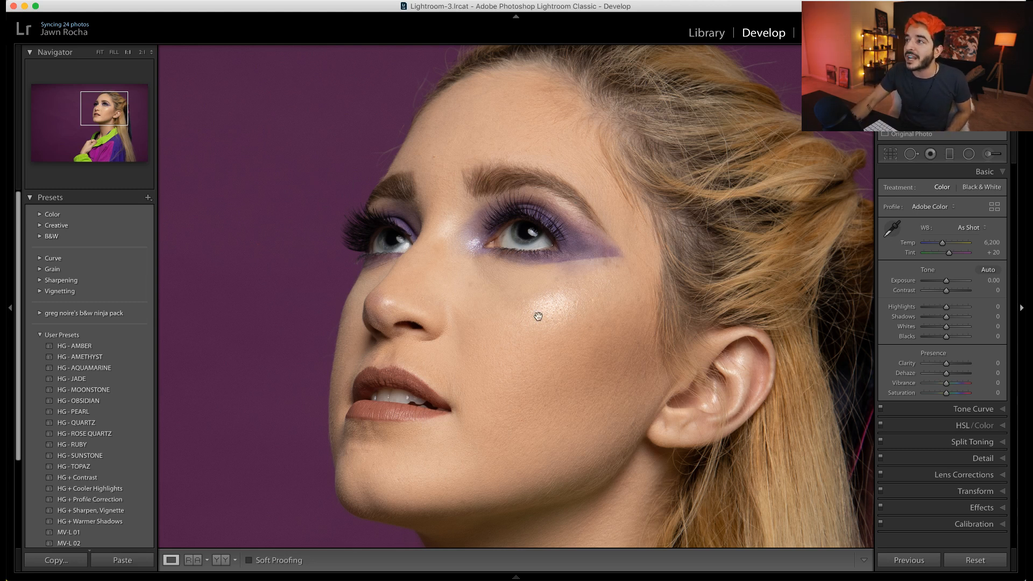
{"action": "left_click", "coordinate": [581, 311]}
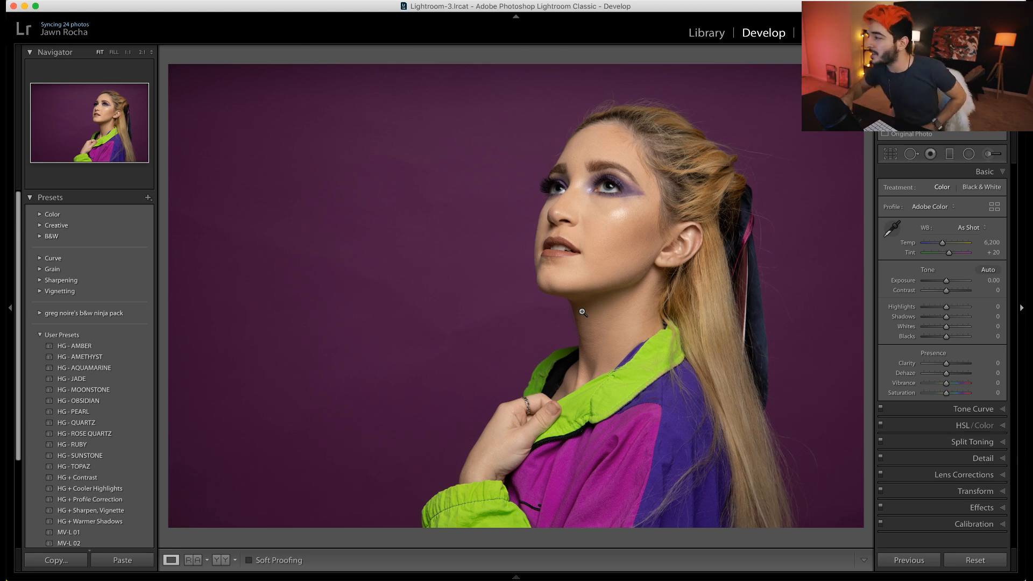
Step: Show the filmstrip and review the five-star photos one by one through 927A8594.CR3
{"action": "mouse_move", "coordinate": [520, 569]}
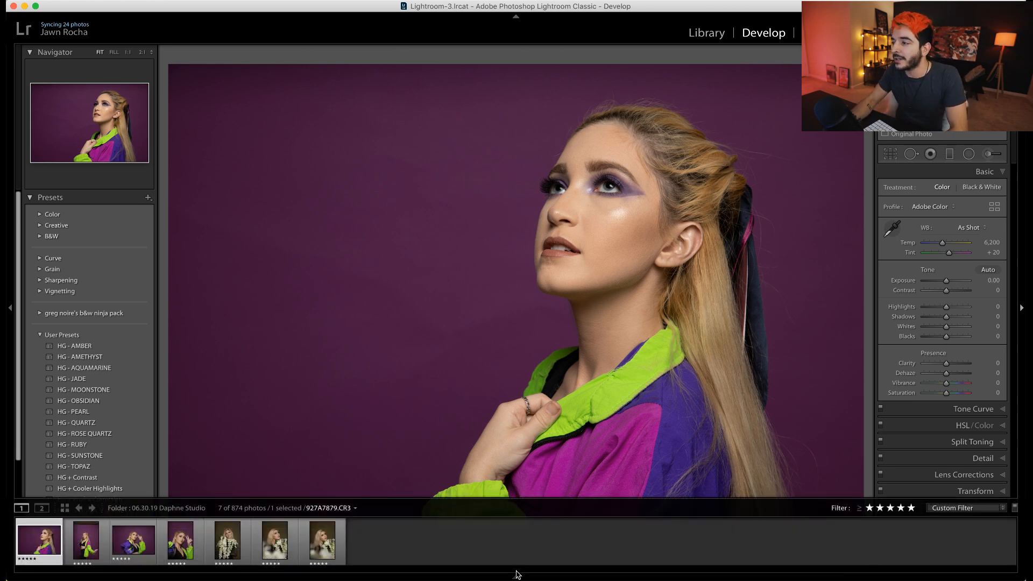
{"action": "left_click", "coordinate": [516, 575]}
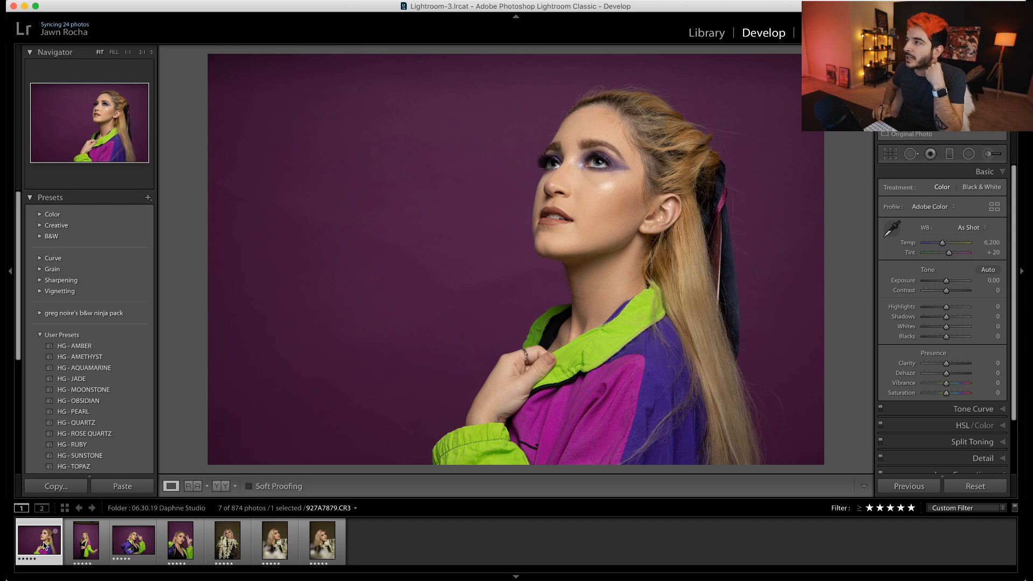
{"action": "key", "text": "Right"}
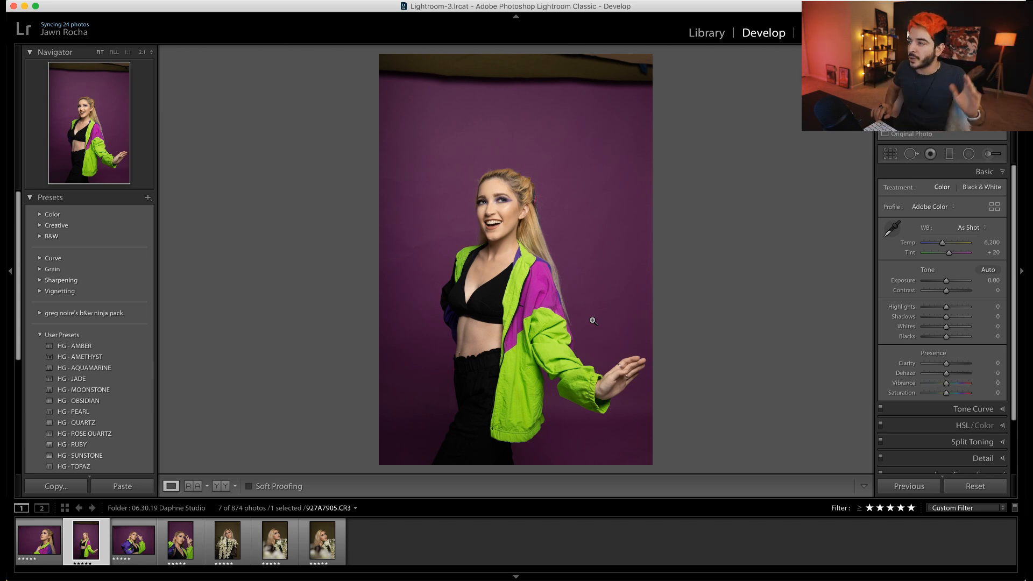
{"action": "key", "text": "Right"}
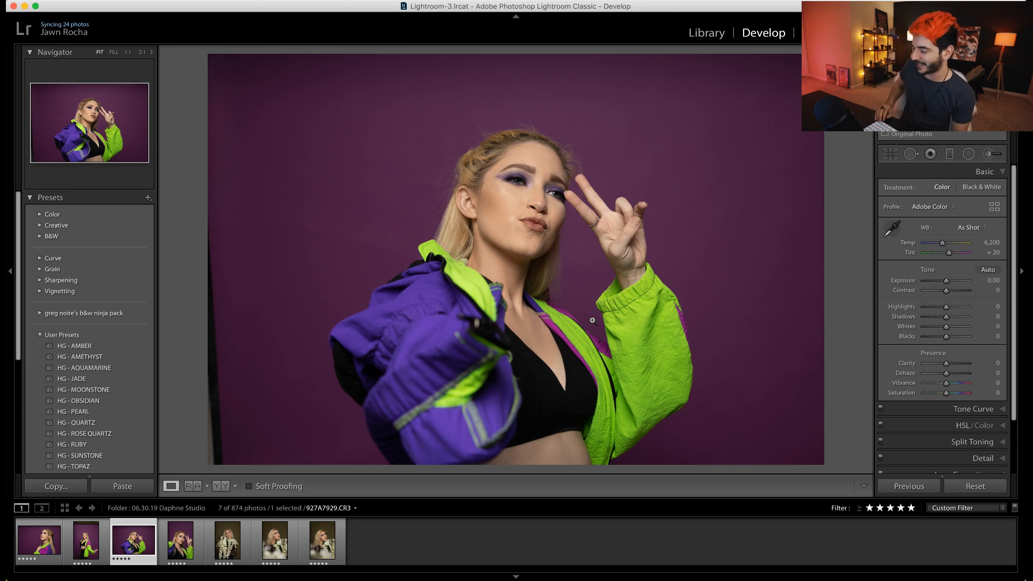
{"action": "key", "text": "Right"}
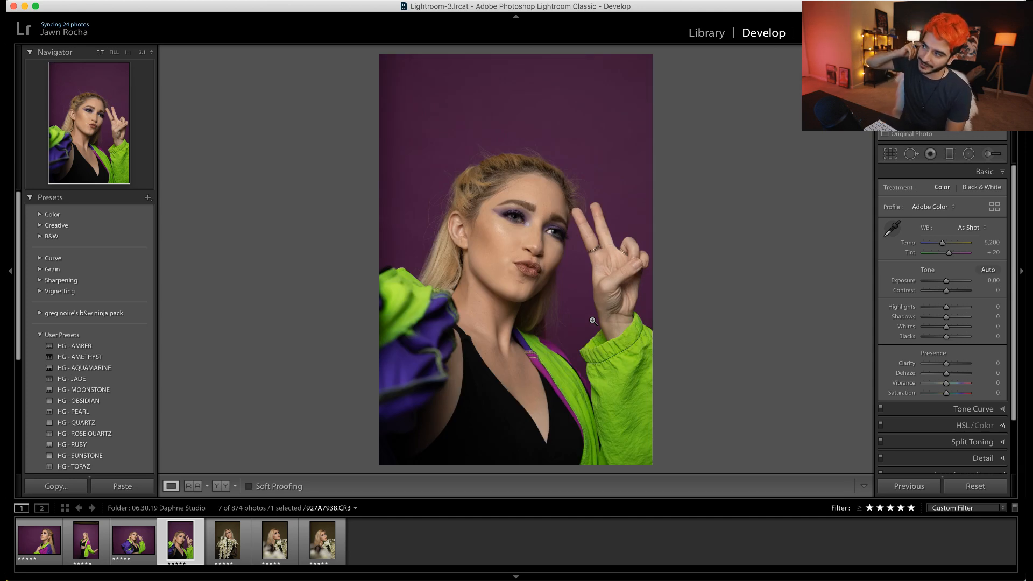
{"action": "key", "text": "Right"}
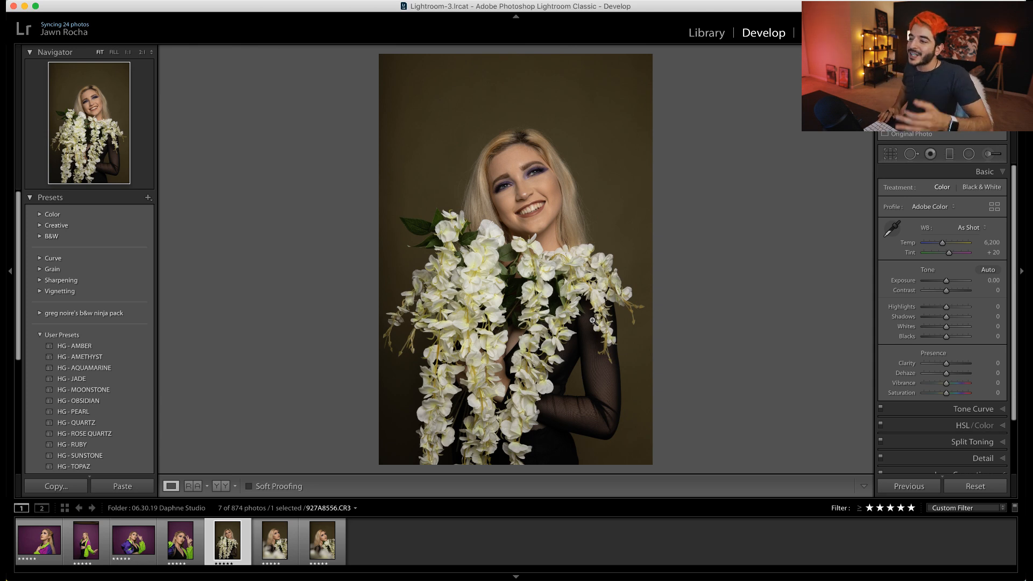
{"action": "key", "text": "Right"}
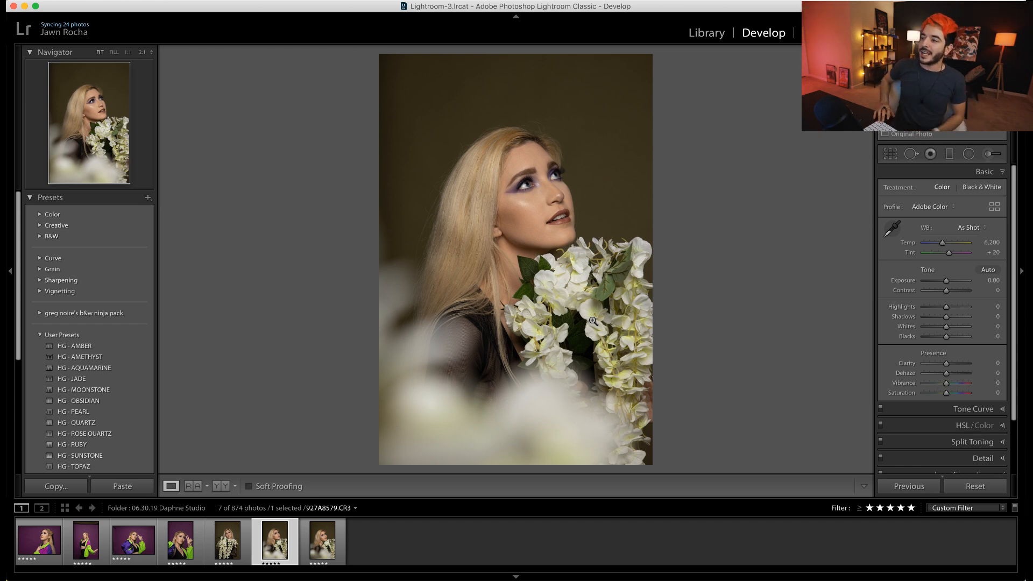
{"action": "key", "text": "Right"}
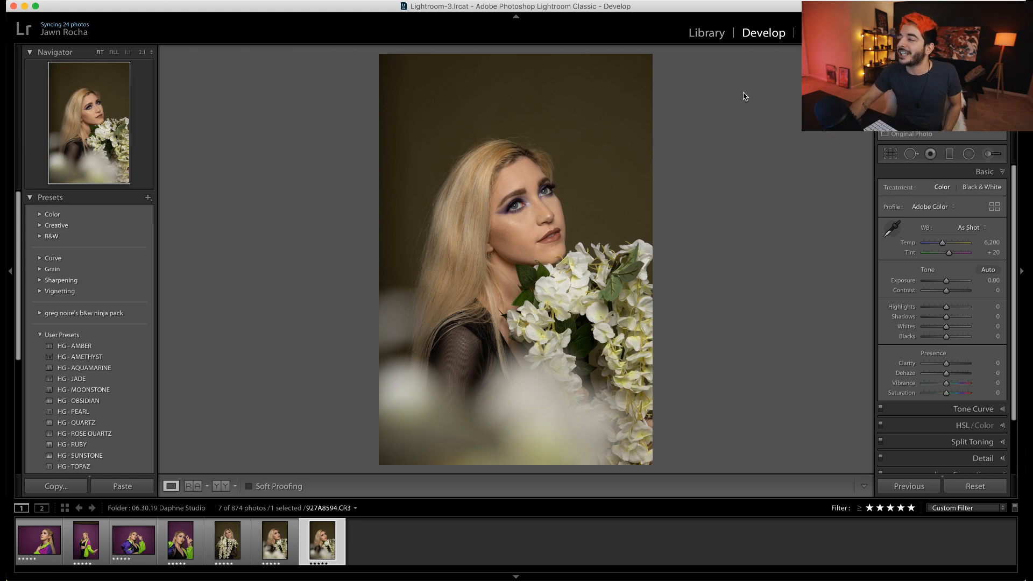
Step: Examine the face in the last flower portrait at closer magnifications and return to the full-image view
{"action": "left_click", "coordinate": [536, 220]}
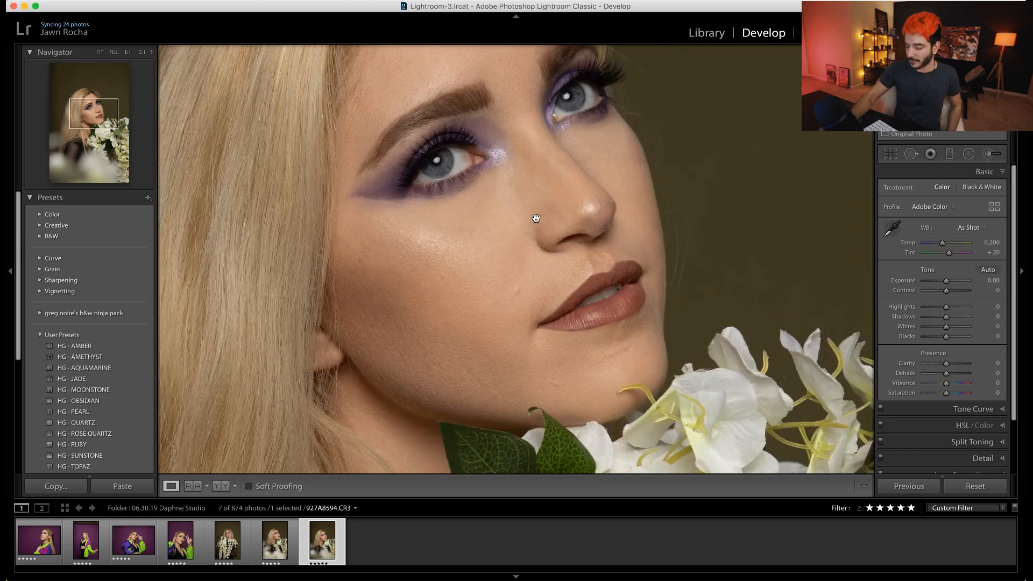
{"action": "left_click", "coordinate": [536, 217]}
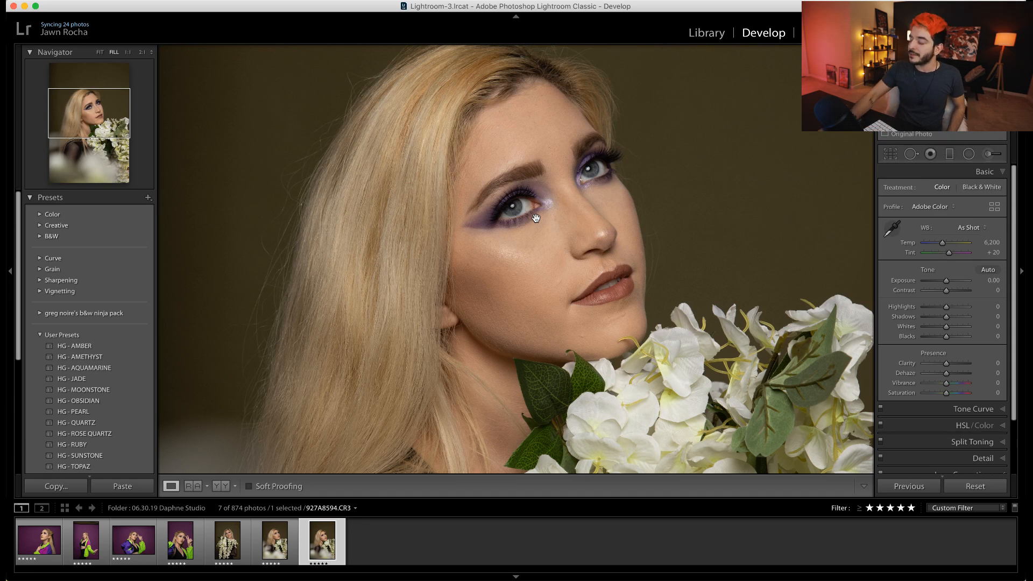
{"action": "left_click", "coordinate": [535, 217]}
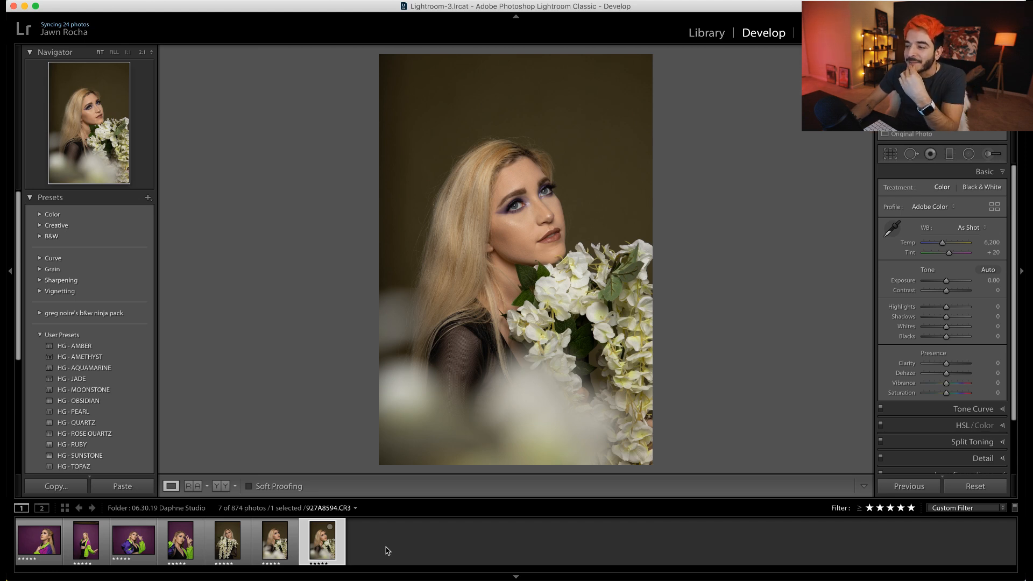
Step: Compare the colourful-jacket shots with the flower portrait, ending on the first photo, 927A7879.CR3, with the filmstrip hidden
{"action": "left_click", "coordinate": [39, 548]}
{"action": "left_click", "coordinate": [156, 547]}
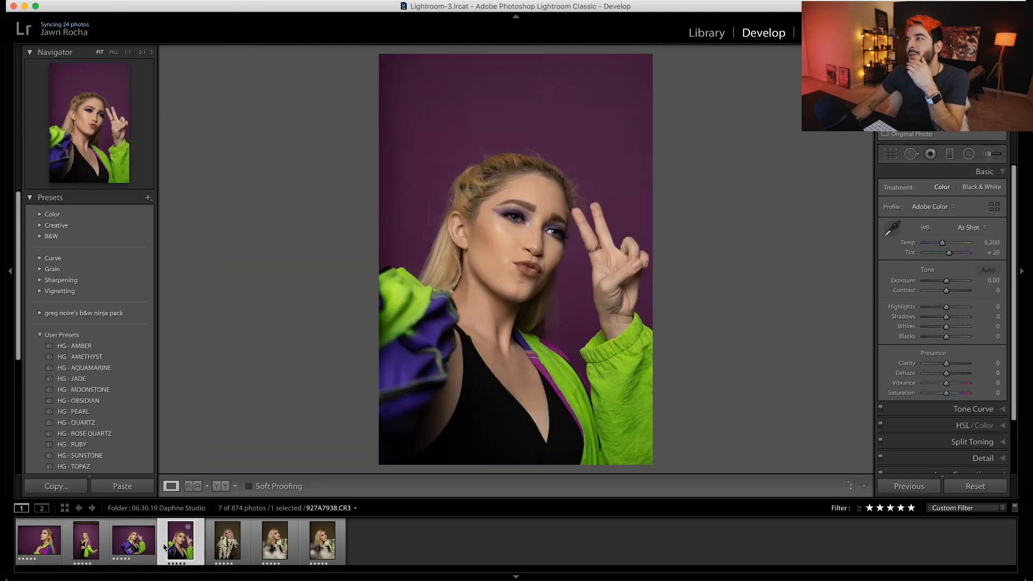
{"action": "left_click", "coordinate": [128, 546]}
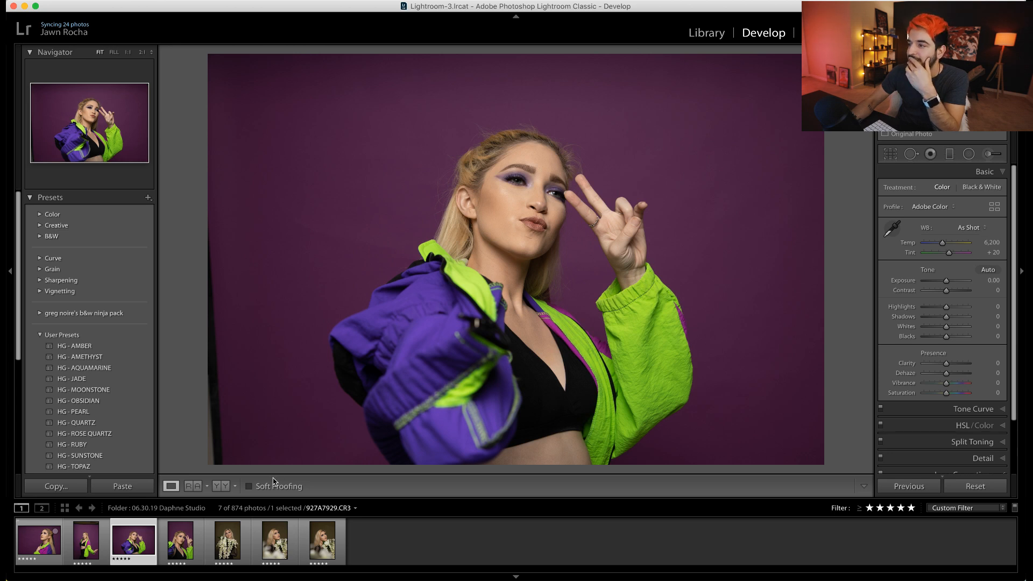
{"action": "left_click", "coordinate": [321, 546]}
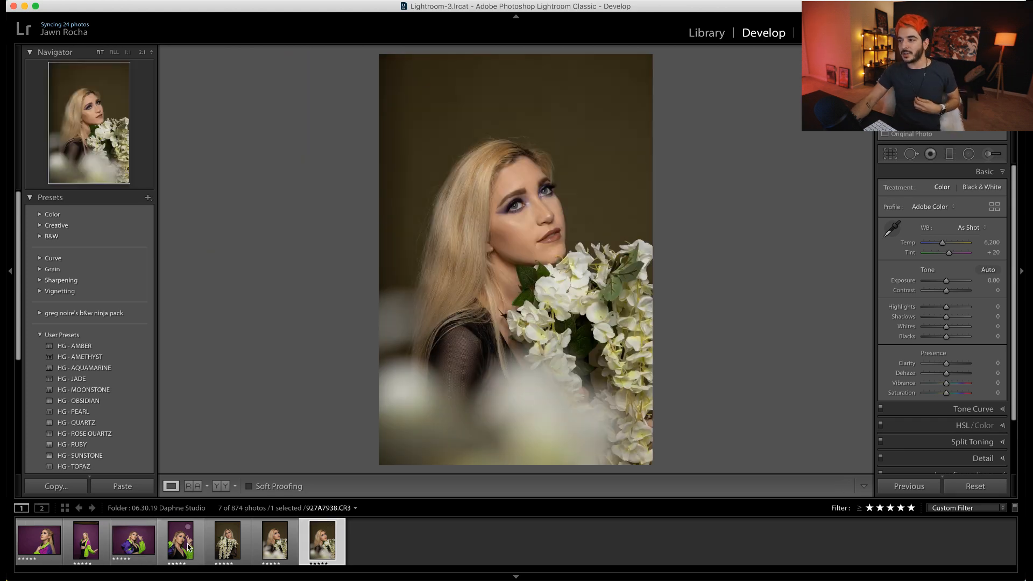
{"action": "left_click", "coordinate": [188, 546]}
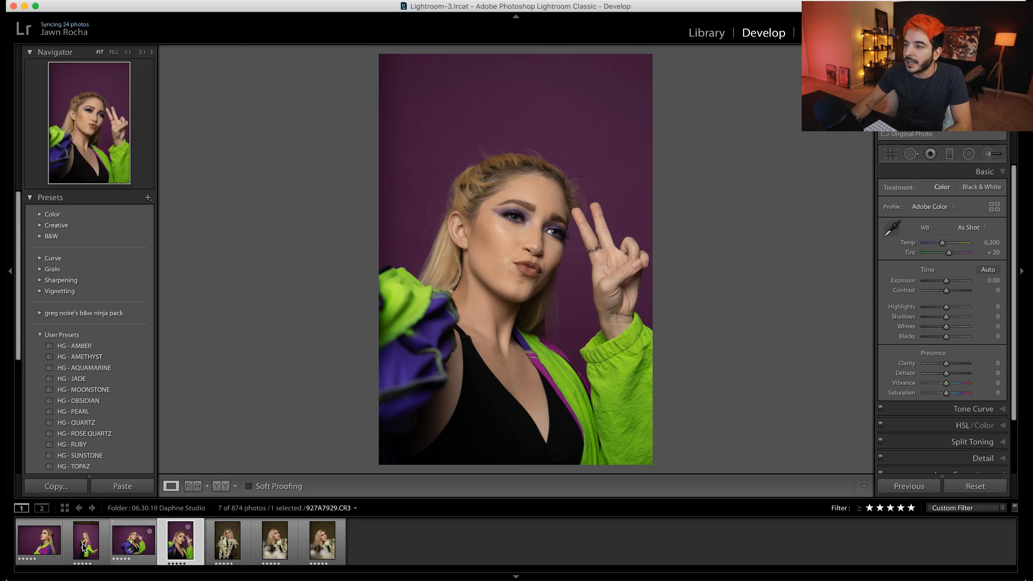
{"action": "left_click", "coordinate": [47, 545]}
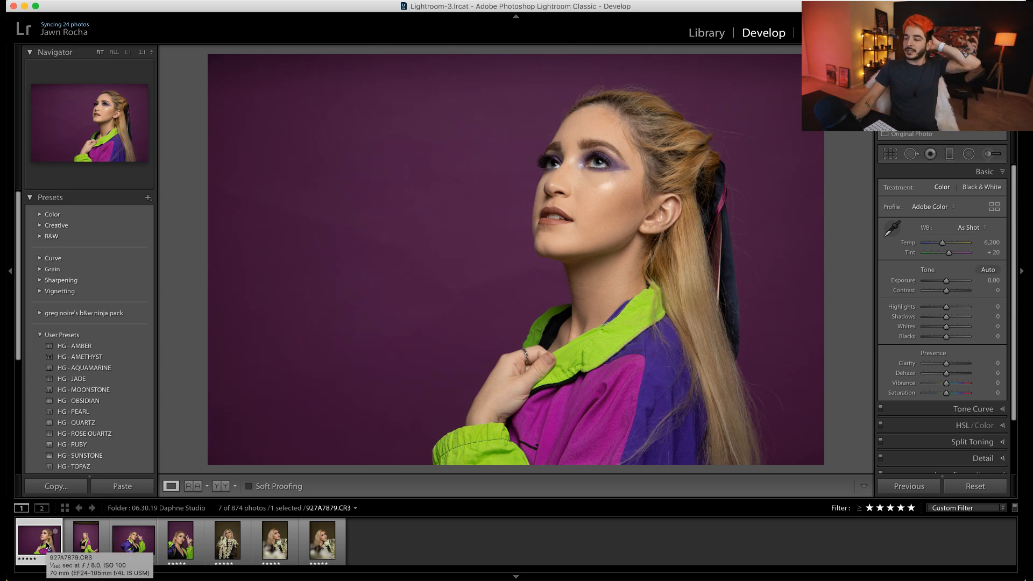
{"action": "left_click", "coordinate": [127, 548]}
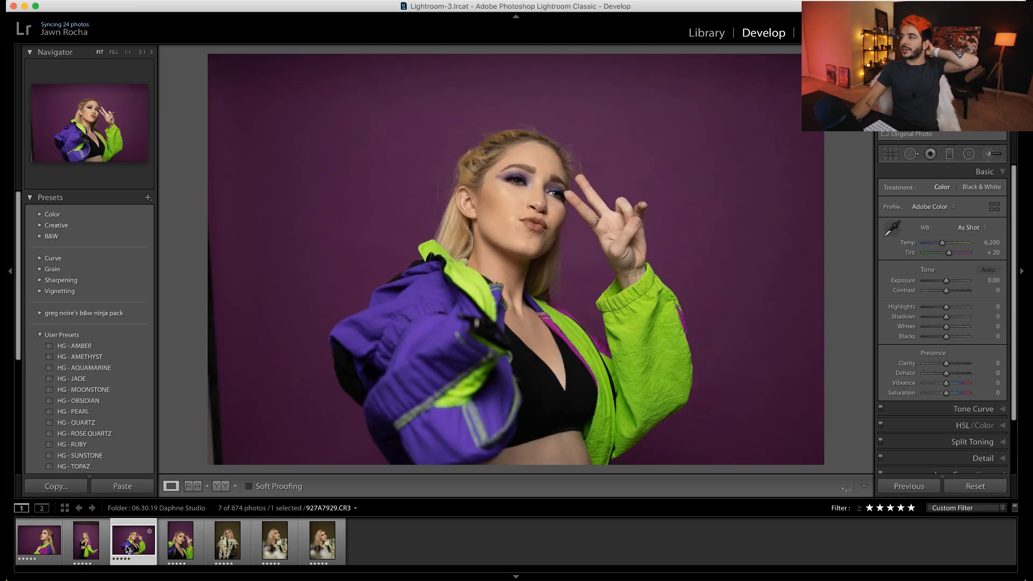
{"action": "left_click", "coordinate": [36, 548]}
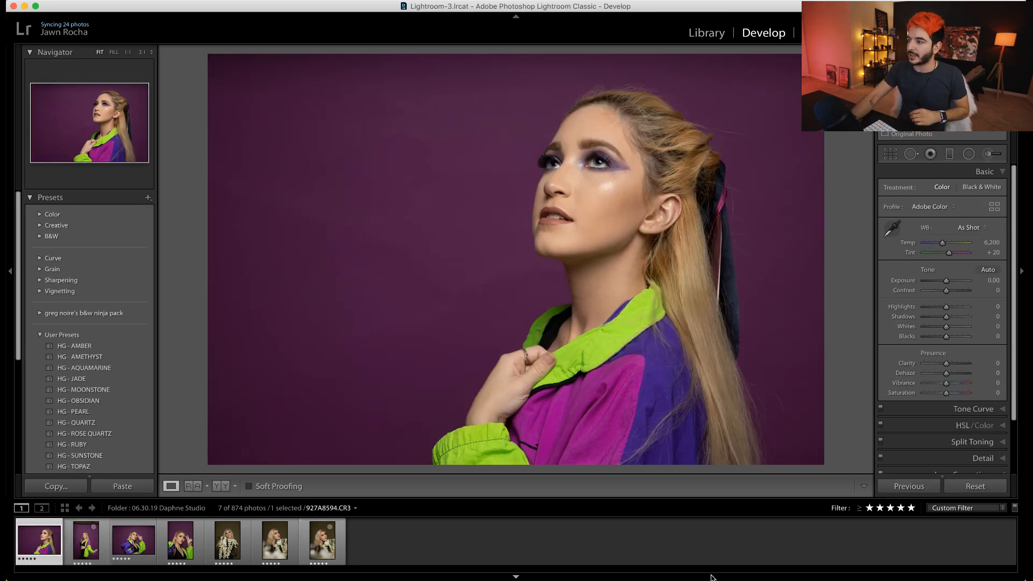
{"action": "left_click", "coordinate": [525, 576]}
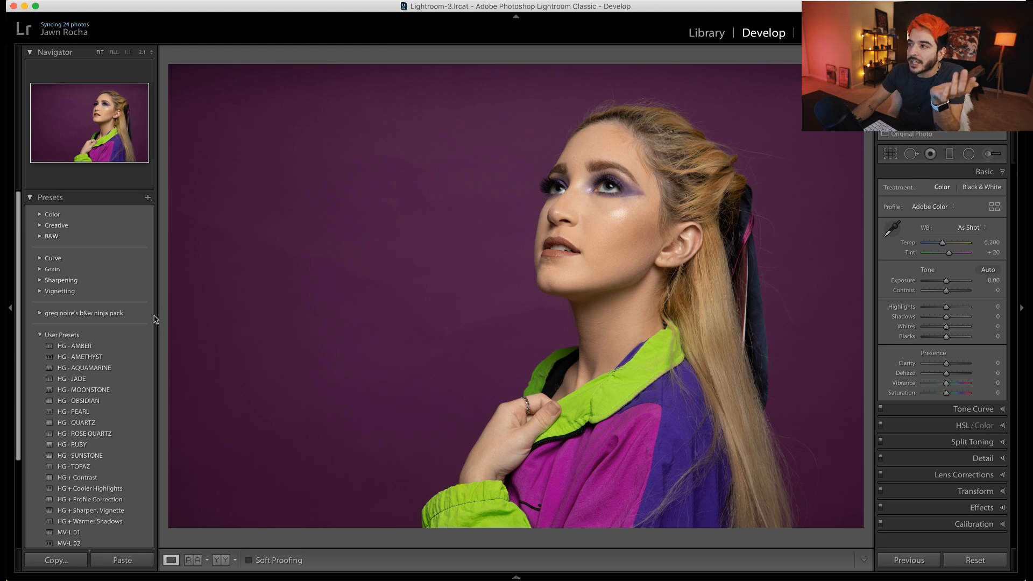
Step: Preview the HG gemstone user presets on the profile portrait, including Amber, Amethyst, Obsidian, Ruby and Sunstone, without applying any
{"action": "scroll", "coordinate": [150, 316], "scroll_direction": "down", "scroll_amount": 3}
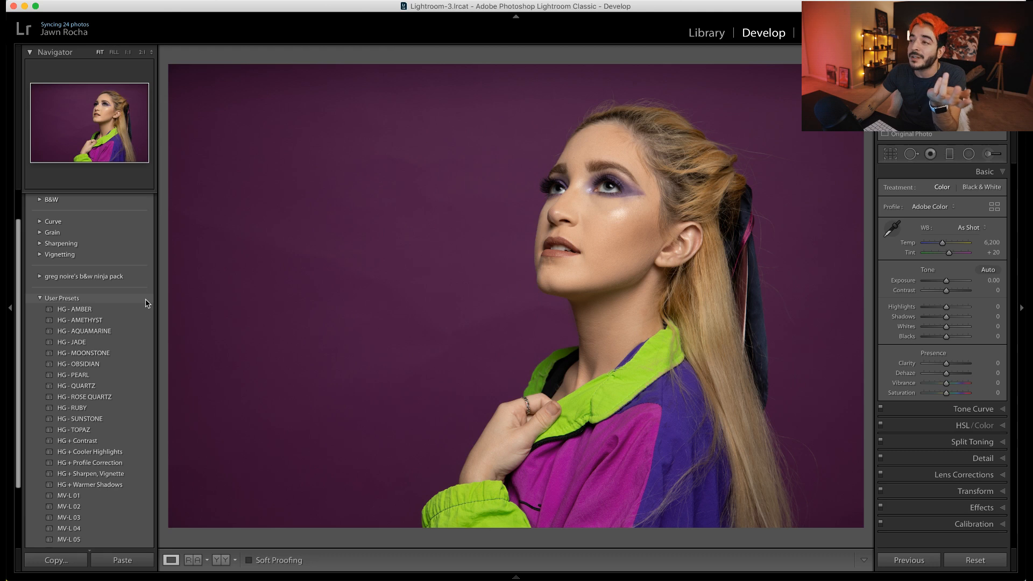
{"action": "left_click", "coordinate": [134, 342]}
{"action": "scroll", "coordinate": [135, 301], "scroll_direction": "down", "scroll_amount": 3}
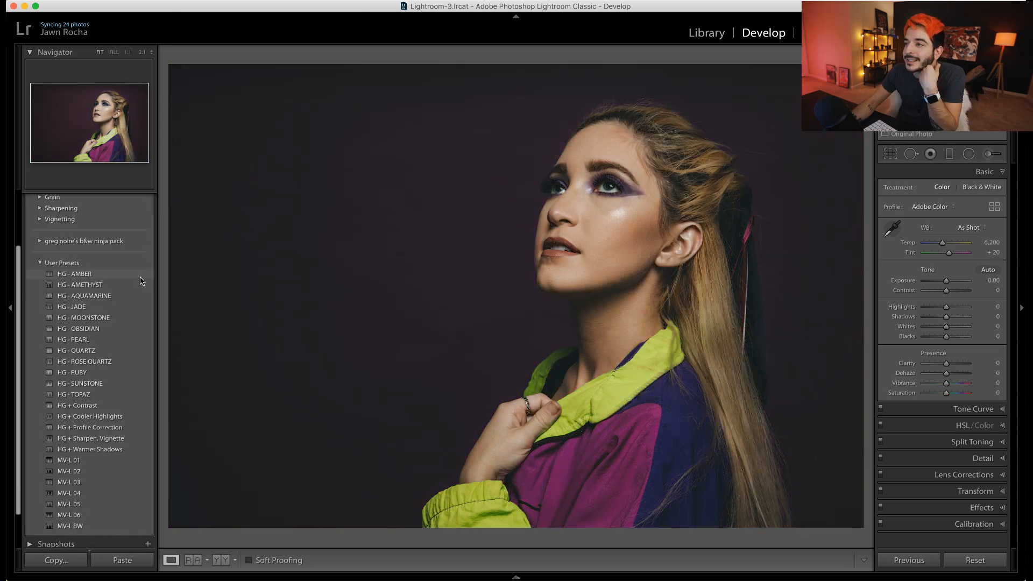
{"action": "left_click", "coordinate": [135, 285]}
{"action": "scroll", "coordinate": [139, 282], "scroll_direction": "down", "scroll_amount": 1}
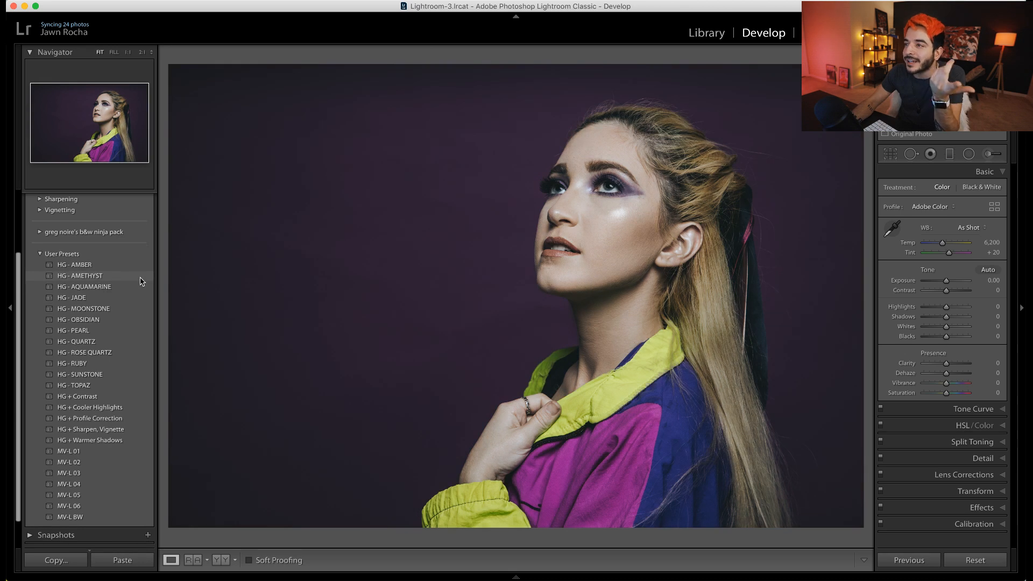
{"action": "left_click", "coordinate": [117, 266]}
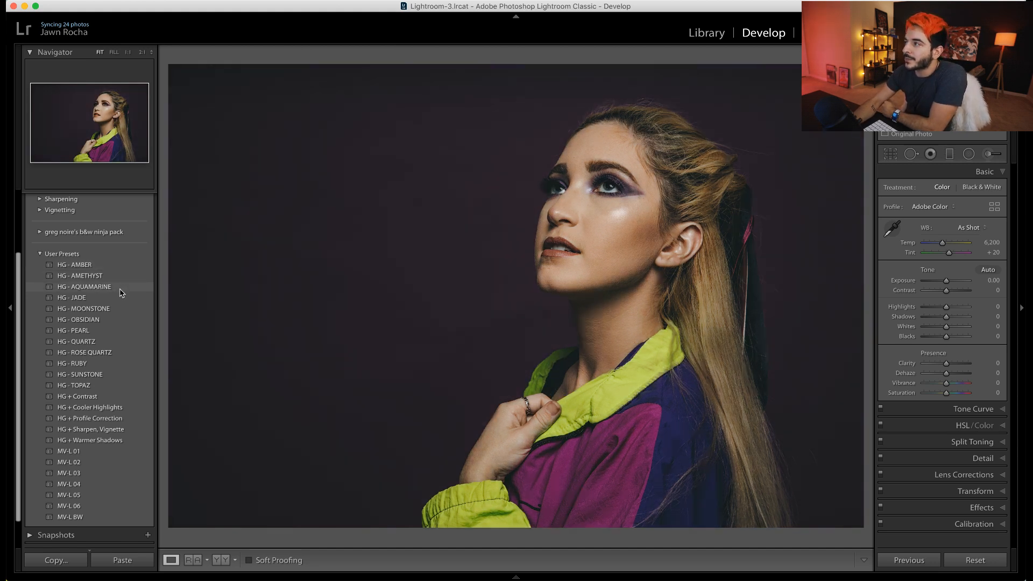
{"action": "left_click", "coordinate": [119, 323]}
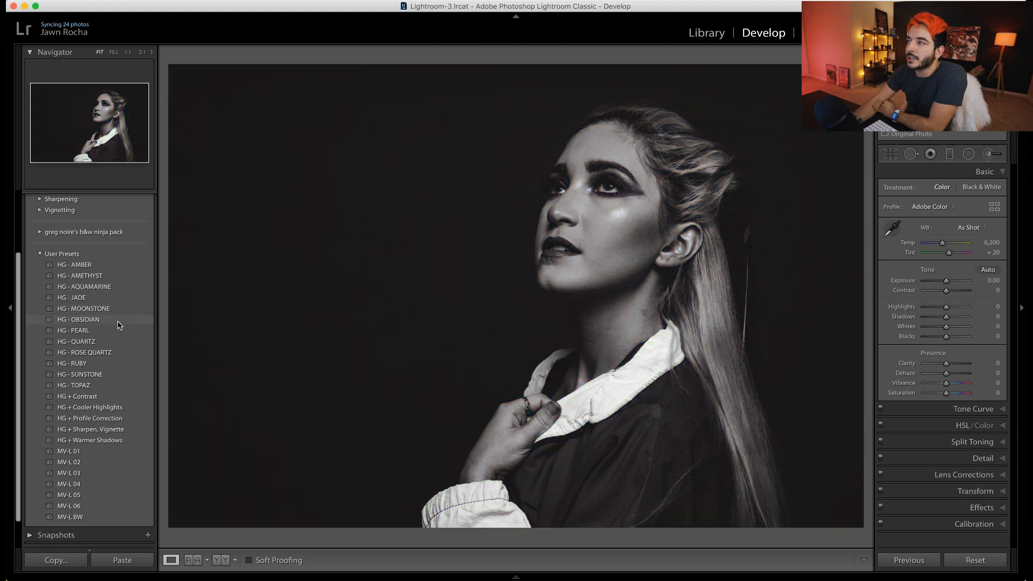
{"action": "left_click", "coordinate": [116, 364]}
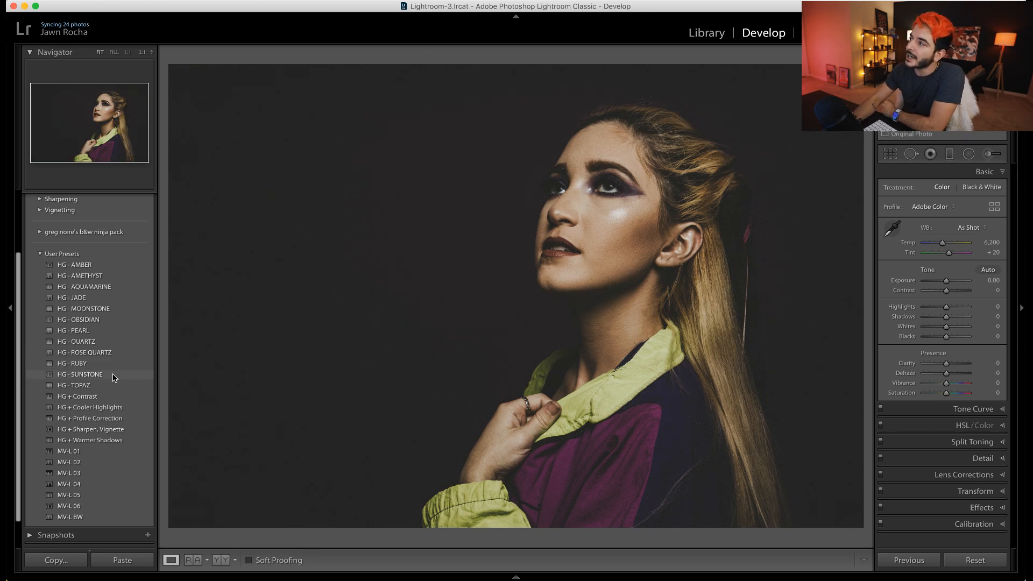
{"action": "left_click", "coordinate": [110, 379]}
Step: Preview the HG + Contrast, HG + Cooler Highlights and MV-L presets on the portrait without applying them
{"action": "left_click", "coordinate": [107, 396]}
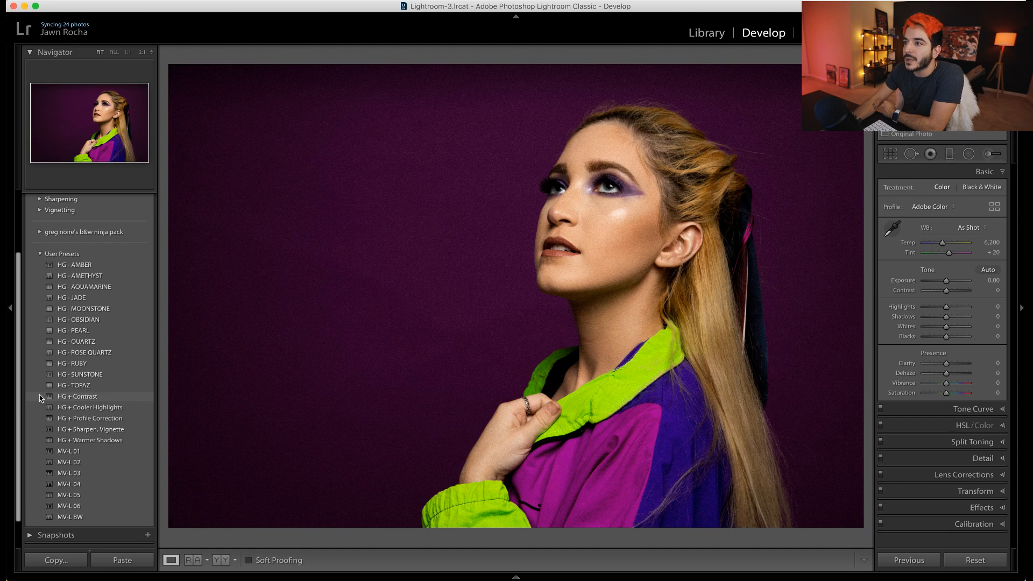
{"action": "left_click", "coordinate": [102, 408]}
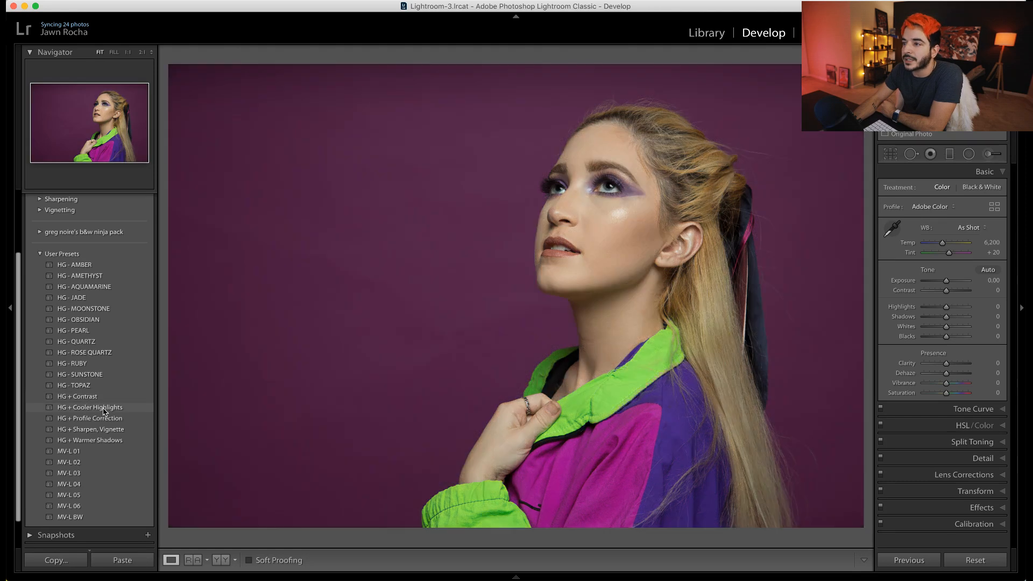
{"action": "left_click", "coordinate": [98, 462]}
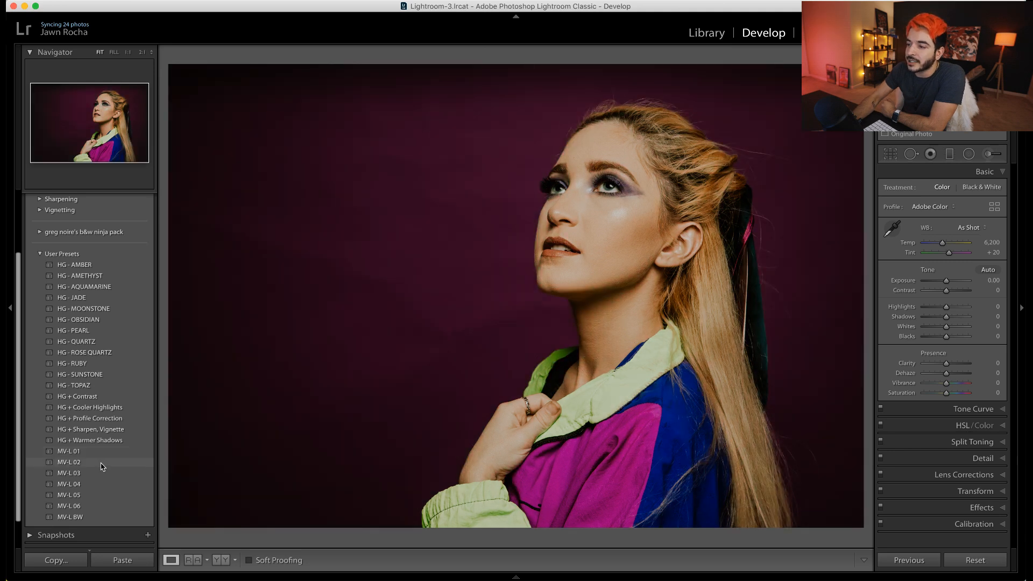
{"action": "left_click", "coordinate": [100, 475]}
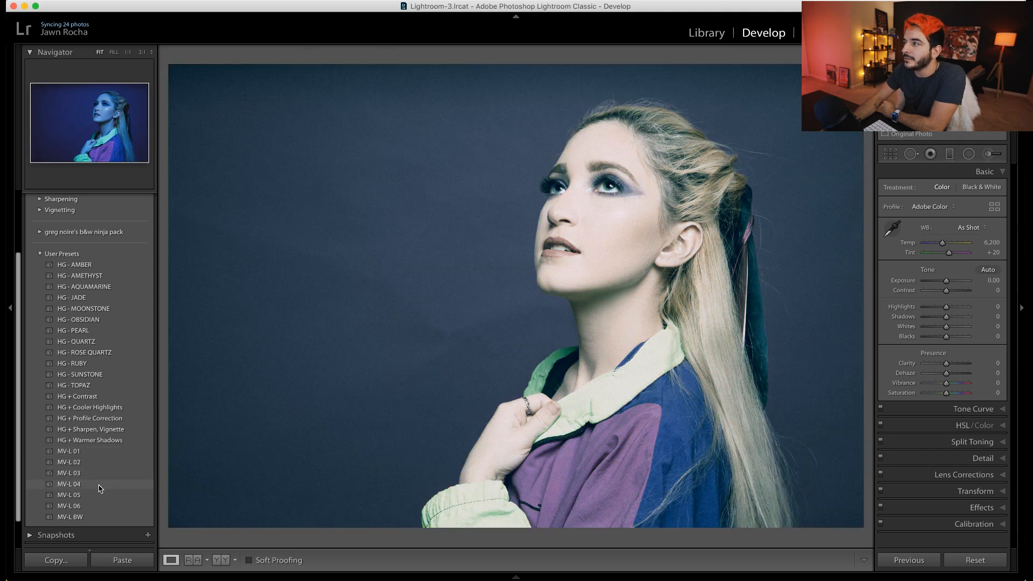
Step: Compare the MV-L 04, 05 and 06 presets on the portrait and apply MV-L 05
{"action": "left_click", "coordinate": [99, 486]}
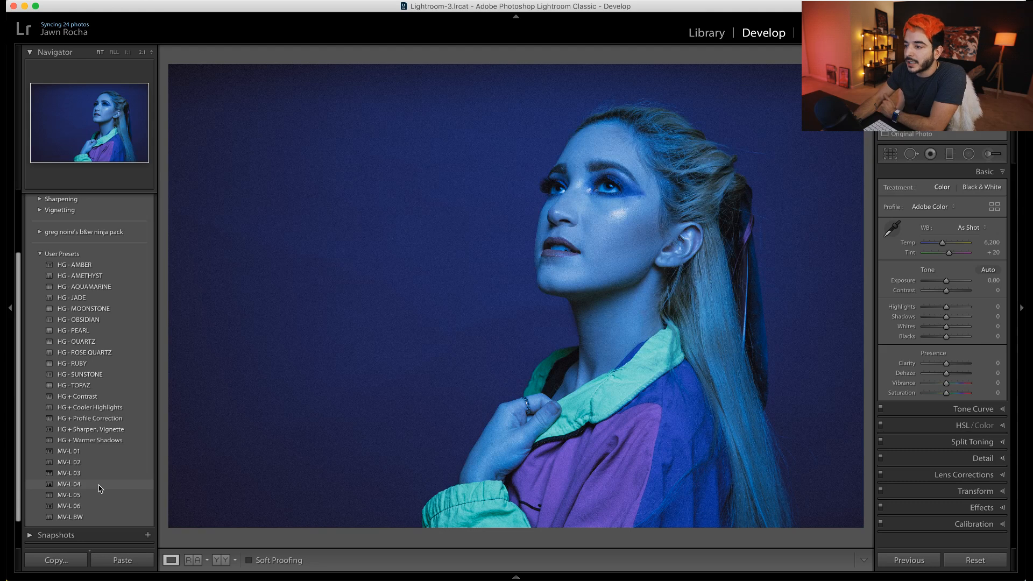
{"action": "left_click", "coordinate": [99, 493]}
{"action": "left_click", "coordinate": [98, 503]}
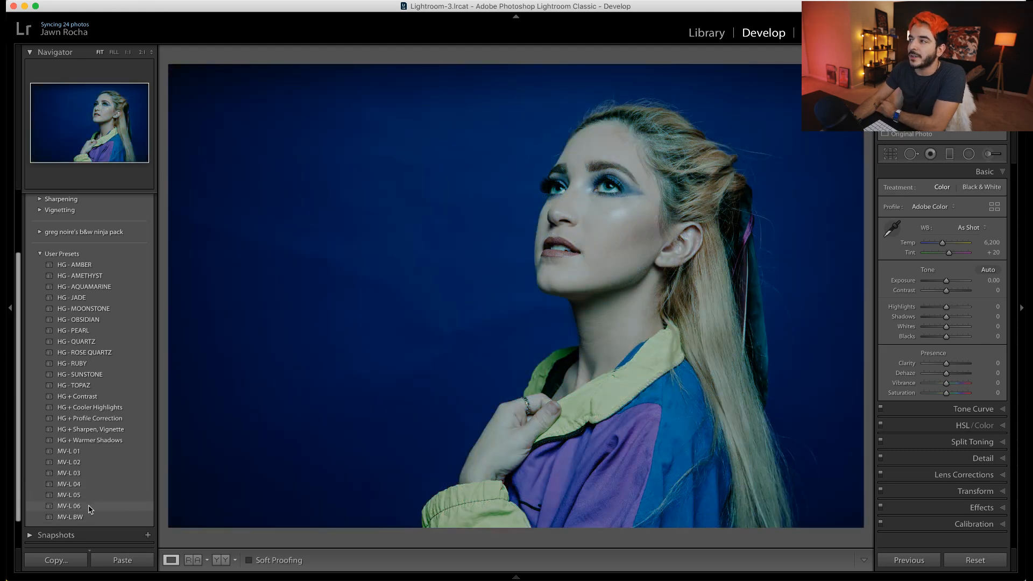
{"action": "left_click", "coordinate": [91, 500]}
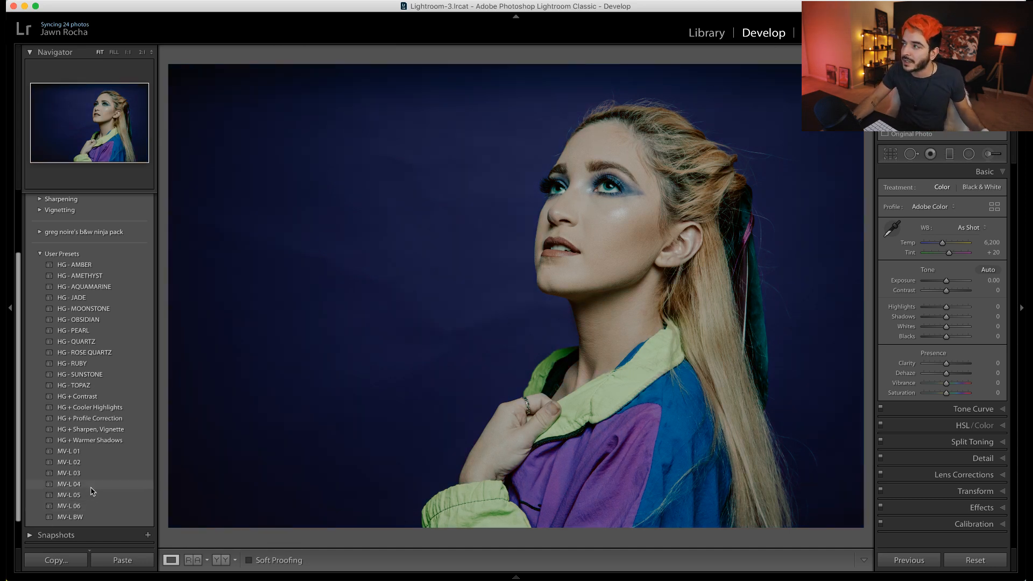
{"action": "left_click", "coordinate": [91, 487]}
{"action": "left_click", "coordinate": [93, 499]}
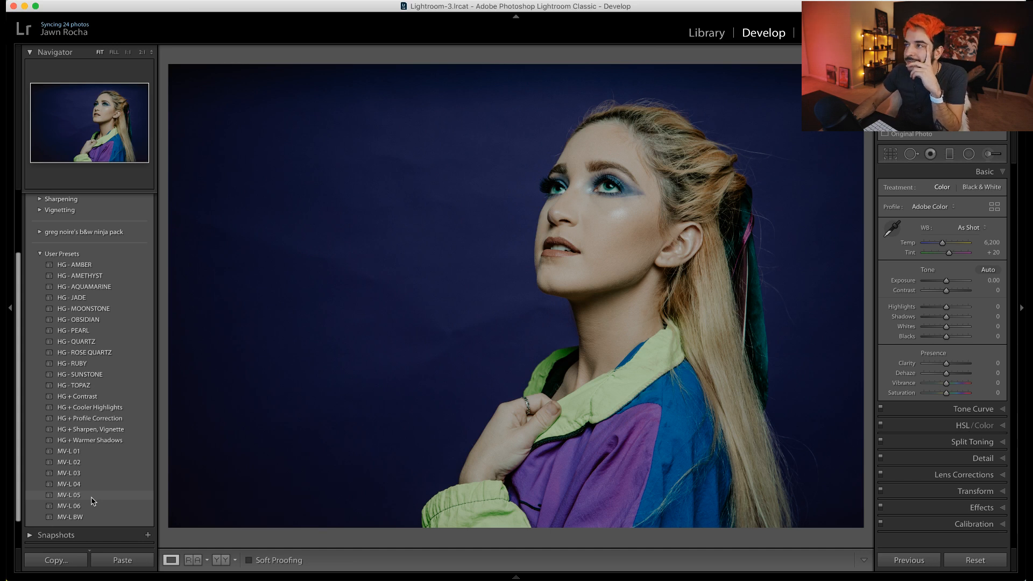
{"action": "left_click", "coordinate": [93, 495]}
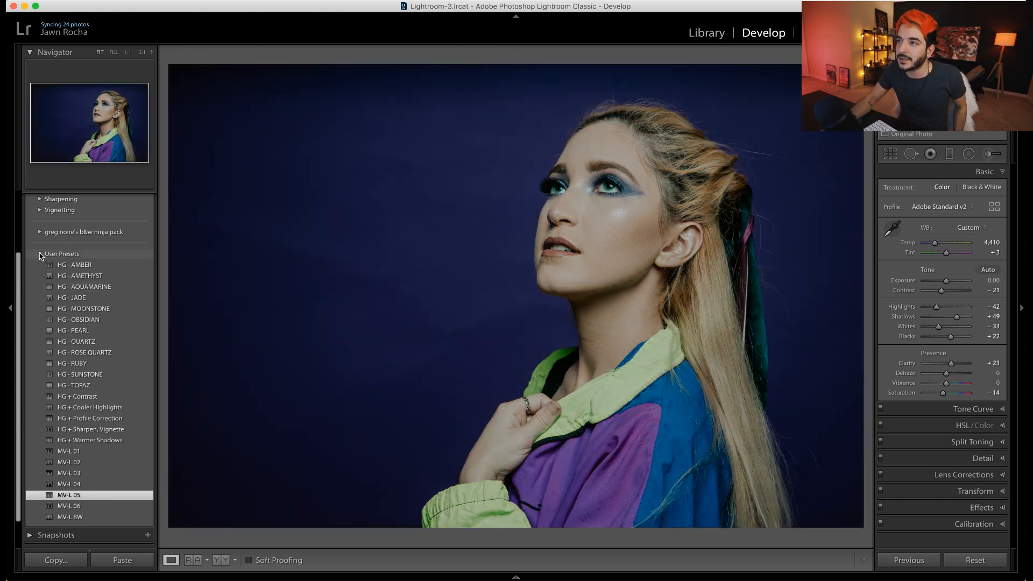
Step: Collapse the User Presets group and hide the presets area and module picker to enlarge the photo
{"action": "left_click", "coordinate": [40, 255]}
{"action": "left_click", "coordinate": [10, 307]}
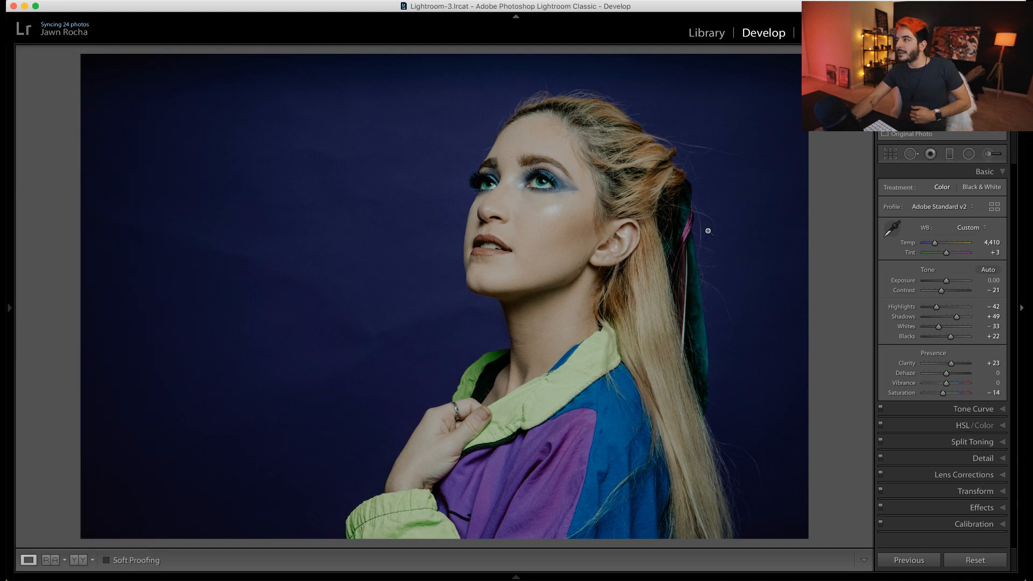
{"action": "left_click", "coordinate": [516, 17]}
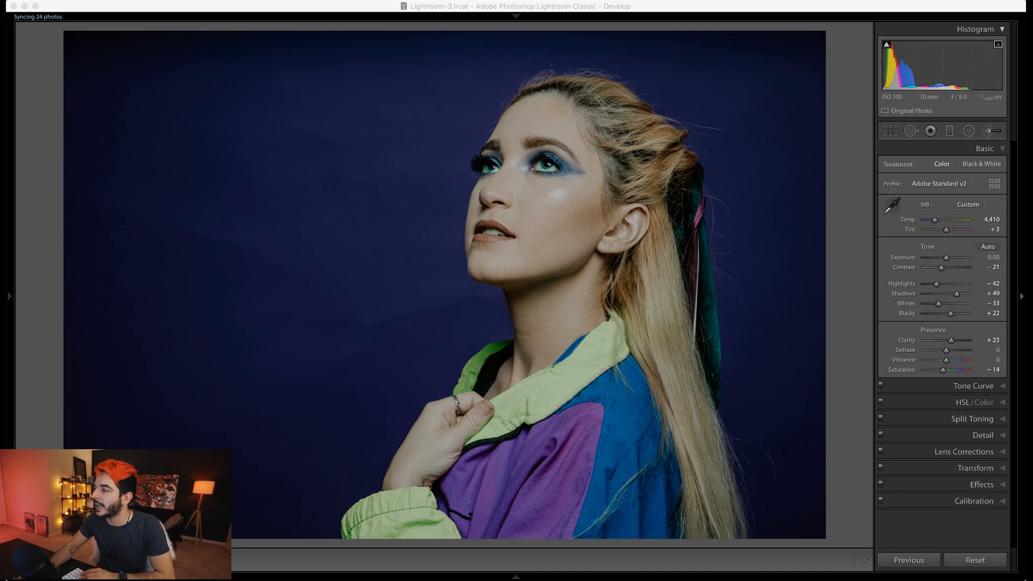
Step: Show the photo info overlay with the file name, exposure settings and lens details
{"action": "left_click", "coordinate": [640, 9]}
{"action": "key", "text": "i"}
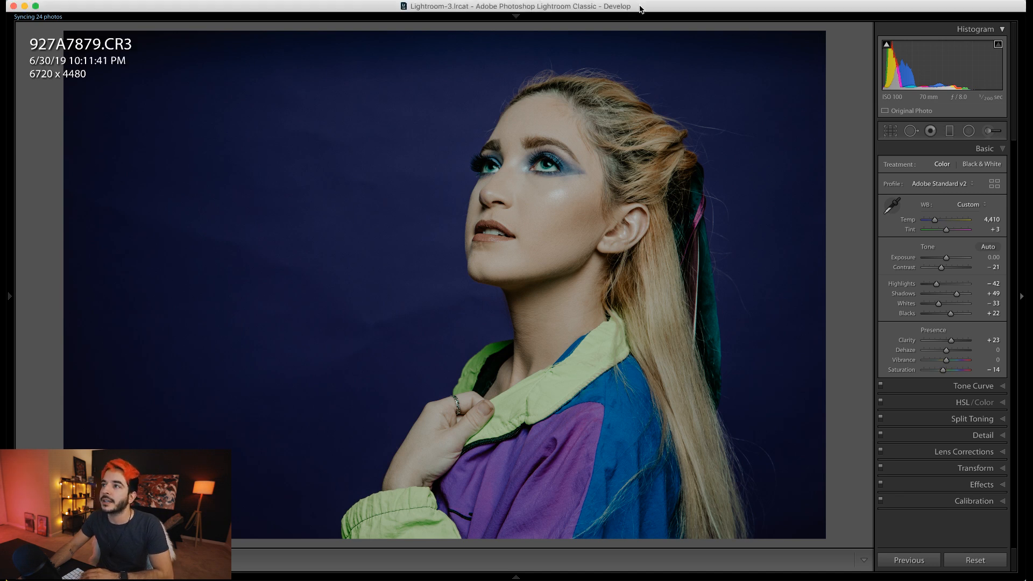
{"action": "key", "text": "i"}
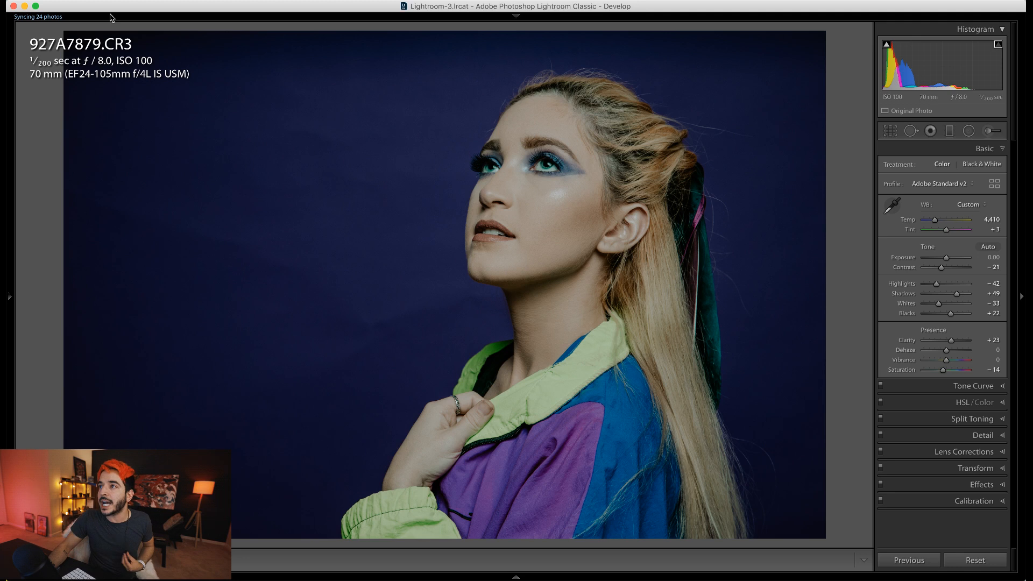
{"action": "mouse_move", "coordinate": [110, 16]}
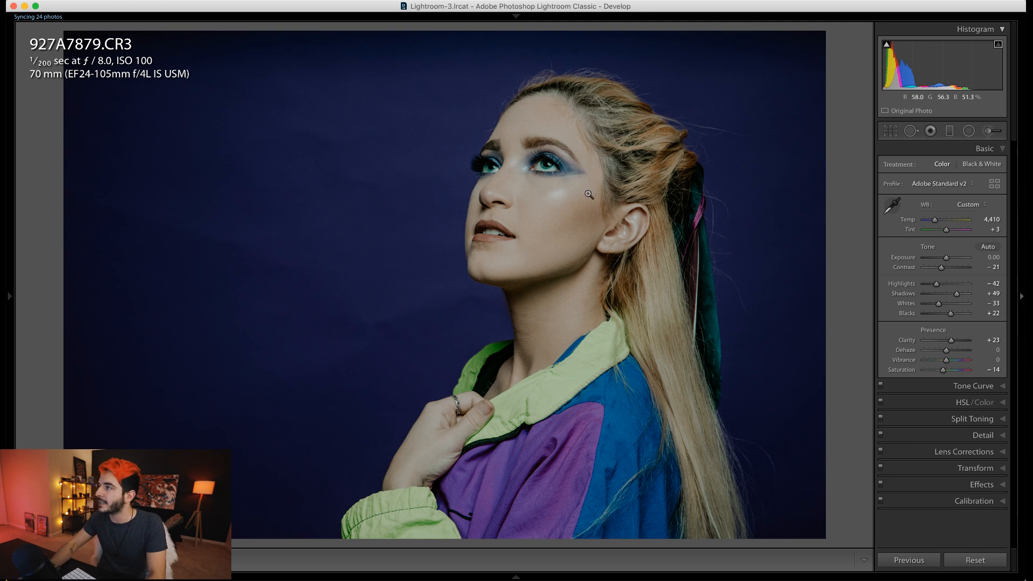
Step: Examine the skin and makeup on the face at close magnification, then return to the wider view
{"action": "left_click", "coordinate": [568, 175]}
{"action": "key", "text": "super+equal"}
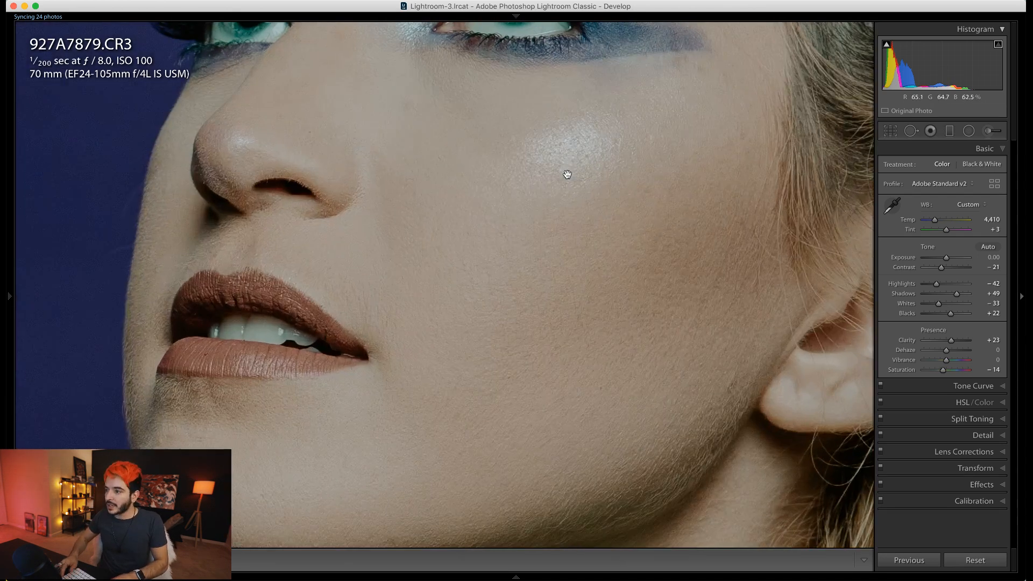
{"action": "left_click_drag", "start_coordinate": [569, 168], "coordinate": [526, 547]}
{"action": "left_click_drag", "start_coordinate": [516, 435], "coordinate": [507, 270]}
{"action": "key", "text": "super+minus"}
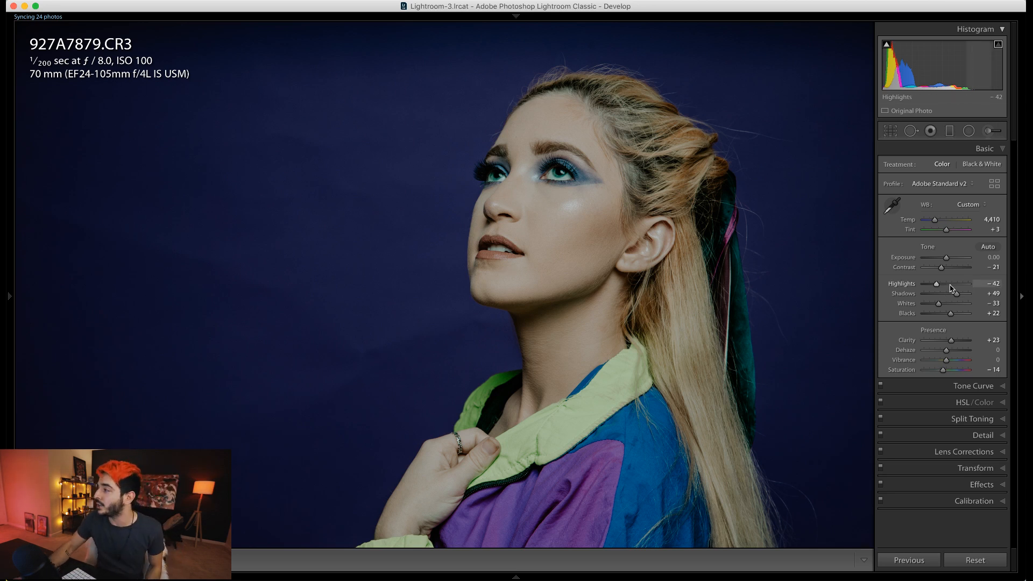
Step: Raise the RGB tone curve's white end point to the maximum and its highlight point to about 73 / 74%
{"action": "left_click", "coordinate": [968, 386]}
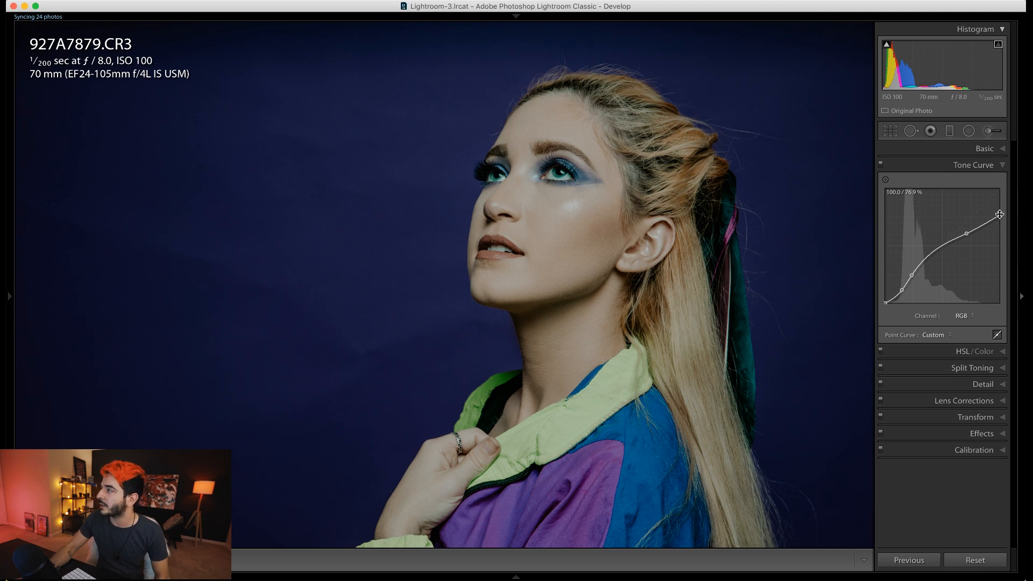
{"action": "mouse_move", "coordinate": [998, 215]}
{"action": "left_mouse_down"}
{"action": "mouse_move", "coordinate": [1009, 204]}
{"action": "mouse_move", "coordinate": [1010, 217]}
{"action": "mouse_move", "coordinate": [1013, 201]}
{"action": "left_mouse_up"}
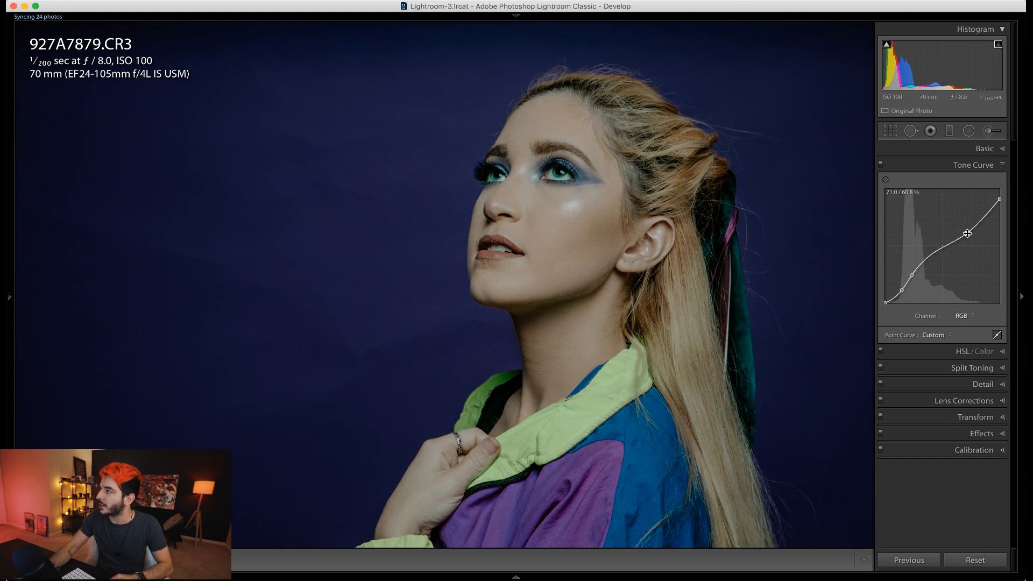
{"action": "left_click_drag", "start_coordinate": [967, 234], "coordinate": [968, 221]}
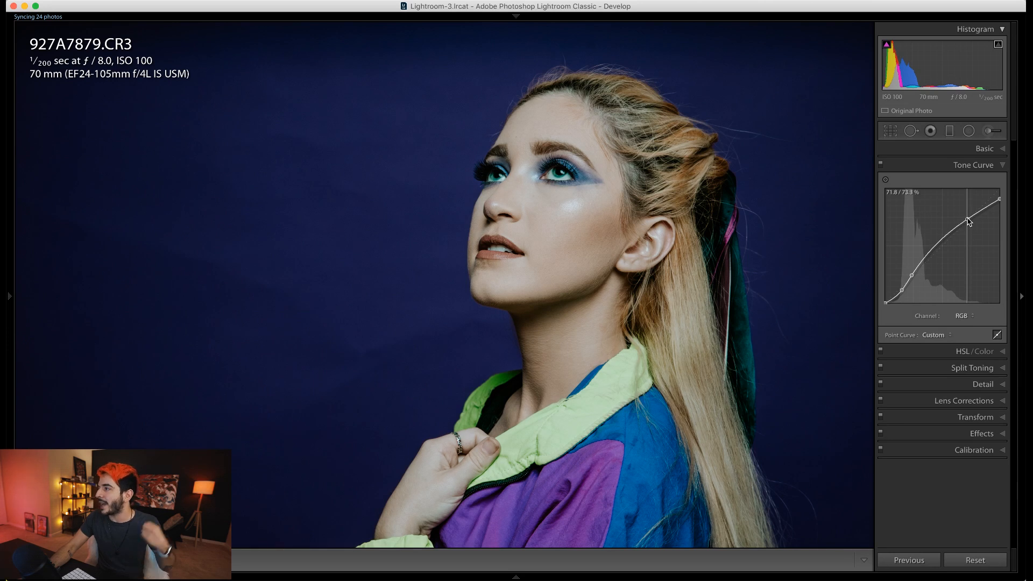
{"action": "left_click_drag", "start_coordinate": [998, 199], "coordinate": [1007, 179]}
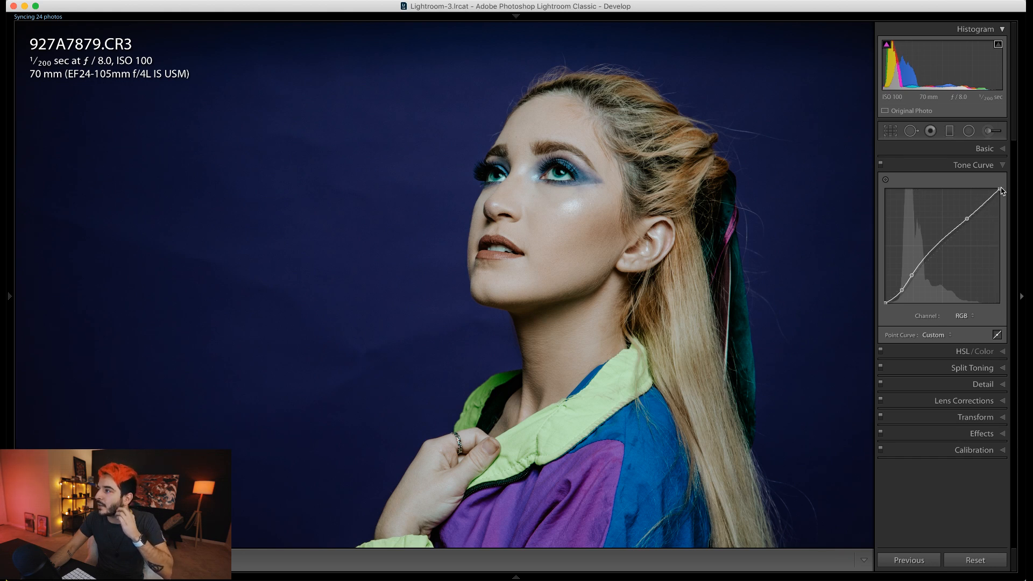
{"action": "left_click_drag", "start_coordinate": [968, 216], "coordinate": [969, 218]}
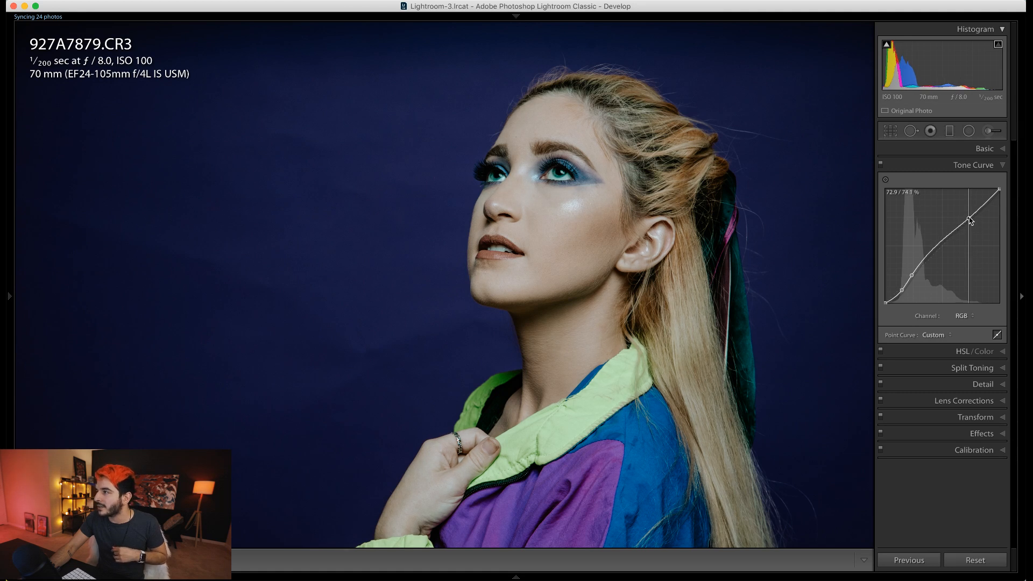
Step: Set the exposure to +0.15 and the white balance to As Shot
{"action": "left_click", "coordinate": [974, 151]}
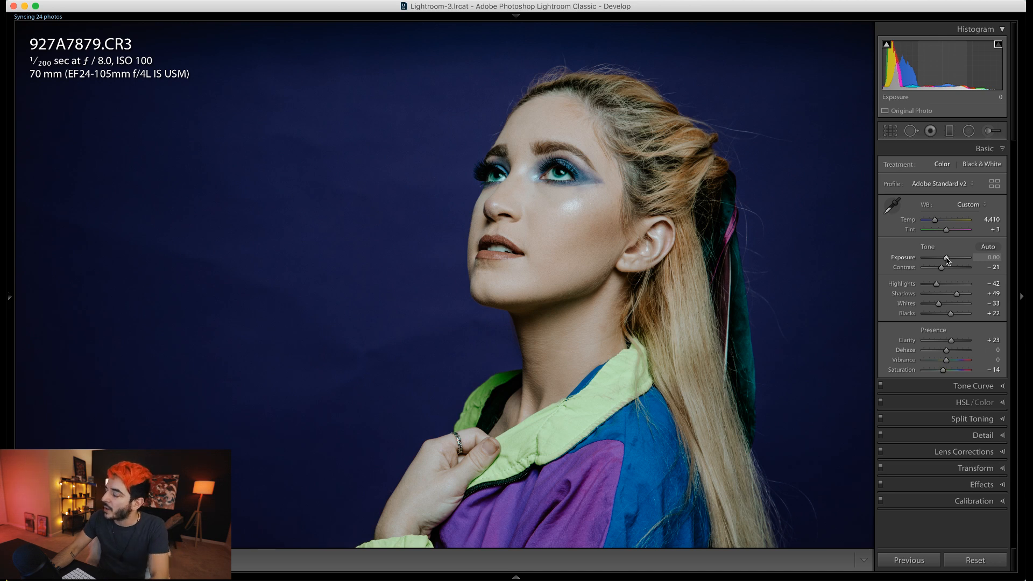
{"action": "left_click_drag", "start_coordinate": [946, 259], "coordinate": [947, 261]}
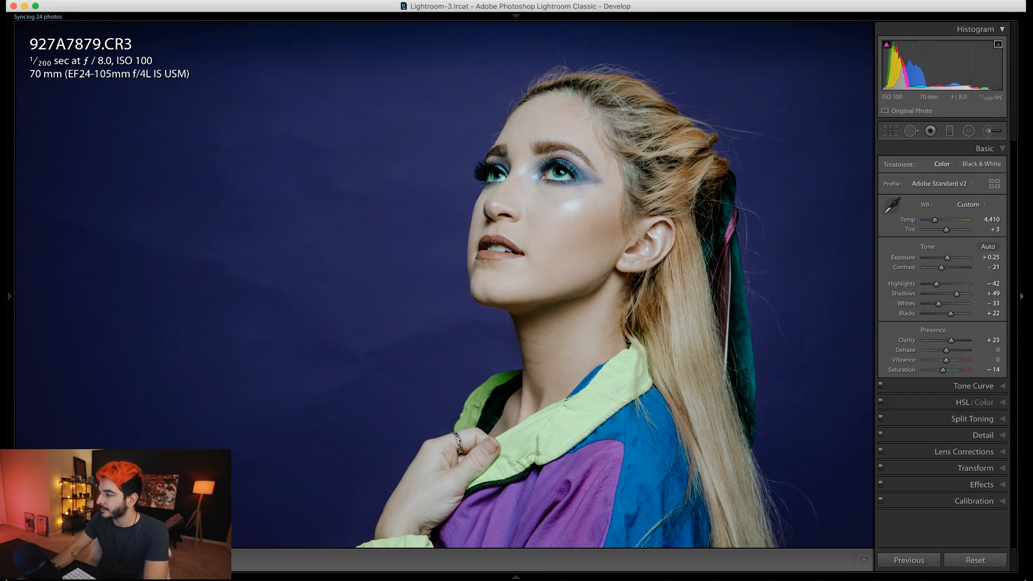
{"action": "key", "text": "super+Tab"}
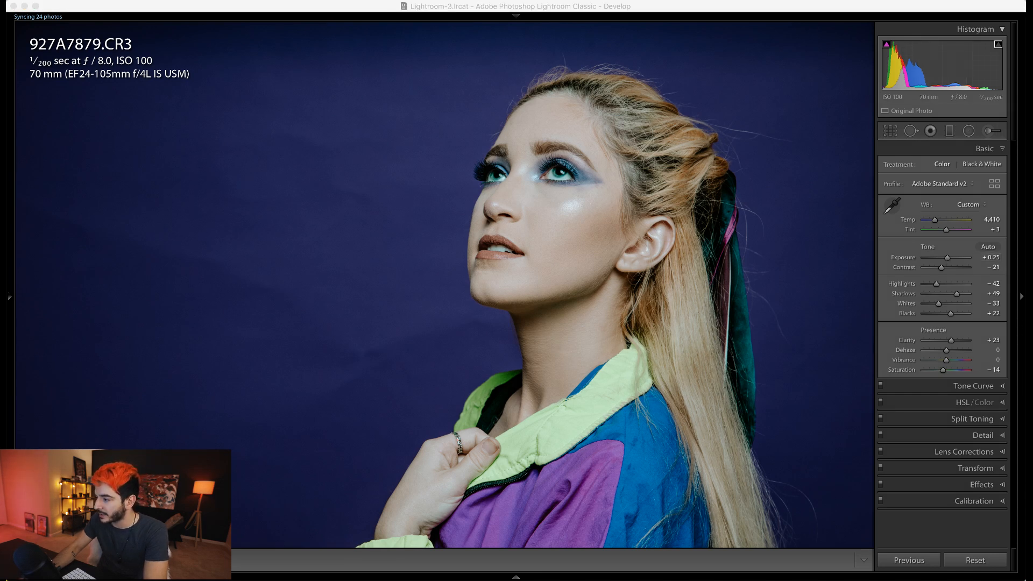
{"action": "left_click", "coordinate": [949, 261]}
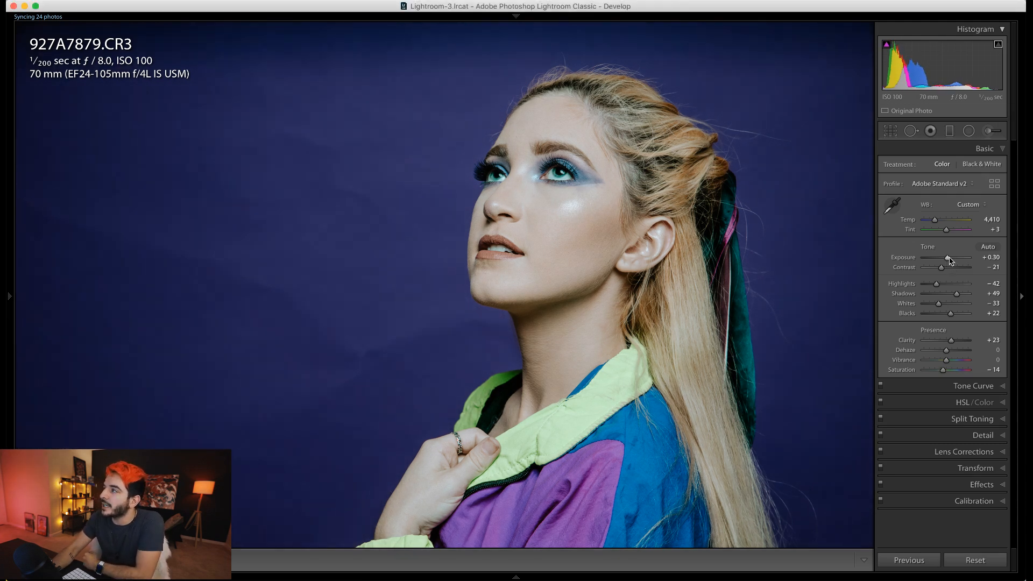
{"action": "left_click_drag", "start_coordinate": [949, 261], "coordinate": [949, 261]}
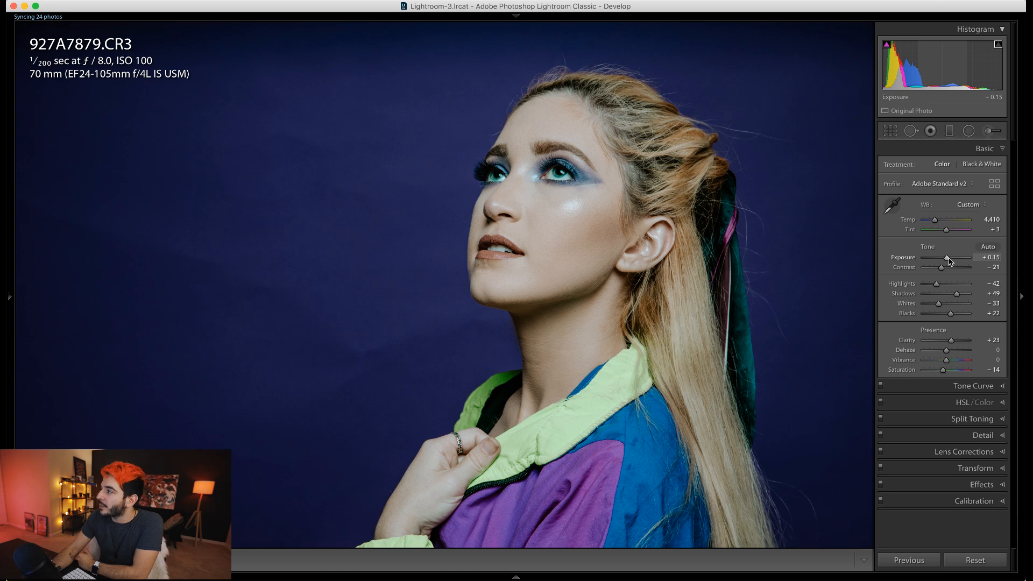
{"action": "left_click", "coordinate": [975, 203]}
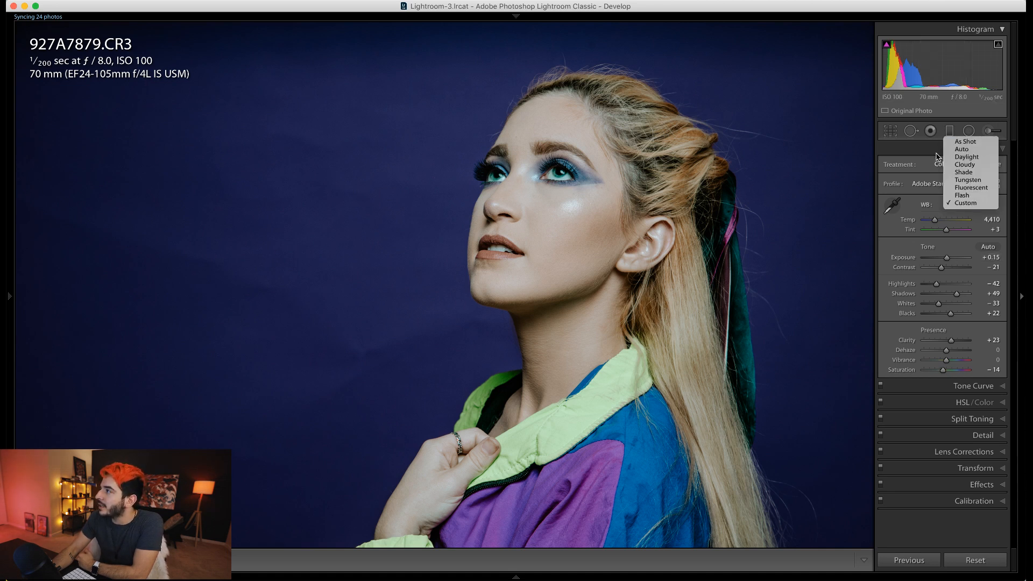
{"action": "left_click", "coordinate": [960, 140]}
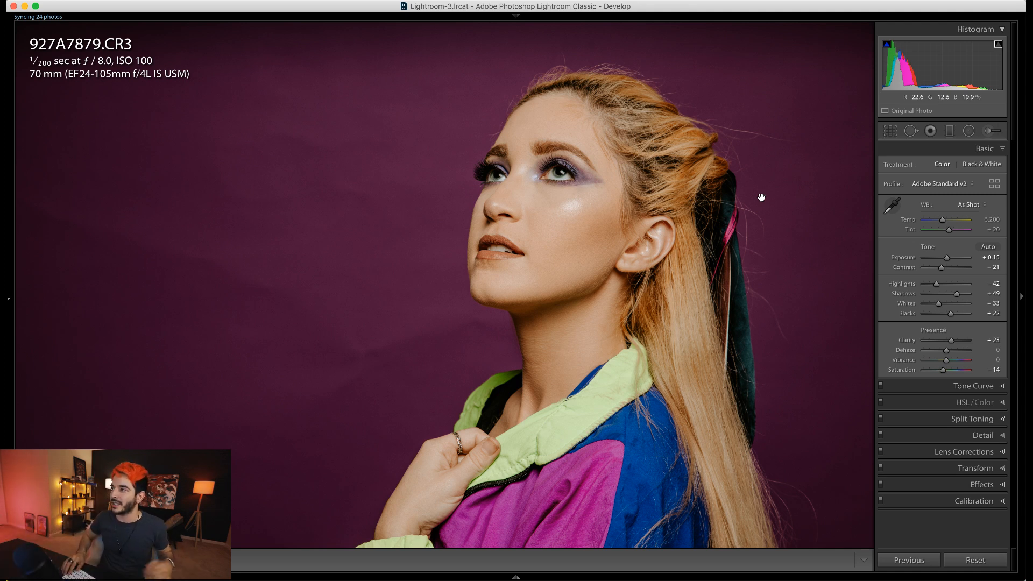
Step: Compare the unedited and edited versions of the portrait repeatedly, ending on the edited version
{"action": "key", "text": "backslash"}
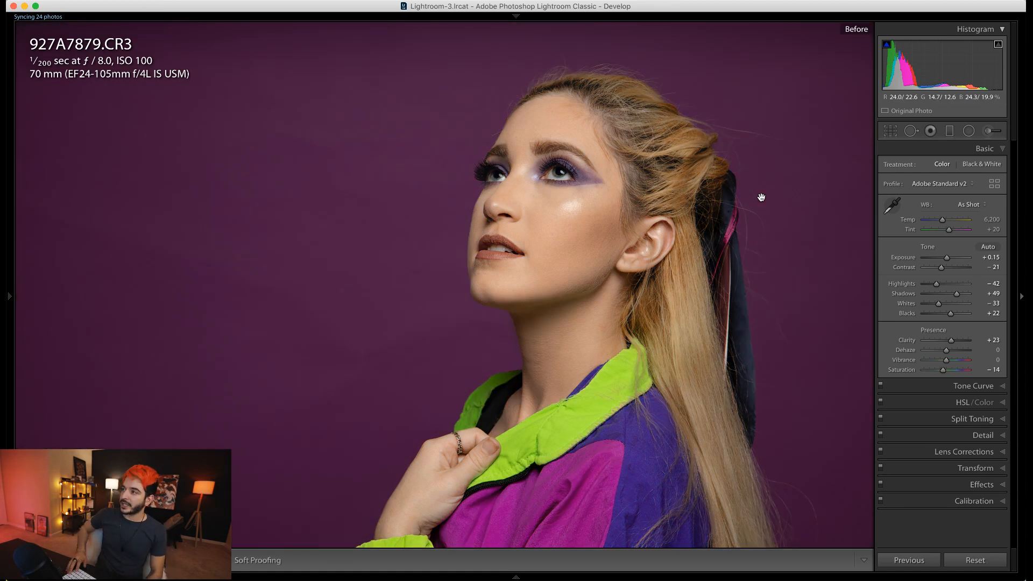
{"action": "key", "text": "backslash"}
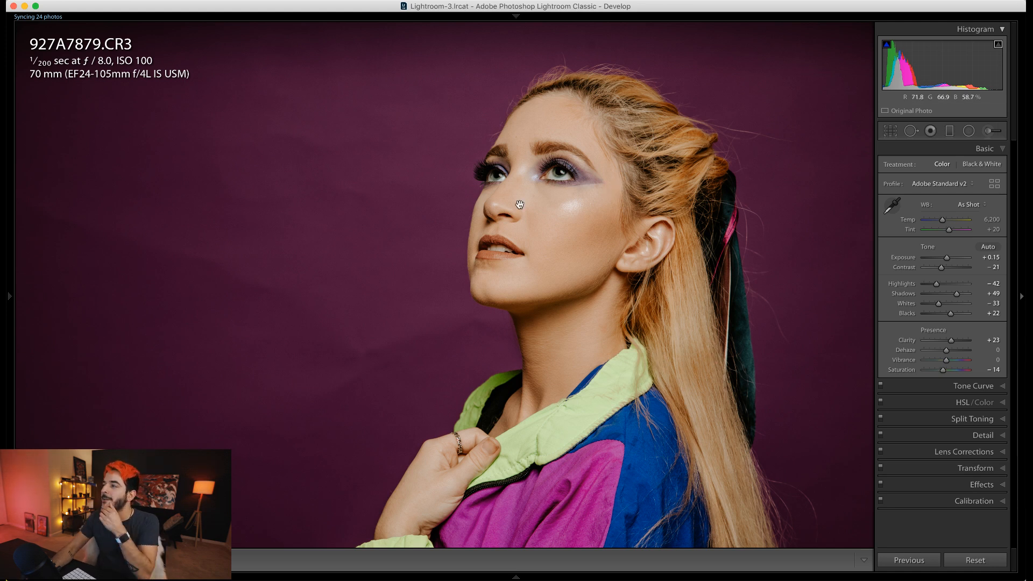
{"action": "key", "text": "backslash"}
{"action": "key", "text": "backslash"}
{"action": "key", "text": "backslash"}
{"action": "key", "text": "backslash"}
{"action": "key", "text": "backslash"}
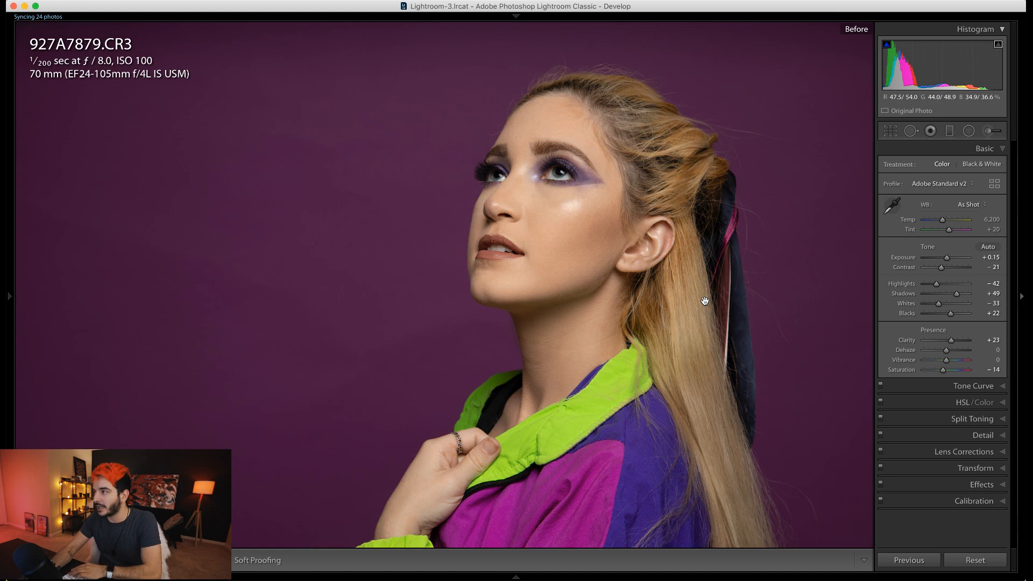
{"action": "key", "text": "backslash"}
{"action": "key", "text": "backslash"}
{"action": "key", "text": "backslash"}
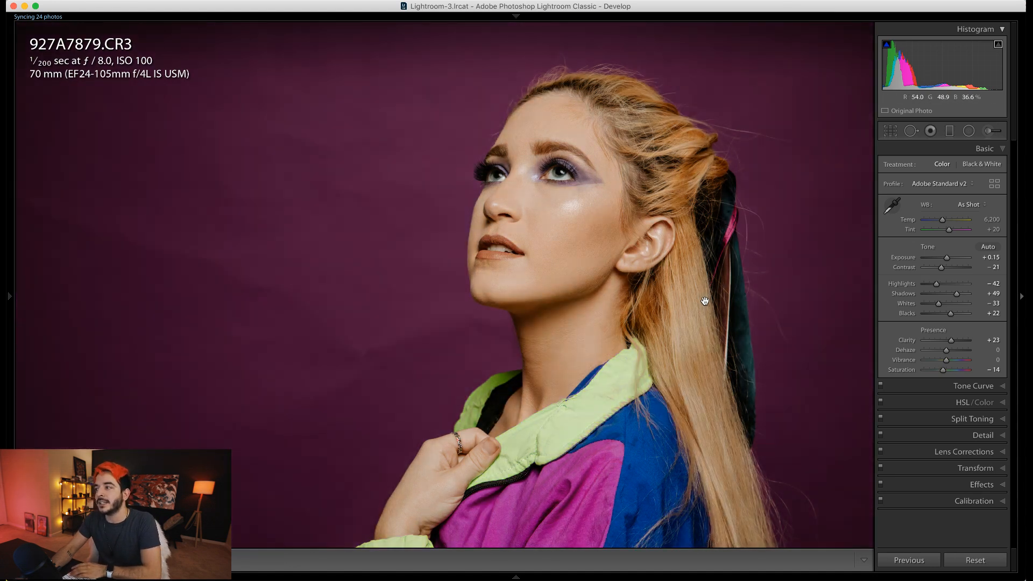
{"action": "key", "text": "backslash"}
{"action": "key", "text": "backslash"}
{"action": "key", "text": "backslash"}
{"action": "key", "text": "backslash"}
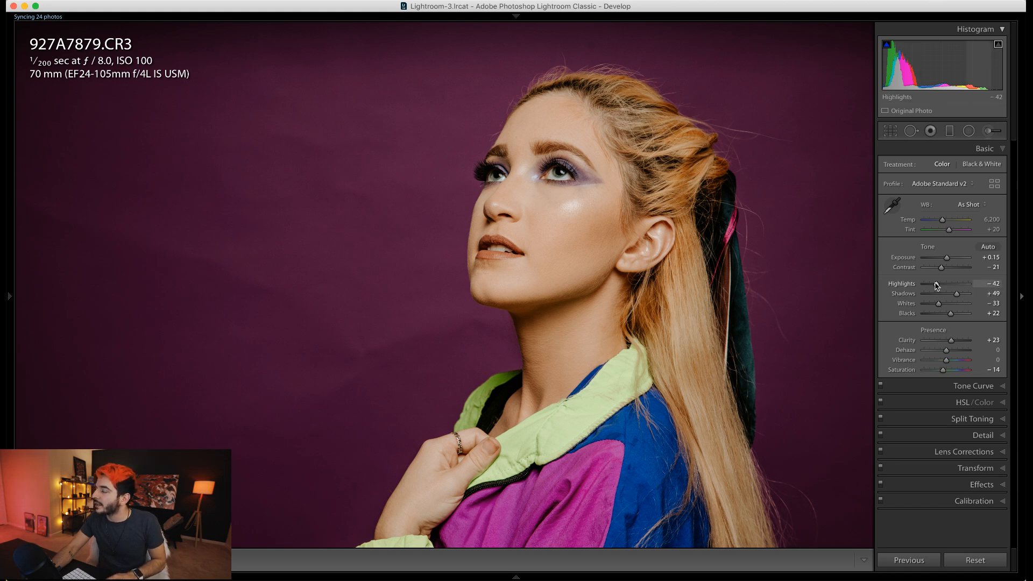
Step: Refine the portrait's tone with exposure at +0.30, highlights at −32 and shadows at +18
{"action": "left_click_drag", "start_coordinate": [937, 285], "coordinate": [956, 299]}
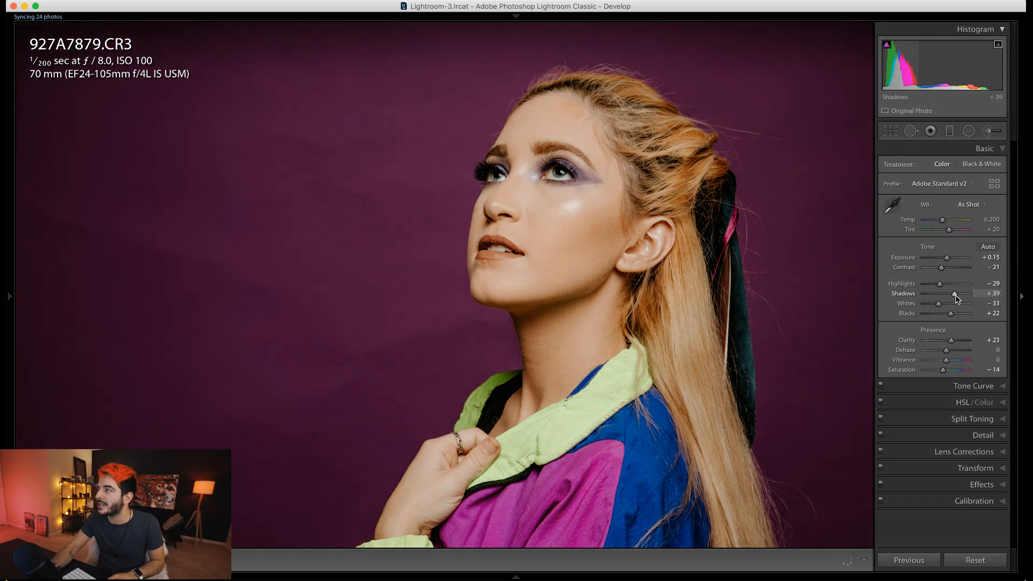
{"action": "left_click_drag", "start_coordinate": [944, 259], "coordinate": [950, 259]}
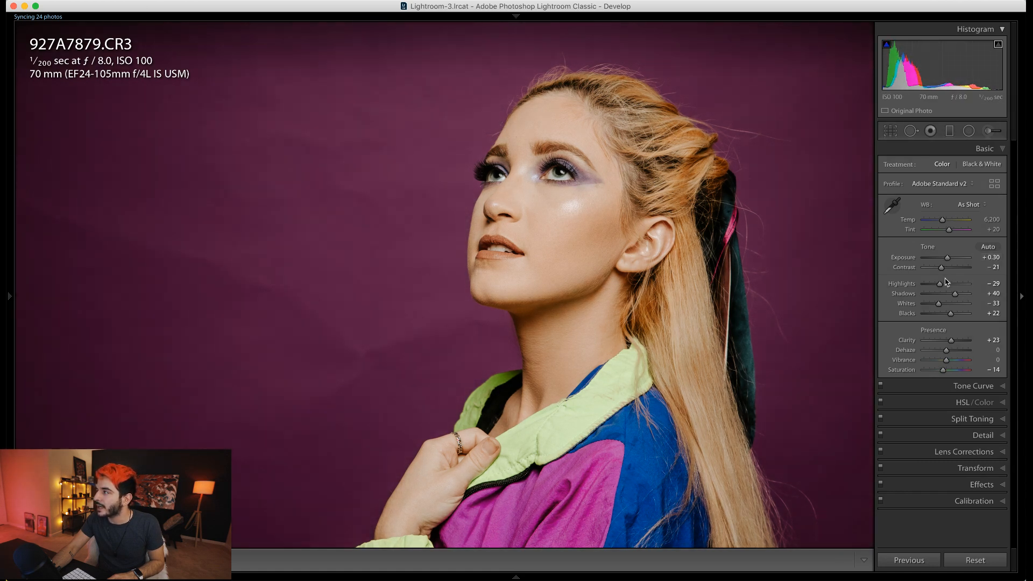
{"action": "left_click_drag", "start_coordinate": [953, 296], "coordinate": [936, 284]}
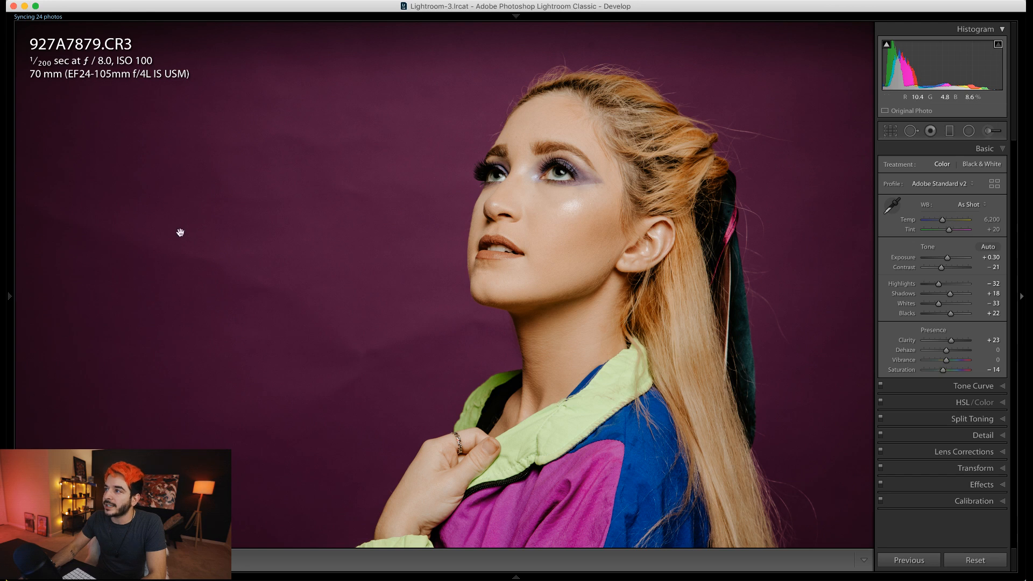
Step: Enable chromatic aberration removal and lens profile corrections for the Canon EF 24-105mm lens
{"action": "left_click", "coordinate": [958, 453]}
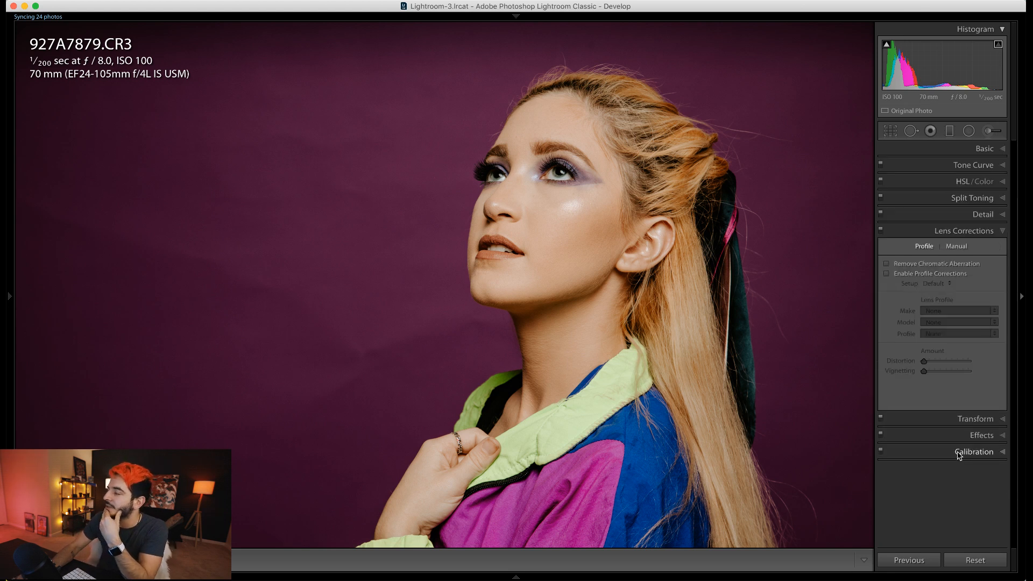
{"action": "left_click", "coordinate": [914, 264]}
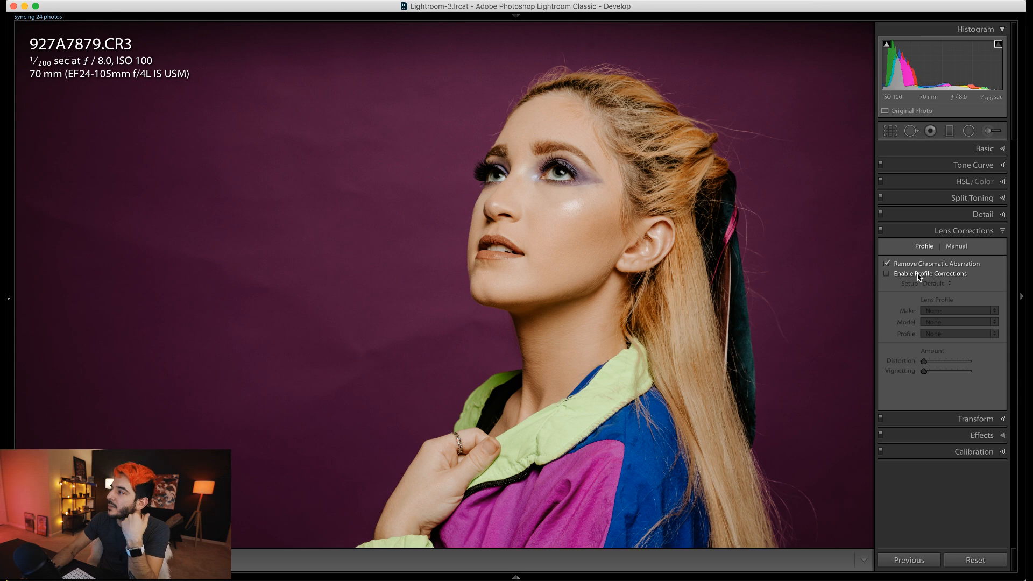
{"action": "left_click", "coordinate": [918, 275]}
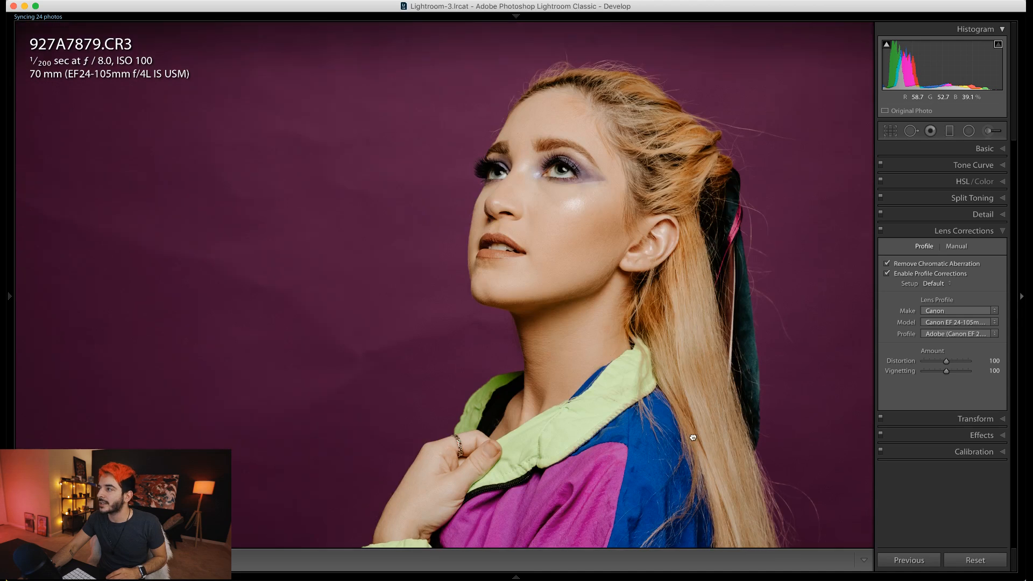
Step: Compare the portrait with the lens corrections switched off and back on
{"action": "mouse_move", "coordinate": [693, 437]}
{"action": "left_mouse_down"}
{"action": "mouse_move", "coordinate": [703, 341]}
{"action": "mouse_move", "coordinate": [699, 420]}
{"action": "left_mouse_up"}
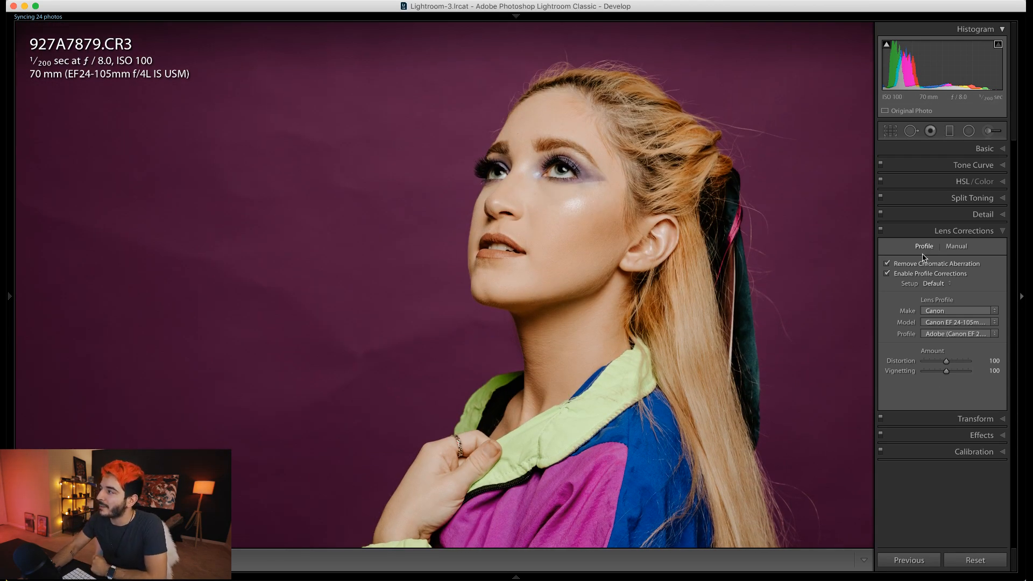
{"action": "left_click", "coordinate": [880, 231]}
{"action": "left_click", "coordinate": [881, 230]}
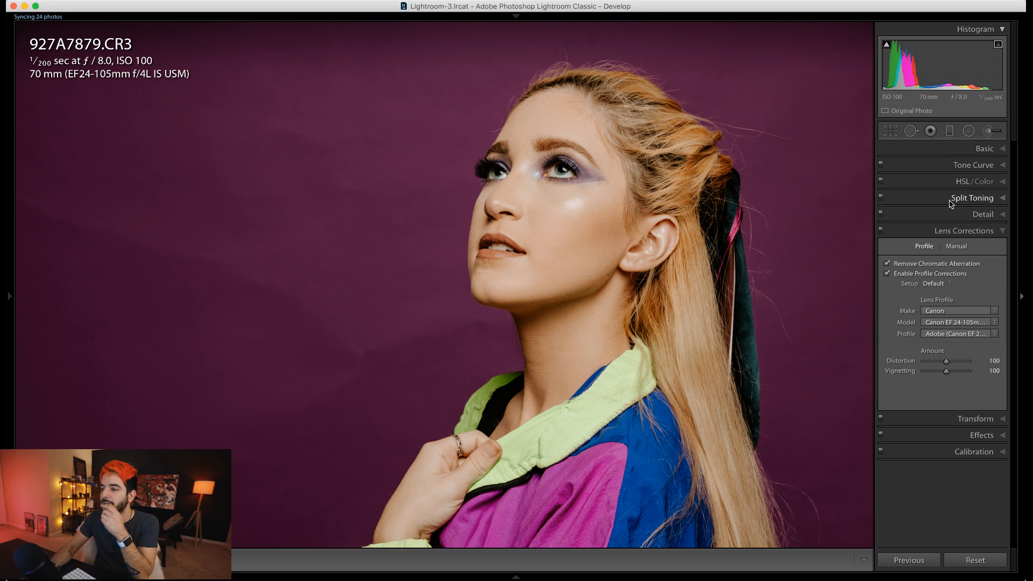
Step: Sample a neutral from the white of the eye for a custom white balance at 6,450, and compare it with As Shot
{"action": "left_click", "coordinate": [985, 149]}
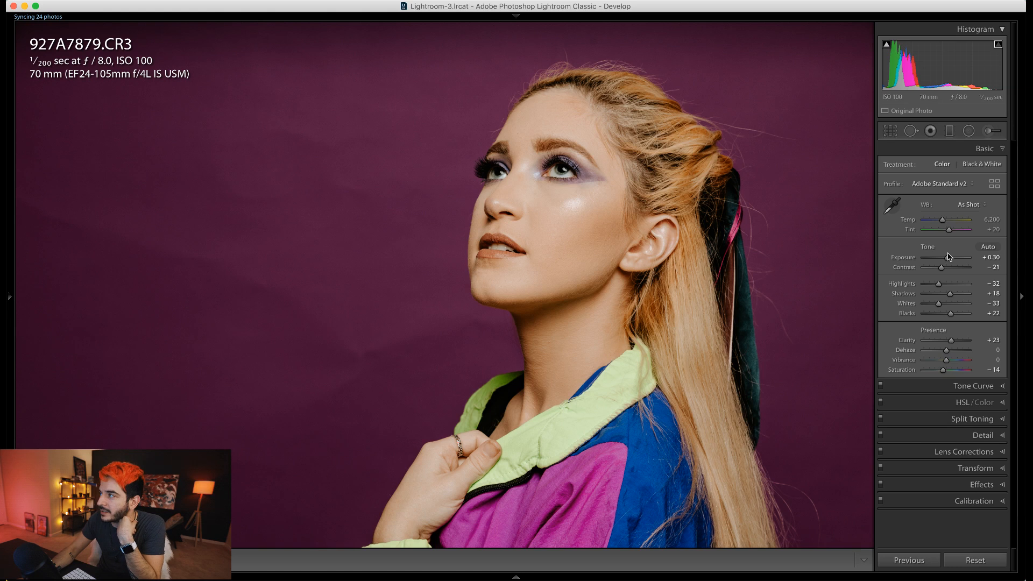
{"action": "left_click", "coordinate": [891, 206]}
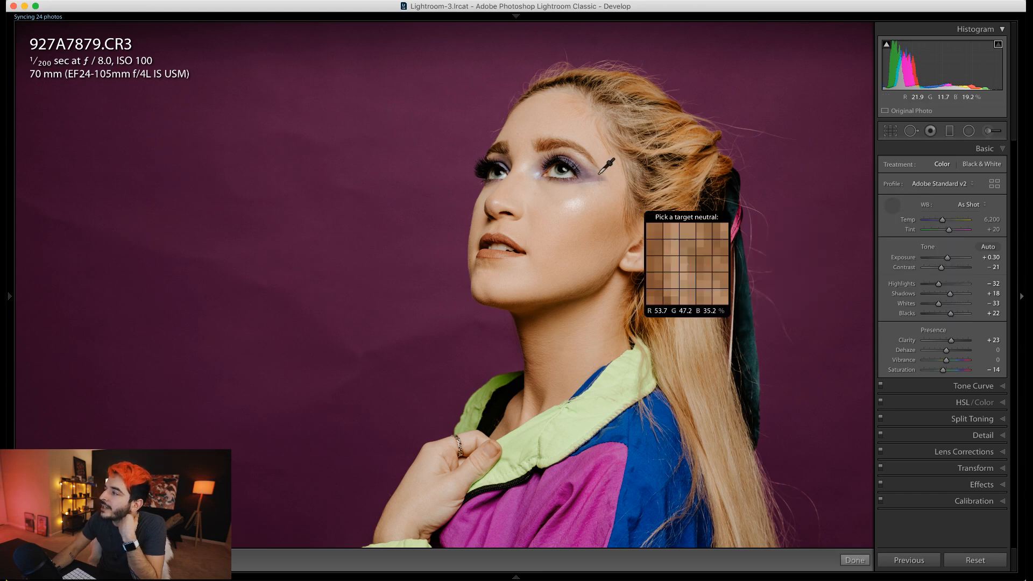
{"action": "left_click", "coordinate": [567, 172]}
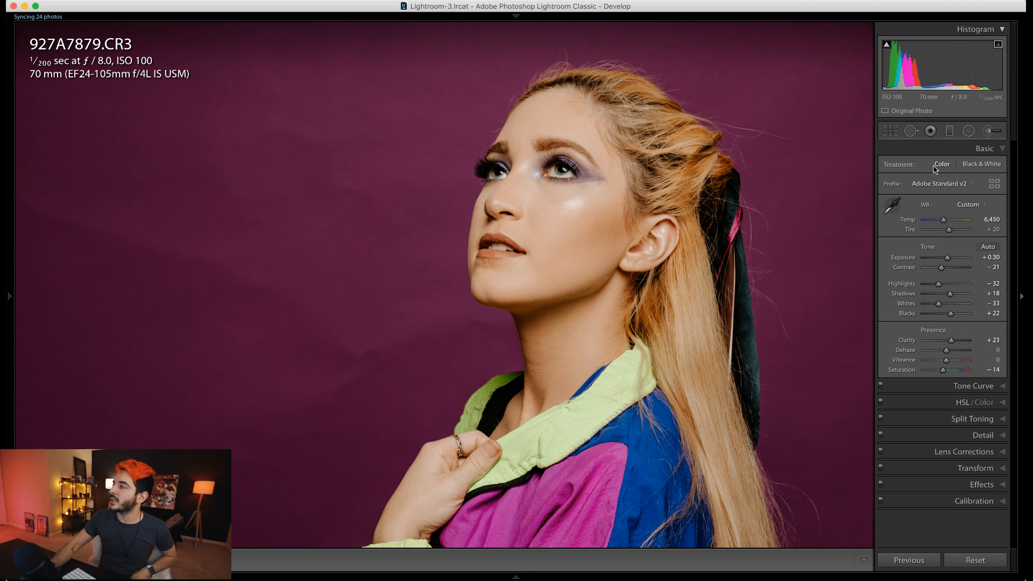
{"action": "key", "text": "super+z"}
{"action": "key", "text": "super+shift+z"}
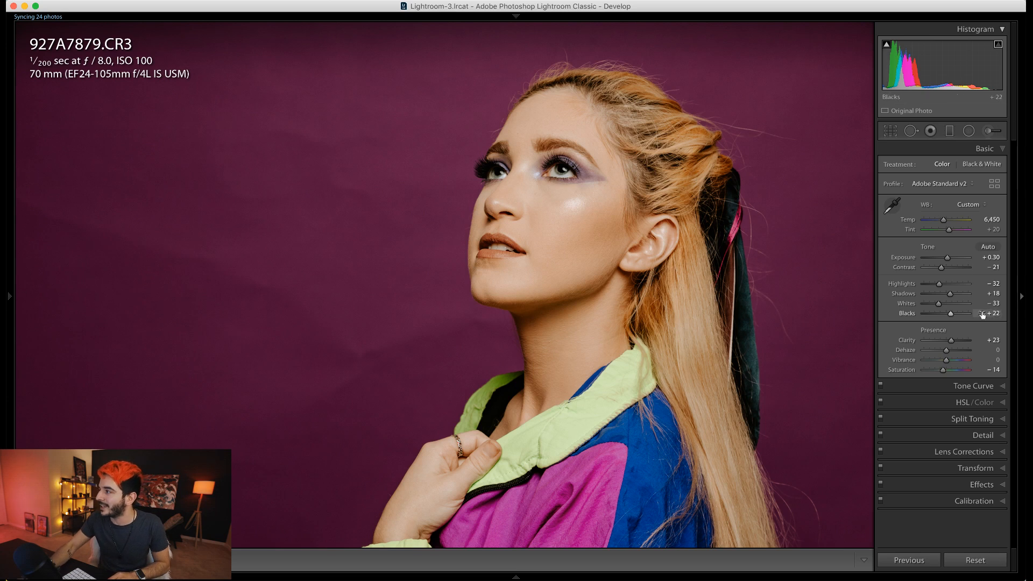
Step: Examine the skin texture around the eyes, cheek and mouth up close with clarity at 0
{"action": "left_click", "coordinate": [535, 190]}
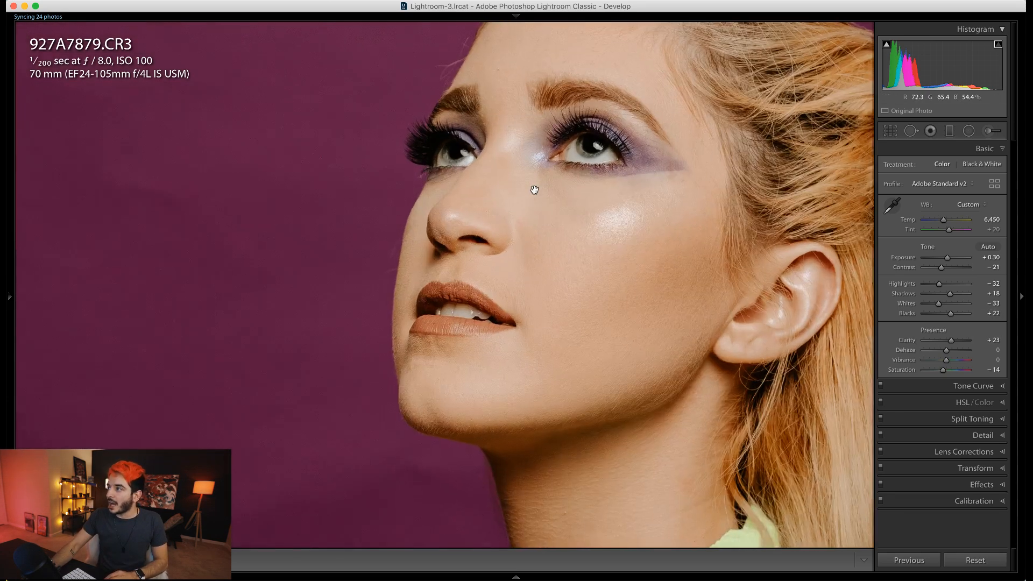
{"action": "left_click_drag", "start_coordinate": [534, 189], "coordinate": [428, 289]}
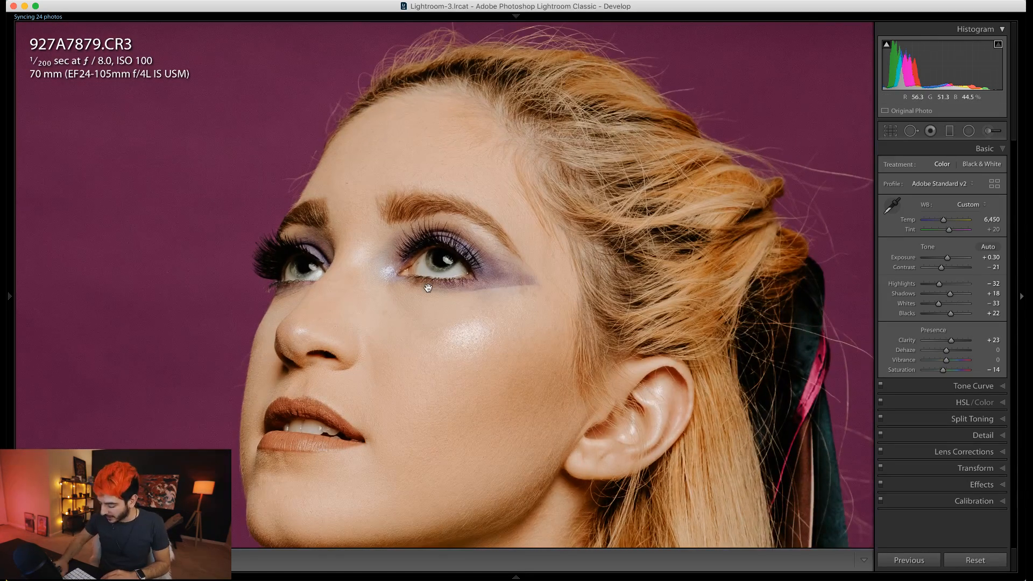
{"action": "left_click", "coordinate": [428, 288]}
{"action": "left_click_drag", "start_coordinate": [428, 288], "coordinate": [505, 289]}
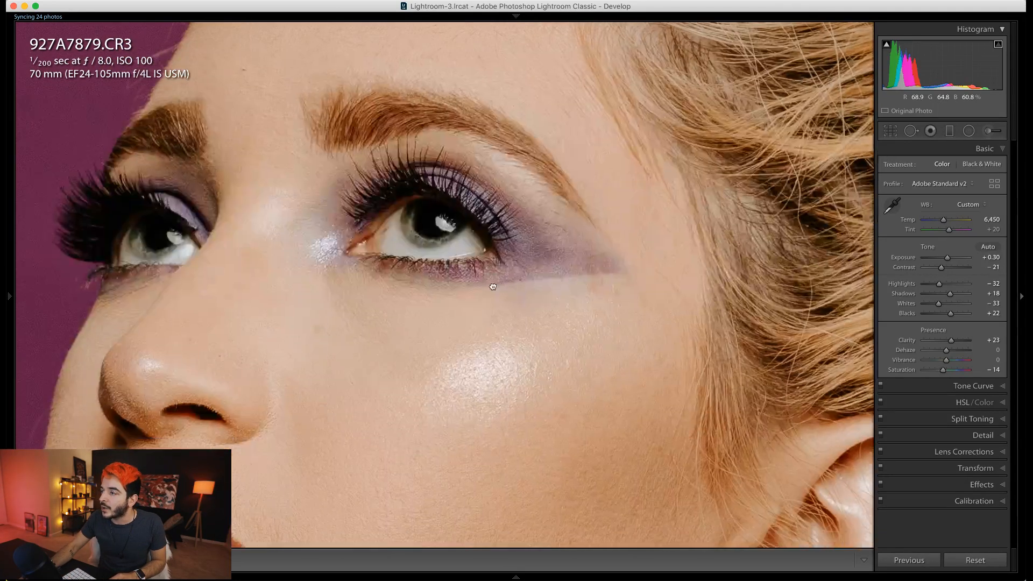
{"action": "left_click_drag", "start_coordinate": [357, 376], "coordinate": [317, 377]}
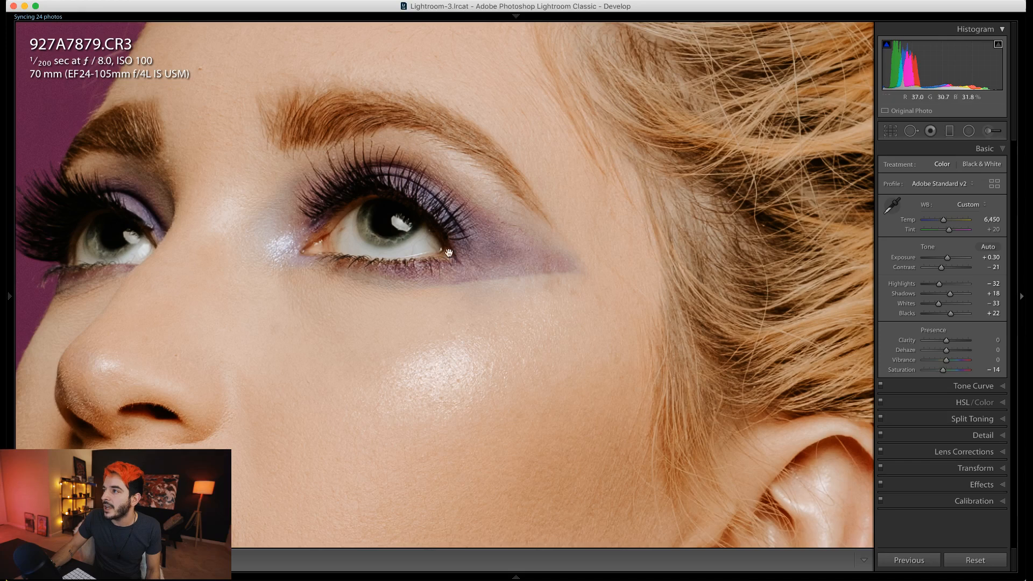
{"action": "left_click_drag", "start_coordinate": [524, 469], "coordinate": [602, 115]}
{"action": "left_click_drag", "start_coordinate": [458, 337], "coordinate": [501, 421]}
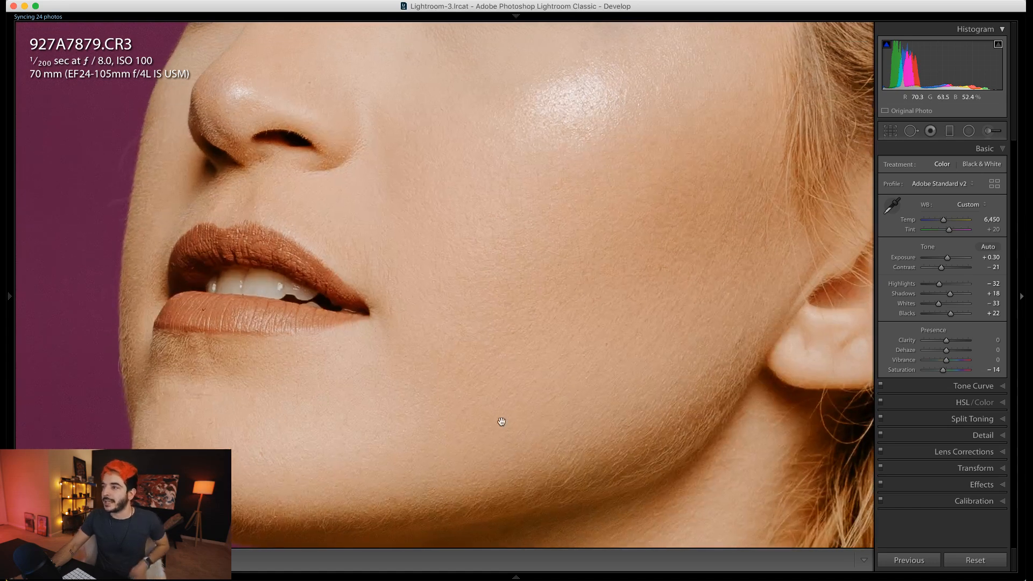
{"action": "left_click_drag", "start_coordinate": [501, 421], "coordinate": [380, 498]}
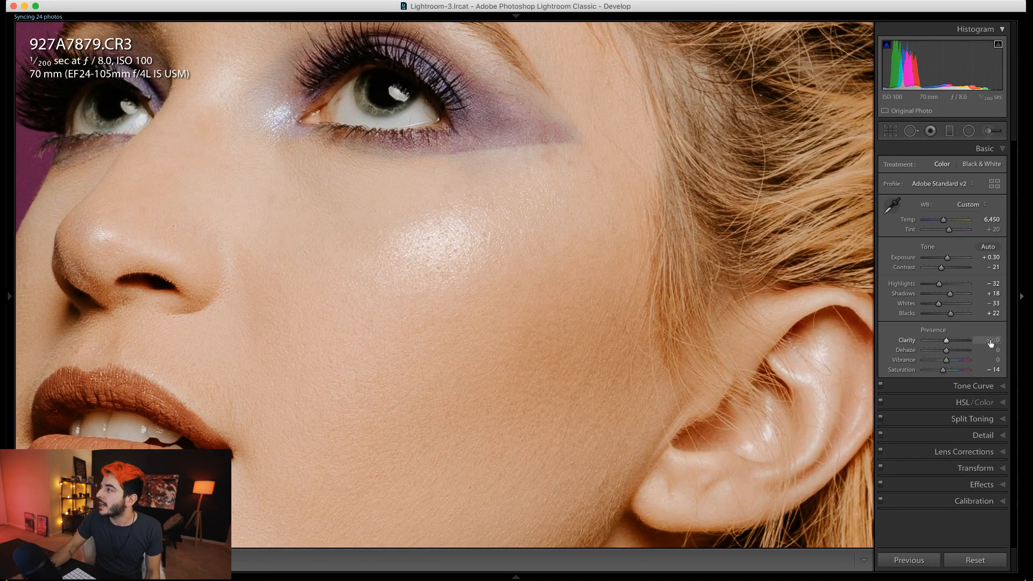
Step: Try clarity values of 8 and 18 on the portrait and settle on +12
{"action": "left_click", "coordinate": [991, 341]}
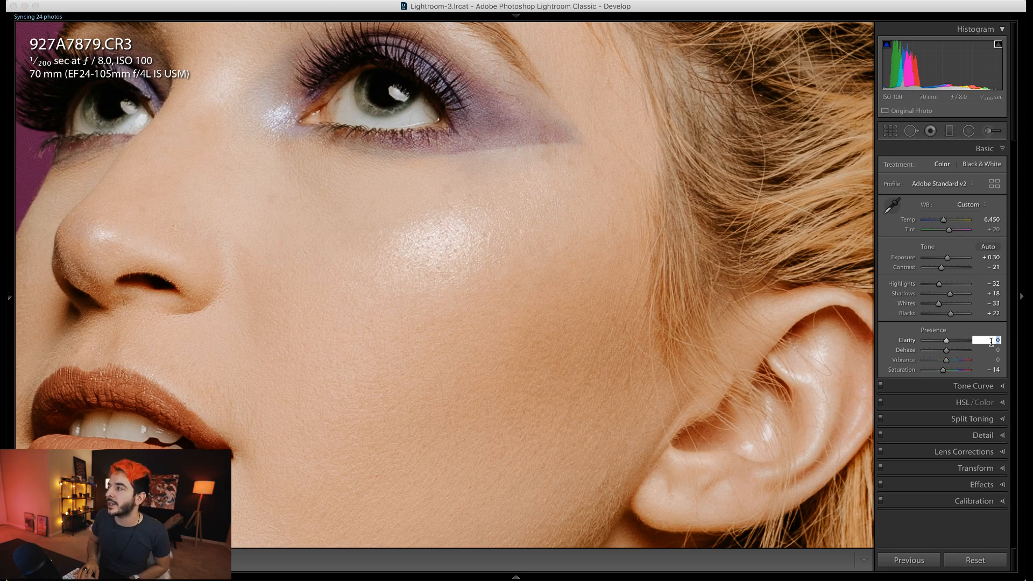
{"action": "type", "text": "8"}
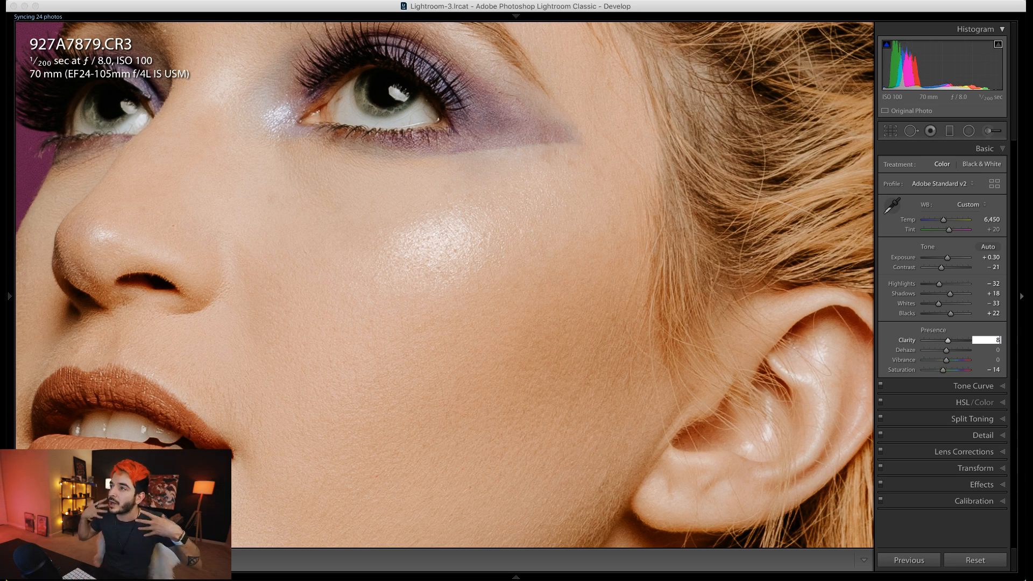
{"action": "key", "text": "super+minus"}
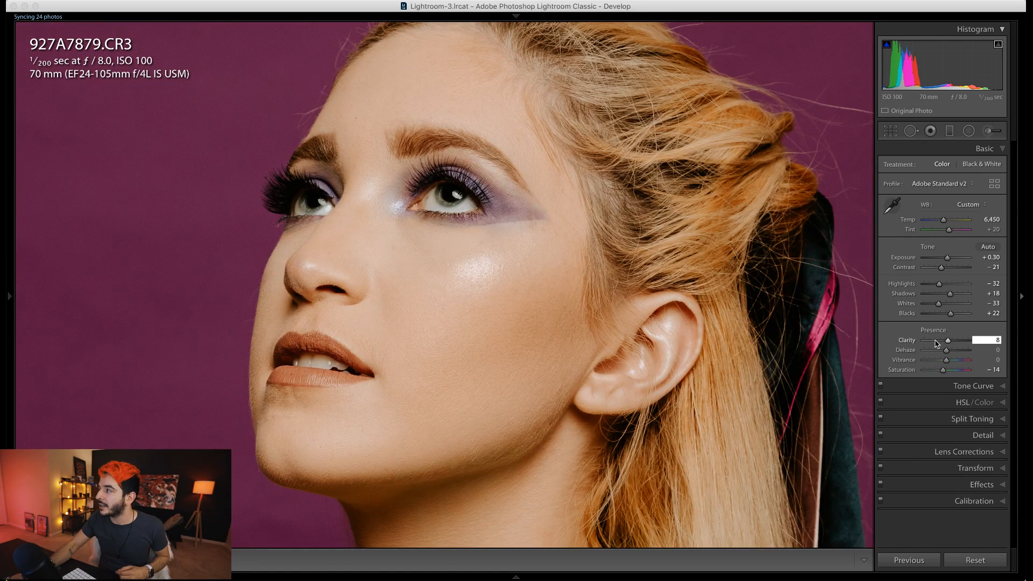
{"action": "mouse_move", "coordinate": [947, 343]}
{"action": "left_mouse_down"}
{"action": "mouse_move", "coordinate": [967, 340]}
{"action": "mouse_move", "coordinate": [952, 347]}
{"action": "left_mouse_up"}
{"action": "left_click", "coordinate": [993, 340]}
{"action": "type", "text": "18"}
{"action": "key", "text": "Return"}
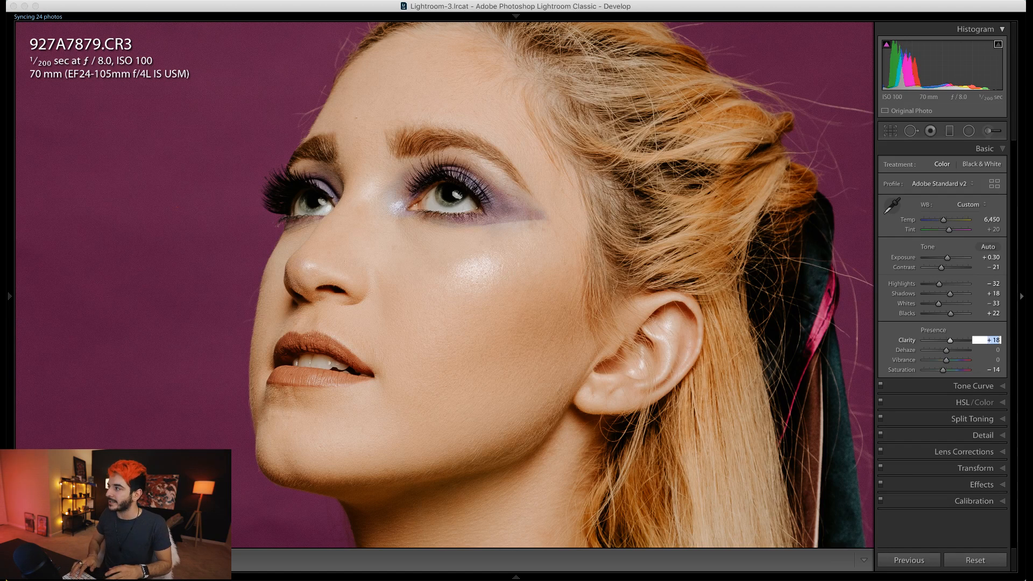
{"action": "left_click", "coordinate": [995, 341]}
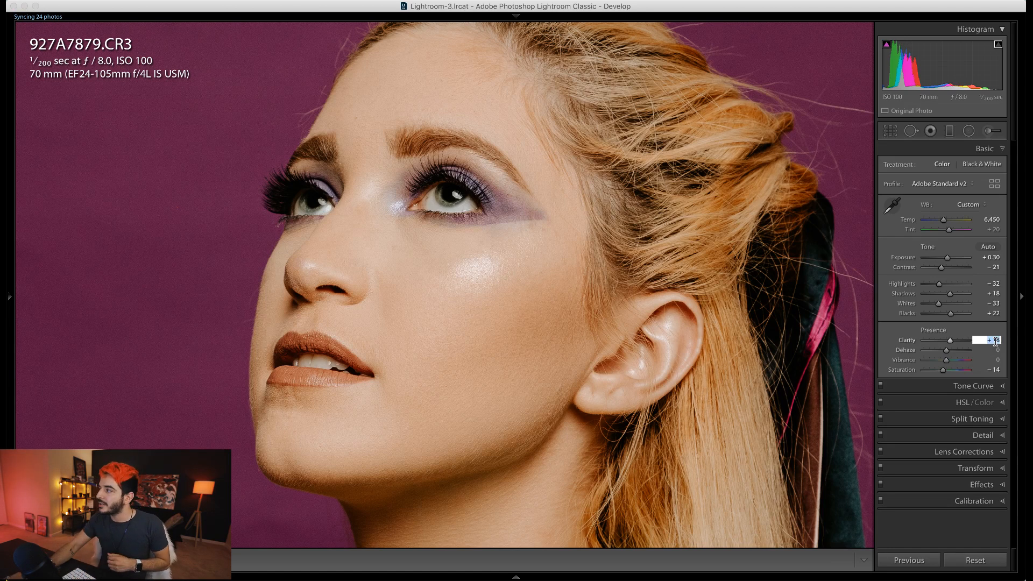
{"action": "type", "text": "12"}
{"action": "key", "text": "Return"}
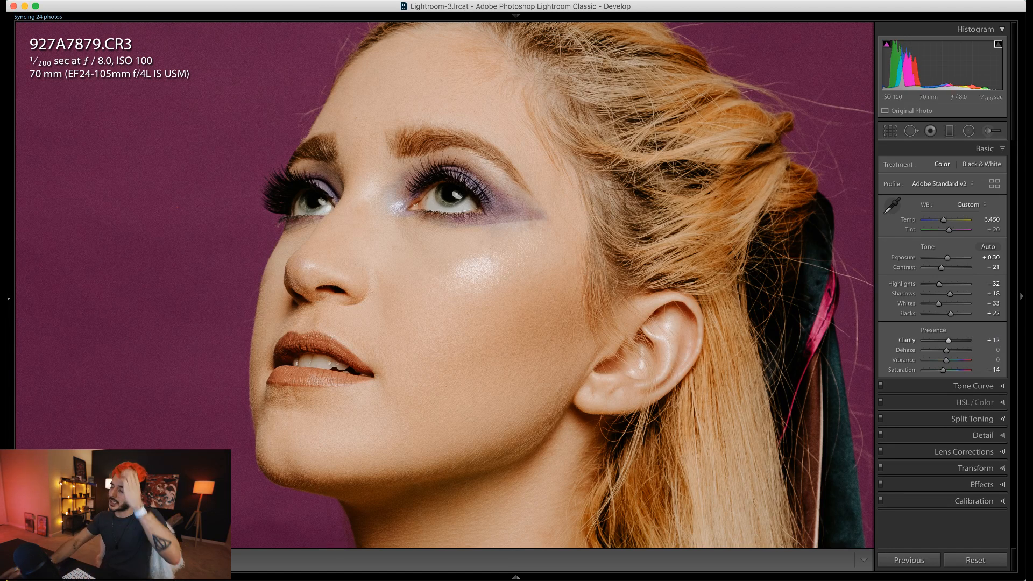
Step: Brighten both irises using the Adjustment Brush with the Iris Enhance effect
{"action": "left_click", "coordinate": [465, 219]}
{"action": "left_click", "coordinate": [524, 211]}
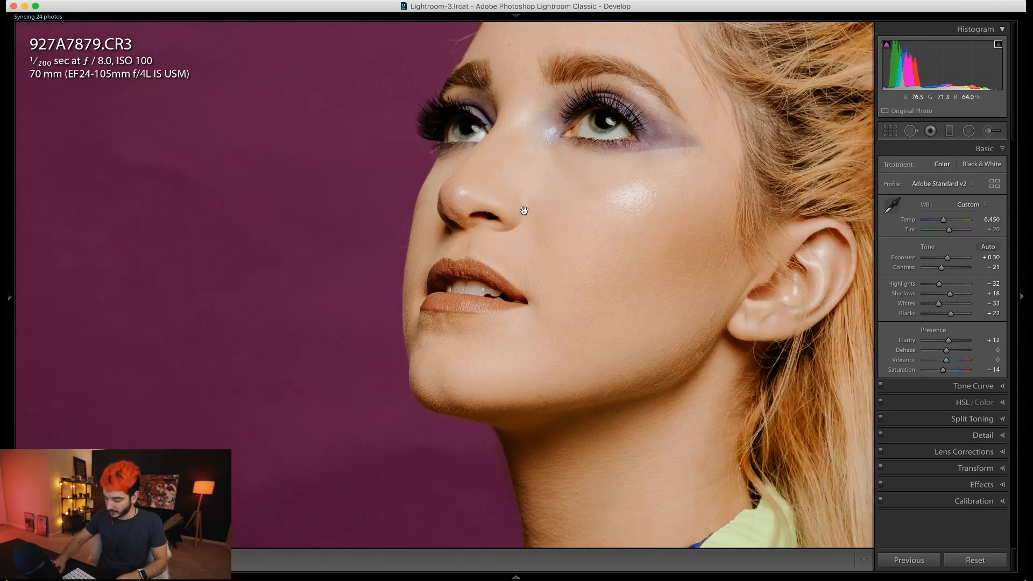
{"action": "key", "text": "super+equal"}
{"action": "left_click_drag", "start_coordinate": [608, 172], "coordinate": [417, 424]}
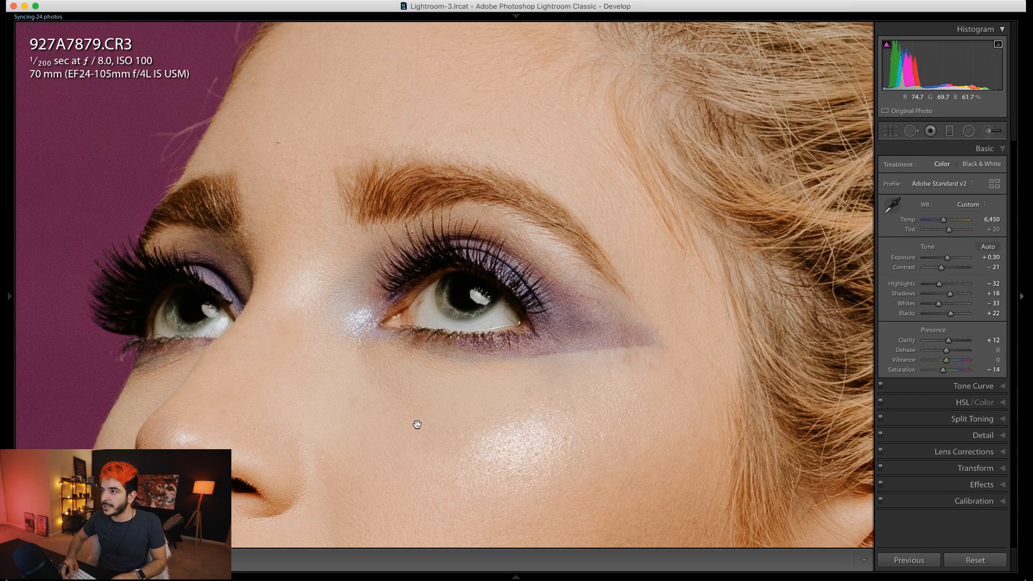
{"action": "left_click", "coordinate": [992, 130]}
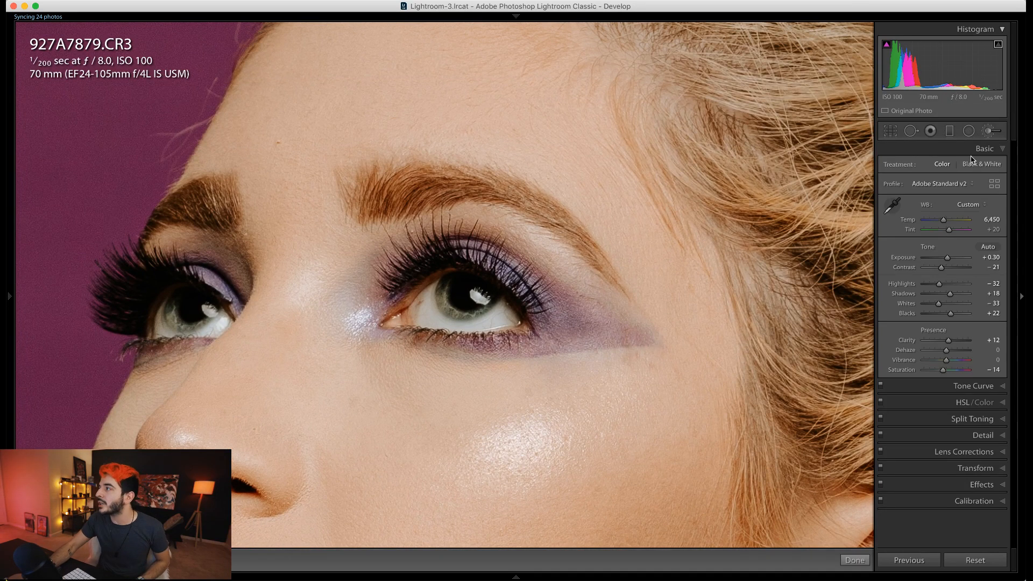
{"action": "left_click", "coordinate": [950, 167]}
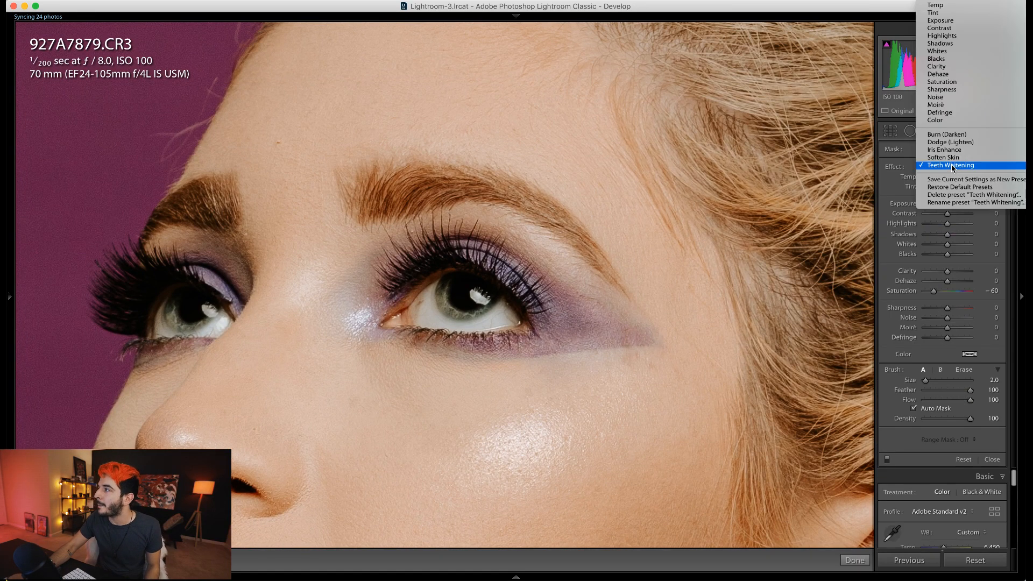
{"action": "left_click", "coordinate": [951, 151]}
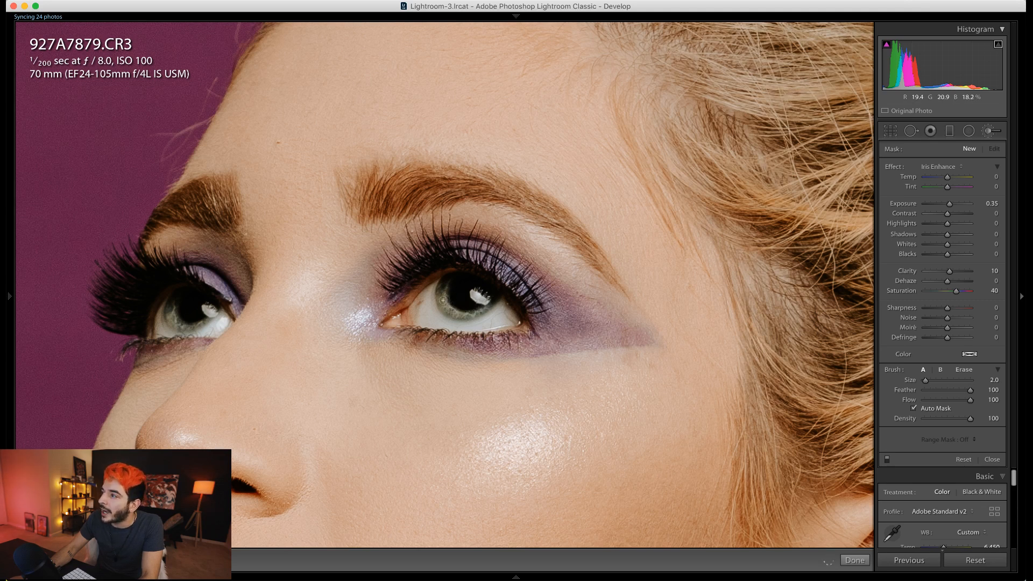
{"action": "left_click", "coordinate": [473, 312]}
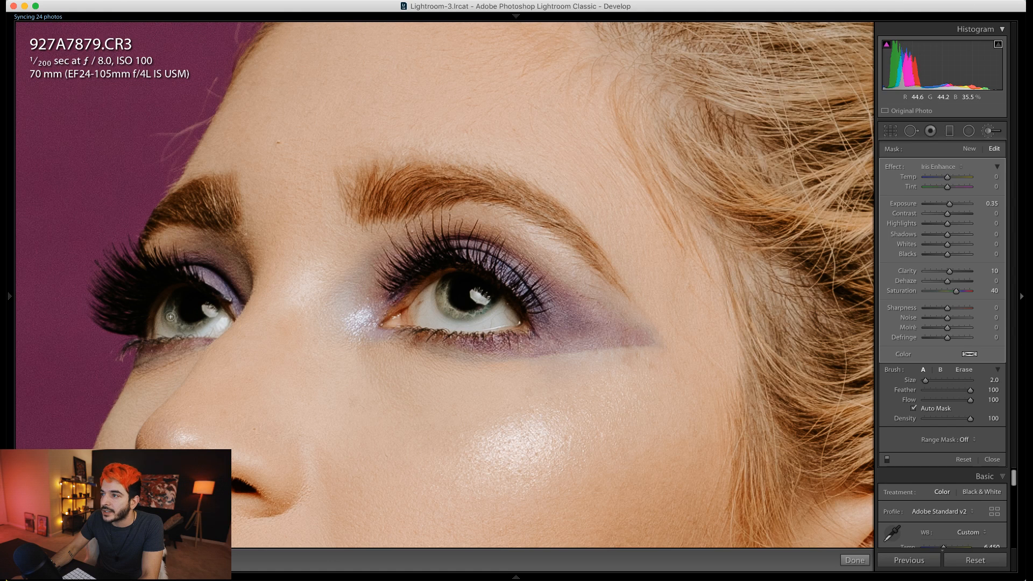
{"action": "mouse_move", "coordinate": [170, 316]}
{"action": "left_mouse_down"}
{"action": "mouse_move", "coordinate": [172, 304]}
{"action": "mouse_move", "coordinate": [176, 321]}
{"action": "mouse_move", "coordinate": [200, 323]}
{"action": "left_mouse_up"}
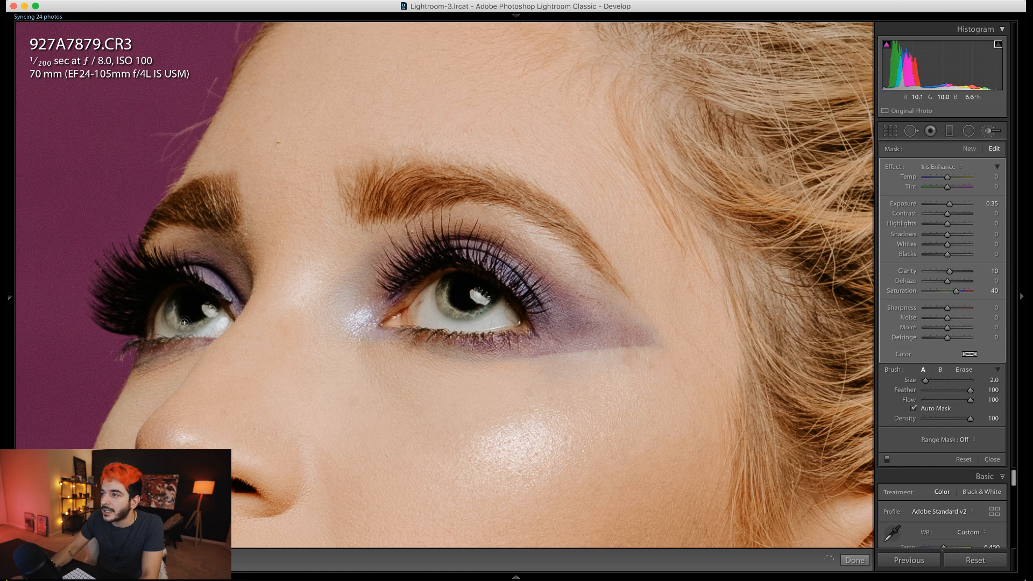
{"action": "key", "text": "k"}
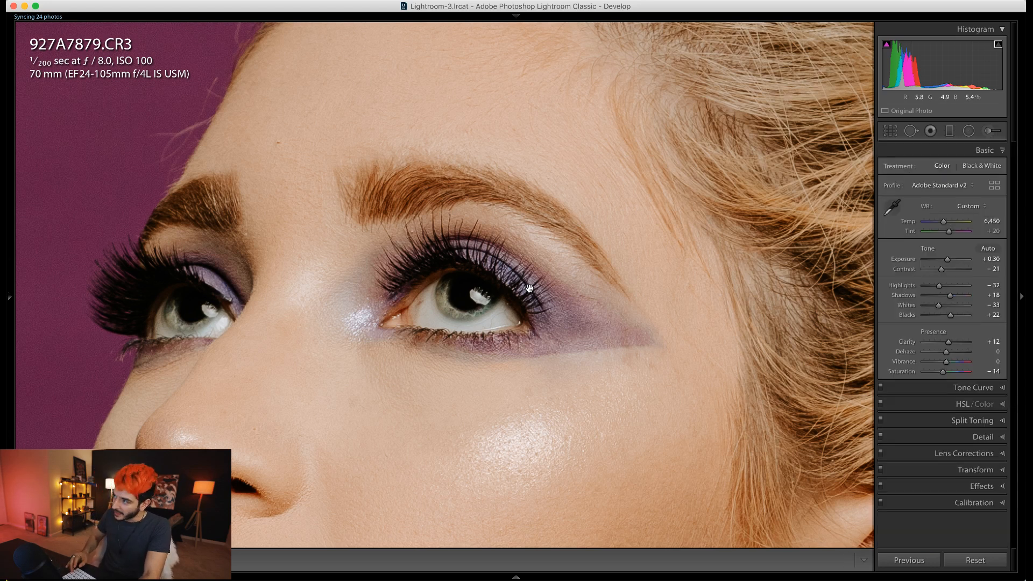
Step: Set the HSL hue of the purples to −36
{"action": "left_click", "coordinate": [529, 289]}
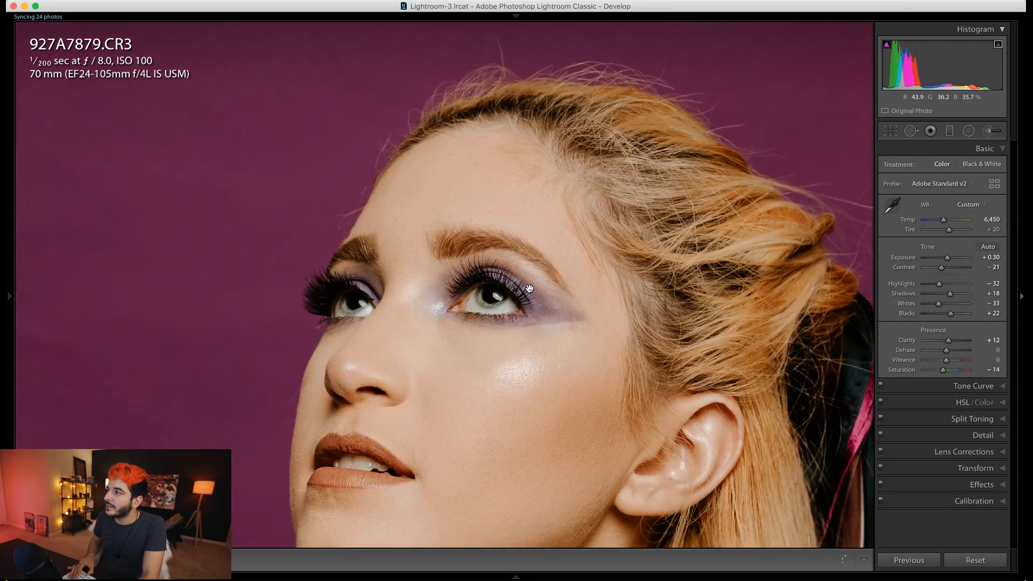
{"action": "key", "text": "super+minus"}
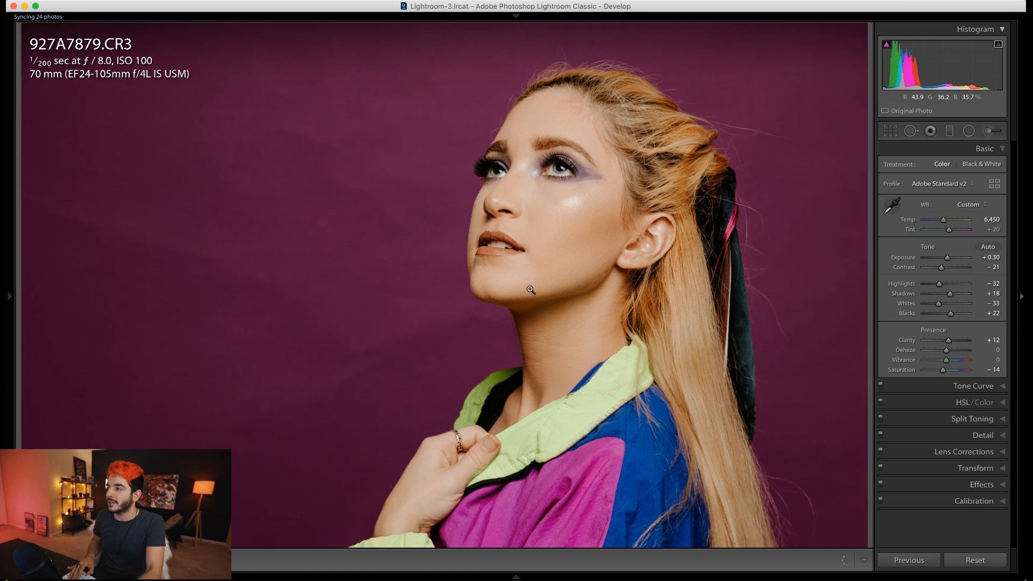
{"action": "key", "text": "super+minus"}
{"action": "key", "text": "super+equal"}
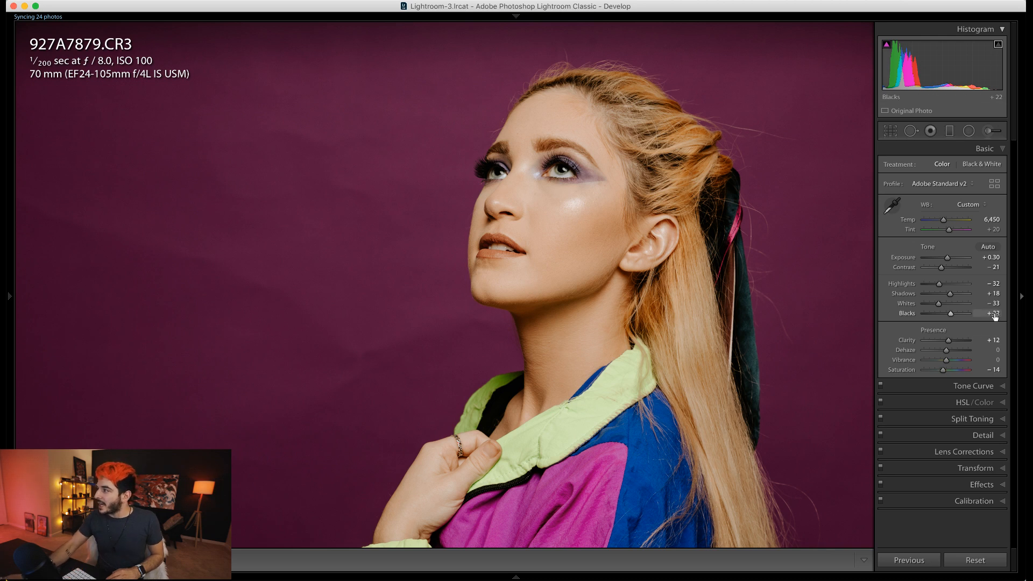
{"action": "left_click", "coordinate": [965, 402]}
{"action": "left_click", "coordinate": [889, 198]}
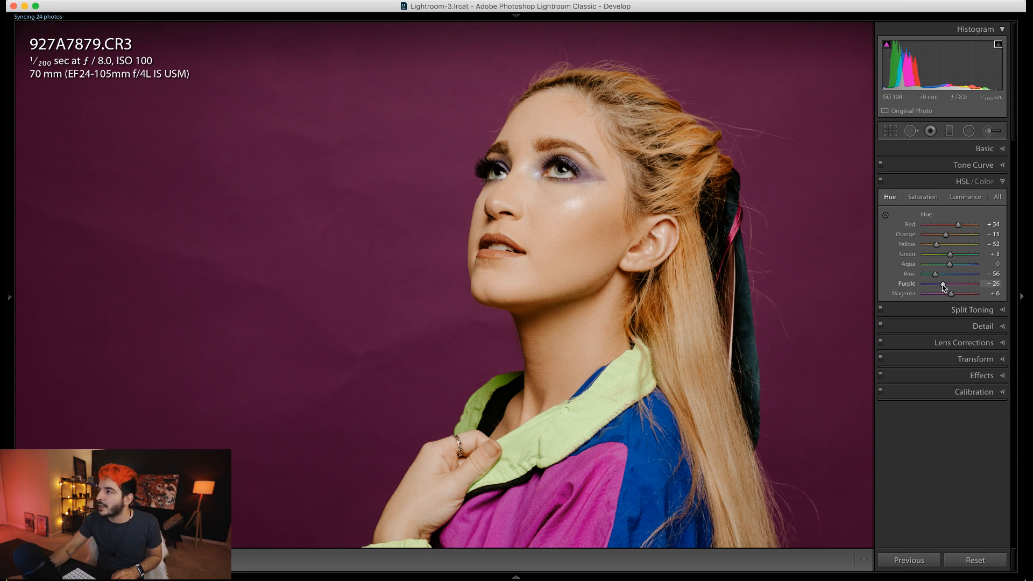
{"action": "mouse_move", "coordinate": [942, 285]}
{"action": "left_mouse_down"}
{"action": "mouse_move", "coordinate": [924, 285]}
{"action": "mouse_move", "coordinate": [962, 285]}
{"action": "mouse_move", "coordinate": [945, 285]}
{"action": "left_mouse_up"}
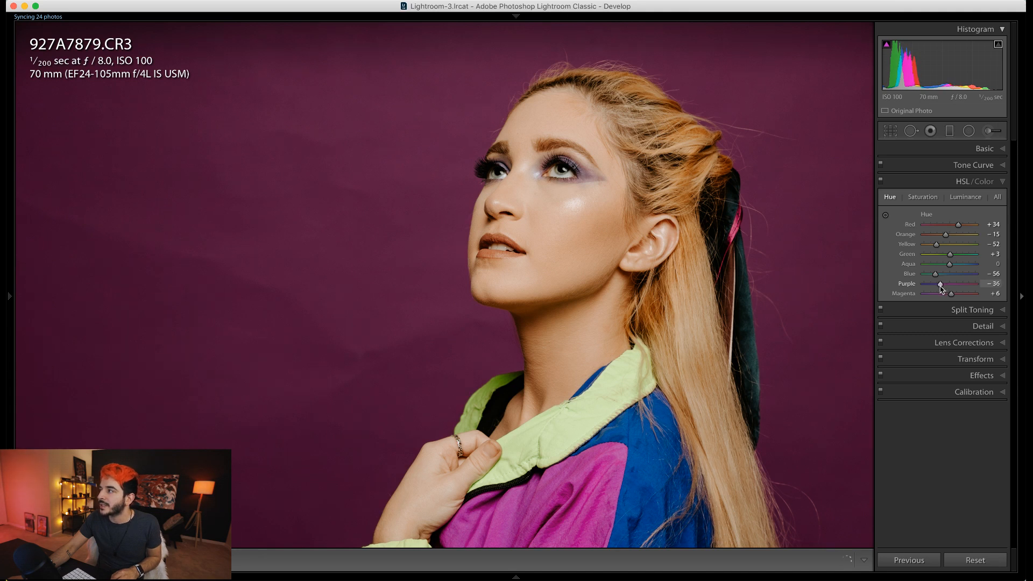
Step: Compare the unedited and edited versions of the portrait, ending on the edited version
{"action": "key", "text": "backslash"}
{"action": "key", "text": "backslash"}
{"action": "key", "text": "backslash"}
{"action": "key", "text": "backslash"}
Step: Try a purple hue of −74, compare it with the unedited portrait, and undo the hue change
{"action": "left_click_drag", "start_coordinate": [941, 290], "coordinate": [932, 292]}
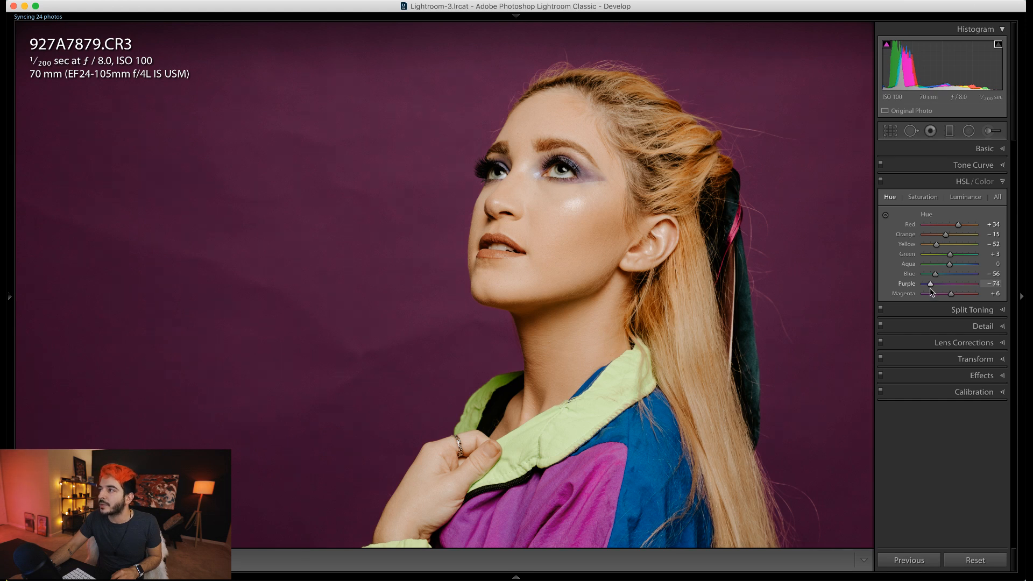
{"action": "key", "text": "super+z"}
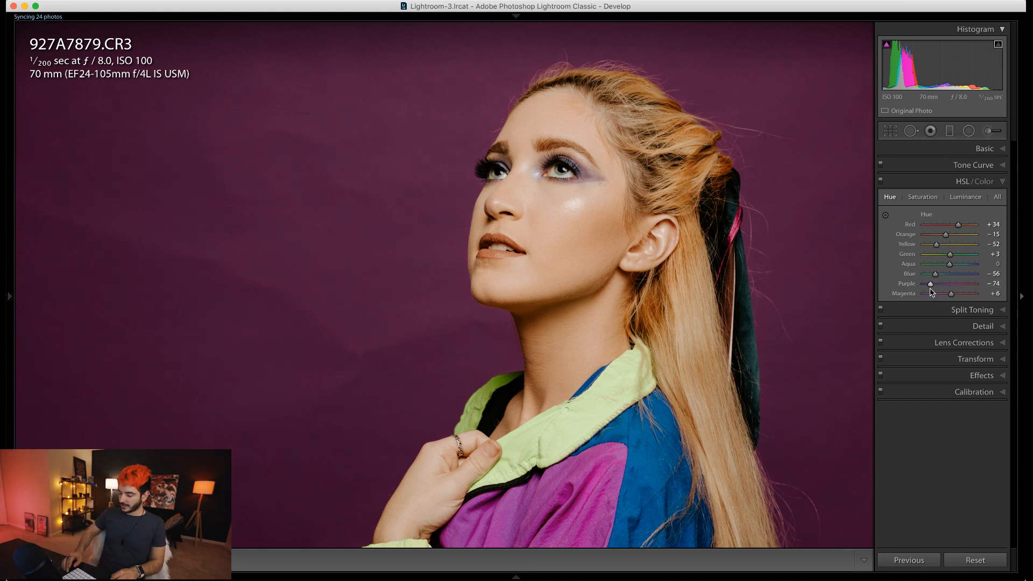
{"action": "key", "text": "super+shift+z"}
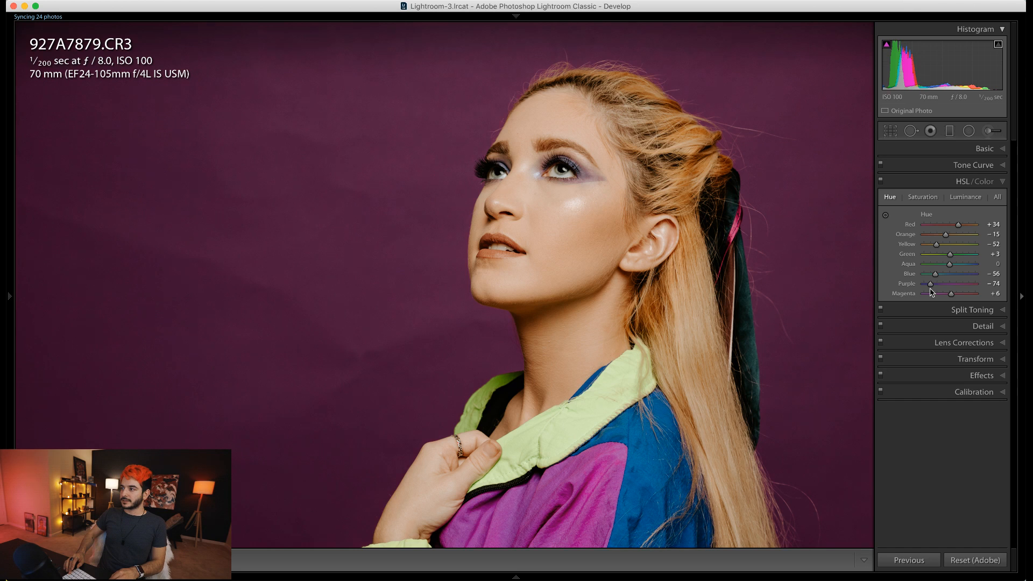
{"action": "key", "text": "backslash"}
{"action": "key", "text": "backslash"}
{"action": "key", "text": "backslash"}
{"action": "key", "text": "backslash"}
{"action": "key", "text": "super+z"}
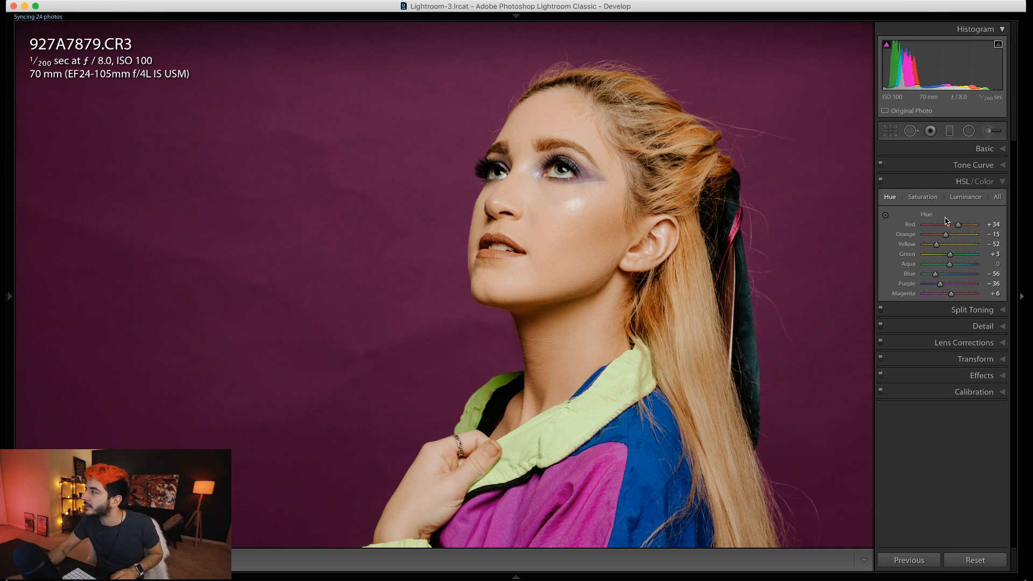
Step: Set the HSL luminance of the purples to +28
{"action": "left_click", "coordinate": [963, 198]}
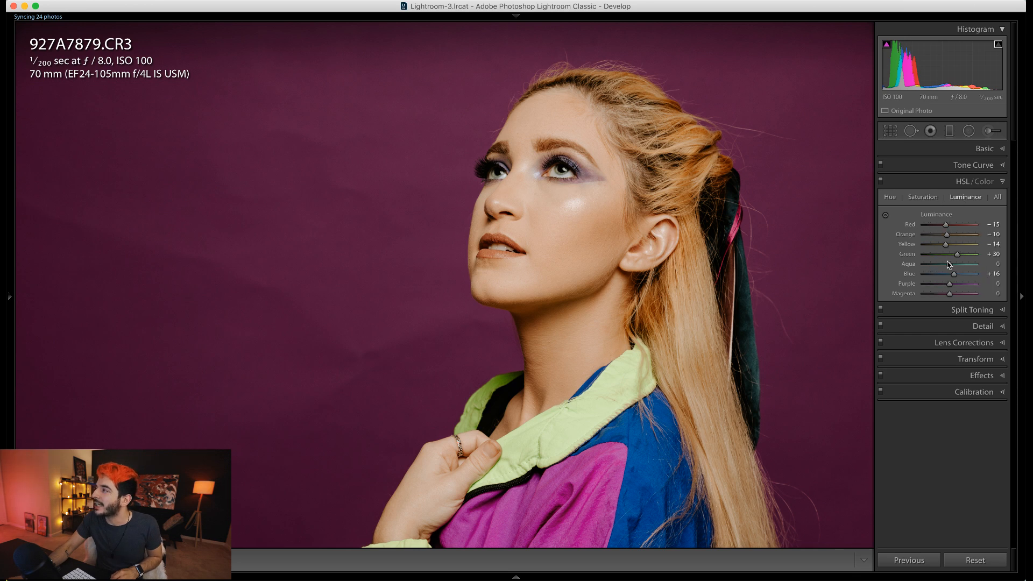
{"action": "left_click_drag", "start_coordinate": [950, 287], "coordinate": [959, 286]}
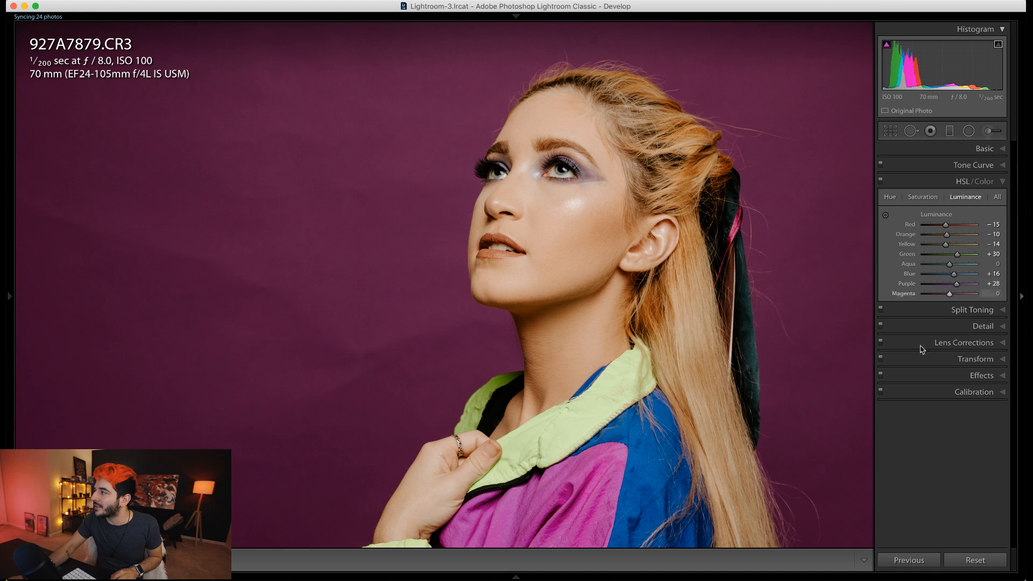
{"action": "left_click", "coordinate": [962, 182]}
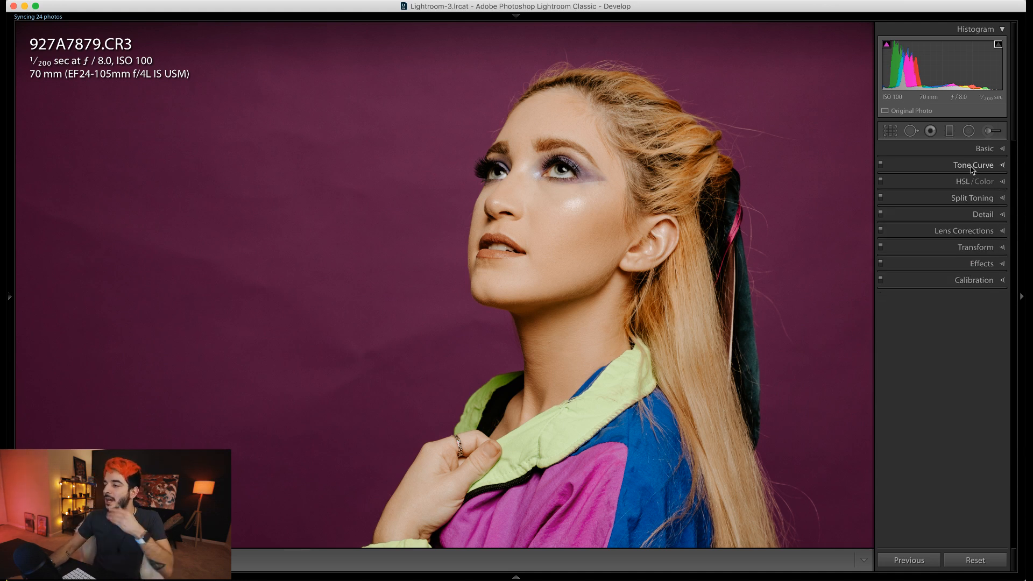
{"action": "left_click", "coordinate": [973, 170]}
{"action": "left_click", "coordinate": [976, 165]}
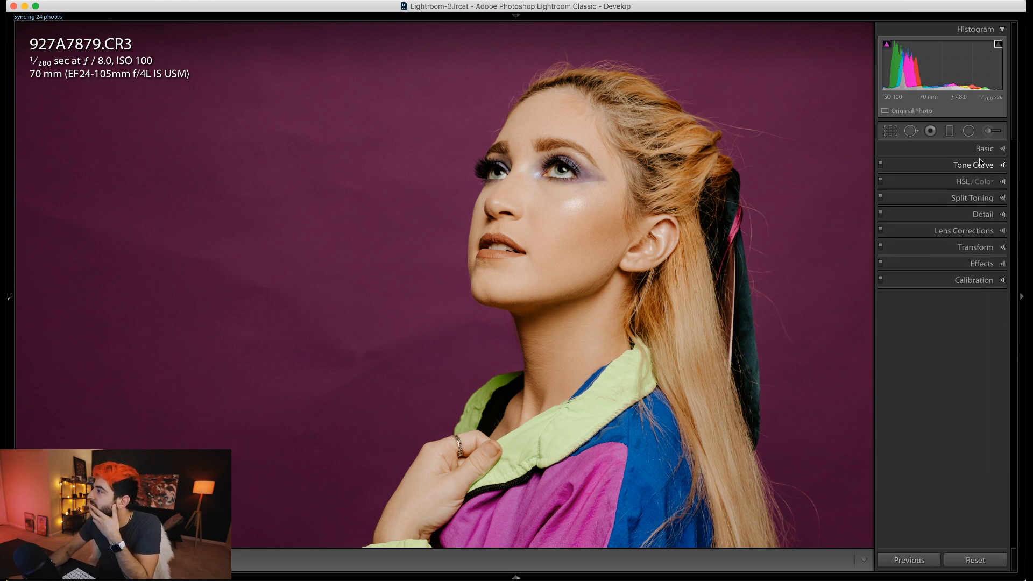
{"action": "left_click", "coordinate": [980, 150]}
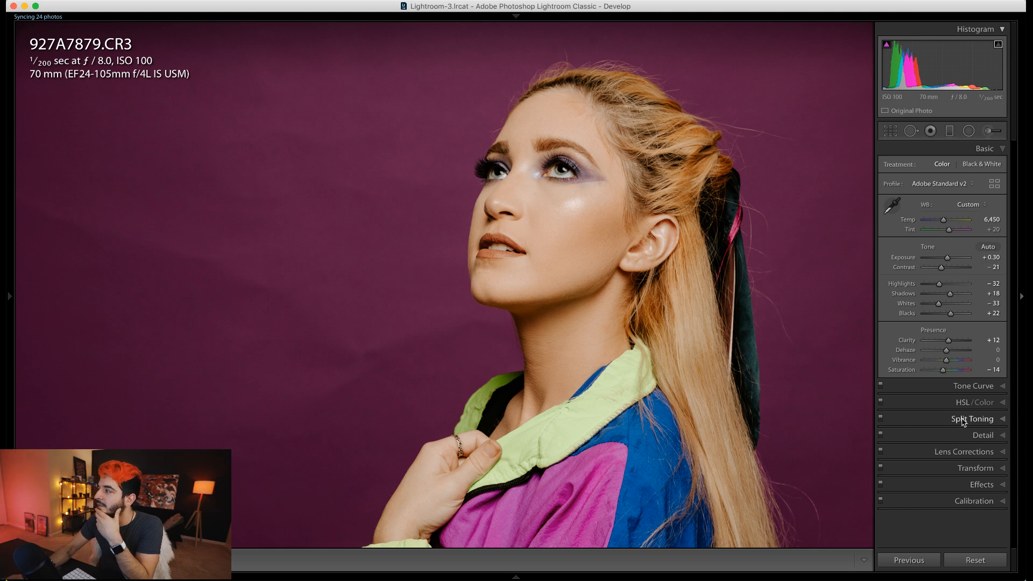
{"action": "left_click", "coordinate": [975, 436]}
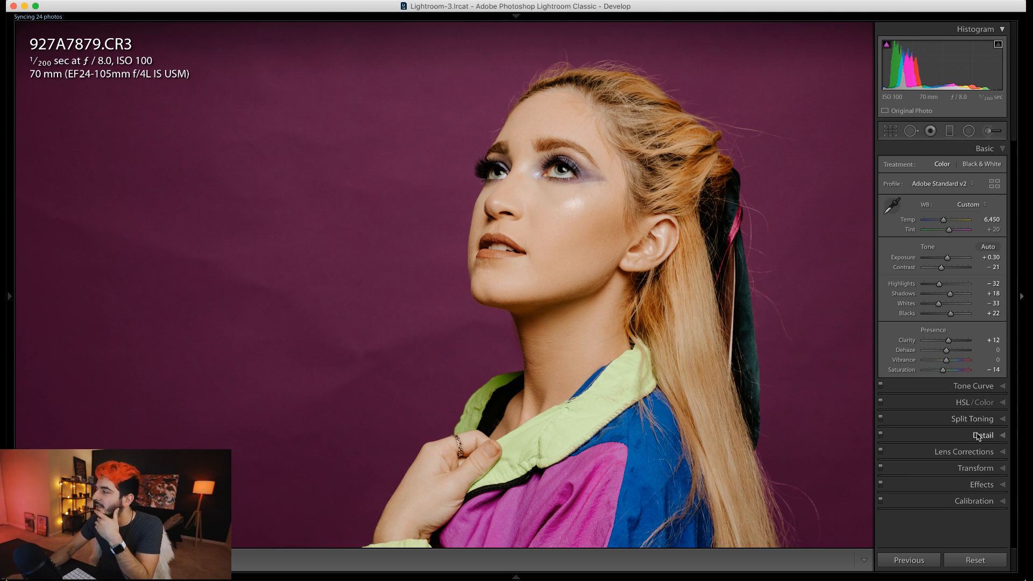
{"action": "left_click", "coordinate": [968, 468]}
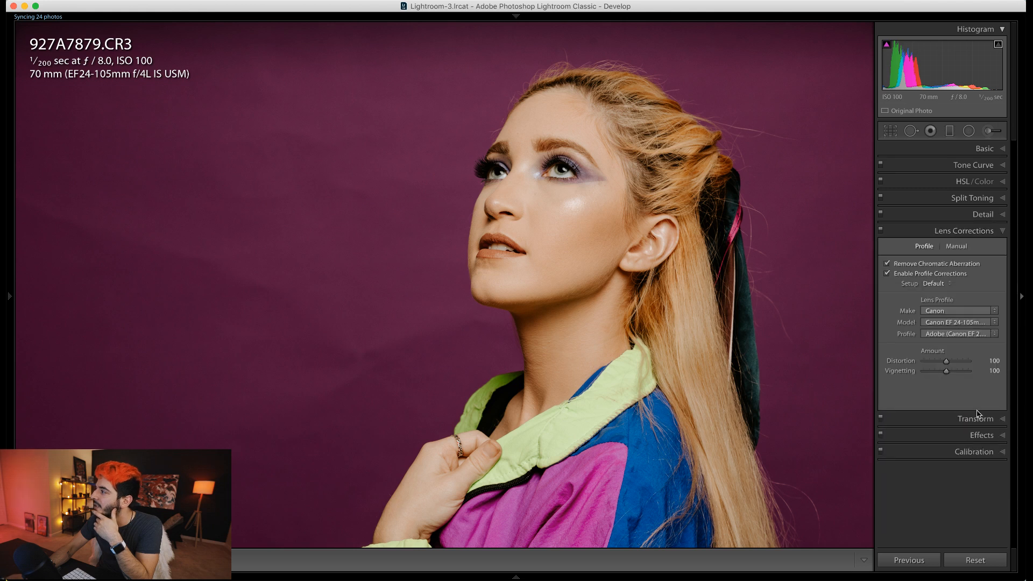
Step: Apply the Auto Upright correction to the portrait and enable Constrain Crop
{"action": "left_click", "coordinate": [978, 419]}
{"action": "left_click", "coordinate": [942, 287]}
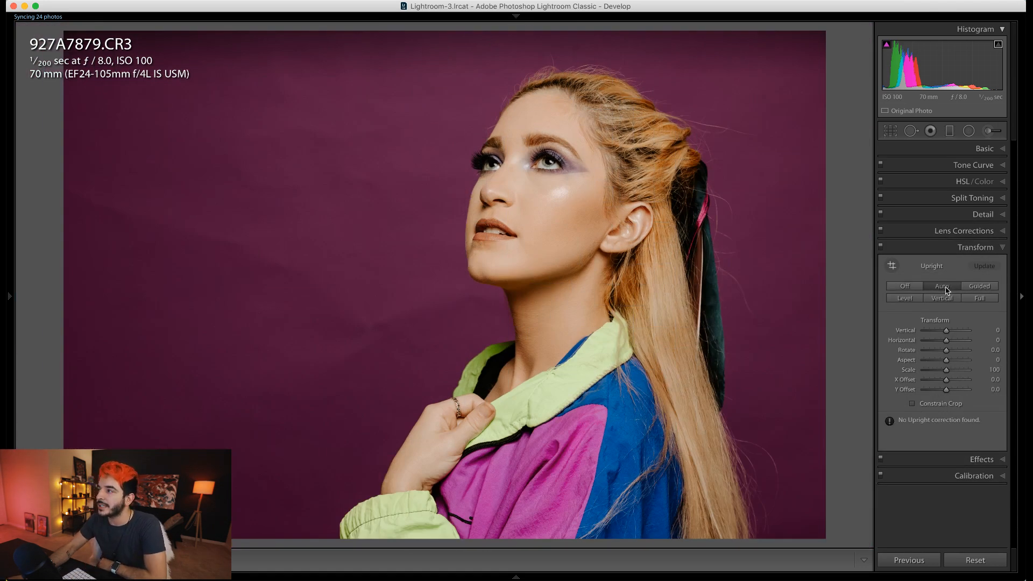
{"action": "left_click", "coordinate": [936, 403]}
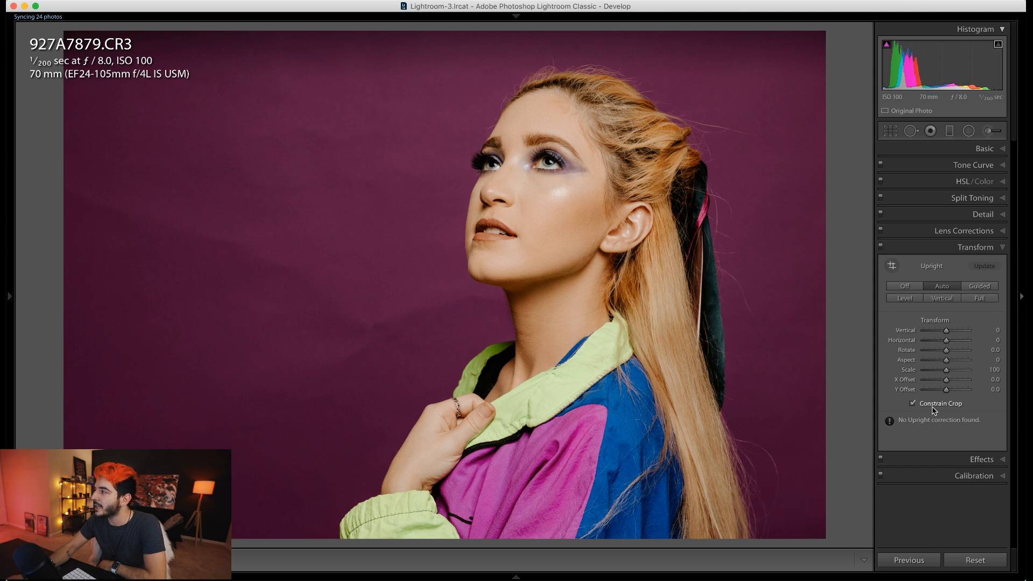
{"action": "left_click", "coordinate": [967, 251]}
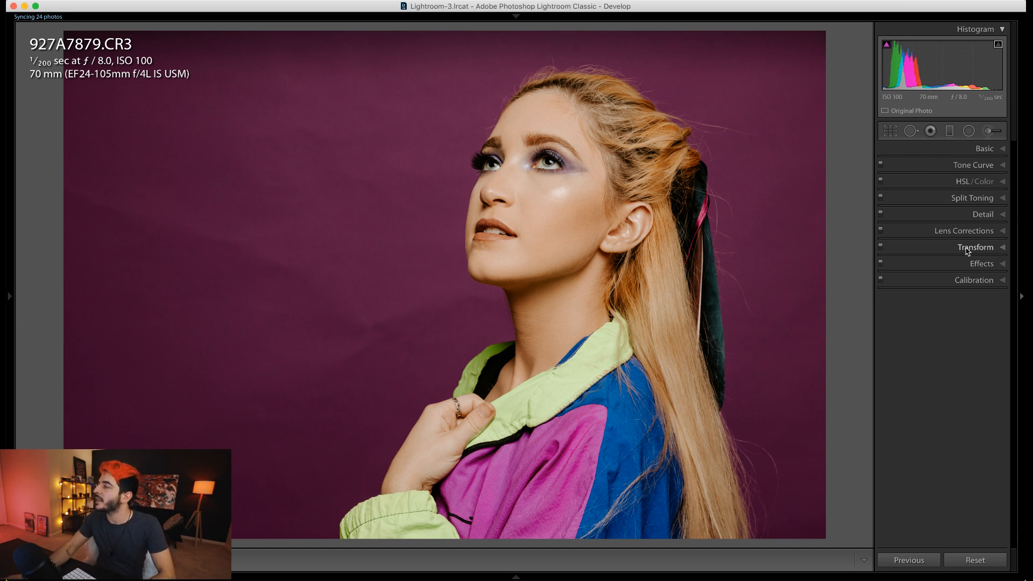
Step: Set the calibration Shadows tint to +8, comparing the portrait with and without the tint change
{"action": "left_click", "coordinate": [982, 264]}
{"action": "left_click", "coordinate": [982, 264]}
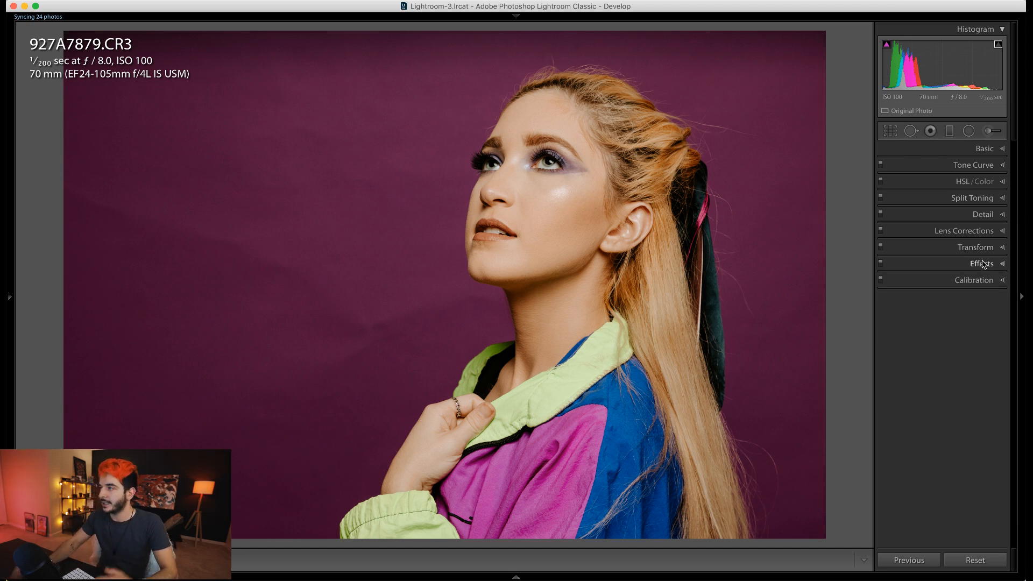
{"action": "left_click", "coordinate": [977, 281]}
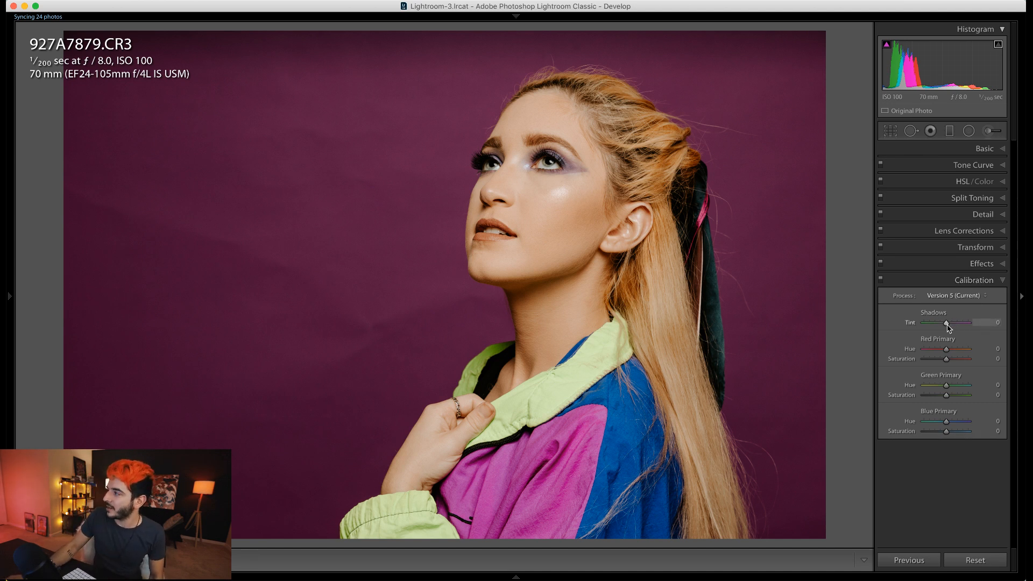
{"action": "left_click_drag", "start_coordinate": [946, 326], "coordinate": [950, 328]}
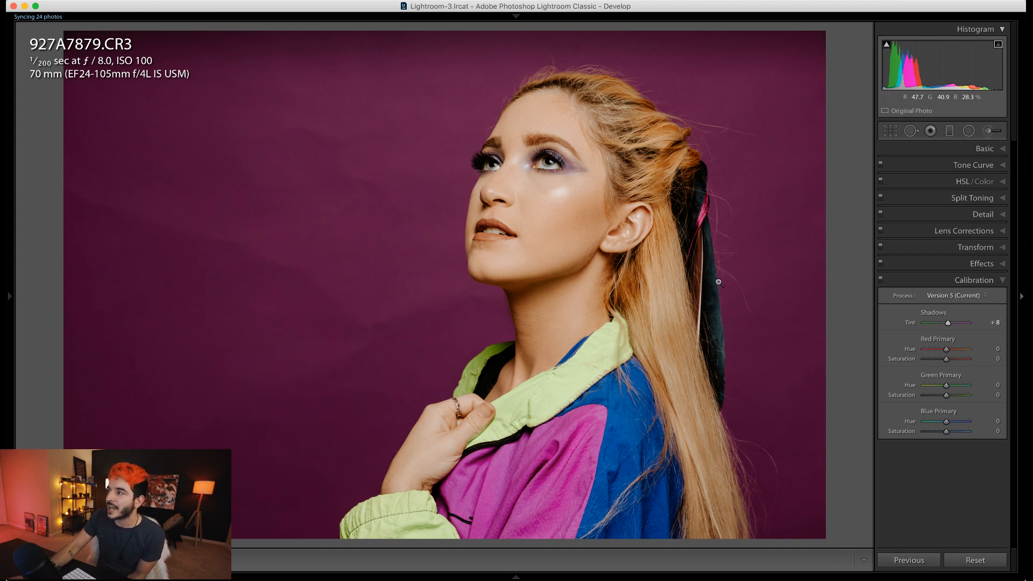
{"action": "key", "text": "super+z"}
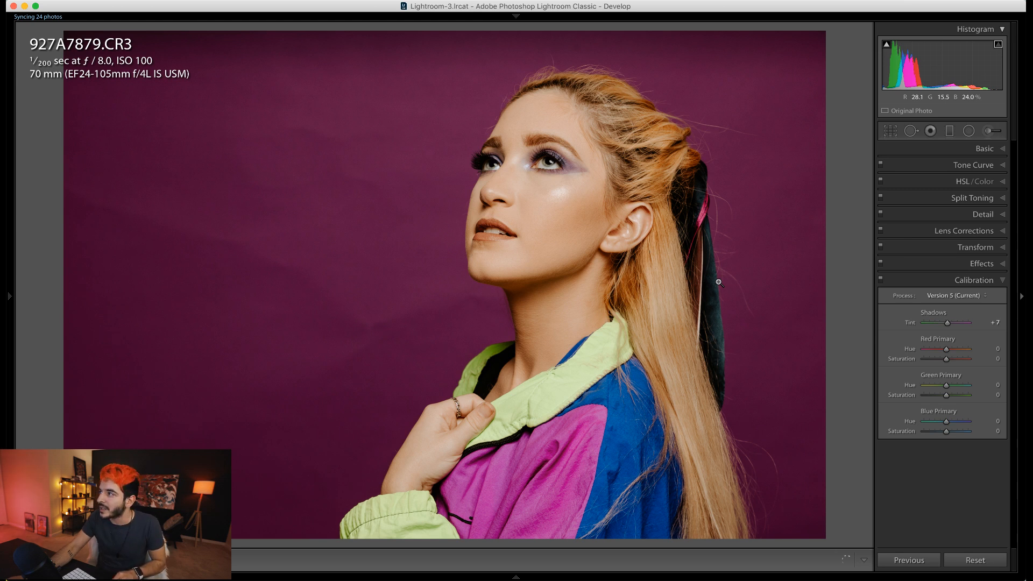
{"action": "key", "text": "super+shift+z"}
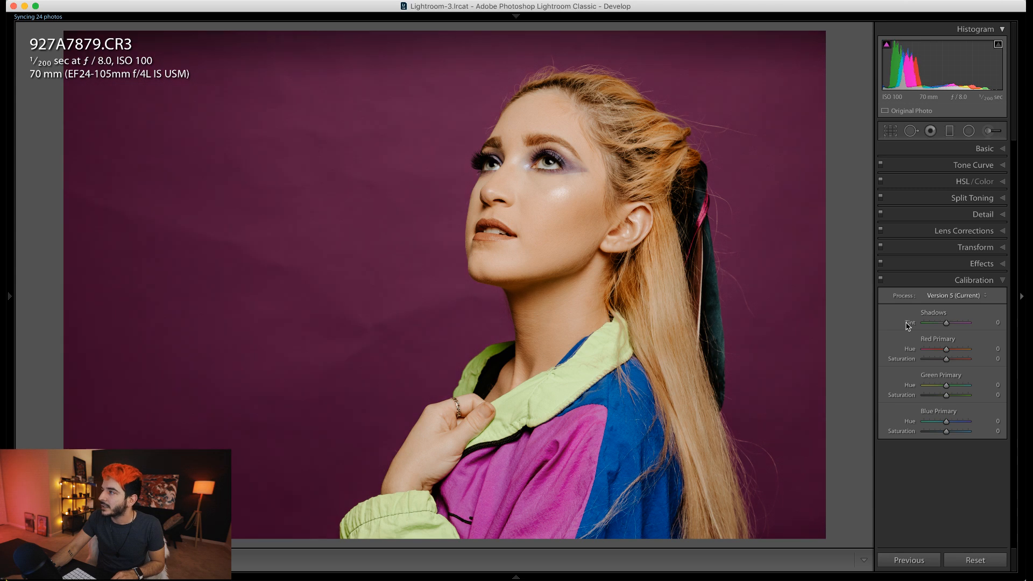
{"action": "key", "text": "super+z"}
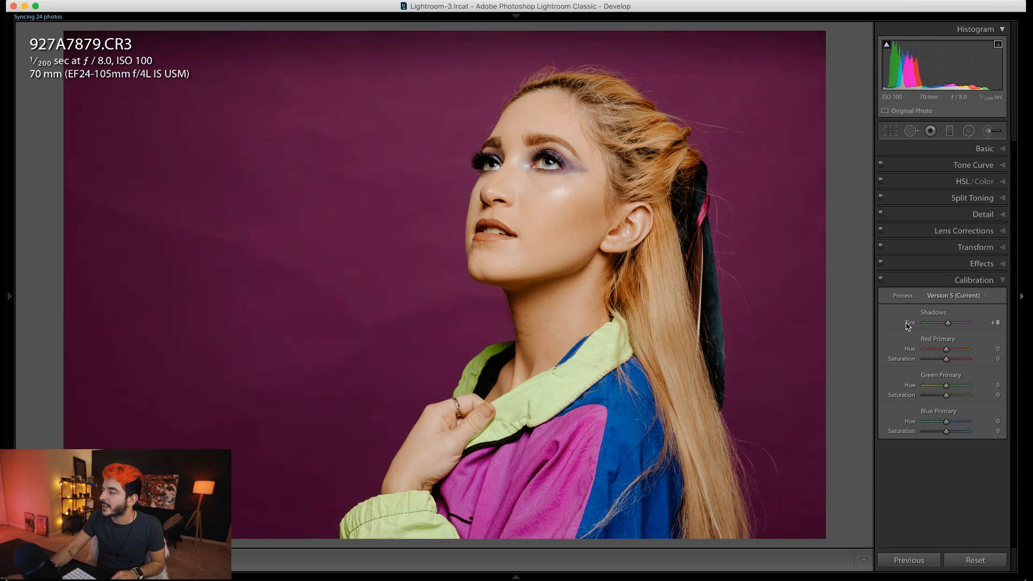
Step: Set the calibration Red Primary hue to −17, briefly resetting it for comparison and restoring it
{"action": "mouse_move", "coordinate": [946, 351]}
{"action": "left_mouse_down"}
{"action": "mouse_move", "coordinate": [936, 357]}
{"action": "mouse_move", "coordinate": [946, 354]}
{"action": "left_mouse_up"}
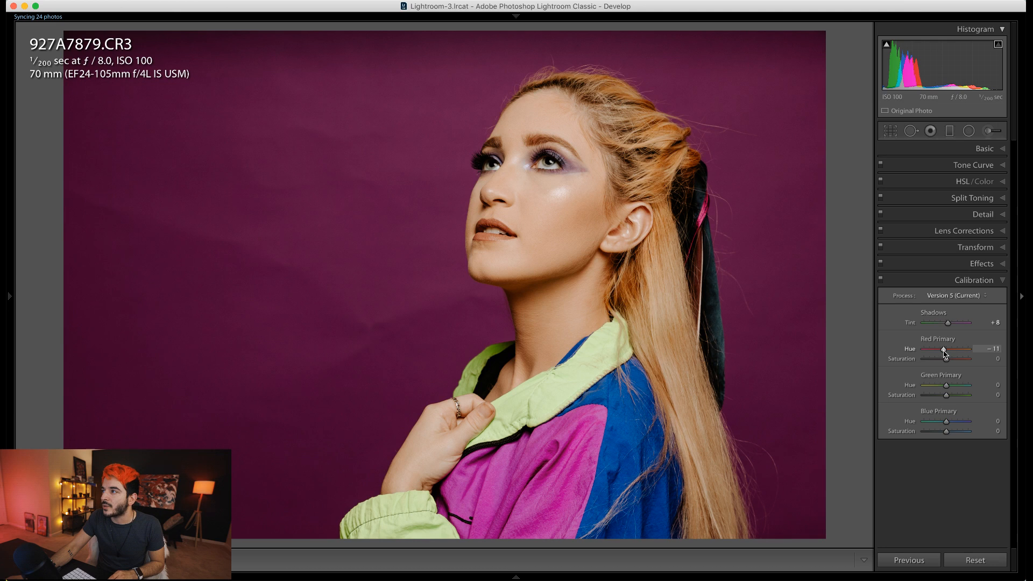
{"action": "left_click_drag", "start_coordinate": [945, 353], "coordinate": [945, 355]}
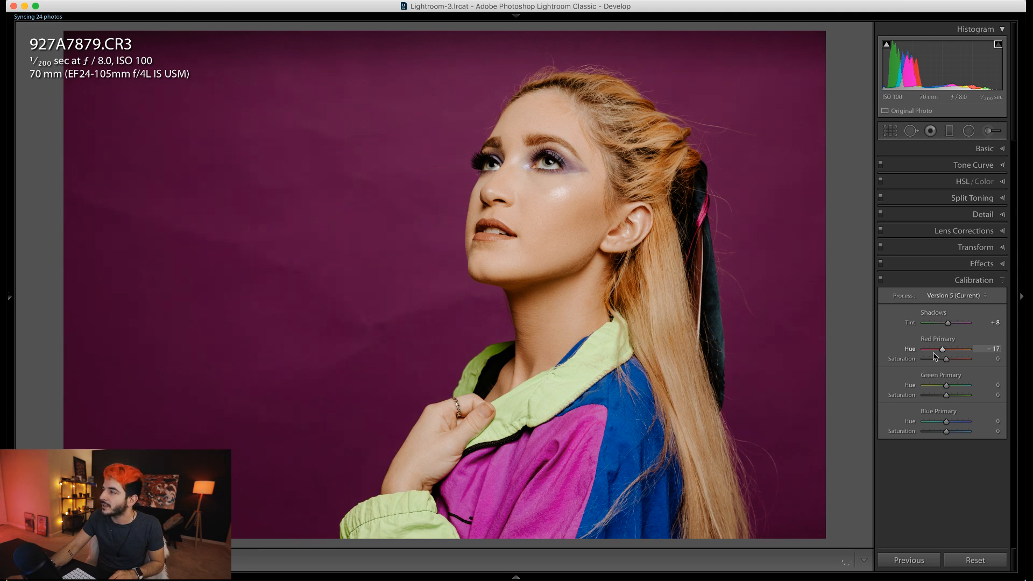
{"action": "double_click", "coordinate": [911, 351]}
{"action": "key", "text": "super+z"}
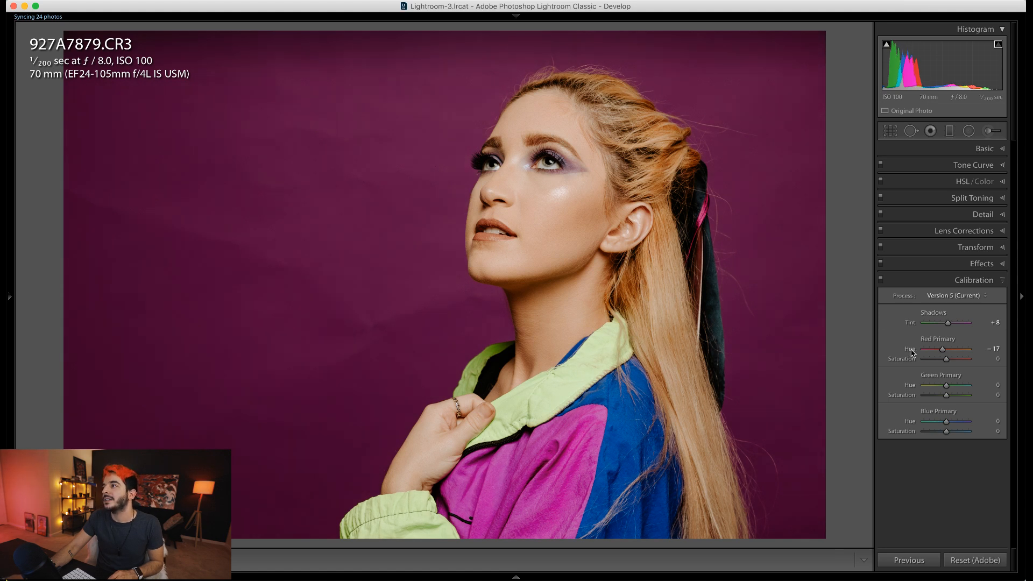
Step: Set the calibration Green Primary hue to +8 and try shifting the Blue Primary hue
{"action": "mouse_move", "coordinate": [945, 386]}
{"action": "left_mouse_down"}
{"action": "mouse_move", "coordinate": [934, 391]}
{"action": "mouse_move", "coordinate": [955, 389]}
{"action": "mouse_move", "coordinate": [947, 393]}
{"action": "left_mouse_up"}
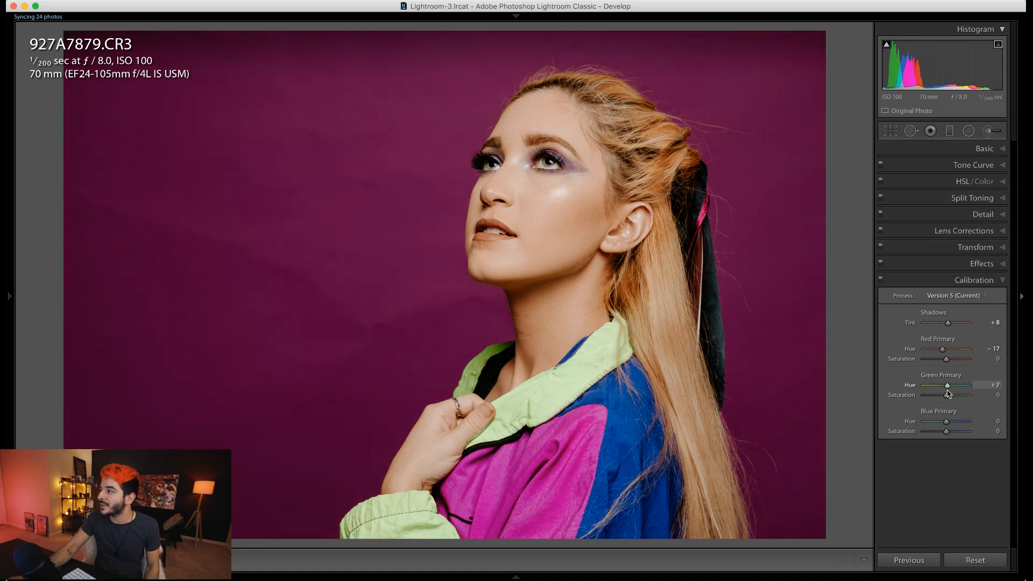
{"action": "mouse_move", "coordinate": [946, 422]}
{"action": "left_mouse_down"}
{"action": "mouse_move", "coordinate": [972, 423]}
{"action": "mouse_move", "coordinate": [949, 429]}
{"action": "left_mouse_up"}
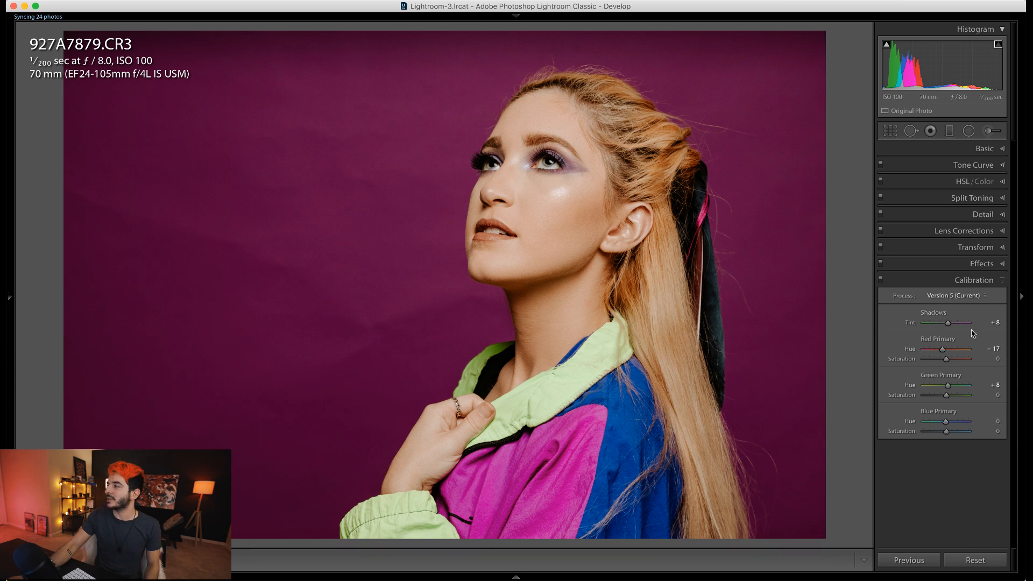
{"action": "left_click", "coordinate": [971, 278]}
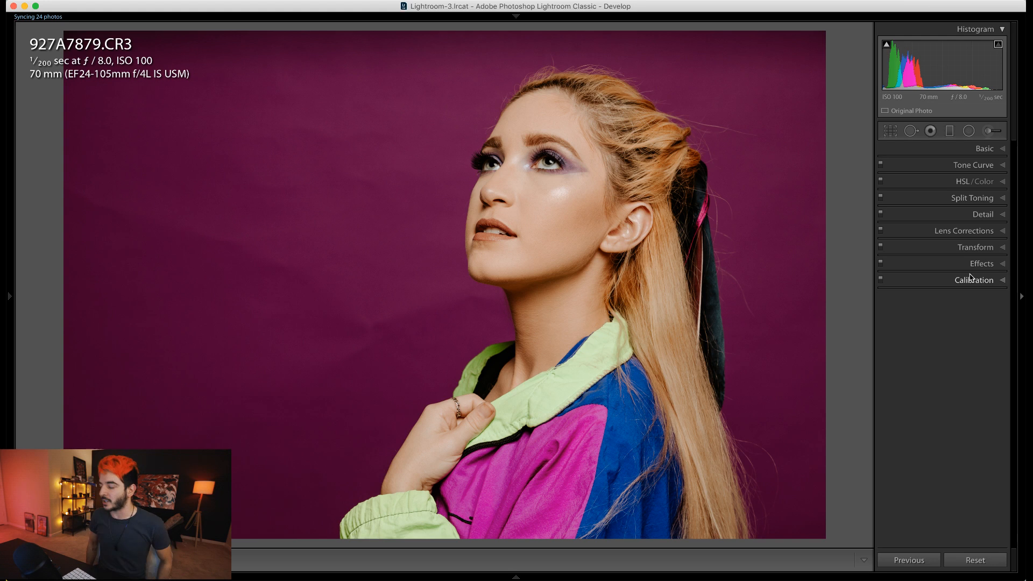
Step: Compare the unedited and edited versions of the portrait repeatedly, ending on the edited version
{"action": "key", "text": "backslash"}
{"action": "key", "text": "backslash"}
{"action": "key", "text": "backslash"}
{"action": "key", "text": "backslash"}
{"action": "key", "text": "backslash"}
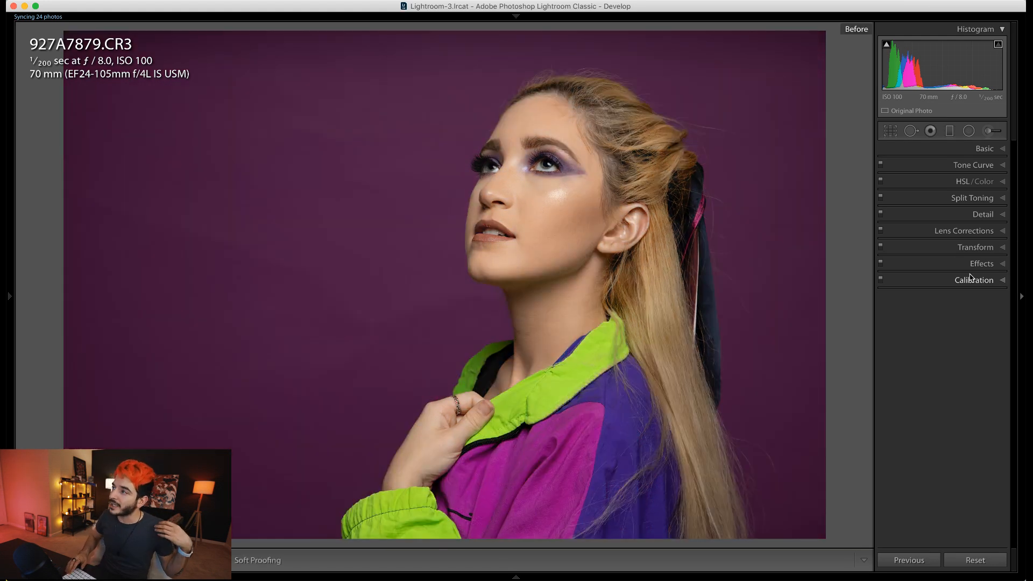
{"action": "key", "text": "backslash"}
{"action": "key", "text": "backslash"}
{"action": "key", "text": "backslash"}
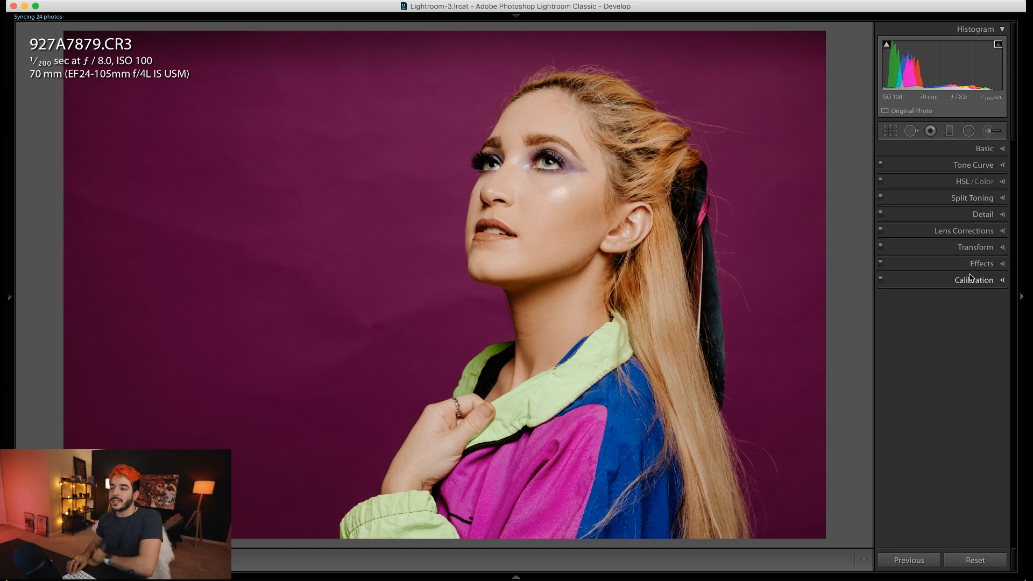
{"action": "key", "text": "backslash"}
{"action": "key", "text": "backslash"}
{"action": "key", "text": "backslash"}
{"action": "key", "text": "backslash"}
{"action": "key", "text": "backslash"}
{"action": "key", "text": "backslash"}
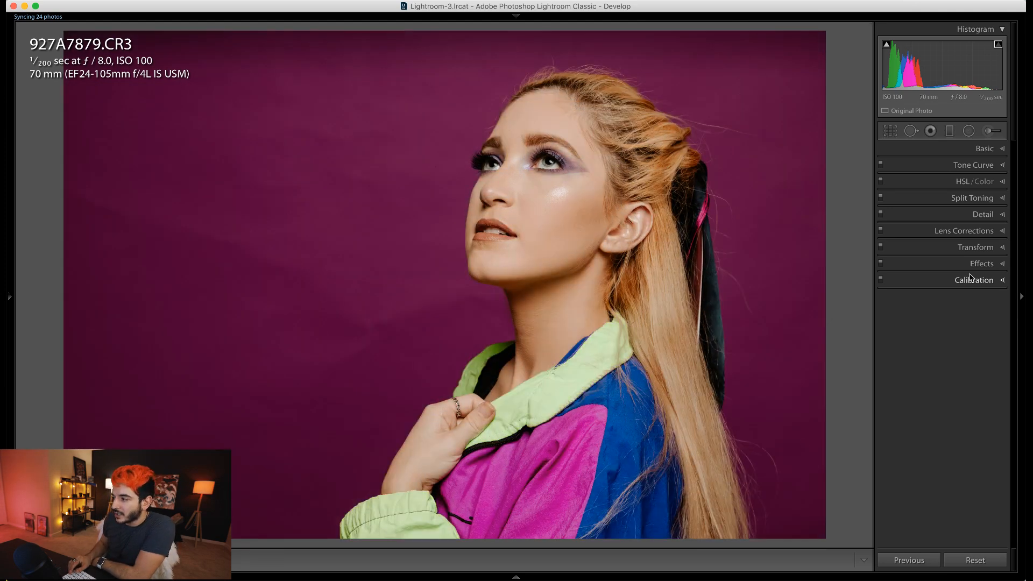
{"action": "key", "text": "backslash"}
{"action": "key", "text": "backslash"}
{"action": "key", "text": "backslash"}
{"action": "key", "text": "backslash"}
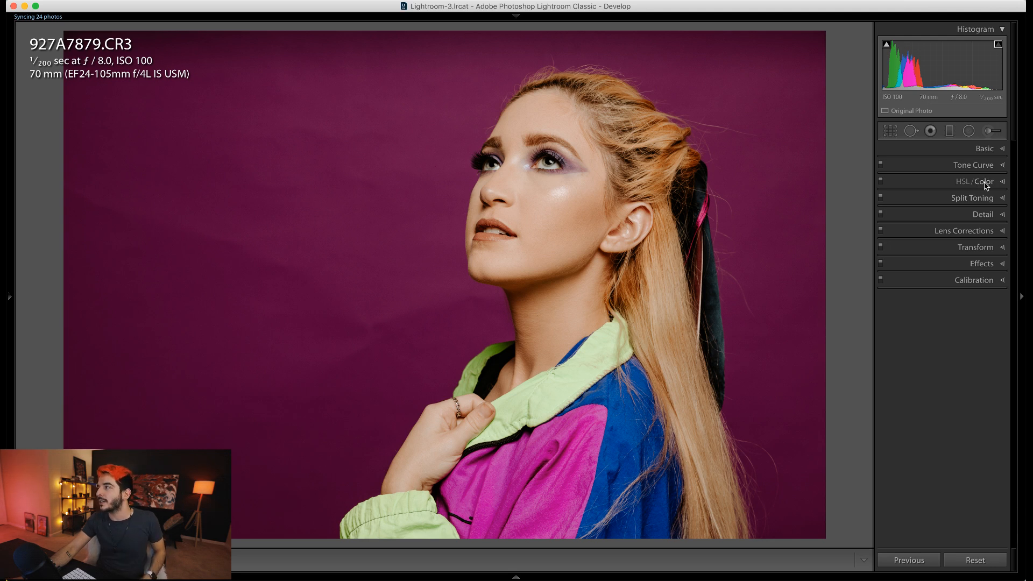
Step: Raise the green saturation to +81 and set the green hue to +11 for the jacket's collar and cuff
{"action": "left_click", "coordinate": [984, 182]}
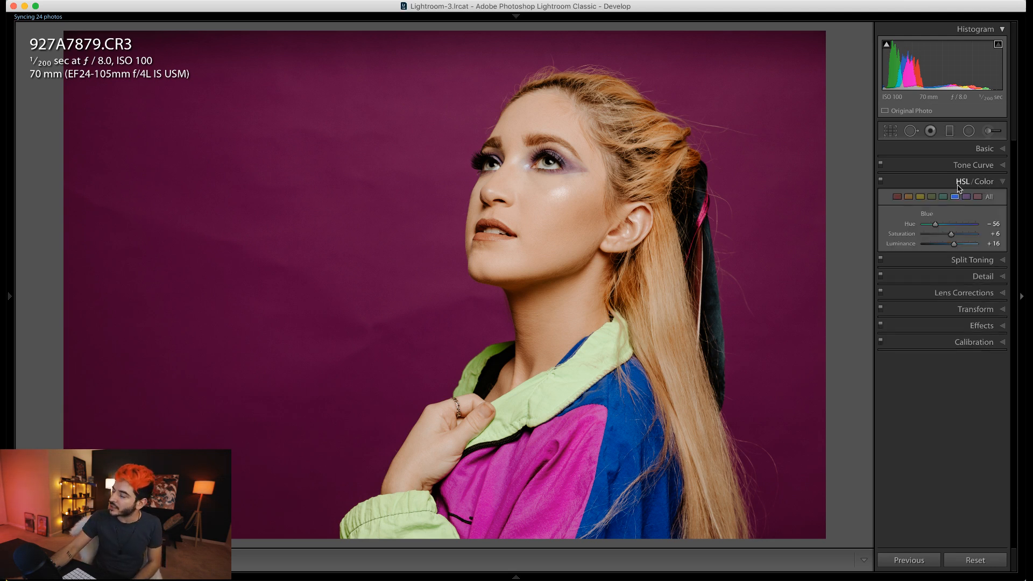
{"action": "left_click", "coordinate": [933, 198]}
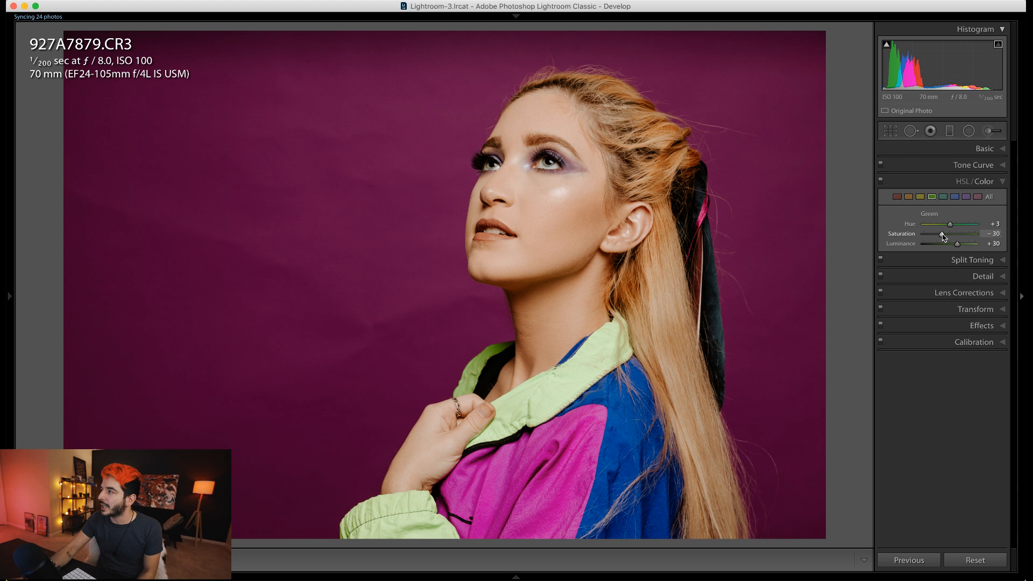
{"action": "mouse_move", "coordinate": [942, 237]}
{"action": "left_mouse_down"}
{"action": "mouse_move", "coordinate": [983, 227]}
{"action": "mouse_move", "coordinate": [911, 237]}
{"action": "mouse_move", "coordinate": [978, 236]}
{"action": "mouse_move", "coordinate": [944, 240]}
{"action": "left_mouse_up"}
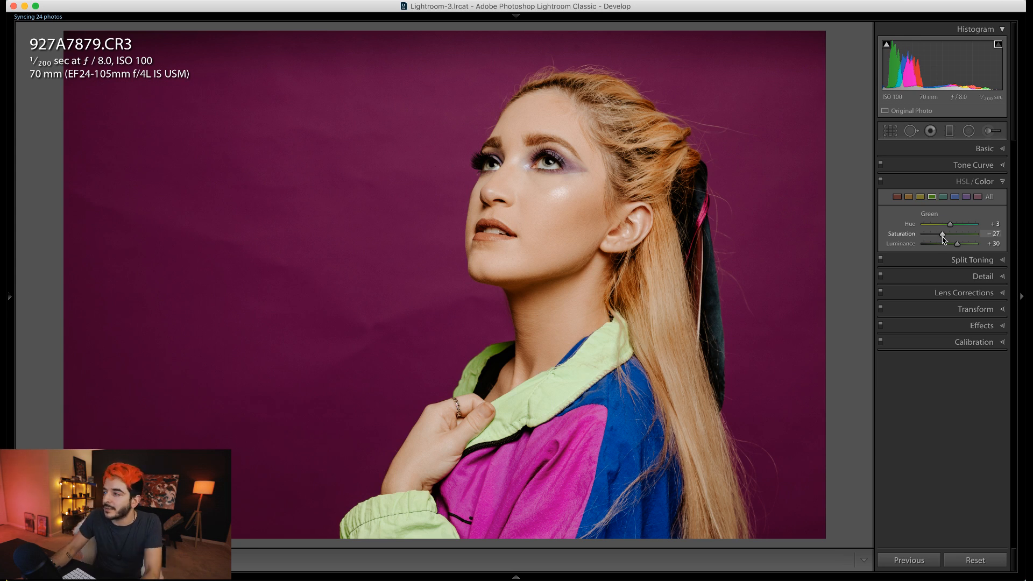
{"action": "left_click_drag", "start_coordinate": [944, 240], "coordinate": [954, 235]}
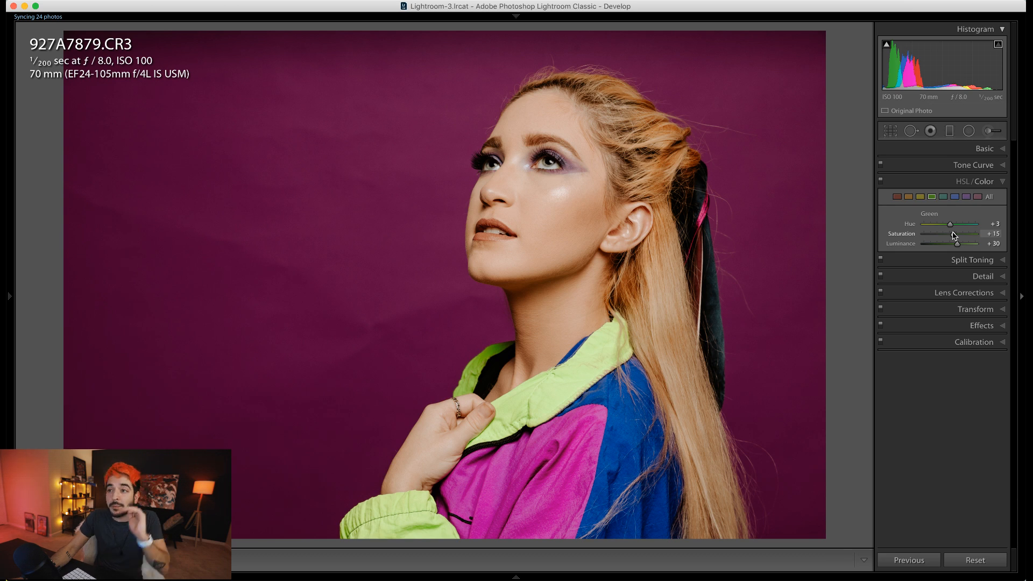
{"action": "left_click_drag", "start_coordinate": [953, 235], "coordinate": [969, 228]}
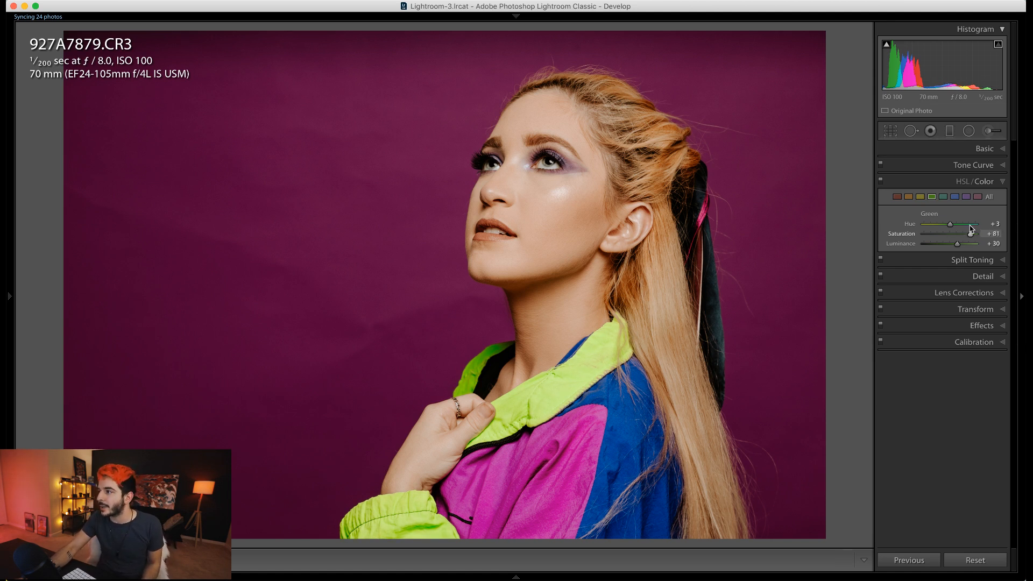
{"action": "left_click_drag", "start_coordinate": [949, 224], "coordinate": [955, 225]}
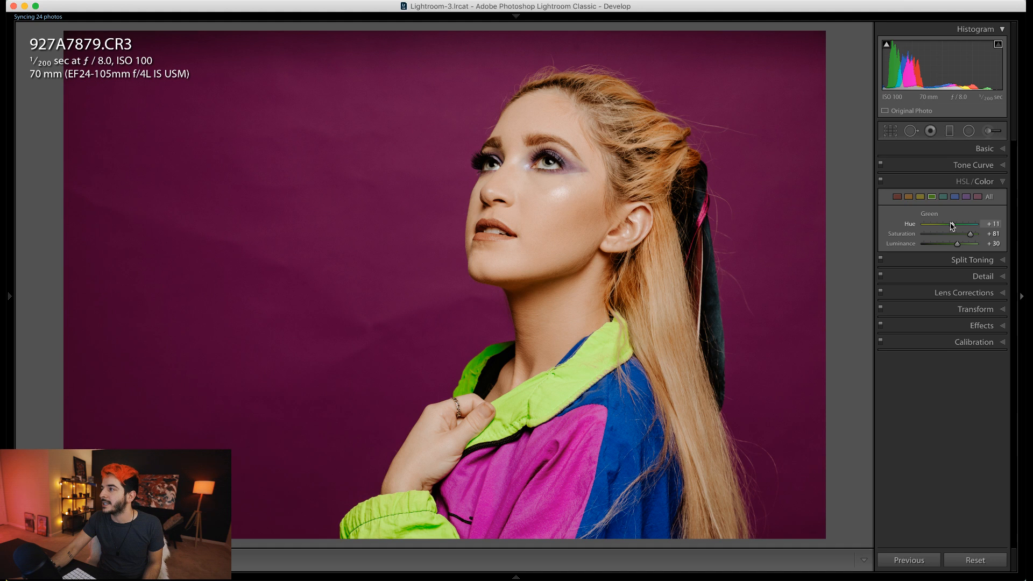
Step: Reduce the greens to saturation +57 and luminance +15, comparing the result with the unedited portrait
{"action": "left_click_drag", "start_coordinate": [957, 244], "coordinate": [957, 247]}
{"action": "key", "text": "backslash"}
{"action": "key", "text": "backslash"}
{"action": "mouse_move", "coordinate": [958, 246]}
{"action": "left_mouse_down"}
{"action": "mouse_move", "coordinate": [948, 246]}
{"action": "mouse_move", "coordinate": [963, 234]}
{"action": "mouse_move", "coordinate": [954, 243]}
{"action": "left_mouse_up"}
{"action": "key", "text": "backslash"}
{"action": "key", "text": "backslash"}
{"action": "key", "text": "backslash"}
{"action": "key", "text": "backslash"}
{"action": "key", "text": "backslash"}
{"action": "key", "text": "backslash"}
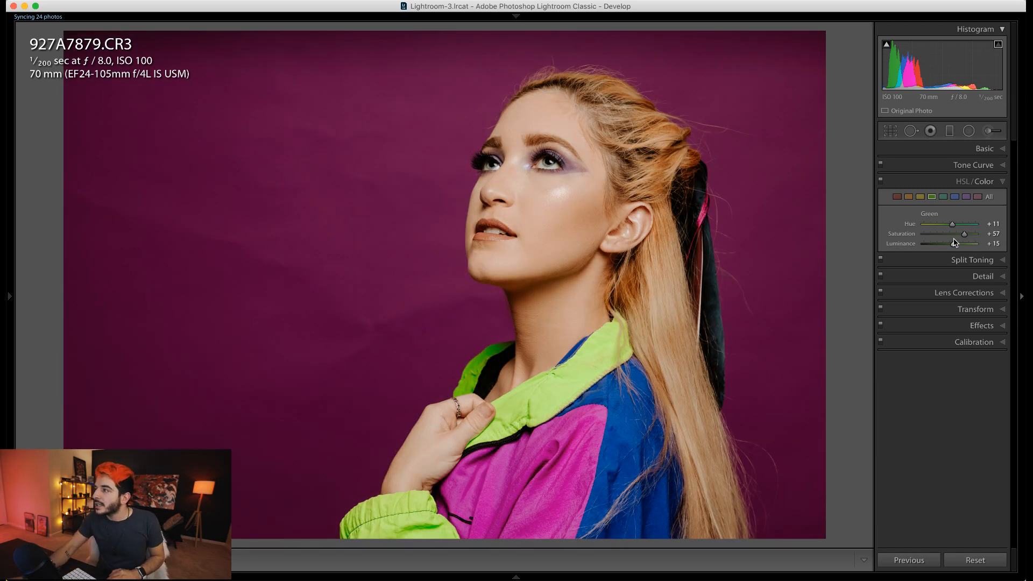
Step: Shift the purple hue to −79 and compare the result repeatedly with the unedited portrait
{"action": "left_click", "coordinate": [963, 182]}
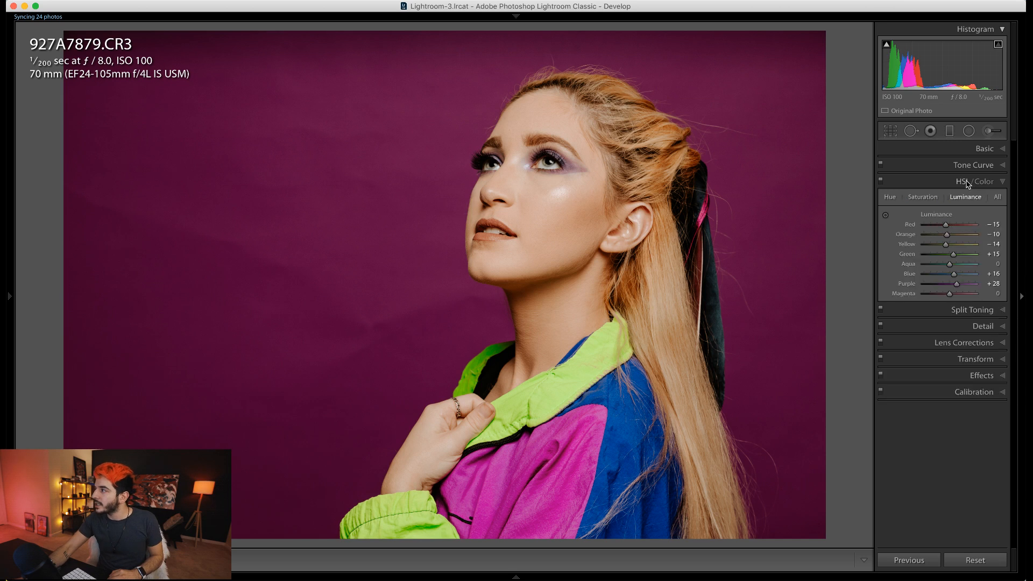
{"action": "left_click", "coordinate": [890, 198]}
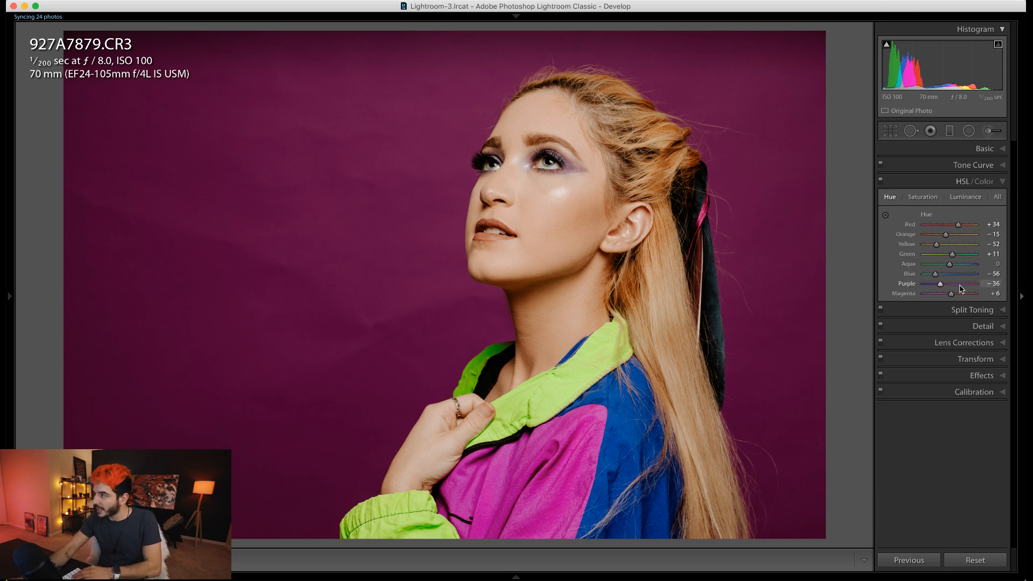
{"action": "key", "text": "backslash"}
{"action": "key", "text": "backslash"}
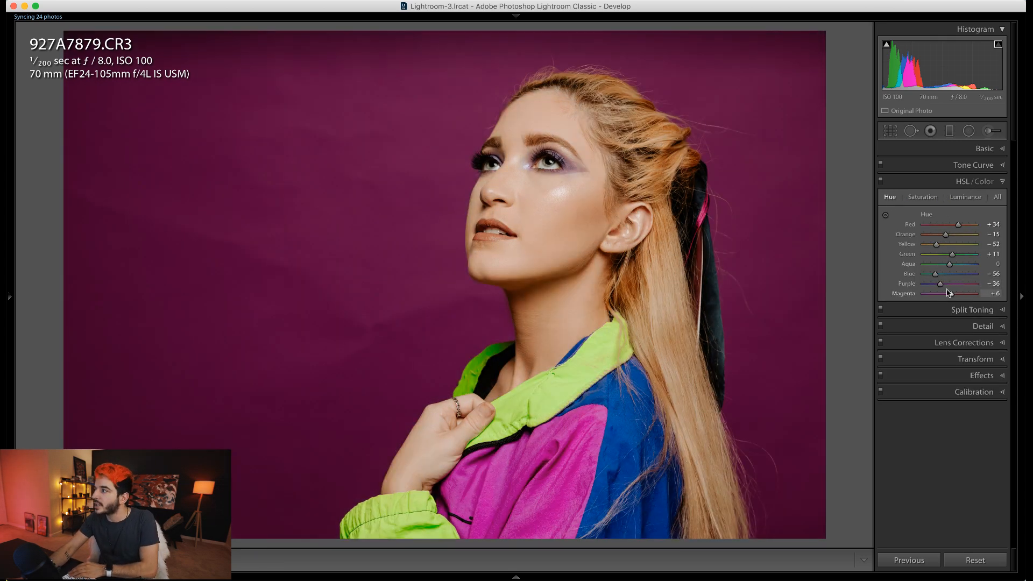
{"action": "left_click_drag", "start_coordinate": [937, 287], "coordinate": [930, 289]}
{"action": "key", "text": "backslash"}
{"action": "key", "text": "backslash"}
{"action": "key", "text": "backslash"}
{"action": "key", "text": "backslash"}
{"action": "key", "text": "backslash"}
{"action": "key", "text": "backslash"}
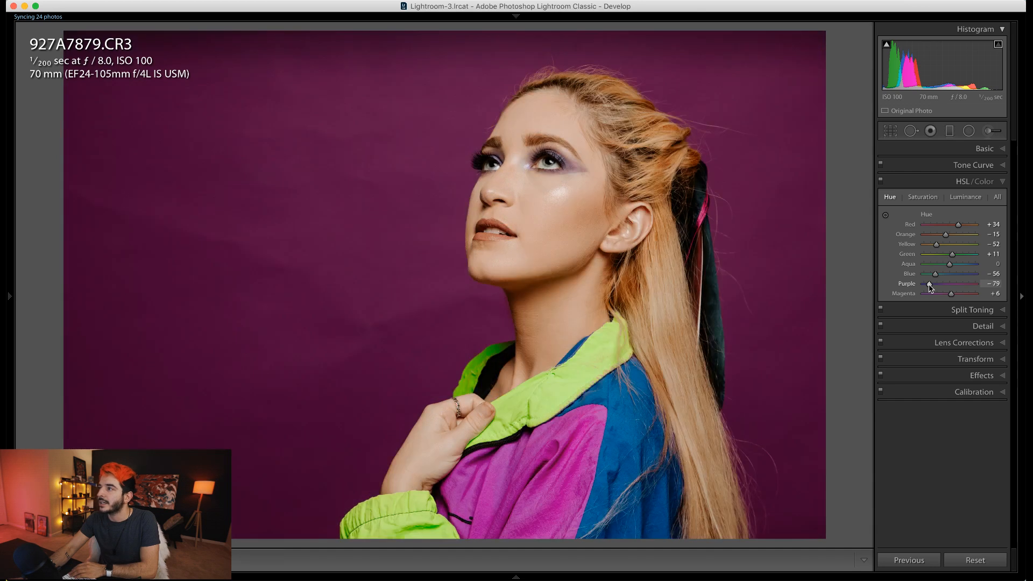
Step: Set the purple hue to −39 and cool the white balance temperature to around 6,227
{"action": "left_click", "coordinate": [987, 148]}
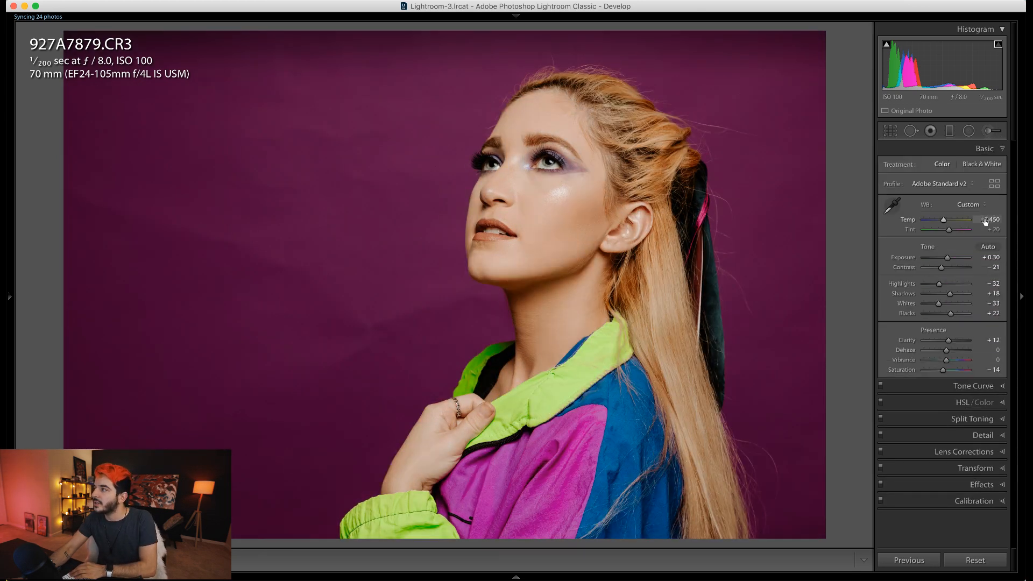
{"action": "left_click_drag", "start_coordinate": [943, 220], "coordinate": [943, 219]}
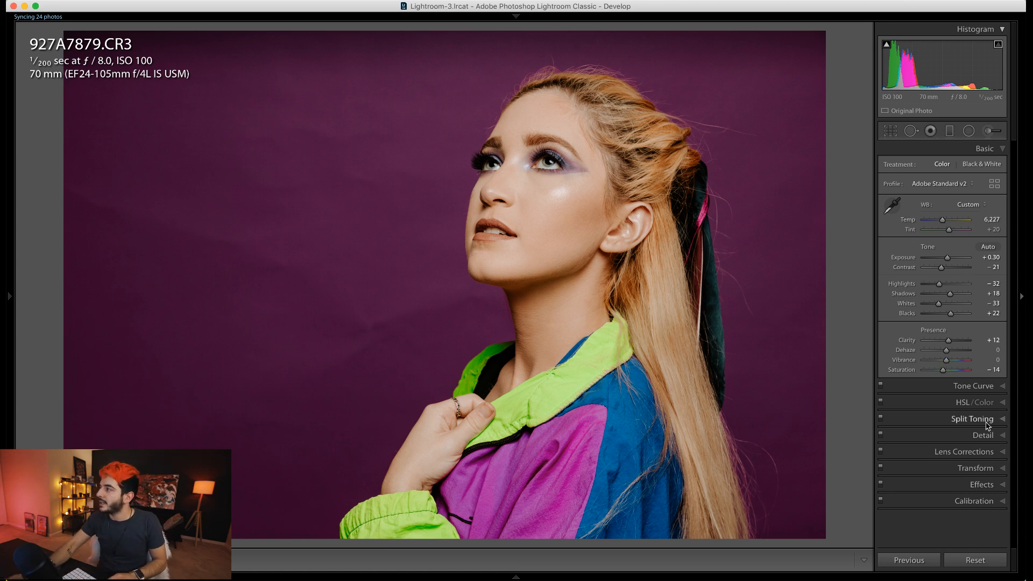
{"action": "left_click", "coordinate": [966, 402]}
{"action": "left_click_drag", "start_coordinate": [931, 288], "coordinate": [939, 284]}
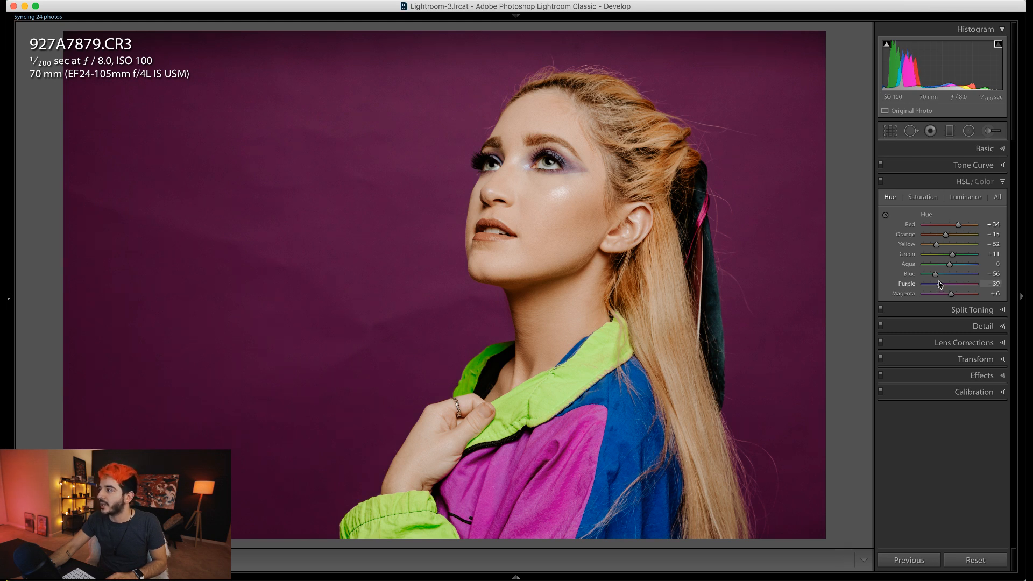
{"action": "left_click", "coordinate": [983, 148]}
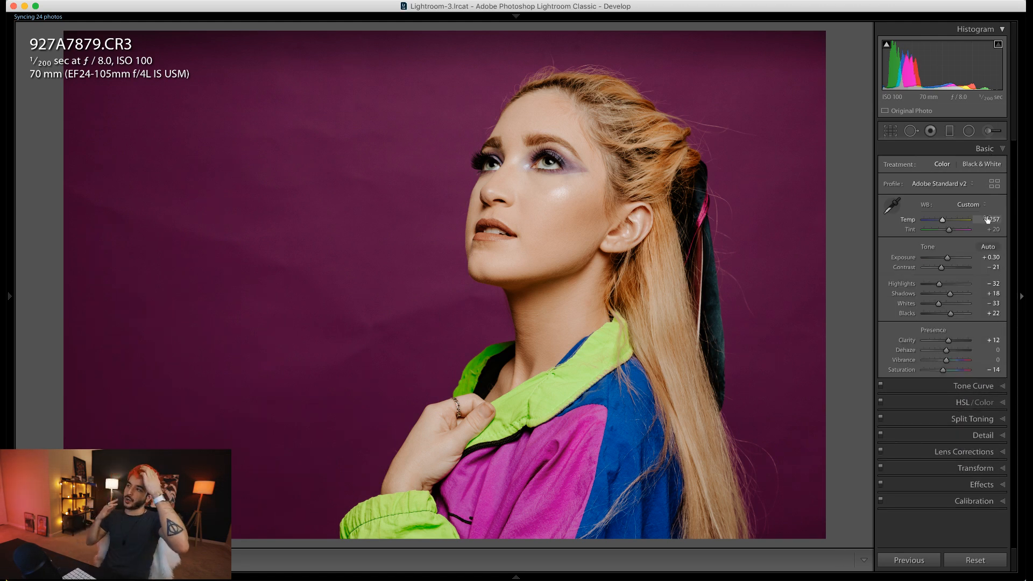
{"action": "left_click_drag", "start_coordinate": [987, 220], "coordinate": [985, 219]}
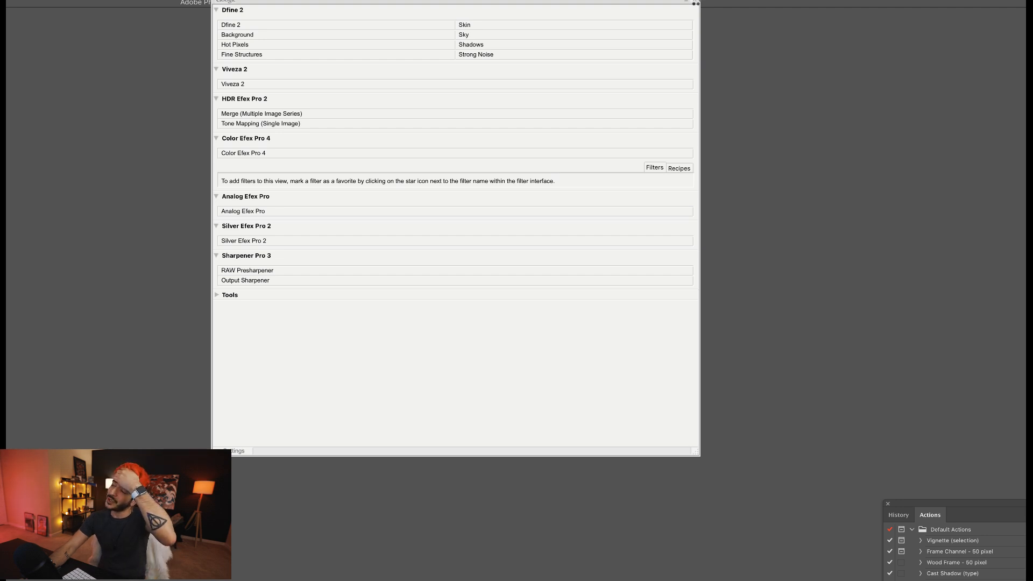
Step: Switch to Photoshop, close the Nik filters palette and arrange the window so the portrait fits in view
{"action": "left_click", "coordinate": [695, 3]}
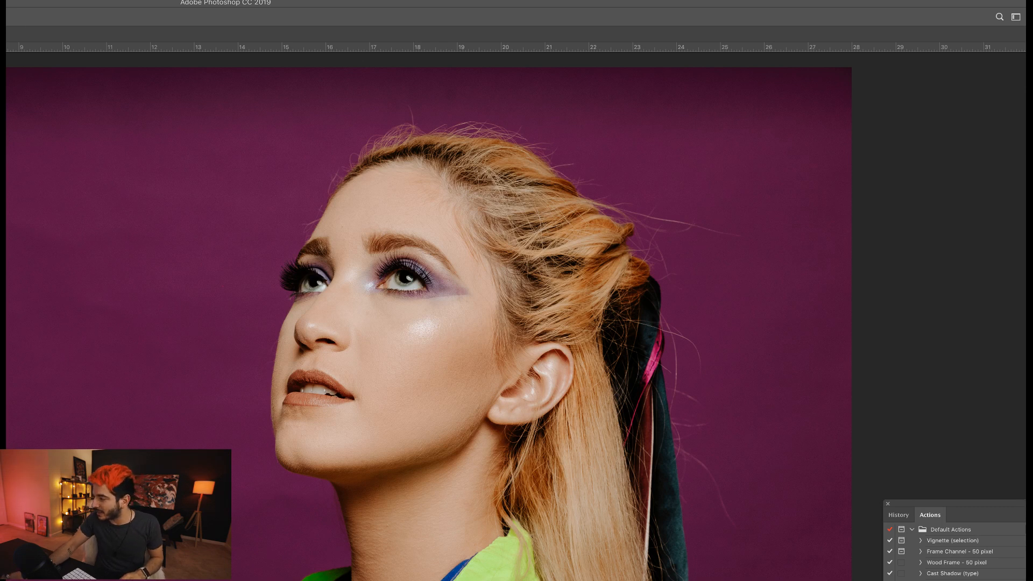
{"action": "left_click_drag", "start_coordinate": [1024, 579], "coordinate": [201, 356]}
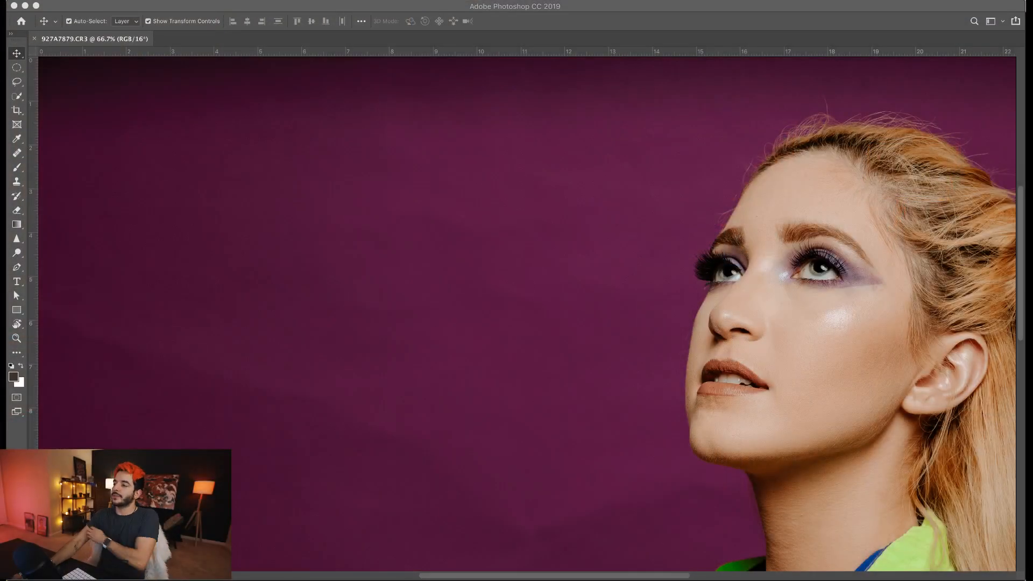
{"action": "left_click", "coordinate": [837, 444]}
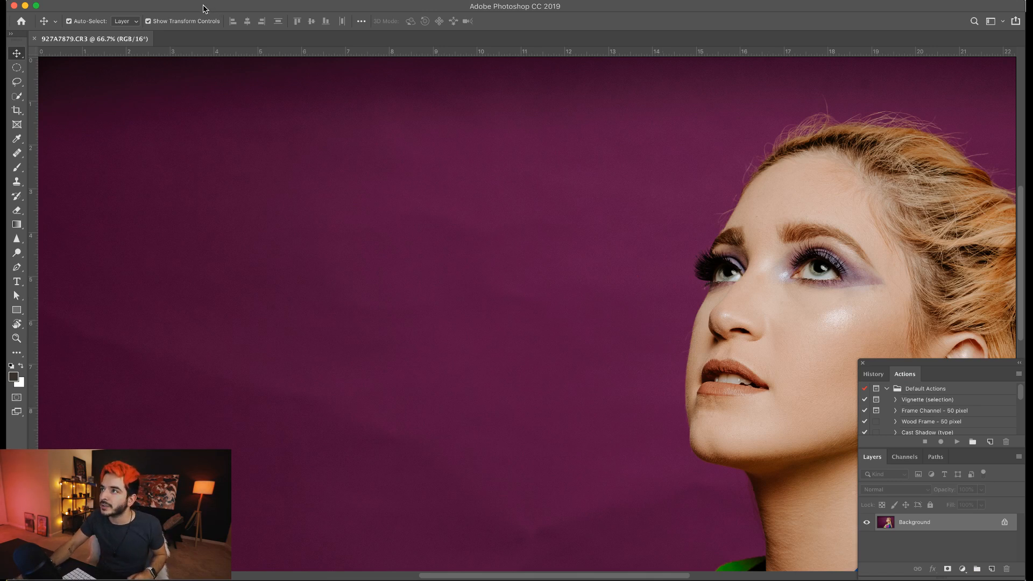
{"action": "left_click_drag", "start_coordinate": [195, 8], "coordinate": [196, 8]}
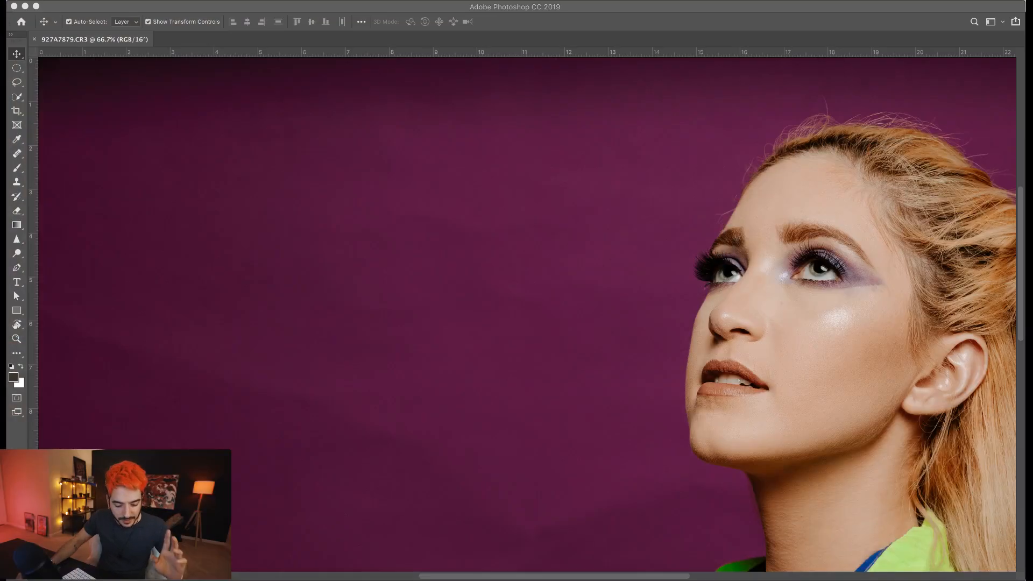
{"action": "left_click", "coordinate": [785, 10]}
{"action": "left_click_drag", "start_coordinate": [838, 225], "coordinate": [655, 180]}
{"action": "scroll", "coordinate": [655, 180], "scroll_direction": "down", "scroll_amount": 3}
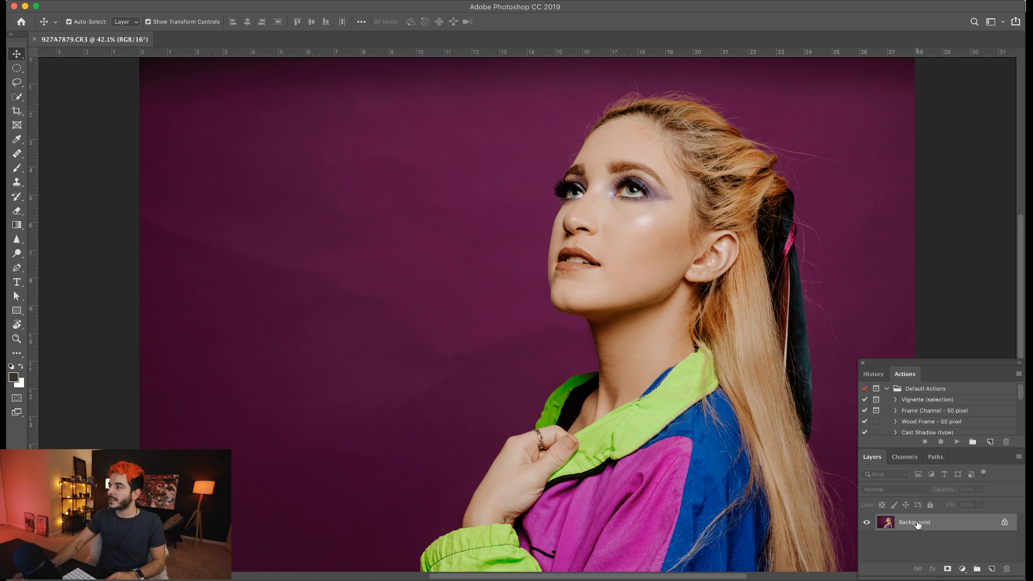
Step: Duplicate the Background layer, place the copy in a group and select the copied layer inside it
{"action": "key", "text": "super"}
{"action": "key", "text": "super+j"}
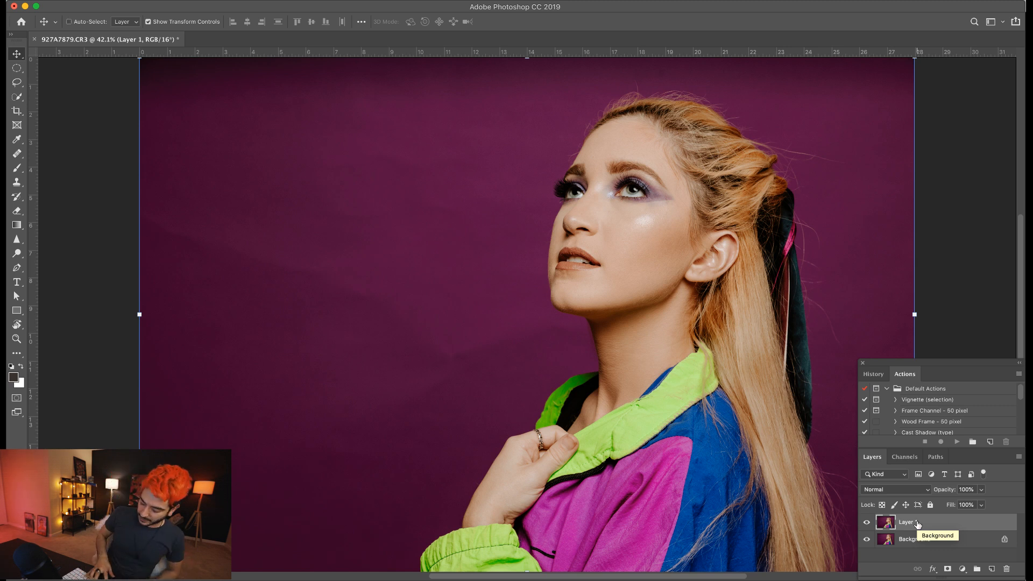
{"action": "key", "text": "super+g"}
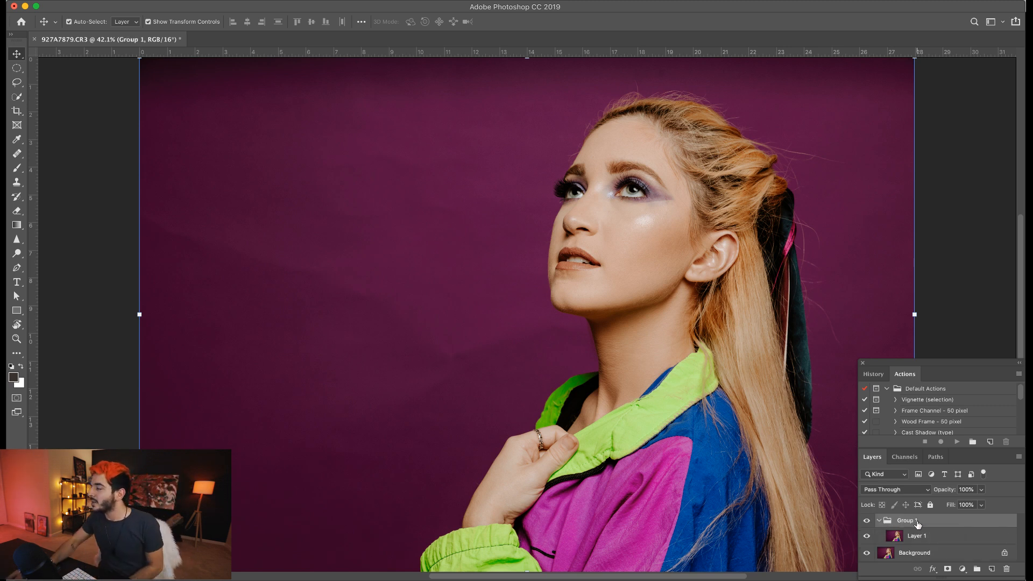
{"action": "left_click", "coordinate": [929, 534]}
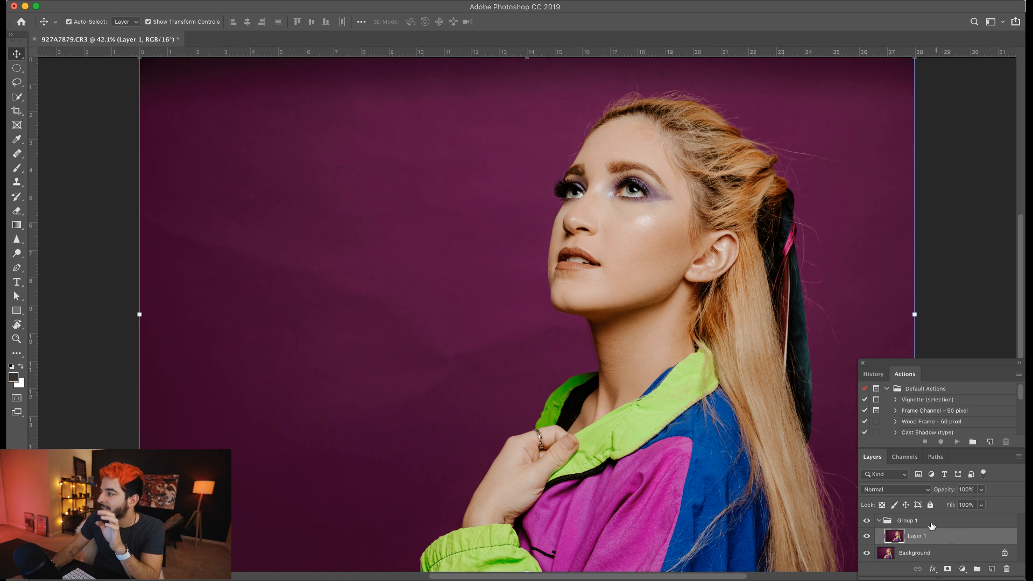
{"action": "left_click", "coordinate": [867, 521]}
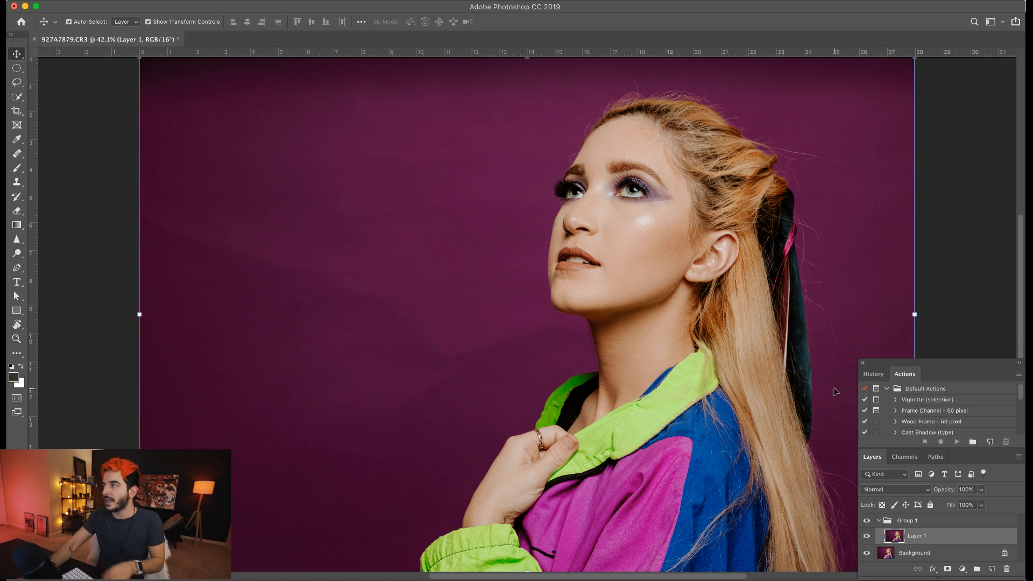
Step: Examine the skin on the face up close and at several magnifications for areas to retouch
{"action": "key", "text": "super+plus"}
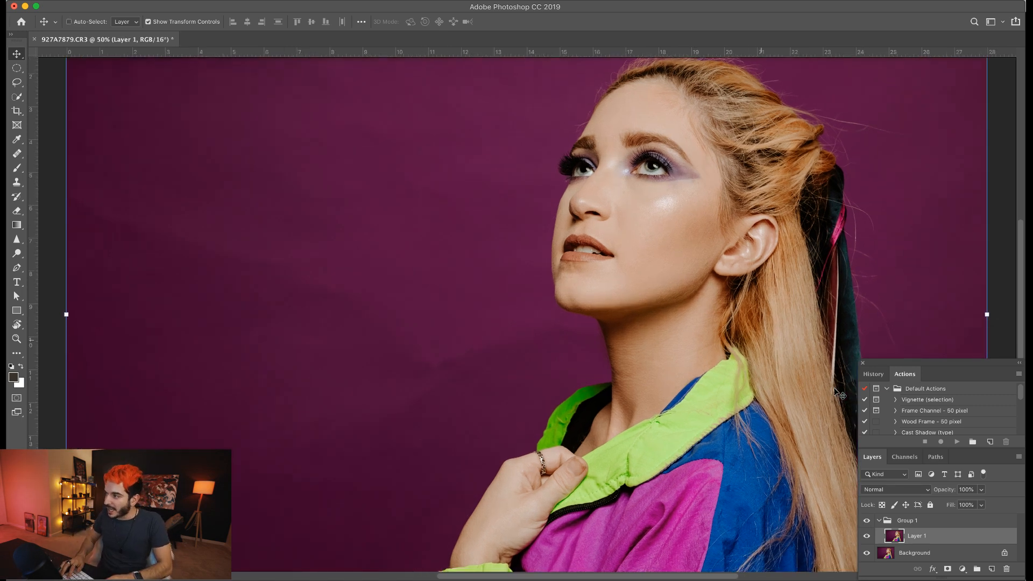
{"action": "key", "text": "super+plus"}
{"action": "key", "text": "super+plus"}
{"action": "left_click_drag", "start_coordinate": [702, 250], "coordinate": [414, 414]}
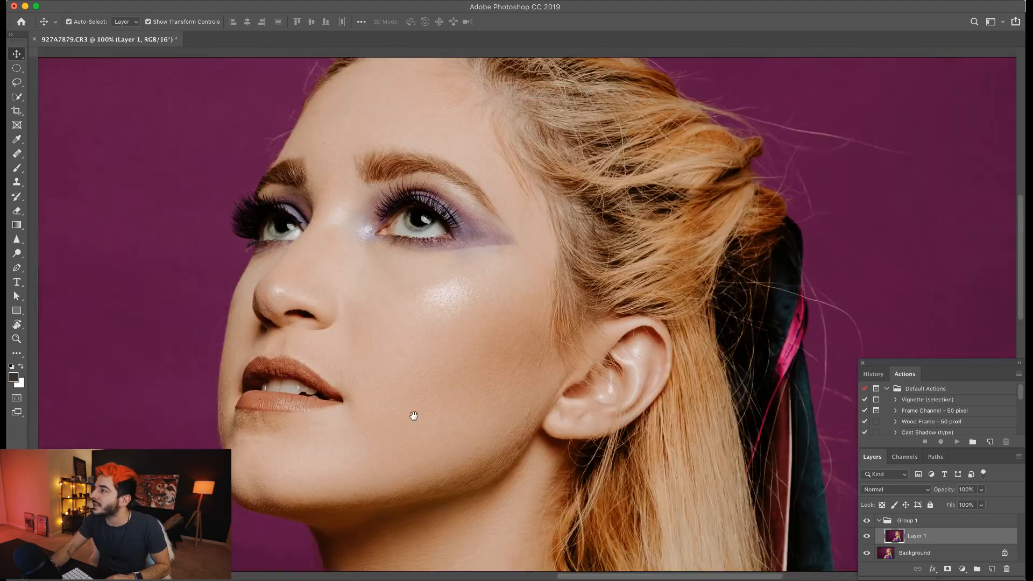
{"action": "key", "text": "super+plus"}
{"action": "key", "text": "super+minus"}
{"action": "key", "text": "super+minus"}
{"action": "key", "text": "super+minus"}
{"action": "key", "text": "super+minus"}
{"action": "key", "text": "super+plus"}
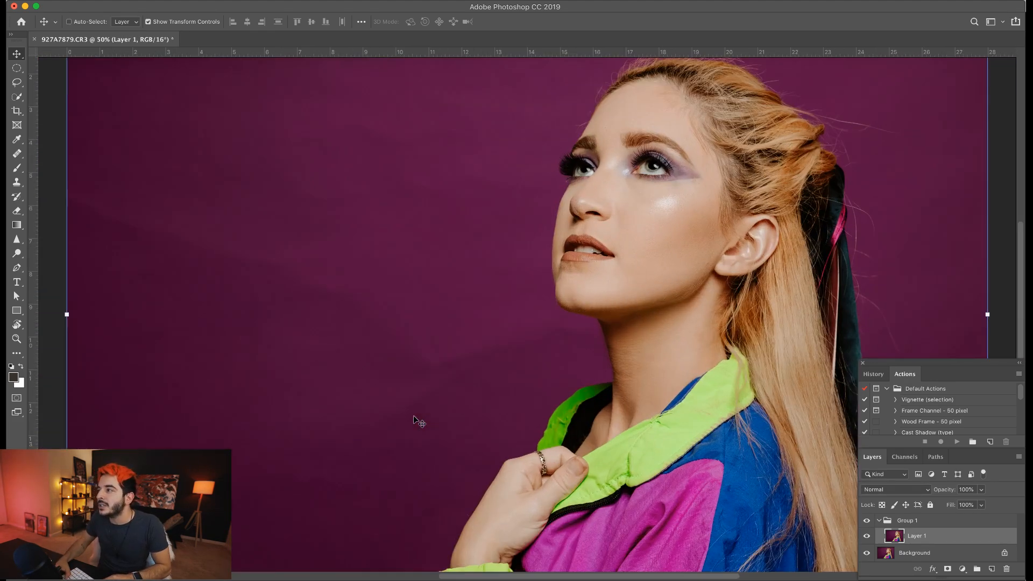
{"action": "key", "text": "super+minus"}
{"action": "key", "text": "super+plus"}
{"action": "key", "text": "super+plus"}
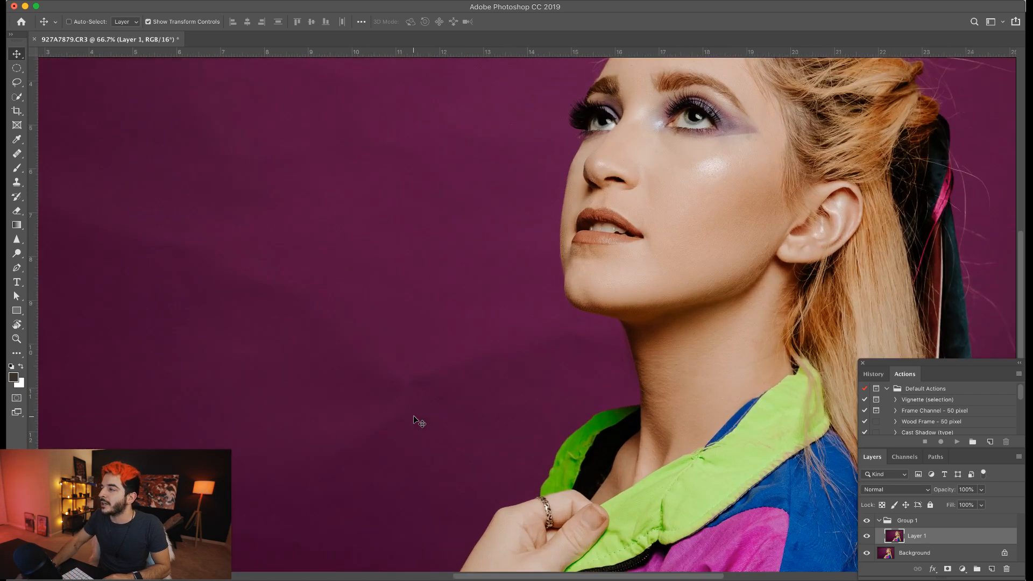
{"action": "key", "text": "super+plus"}
{"action": "left_click_drag", "start_coordinate": [715, 202], "coordinate": [428, 404]}
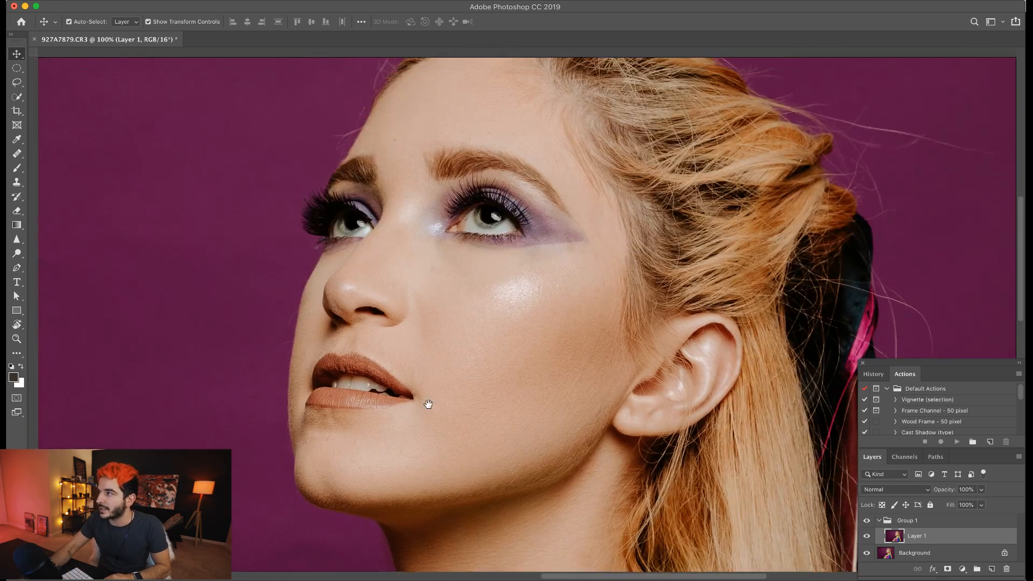
{"action": "left_click_drag", "start_coordinate": [555, 320], "coordinate": [506, 287]}
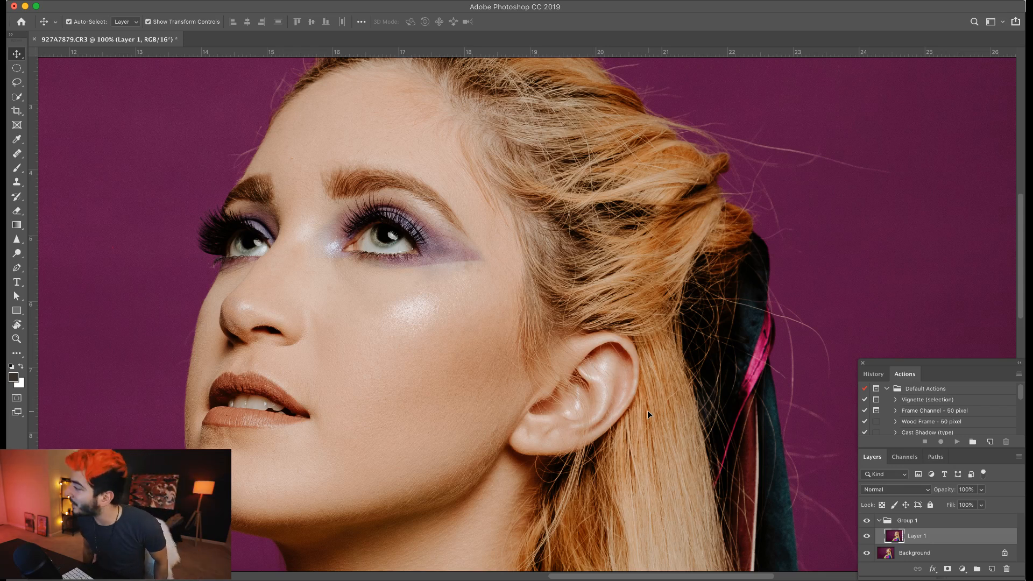
Step: Run the Frequency Separation action on the duplicated layer and review the Texture and Skin layers
{"action": "scroll", "coordinate": [960, 411], "scroll_direction": "down", "scroll_amount": 5}
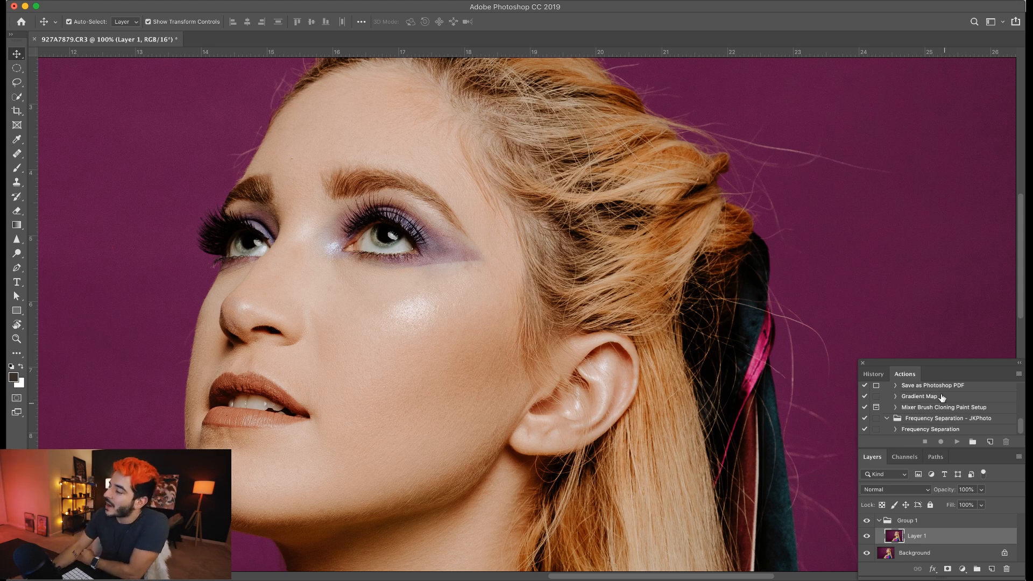
{"action": "left_click", "coordinate": [940, 430]}
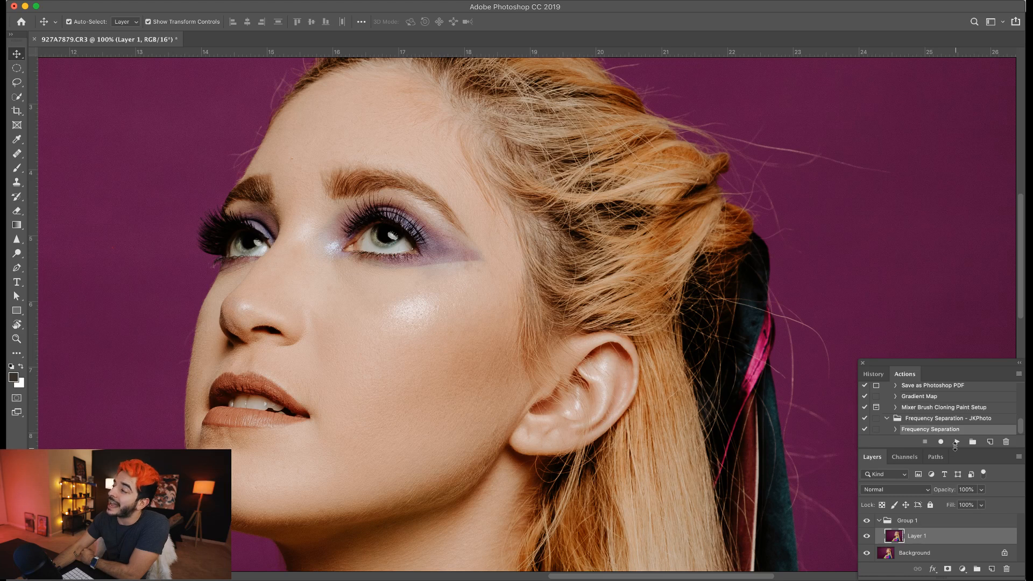
{"action": "left_click", "coordinate": [956, 442]}
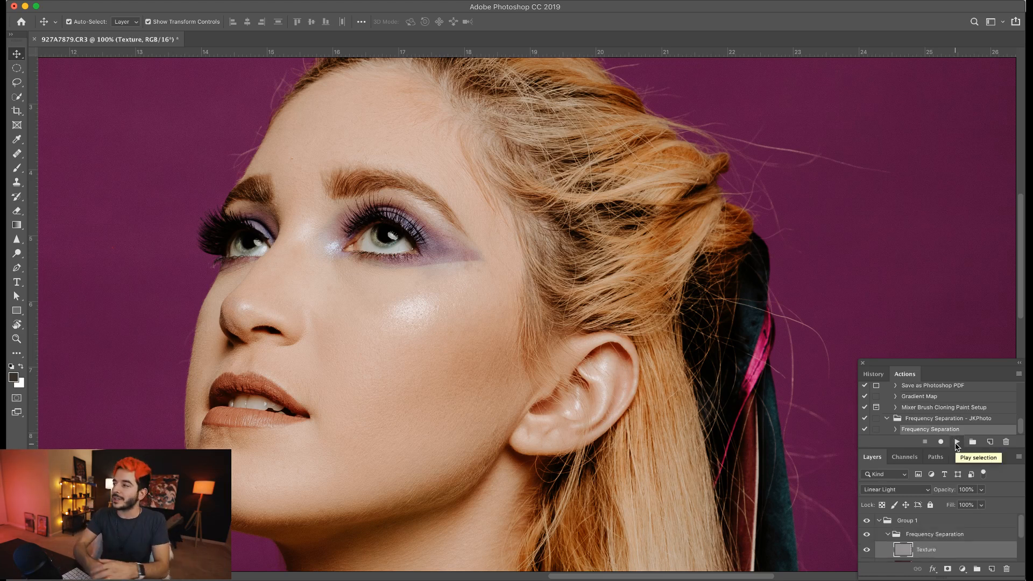
{"action": "scroll", "coordinate": [952, 530], "scroll_direction": "down", "scroll_amount": 2}
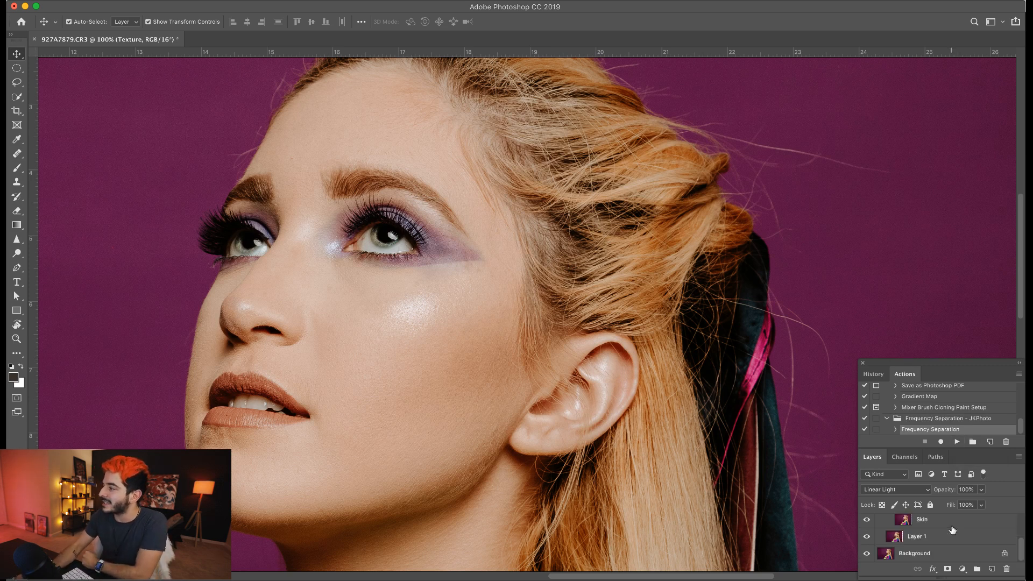
{"action": "scroll", "coordinate": [952, 530], "scroll_direction": "up", "scroll_amount": 1}
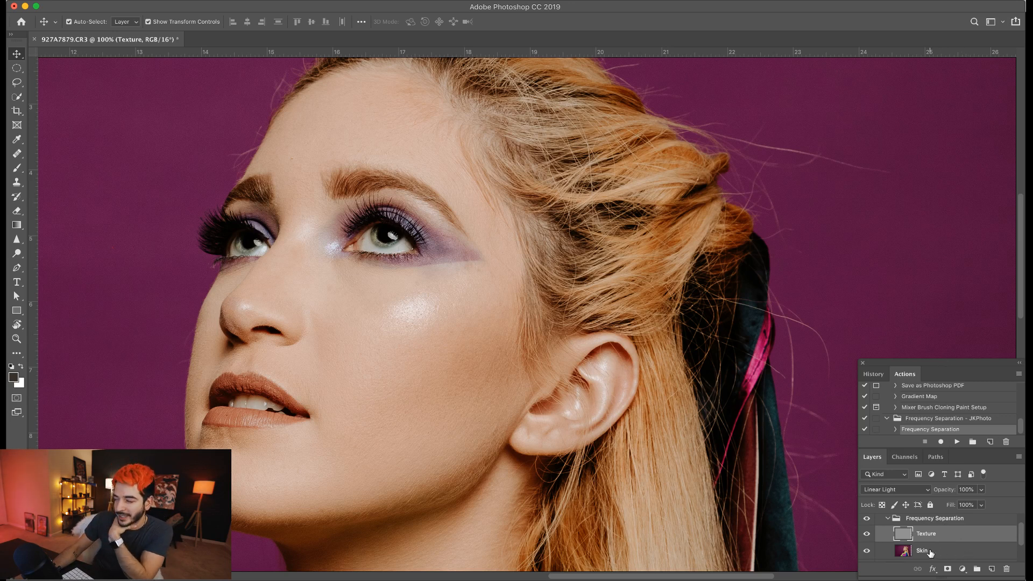
Step: Hide the Texture layer and examine the Skin layer's colour and tone around the eye, cheek and jaw
{"action": "left_click", "coordinate": [866, 534]}
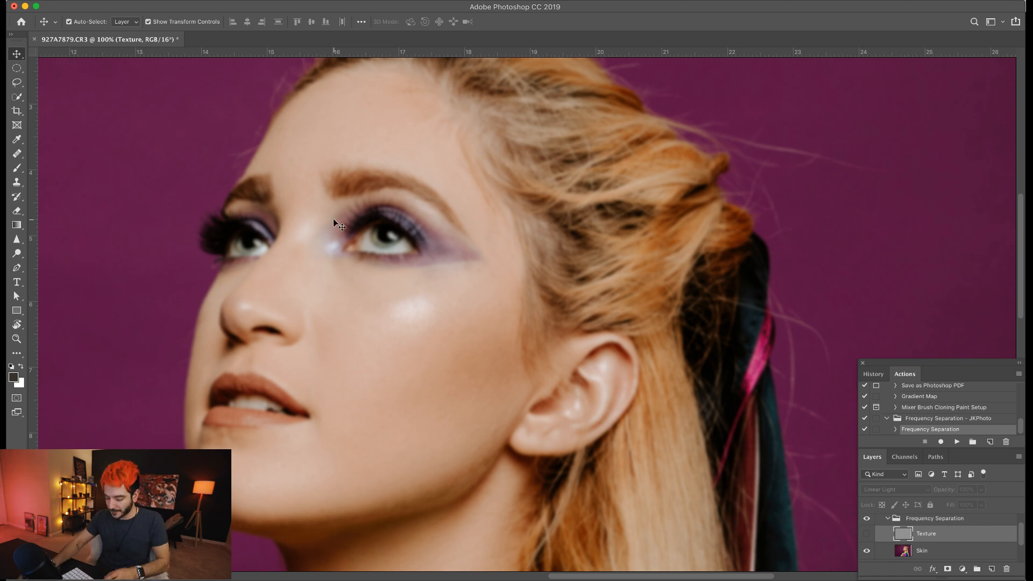
{"action": "key", "text": "ctrl+plus"}
{"action": "key", "text": "ctrl+plus"}
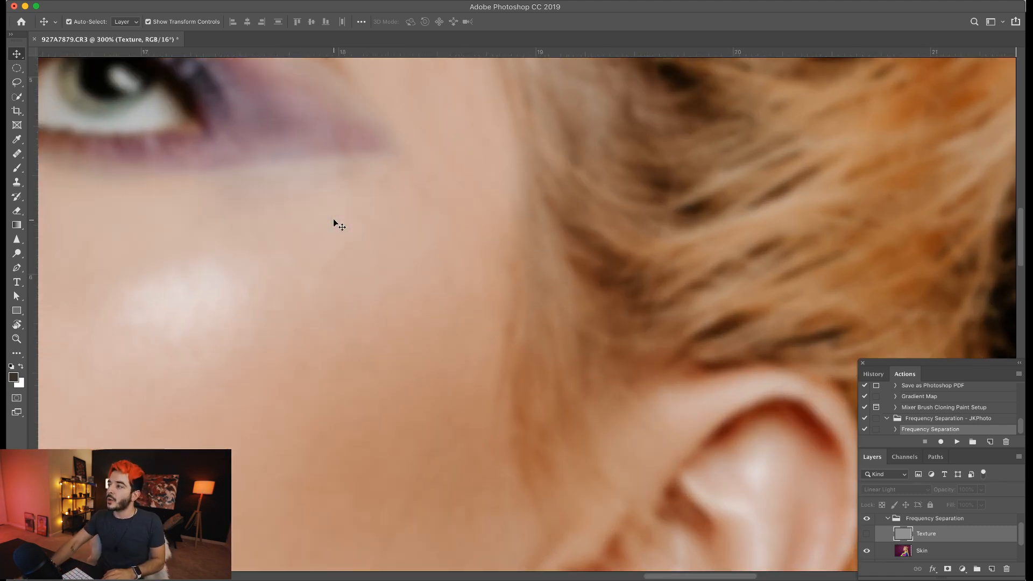
{"action": "left_click_drag", "start_coordinate": [333, 219], "coordinate": [525, 444]}
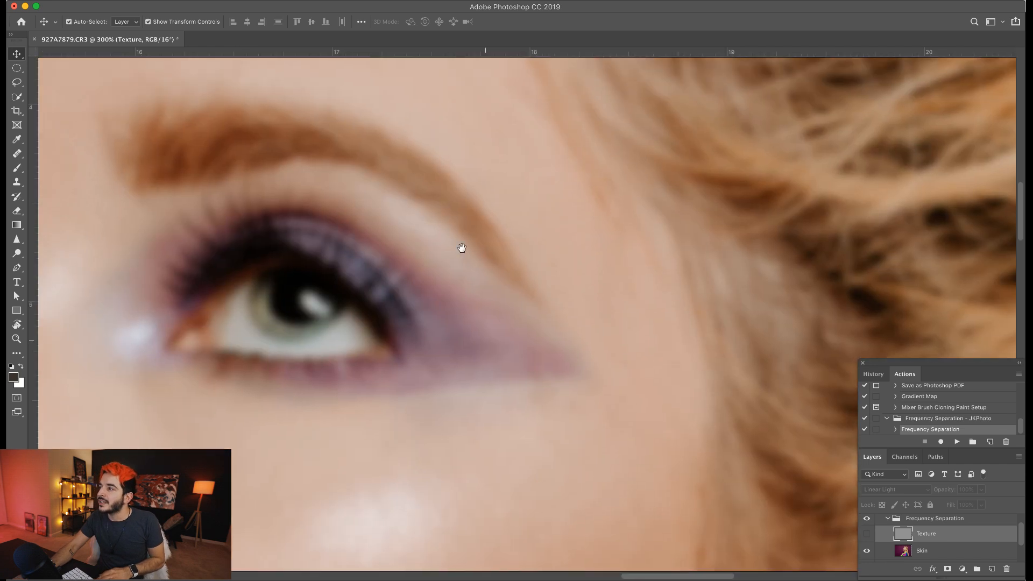
{"action": "left_click_drag", "start_coordinate": [390, 241], "coordinate": [566, 240]}
{"action": "left_click_drag", "start_coordinate": [334, 313], "coordinate": [529, 297]}
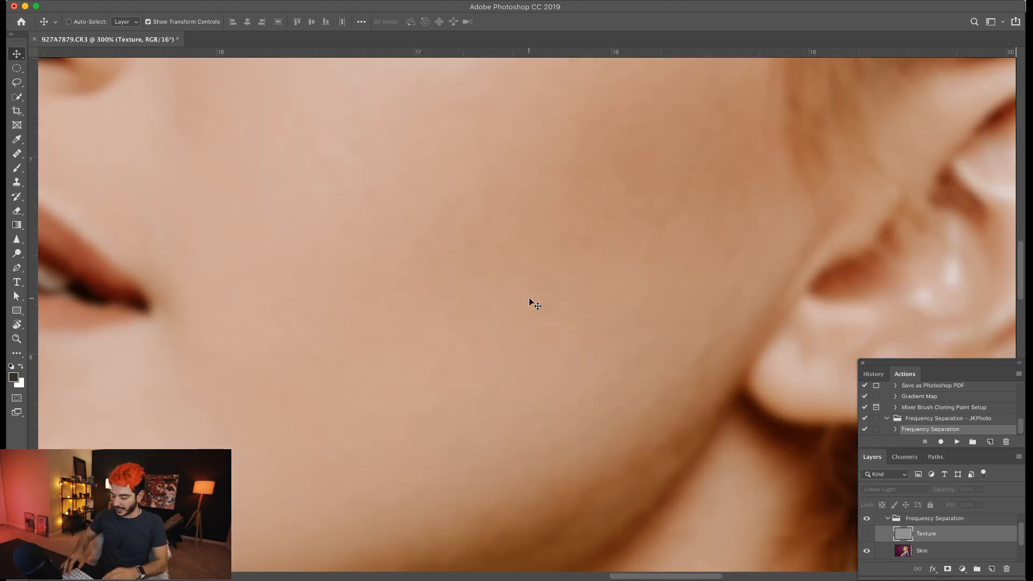
{"action": "key", "text": "super+minus"}
{"action": "key", "text": "super+minus"}
{"action": "key", "text": "super+minus"}
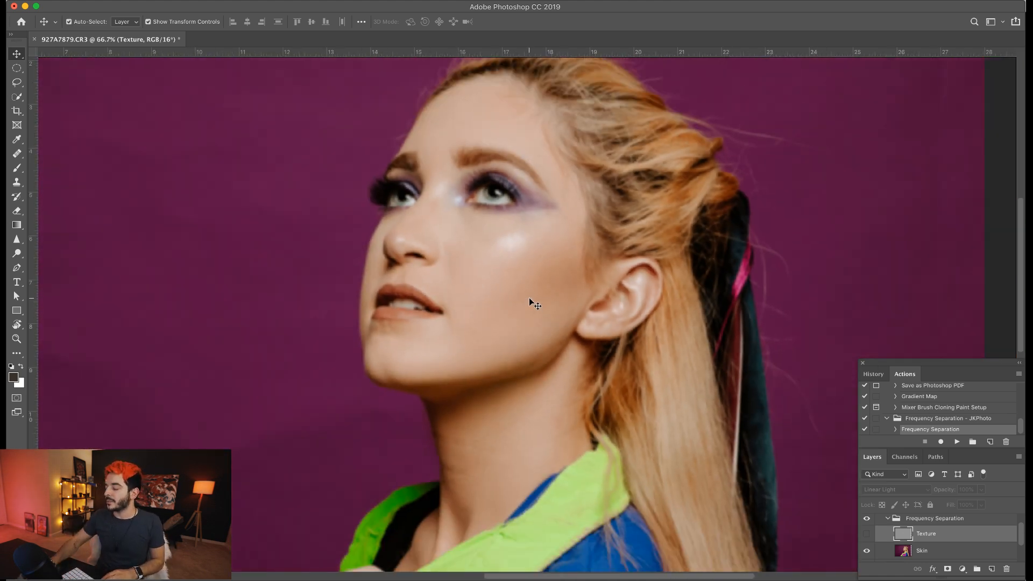
{"action": "key", "text": "super+plus"}
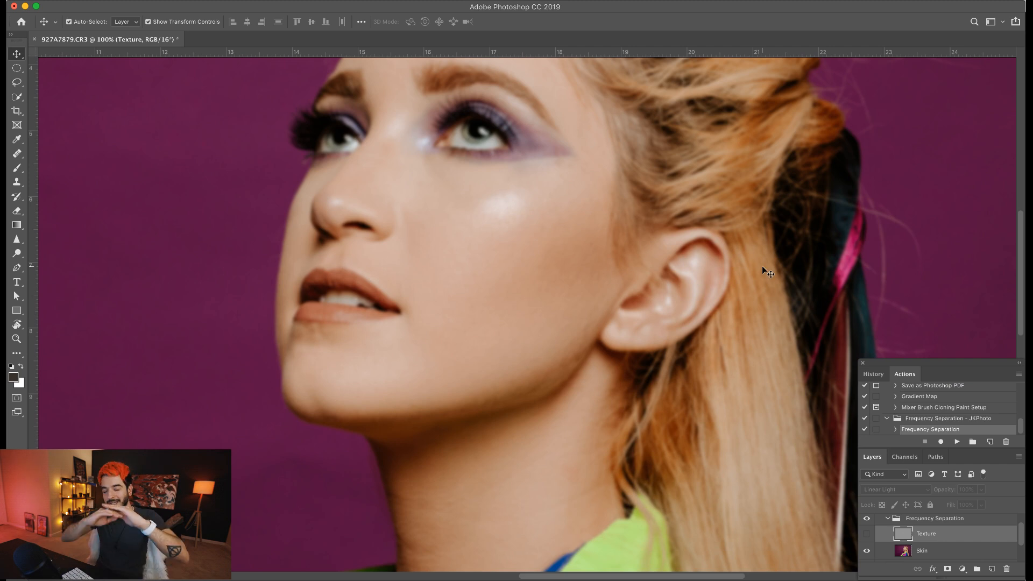
Step: Isolate the Texture layer by making it visible and hiding the Skin, Layer 1 and Background layers
{"action": "left_click", "coordinate": [866, 534]}
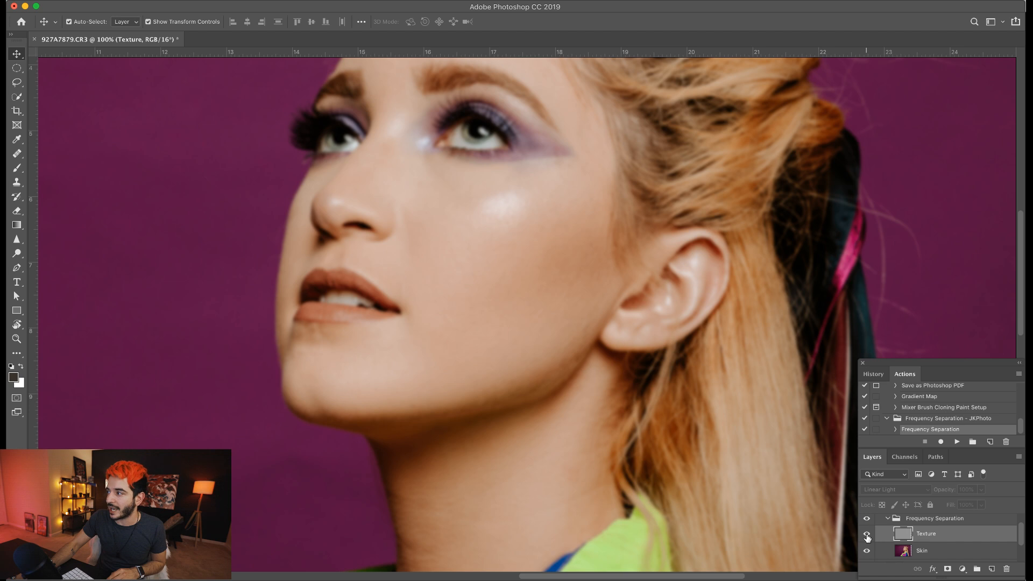
{"action": "left_click", "coordinate": [865, 551]}
{"action": "scroll", "coordinate": [865, 551], "scroll_direction": "down", "scroll_amount": 3}
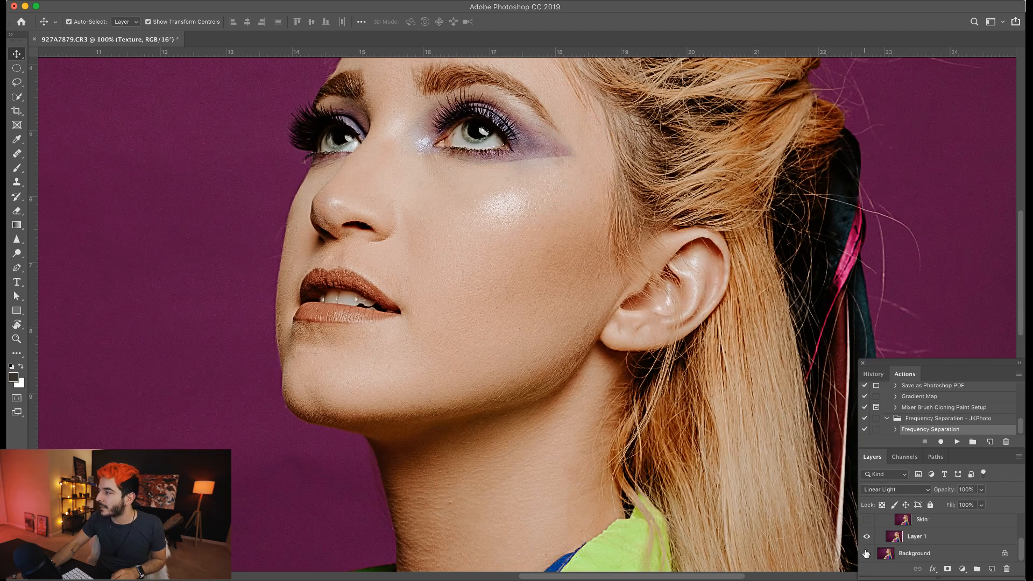
{"action": "left_click", "coordinate": [866, 536]}
{"action": "left_click", "coordinate": [865, 553]}
{"action": "scroll", "coordinate": [867, 546], "scroll_direction": "up", "scroll_amount": 3}
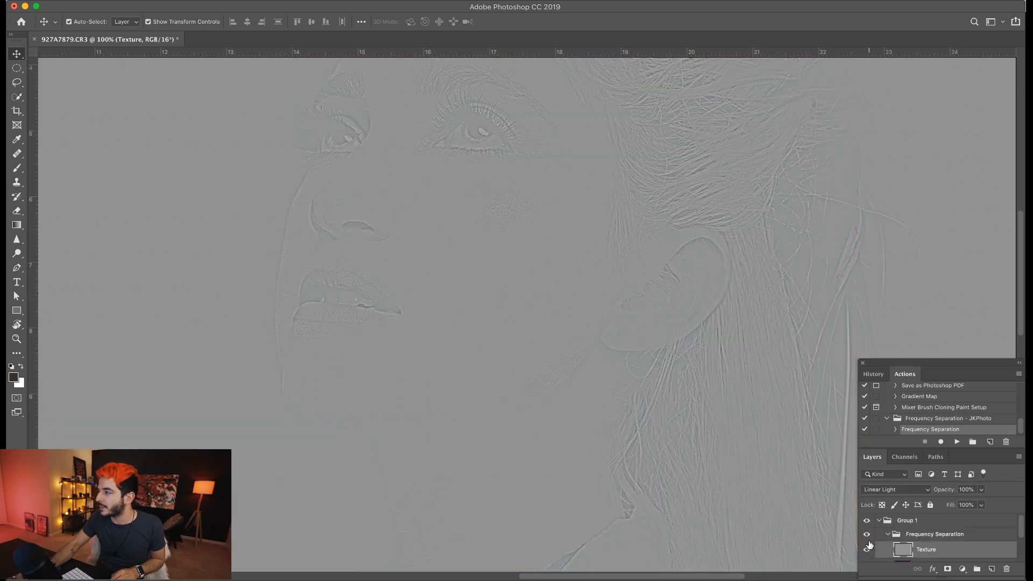
Step: Examine the isolated Texture layer at 300% around the eyes, eyebrow, forehead and cheek
{"action": "key", "text": "super+plus"}
{"action": "key", "text": "super+plus"}
{"action": "scroll", "coordinate": [420, 385], "scroll_direction": "up", "scroll_amount": 10}
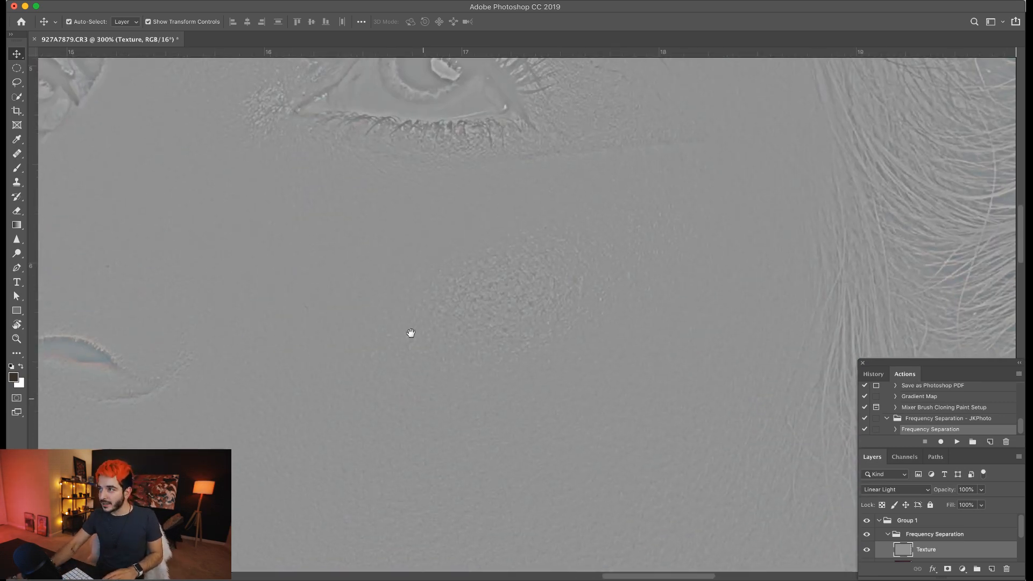
{"action": "left_click_drag", "start_coordinate": [358, 302], "coordinate": [565, 379]}
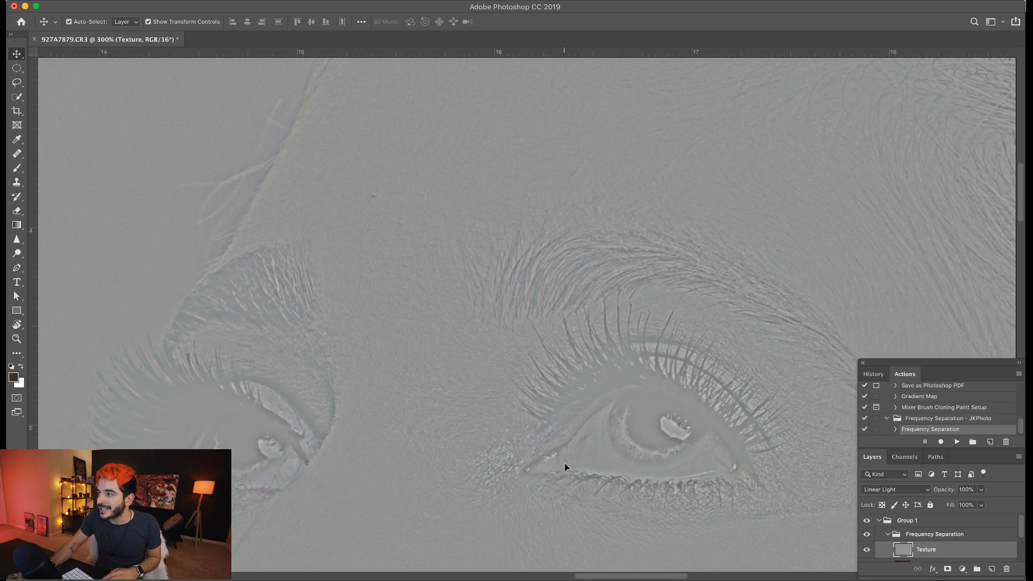
{"action": "left_click_drag", "start_coordinate": [592, 488], "coordinate": [442, 457]}
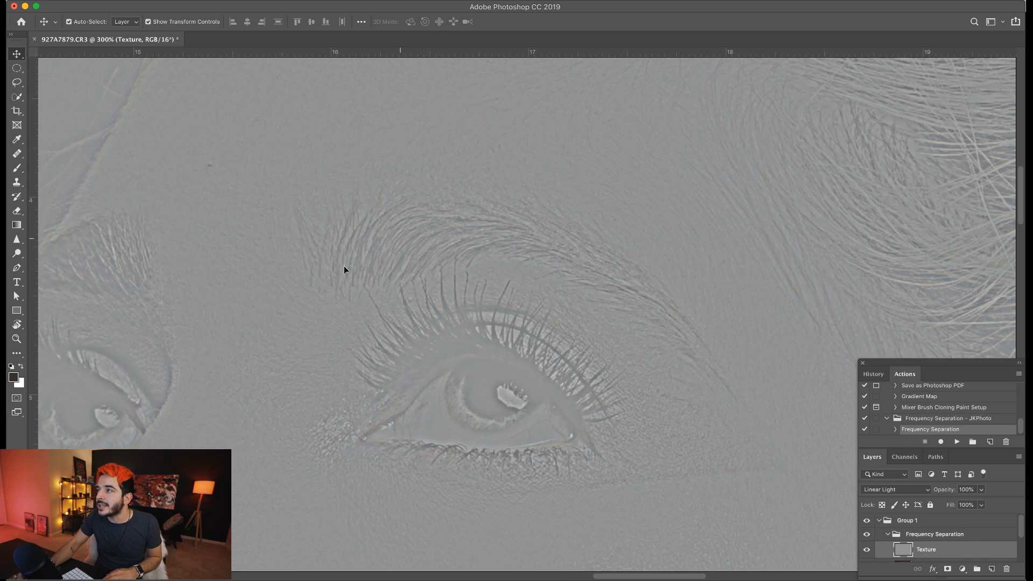
{"action": "left_click_drag", "start_coordinate": [470, 246], "coordinate": [452, 178]}
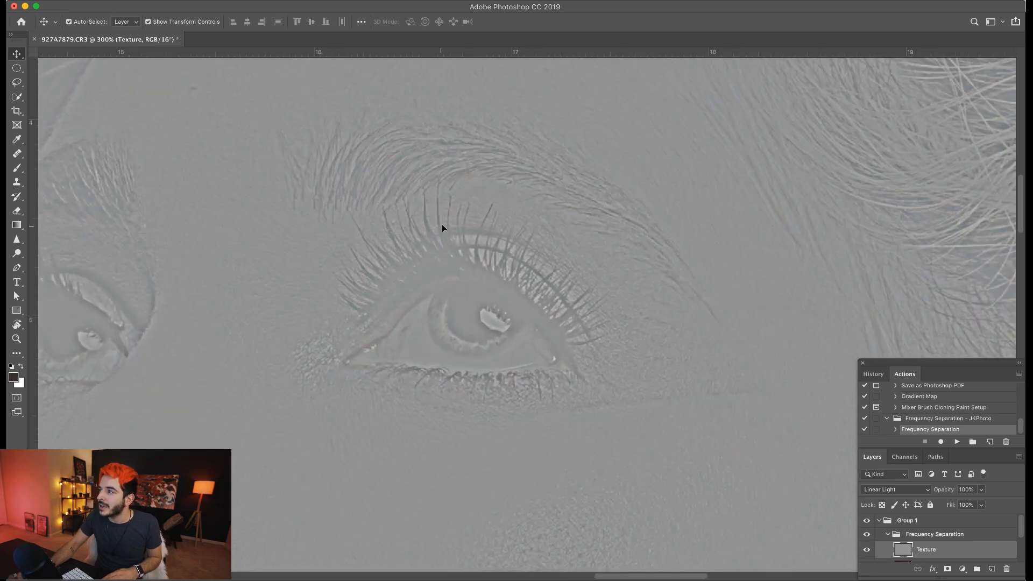
{"action": "left_click_drag", "start_coordinate": [560, 411], "coordinate": [508, 341]}
{"action": "left_click_drag", "start_coordinate": [660, 357], "coordinate": [525, 281]}
{"action": "left_click_drag", "start_coordinate": [319, 430], "coordinate": [369, 284]}
{"action": "left_click_drag", "start_coordinate": [388, 427], "coordinate": [450, 363]}
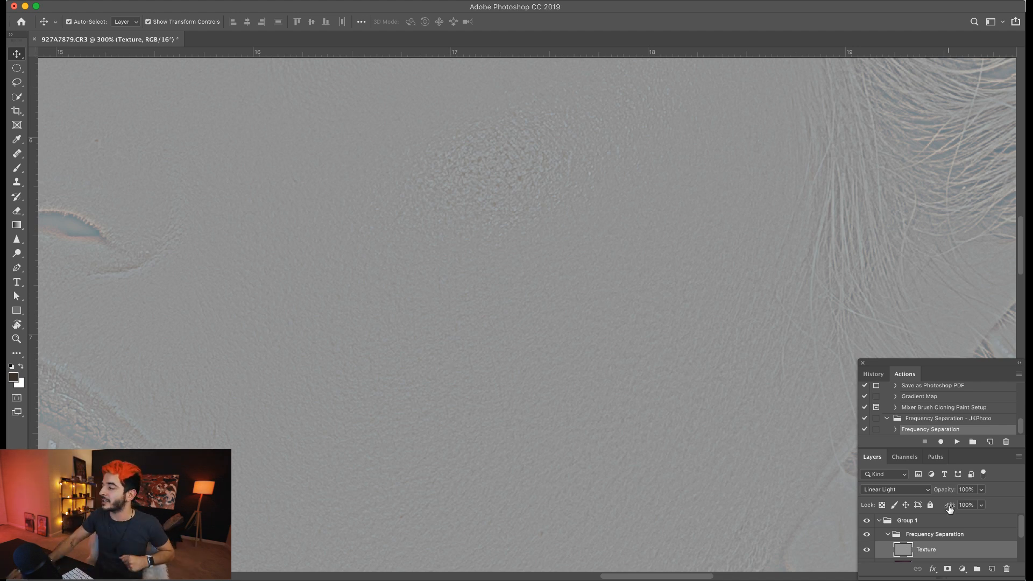
Step: Show the Skin, Layer 1 and Background layers again and extend the layer list to fit every layer
{"action": "scroll", "coordinate": [924, 555], "scroll_direction": "down", "scroll_amount": 2}
{"action": "left_click", "coordinate": [865, 544]}
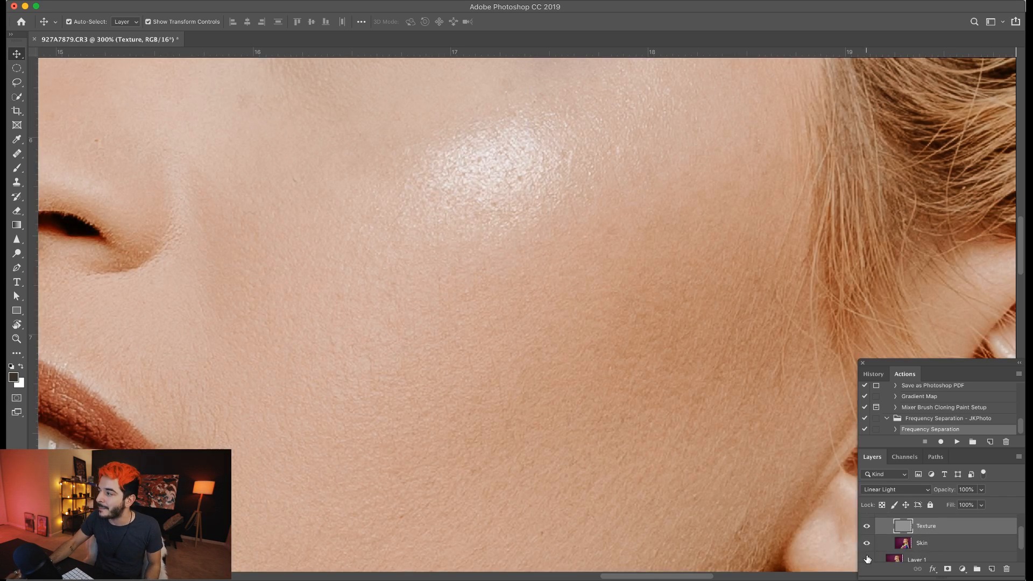
{"action": "scroll", "coordinate": [867, 556], "scroll_direction": "down", "scroll_amount": 1}
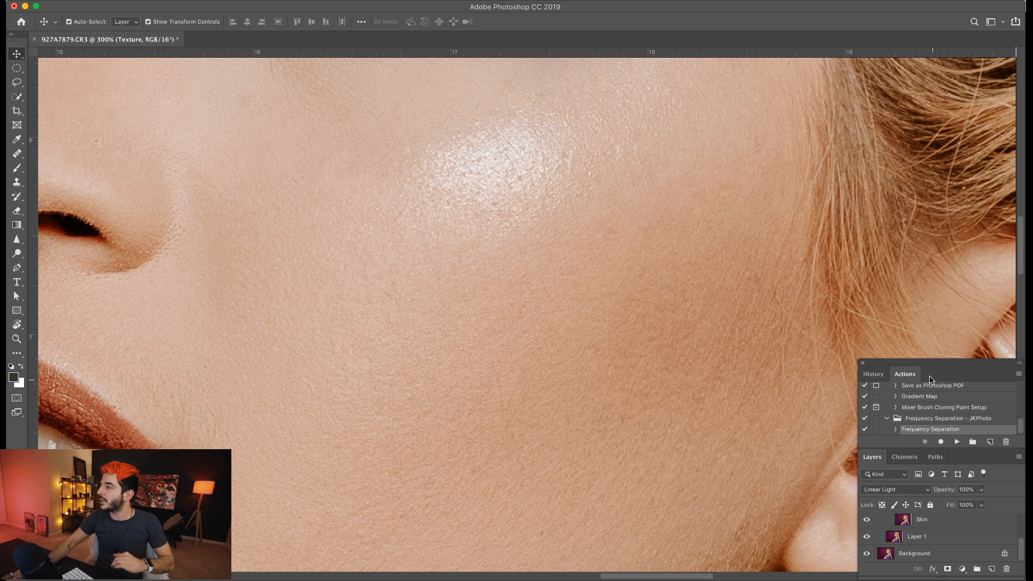
{"action": "left_click_drag", "start_coordinate": [933, 364], "coordinate": [933, 318]}
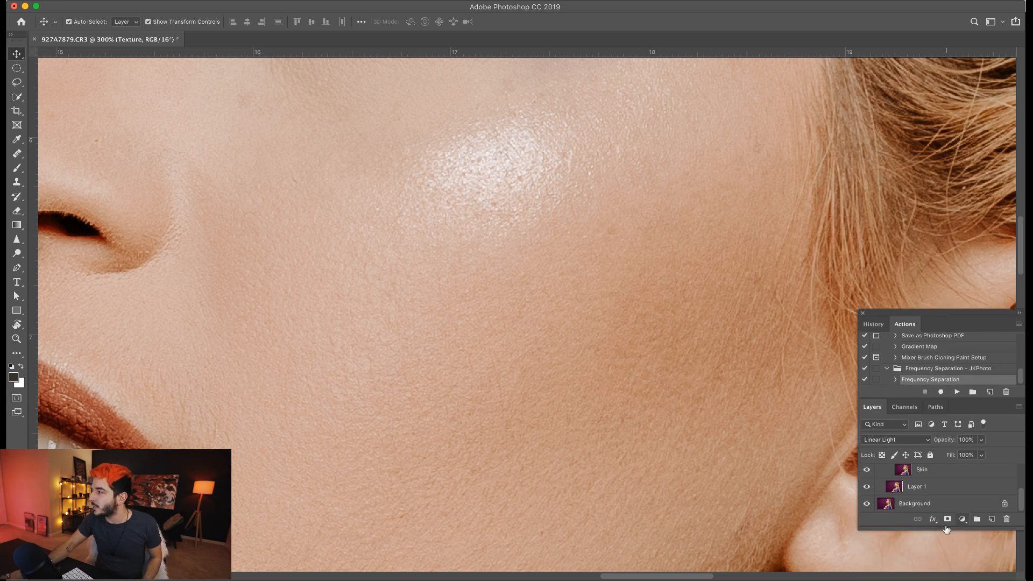
{"action": "left_click_drag", "start_coordinate": [946, 529], "coordinate": [946, 571]}
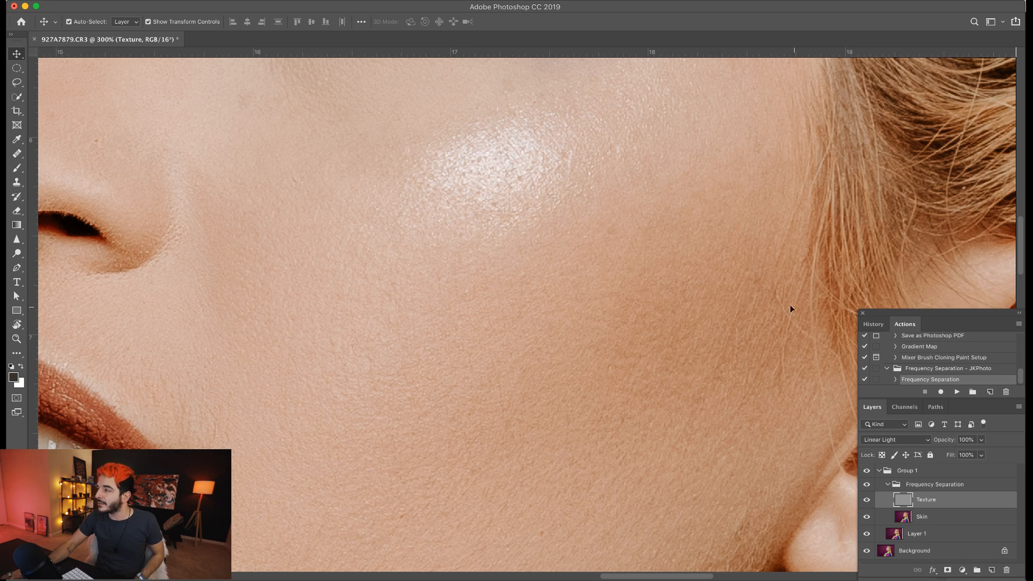
Step: Examine the combined skin tone and texture on the cheek, eye and forehead, both close up and at 100%
{"action": "key", "text": "super+minus"}
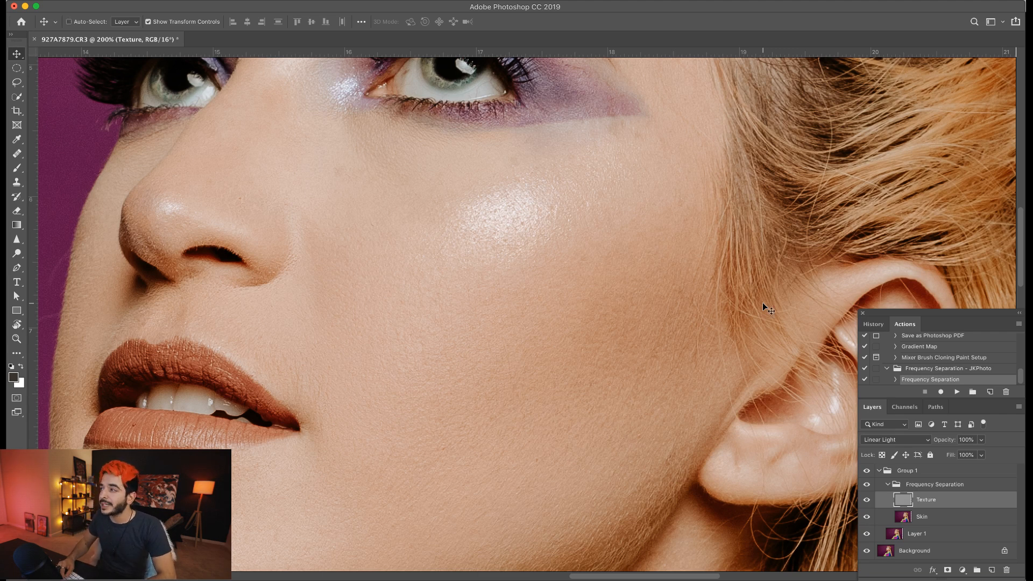
{"action": "key", "text": "super+plus"}
{"action": "left_click_drag", "start_coordinate": [624, 165], "coordinate": [583, 535]}
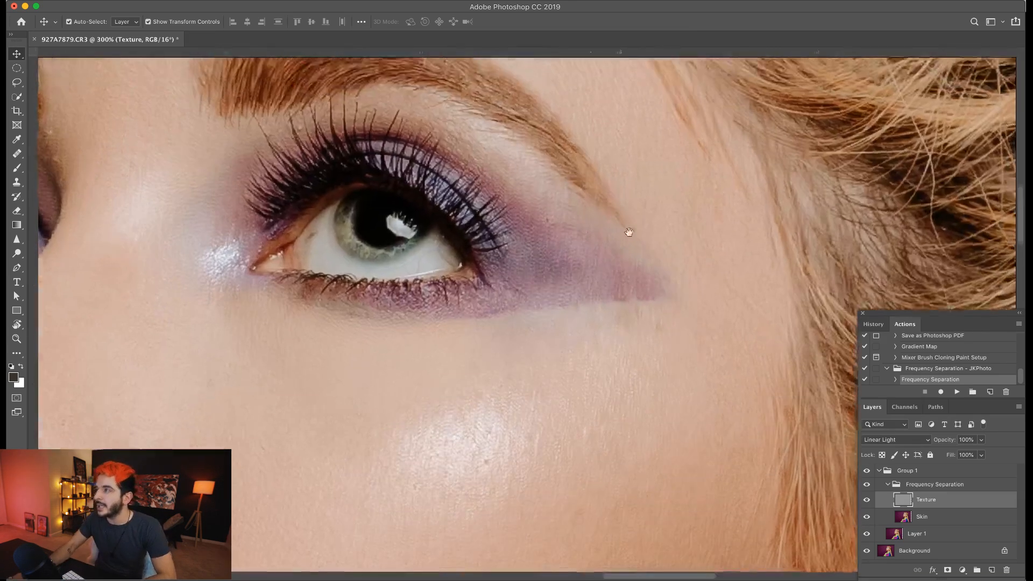
{"action": "left_click_drag", "start_coordinate": [632, 186], "coordinate": [647, 352]}
{"action": "left_click_drag", "start_coordinate": [472, 196], "coordinate": [563, 360]}
{"action": "key", "text": "super+r"}
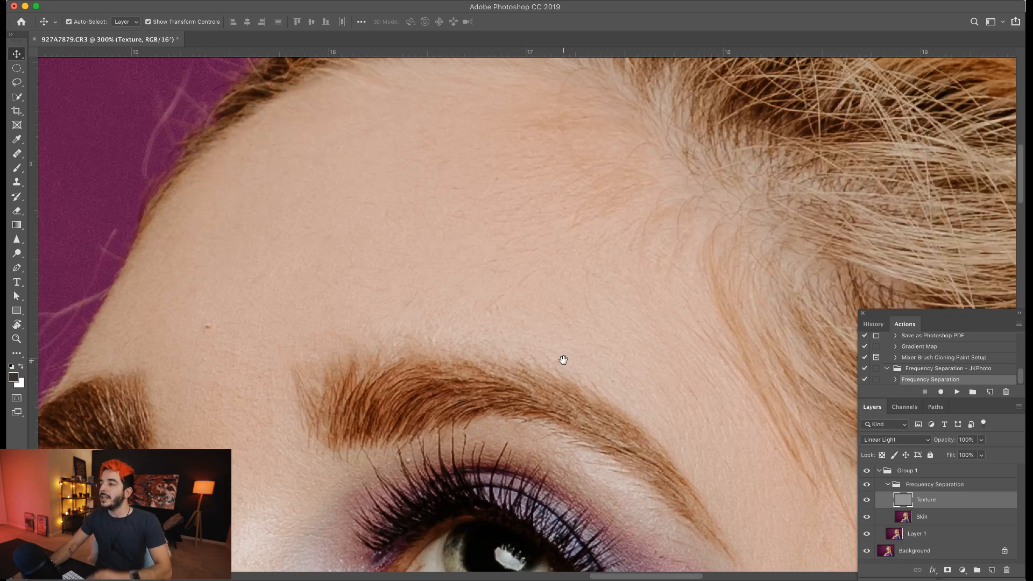
{"action": "key", "text": "super+1"}
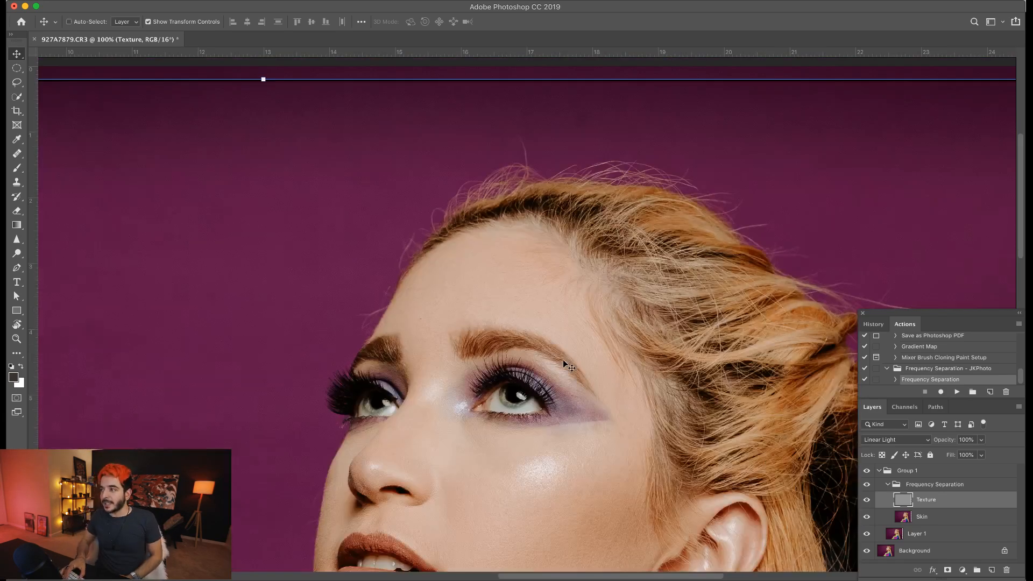
{"action": "left_click_drag", "start_coordinate": [597, 339], "coordinate": [577, 244]}
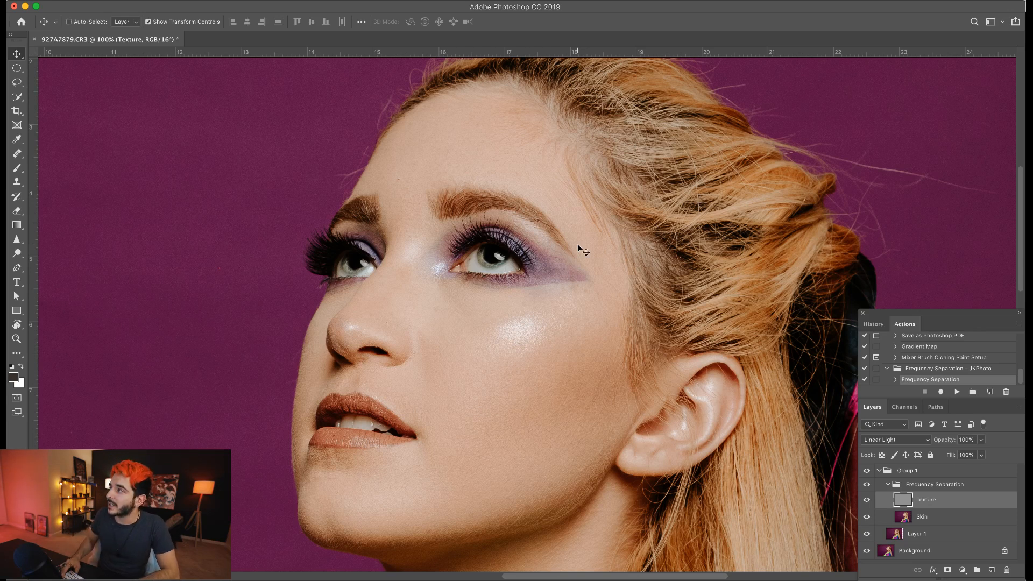
Step: Inspect the forehead, hairline and eye makeup at 300% for blemishes and uneven colour
{"action": "scroll", "coordinate": [577, 243], "scroll_direction": "up", "scroll_amount": 1}
{"action": "key", "text": "super+plus"}
{"action": "left_click_drag", "start_coordinate": [616, 221], "coordinate": [674, 522]}
{"action": "left_click_drag", "start_coordinate": [389, 209], "coordinate": [305, 355]}
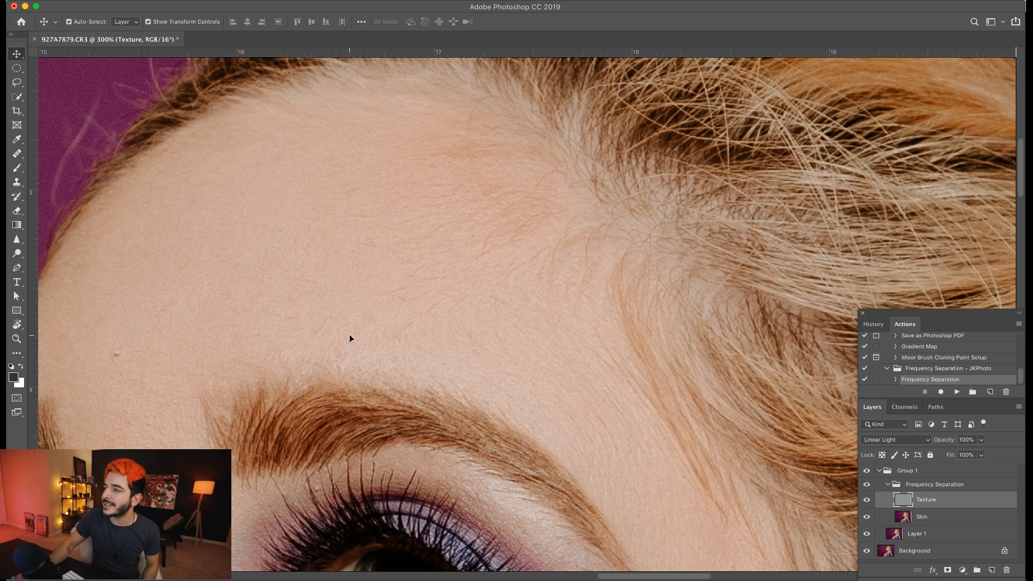
{"action": "left_click_drag", "start_coordinate": [337, 377], "coordinate": [293, 186]}
{"action": "left_click_drag", "start_coordinate": [632, 497], "coordinate": [574, 357]}
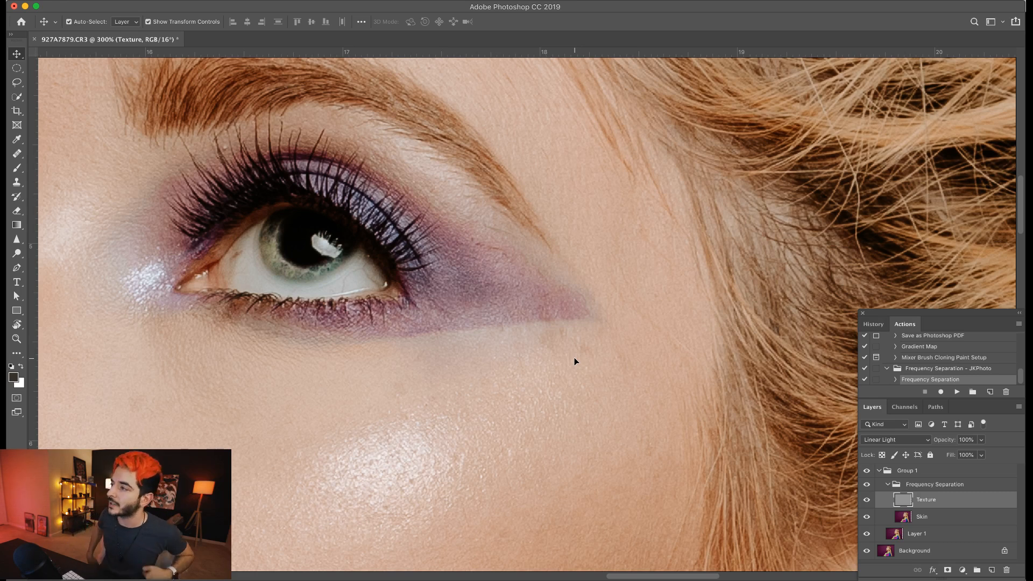
{"action": "left_click_drag", "start_coordinate": [494, 238], "coordinate": [536, 579]}
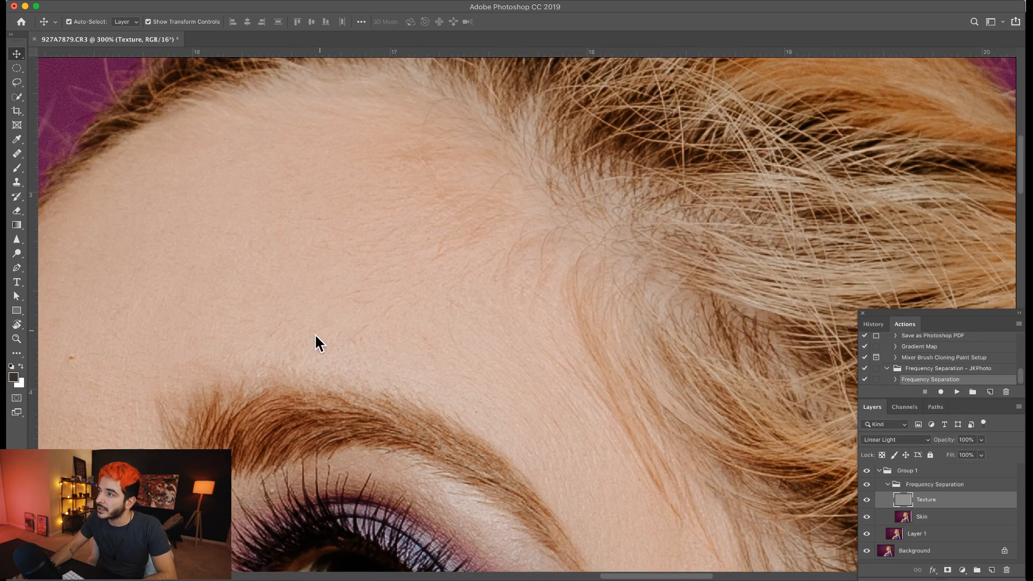
{"action": "scroll", "coordinate": [312, 336], "scroll_direction": "down", "scroll_amount": 3}
{"action": "scroll", "coordinate": [312, 335], "scroll_direction": "left", "scroll_amount": 3}
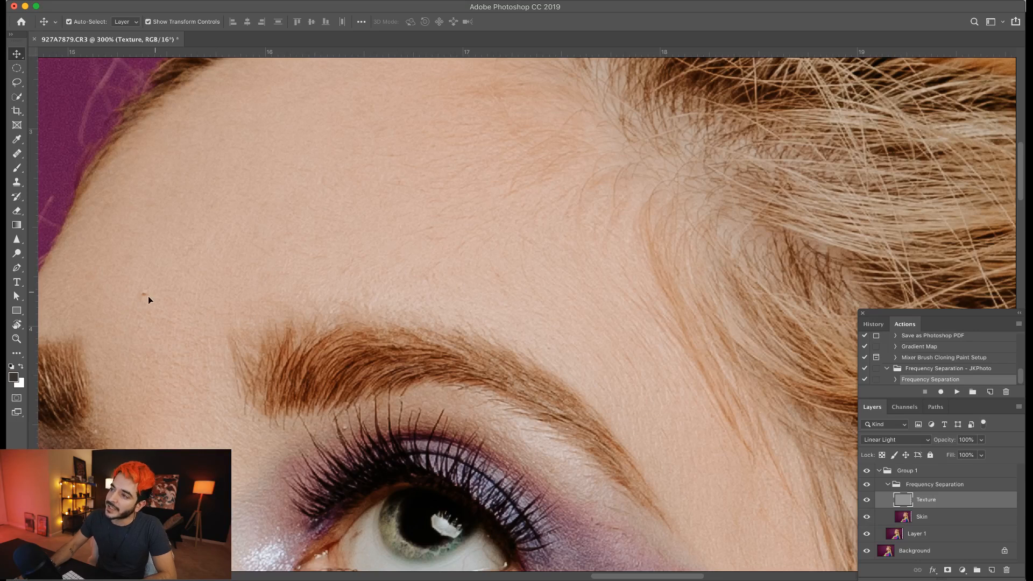
{"action": "scroll", "coordinate": [170, 309], "scroll_direction": "down", "scroll_amount": 2}
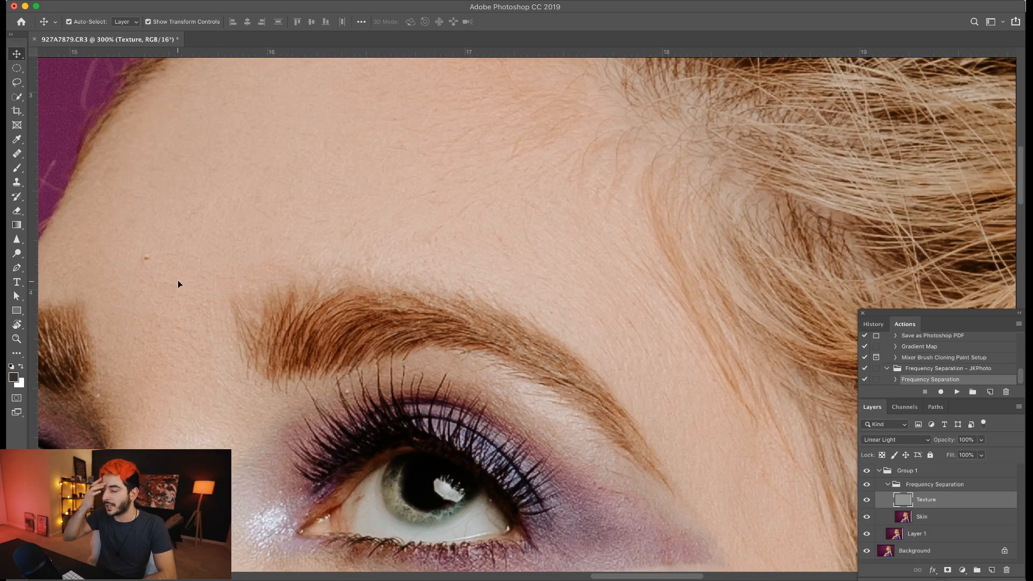
Step: Inspect the skin from the outer eye down over the cheek, lips and chin, and back up to the temple
{"action": "left_click_drag", "start_coordinate": [567, 431], "coordinate": [484, 238]}
{"action": "scroll", "coordinate": [484, 238], "scroll_direction": "down", "scroll_amount": 8}
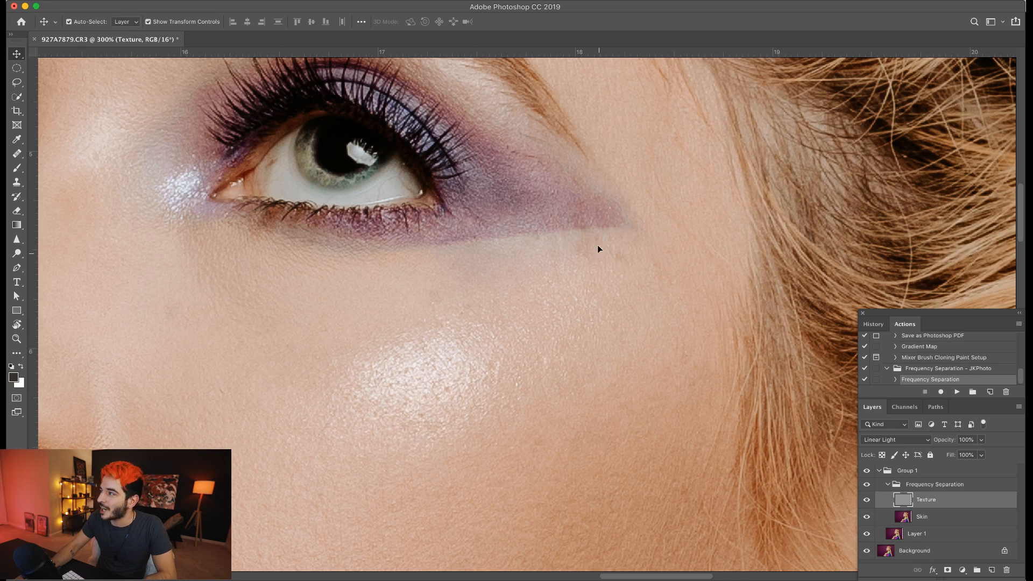
{"action": "scroll", "coordinate": [656, 353], "scroll_direction": "down", "scroll_amount": 13}
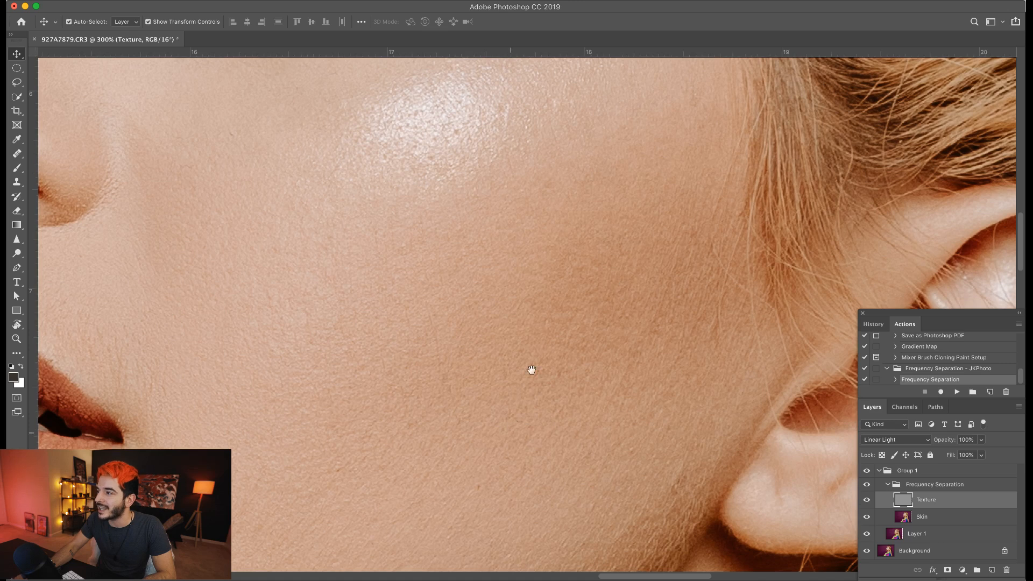
{"action": "scroll", "coordinate": [528, 383], "scroll_direction": "down", "scroll_amount": 13}
{"action": "left_click_drag", "start_coordinate": [286, 436], "coordinate": [548, 450]}
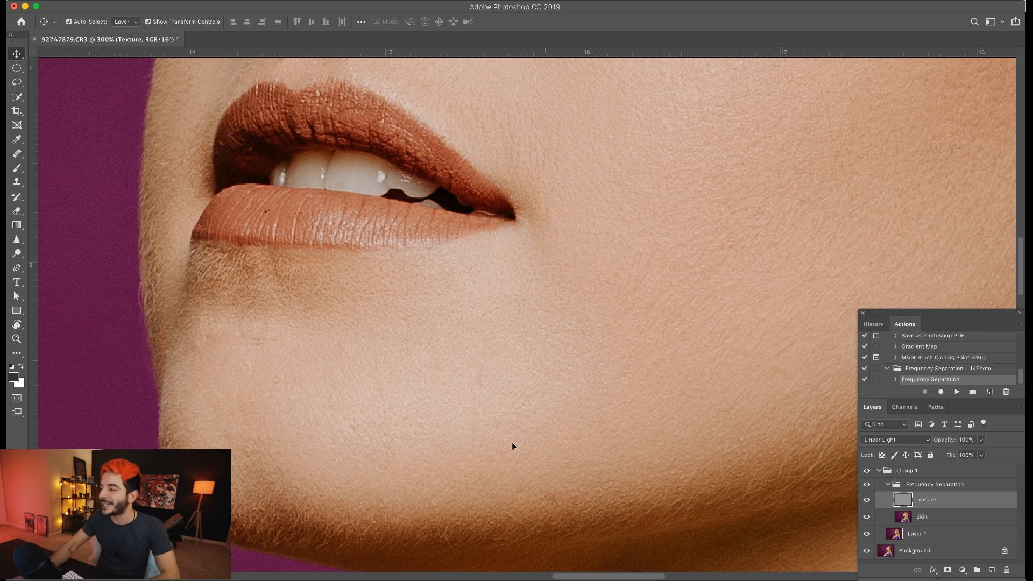
{"action": "left_click_drag", "start_coordinate": [481, 414], "coordinate": [484, 511]}
{"action": "left_click_drag", "start_coordinate": [374, 422], "coordinate": [348, 358]}
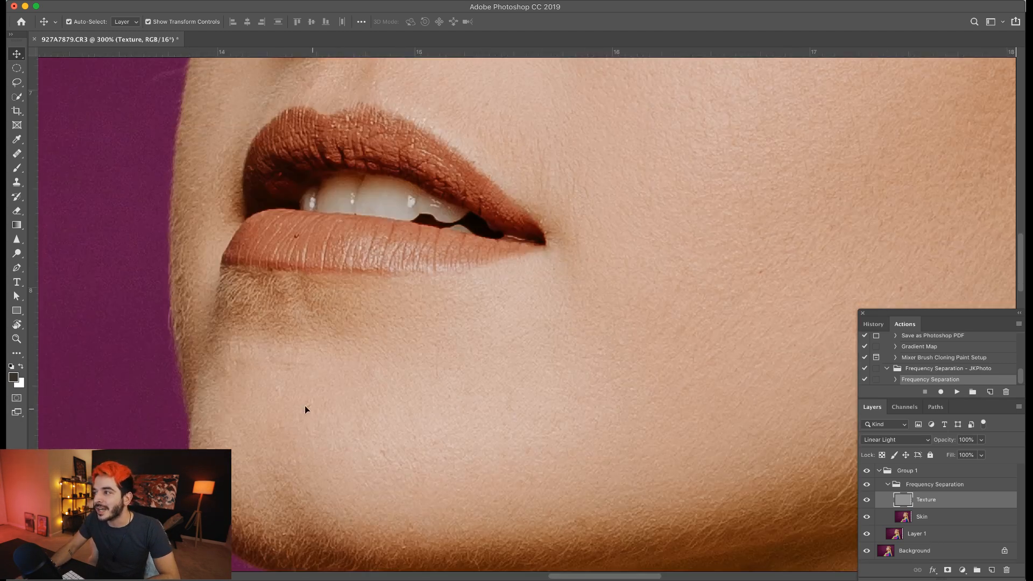
{"action": "left_click_drag", "start_coordinate": [420, 421], "coordinate": [415, 516]}
{"action": "mouse_move", "coordinate": [417, 121]}
{"action": "left_mouse_down"}
{"action": "mouse_move", "coordinate": [406, 374]}
{"action": "mouse_move", "coordinate": [389, 467]}
{"action": "left_mouse_up"}
{"action": "left_click_drag", "start_coordinate": [432, 270], "coordinate": [361, 385]}
{"action": "left_click_drag", "start_coordinate": [462, 398], "coordinate": [276, 432]}
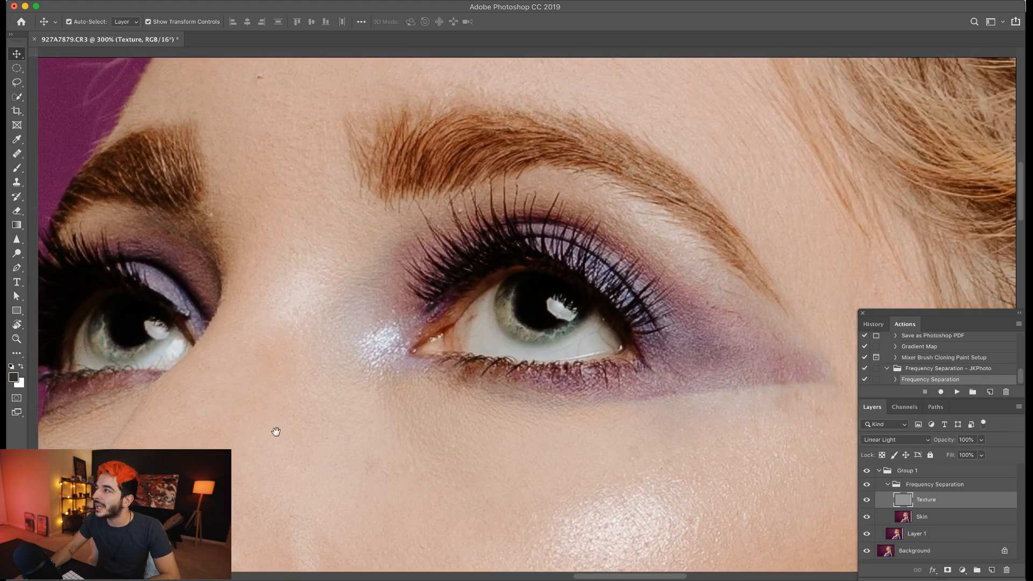
{"action": "left_click_drag", "start_coordinate": [501, 389], "coordinate": [294, 462]}
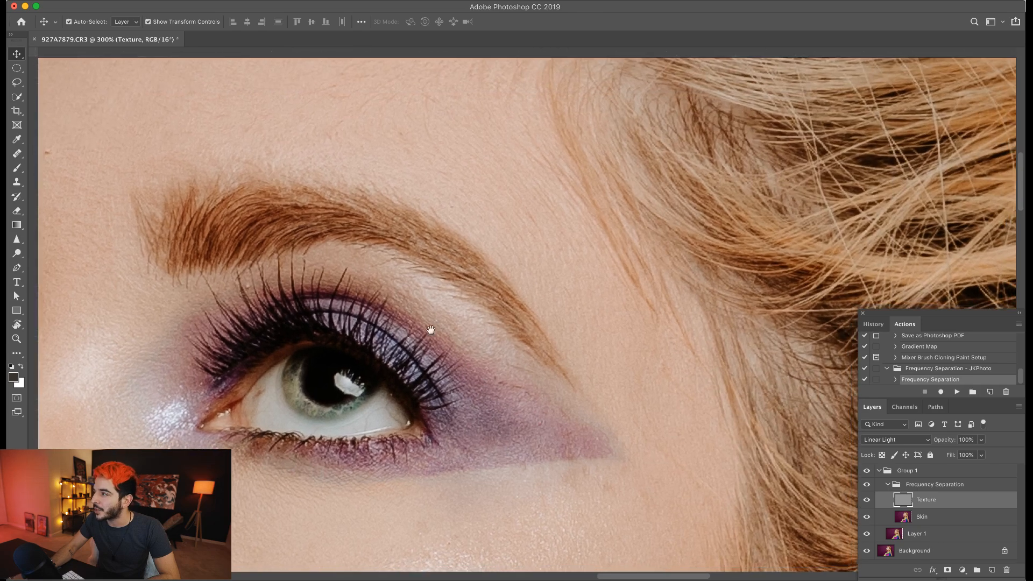
{"action": "left_click_drag", "start_coordinate": [545, 423], "coordinate": [335, 249]}
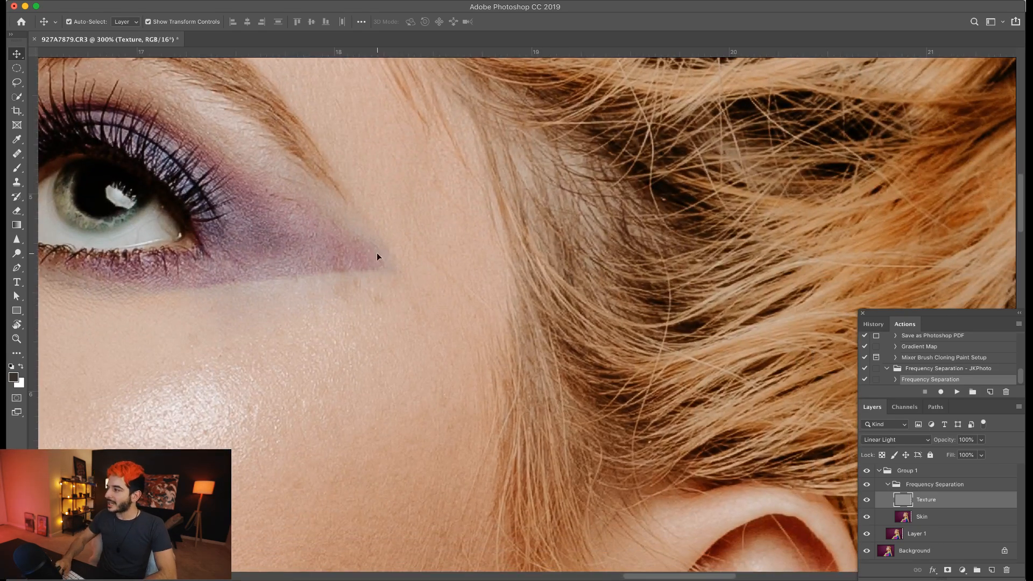
Step: Select the Skin layer and hide the Texture layer to view the forehead's colour and tone alone
{"action": "left_click", "coordinate": [949, 517]}
{"action": "left_click_drag", "start_coordinate": [389, 265], "coordinate": [455, 438]}
{"action": "left_click_drag", "start_coordinate": [286, 121], "coordinate": [655, 473]}
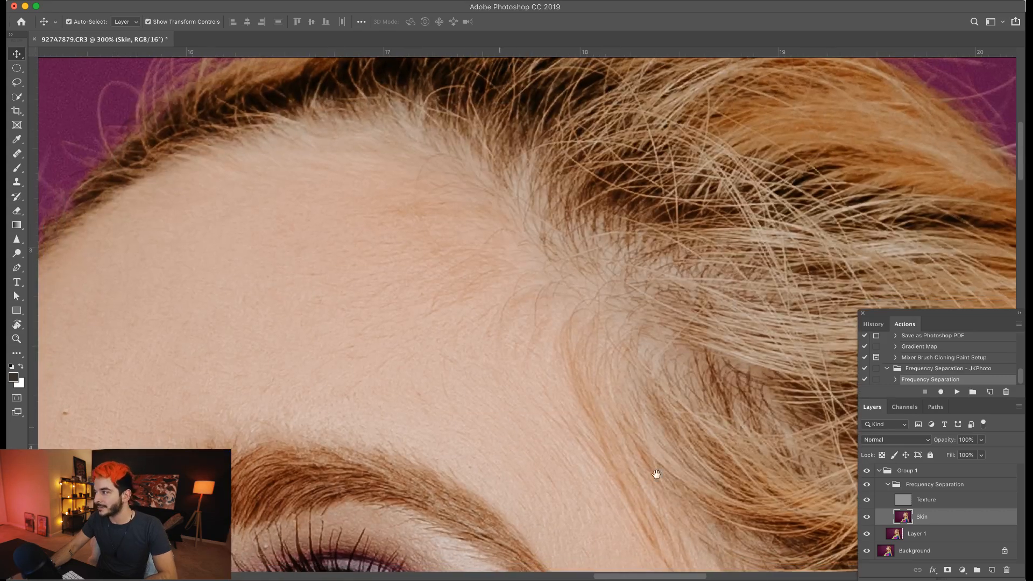
{"action": "left_click", "coordinate": [866, 500]}
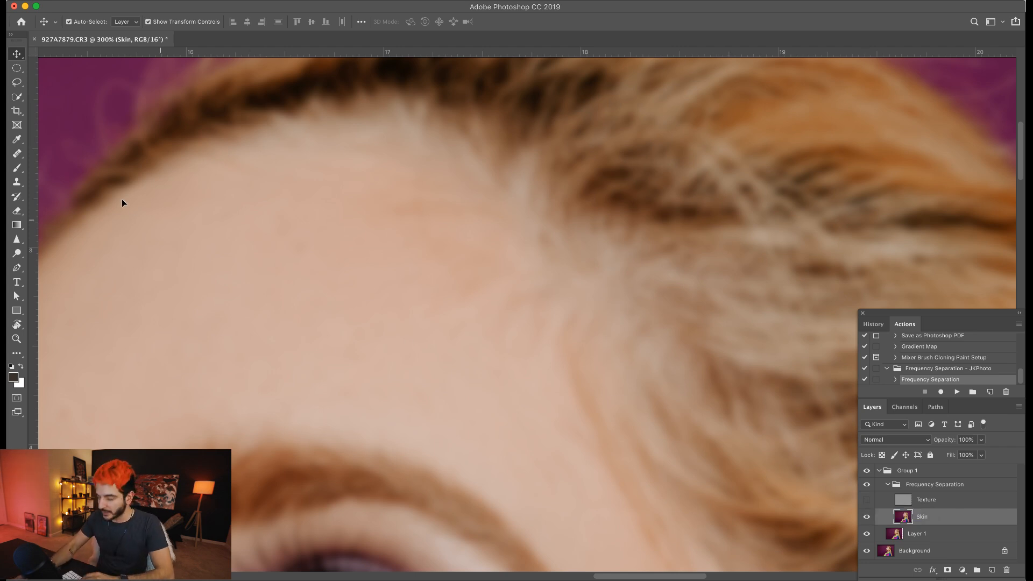
Step: Choose the Healing Brush and set its size to 45 for working on the forehead of the Skin layer
{"action": "left_click_drag", "start_coordinate": [16, 153], "coordinate": [70, 159]}
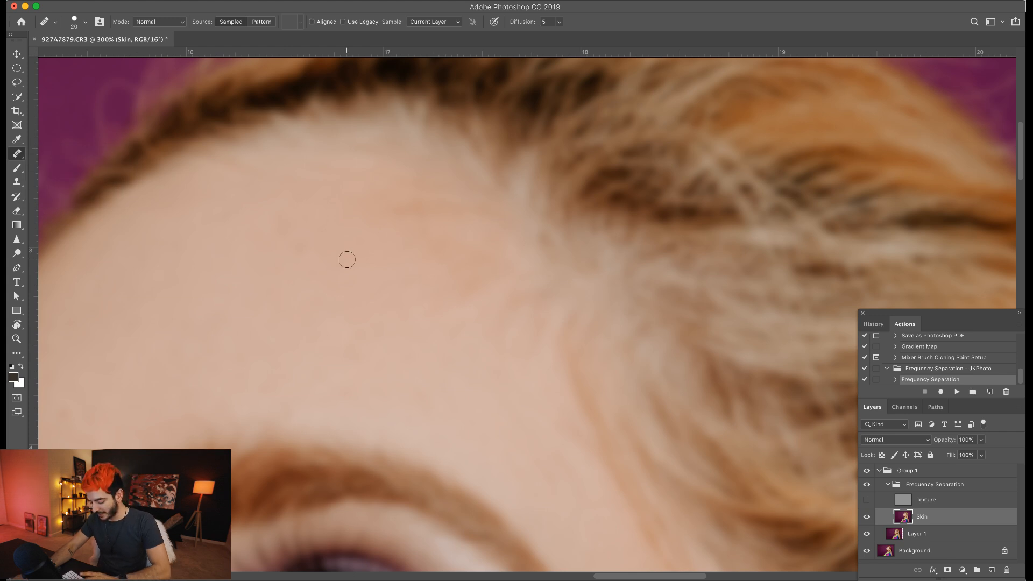
{"action": "key", "text": "bracketright"}
{"action": "key", "text": "bracketright"}
{"action": "key", "text": "bracketright"}
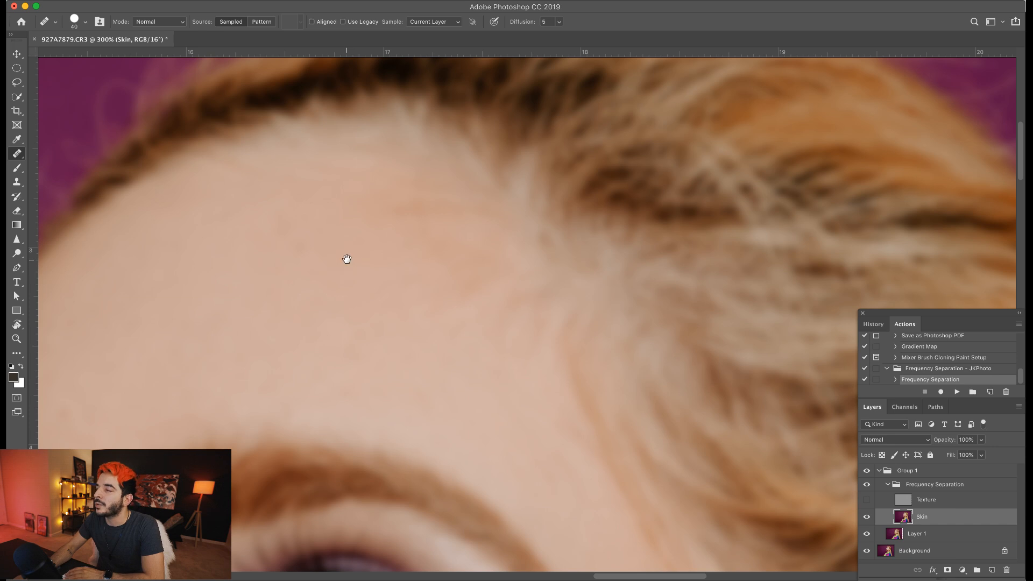
{"action": "mouse_move", "coordinate": [346, 259]}
{"action": "left_mouse_down"}
{"action": "mouse_move", "coordinate": [397, 205]}
{"action": "mouse_move", "coordinate": [424, 217]}
{"action": "left_mouse_up"}
{"action": "key", "text": "bracketright"}
{"action": "key", "text": "bracketright"}
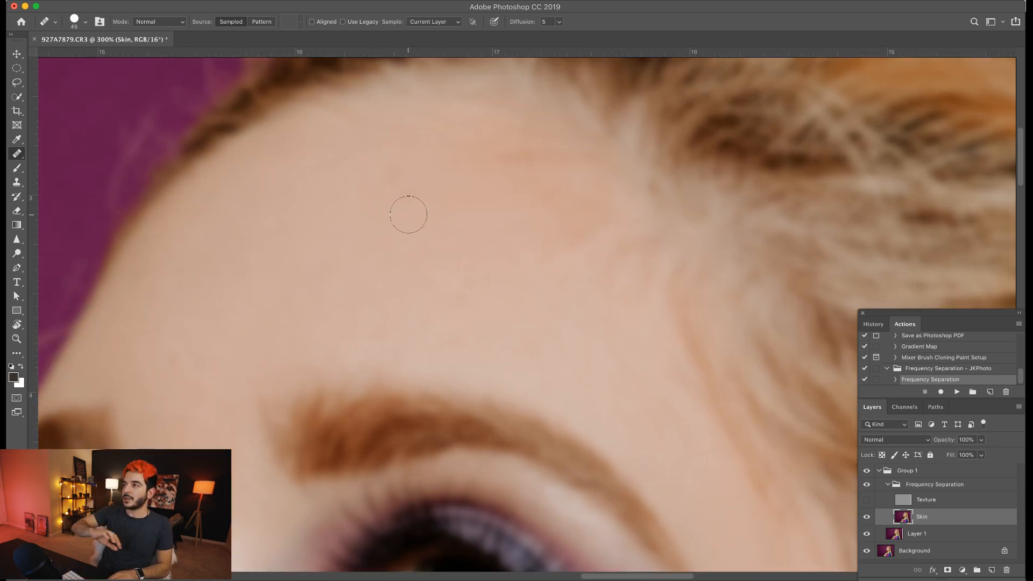
{"action": "left_click_drag", "start_coordinate": [378, 247], "coordinate": [470, 189]}
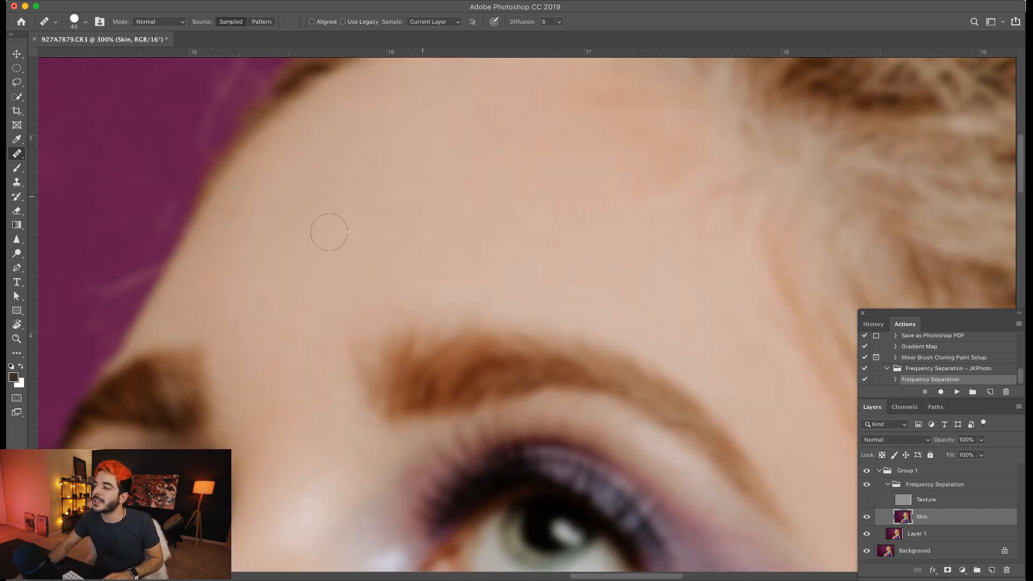
Step: Reduce the Healing Brush to size 40 and even out the skin on the forehead above the gap between the brows
{"action": "key", "text": "bracketleft"}
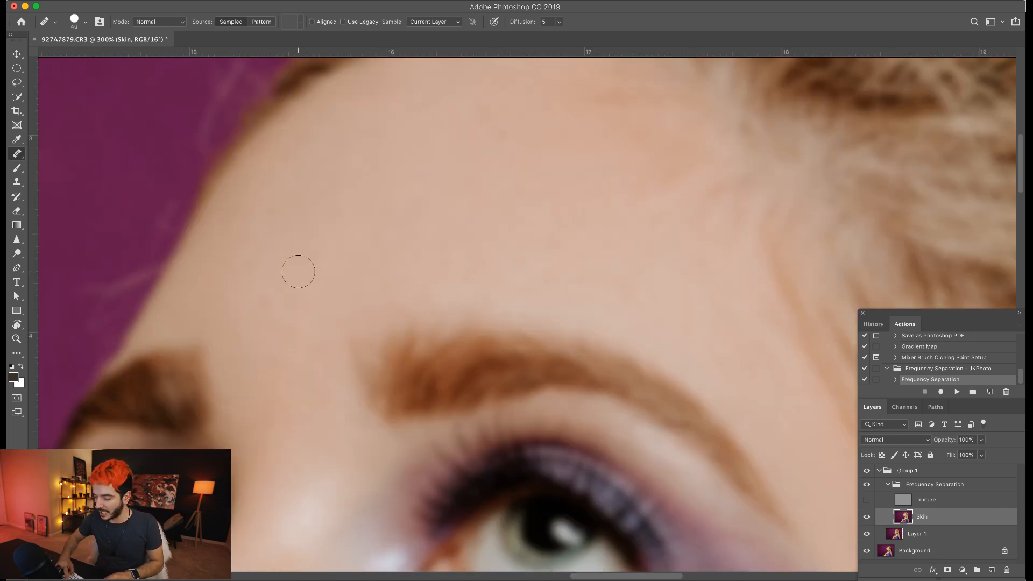
{"action": "left_click_drag", "start_coordinate": [299, 271], "coordinate": [305, 238]}
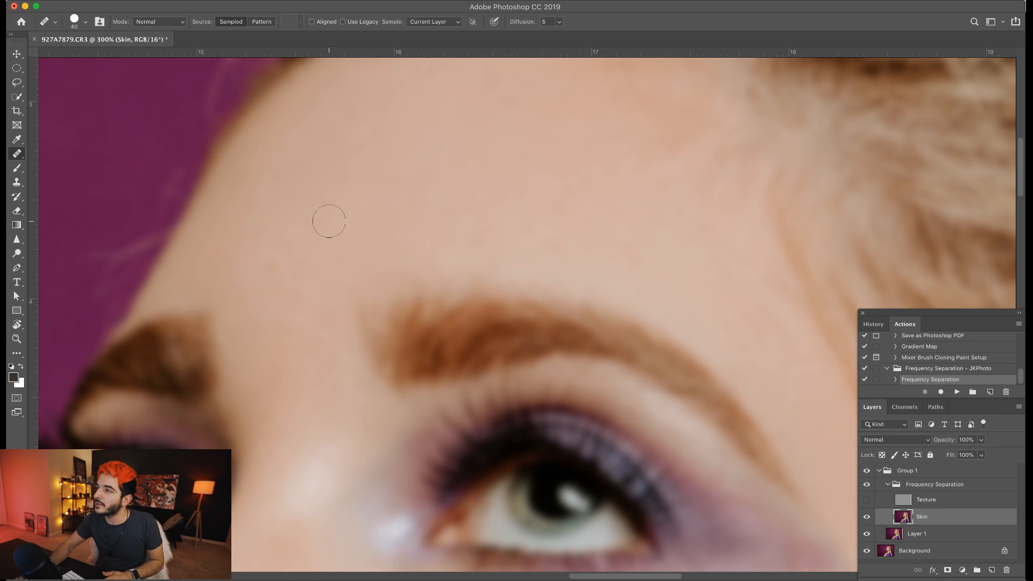
{"action": "key", "text": "bracketleft"}
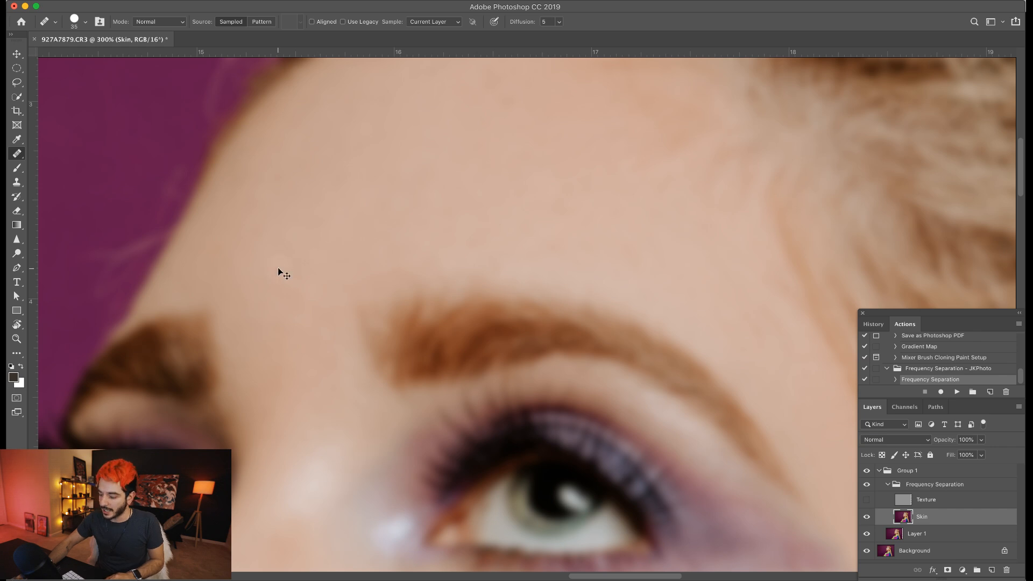
{"action": "key", "text": "super+plus"}
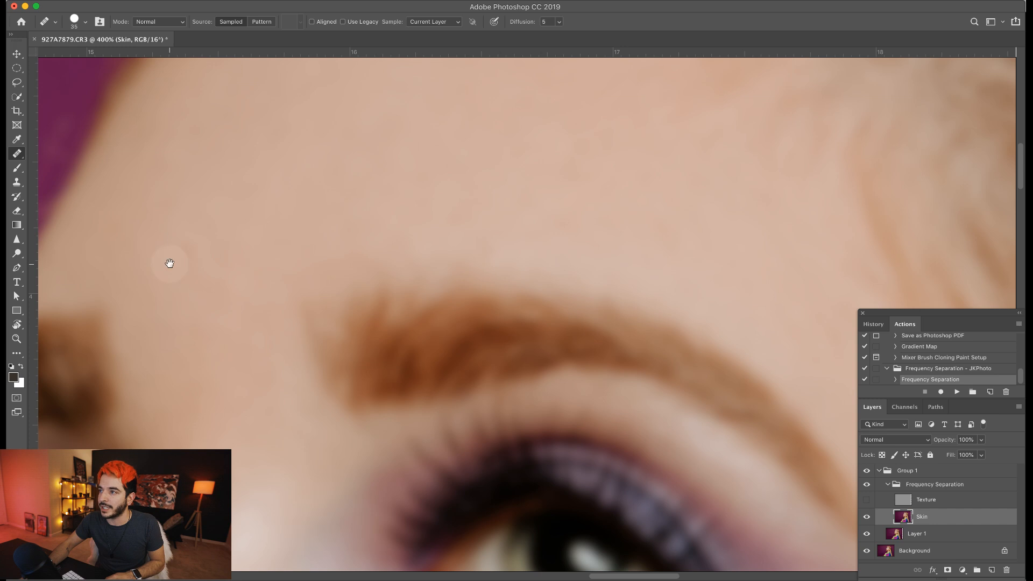
{"action": "left_click_drag", "start_coordinate": [169, 263], "coordinate": [224, 258]}
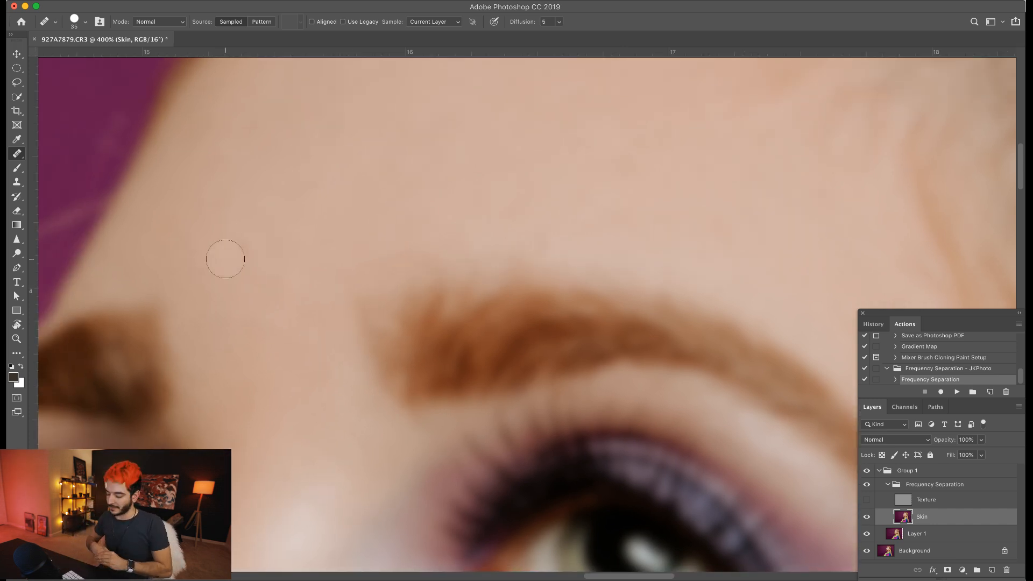
{"action": "key", "text": "bracketright"}
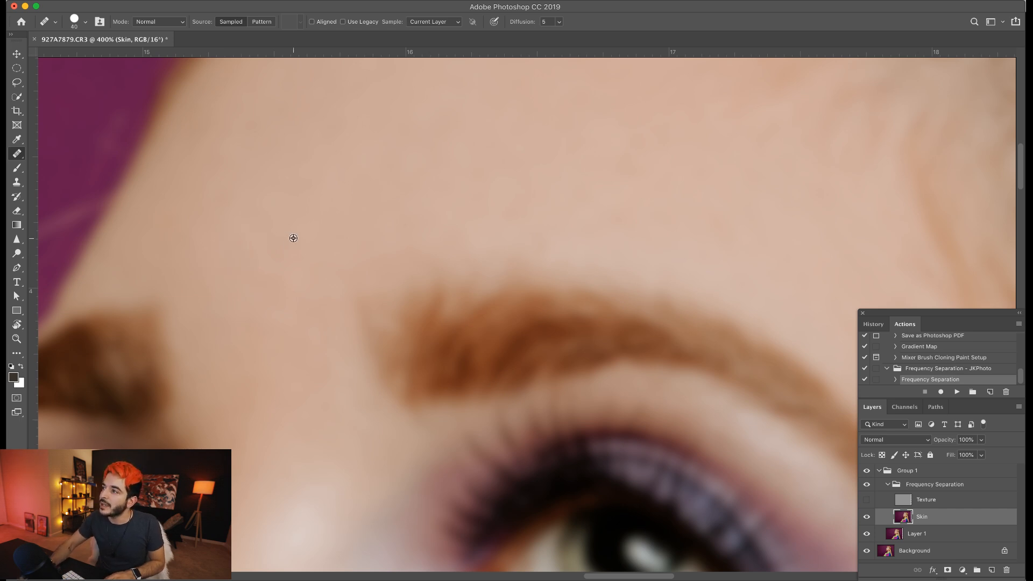
{"action": "left_click_drag", "start_coordinate": [258, 229], "coordinate": [219, 420]}
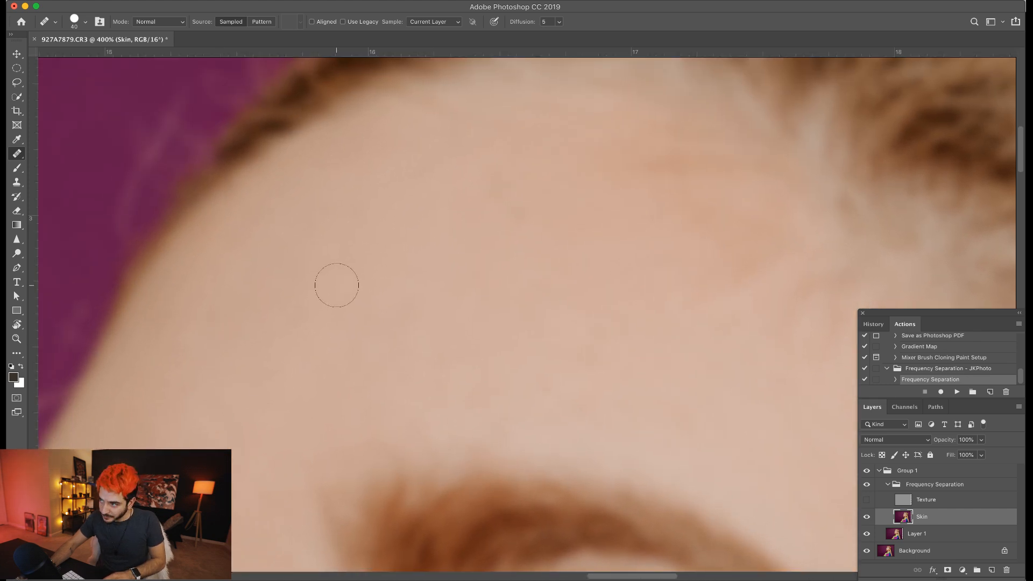
Step: Enlarge the Healing Brush to 45 and heal uneven colour on the upper forehead and toward the temple
{"action": "left_click", "coordinate": [440, 235], "text": "alt"}
{"action": "key", "text": "bracketright"}
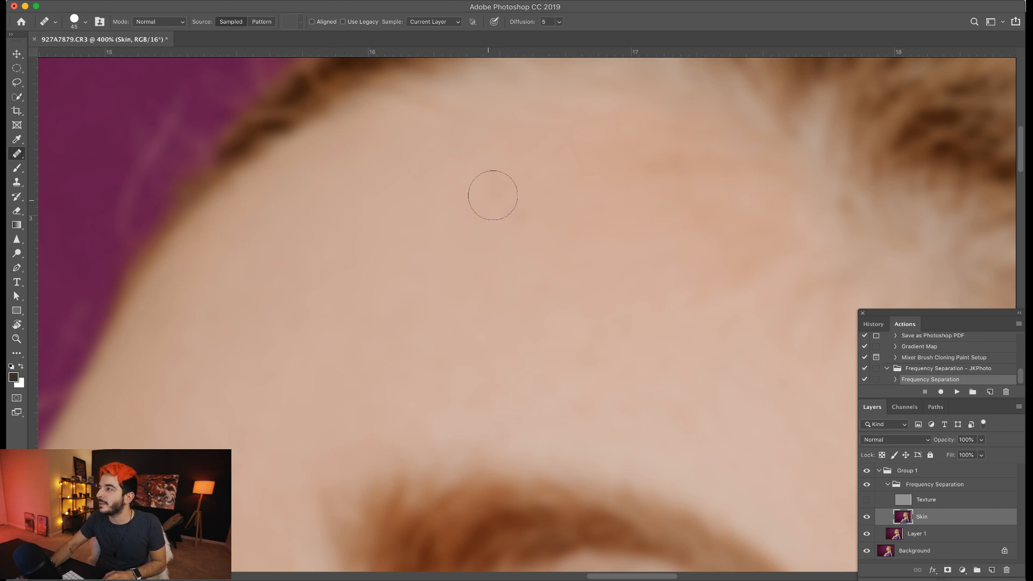
{"action": "mouse_move", "coordinate": [579, 279]}
{"action": "left_mouse_down"}
{"action": "mouse_move", "coordinate": [500, 295]}
{"action": "mouse_move", "coordinate": [441, 352]}
{"action": "left_mouse_up"}
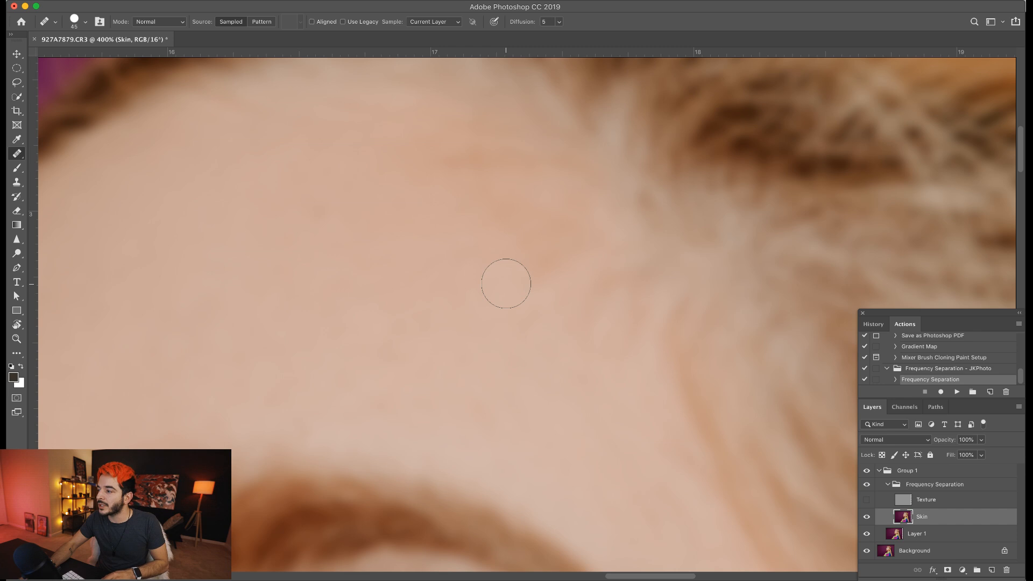
{"action": "left_click", "coordinate": [505, 283]}
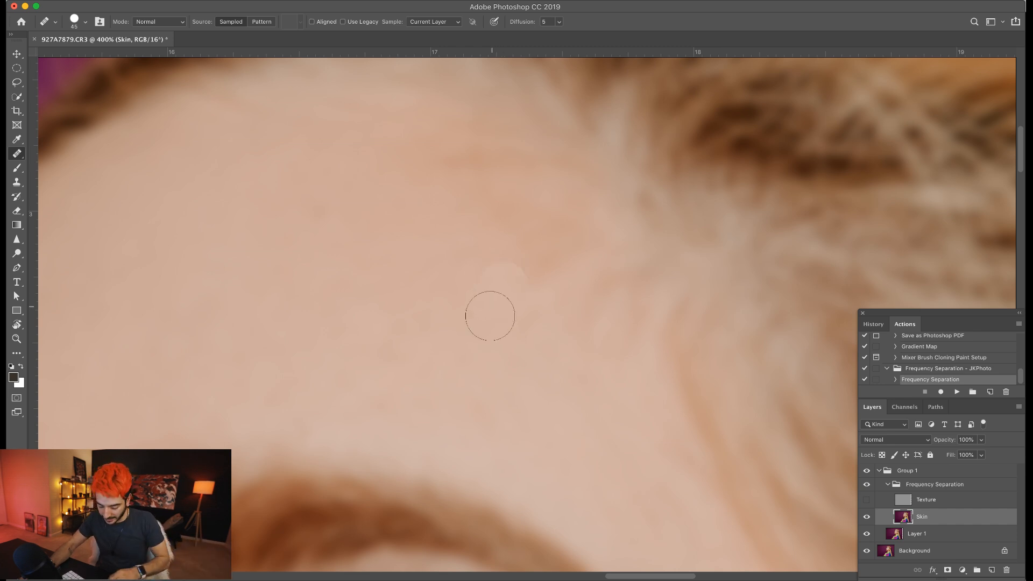
Step: Heal the blotches on the forehead just above the brow, sampling clean skin nearby for each spot
{"action": "scroll", "coordinate": [503, 338], "scroll_direction": "left", "scroll_amount": 3}
{"action": "scroll", "coordinate": [502, 338], "scroll_direction": "down", "scroll_amount": 2}
{"action": "left_click", "coordinate": [372, 385], "text": "alt"}
{"action": "left_click", "coordinate": [322, 366]}
{"action": "left_click", "coordinate": [323, 353], "text": "alt"}
{"action": "left_click", "coordinate": [393, 360]}
{"action": "left_click", "coordinate": [372, 352], "text": "alt"}
{"action": "left_click", "coordinate": [425, 372]}
{"action": "left_click", "coordinate": [441, 332]}
{"action": "left_click", "coordinate": [424, 345], "text": "alt"}
{"action": "left_click", "coordinate": [468, 337]}
{"action": "left_click", "coordinate": [452, 356], "text": "alt"}
Step: Heal the patches above the outer part of the brow and back toward the middle of the forehead
{"action": "left_click", "coordinate": [474, 385], "text": "alt"}
{"action": "left_click", "coordinate": [530, 395]}
{"action": "left_click", "coordinate": [575, 390], "text": "alt"}
{"action": "left_click", "coordinate": [570, 362], "text": "alt"}
{"action": "left_click", "coordinate": [522, 341]}
{"action": "left_click", "coordinate": [468, 330]}
{"action": "left_click", "coordinate": [442, 302], "text": "alt"}
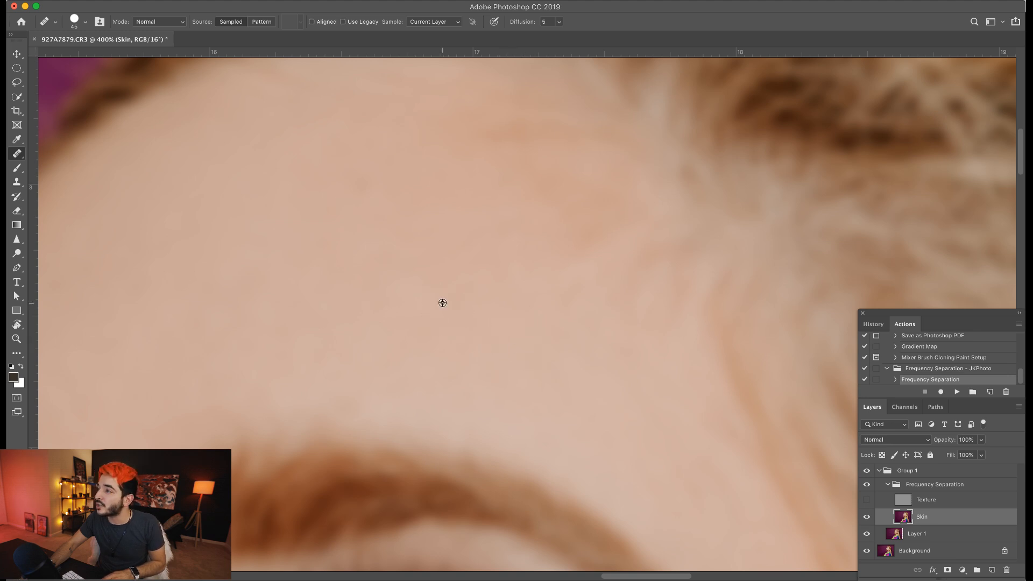
Step: Remove the small dark spot in the middle of the forehead using skin sampled beside it
{"action": "left_click", "coordinate": [392, 269], "text": "alt"}
{"action": "left_click_drag", "start_coordinate": [385, 287], "coordinate": [486, 348]}
{"action": "left_click", "coordinate": [463, 251]}
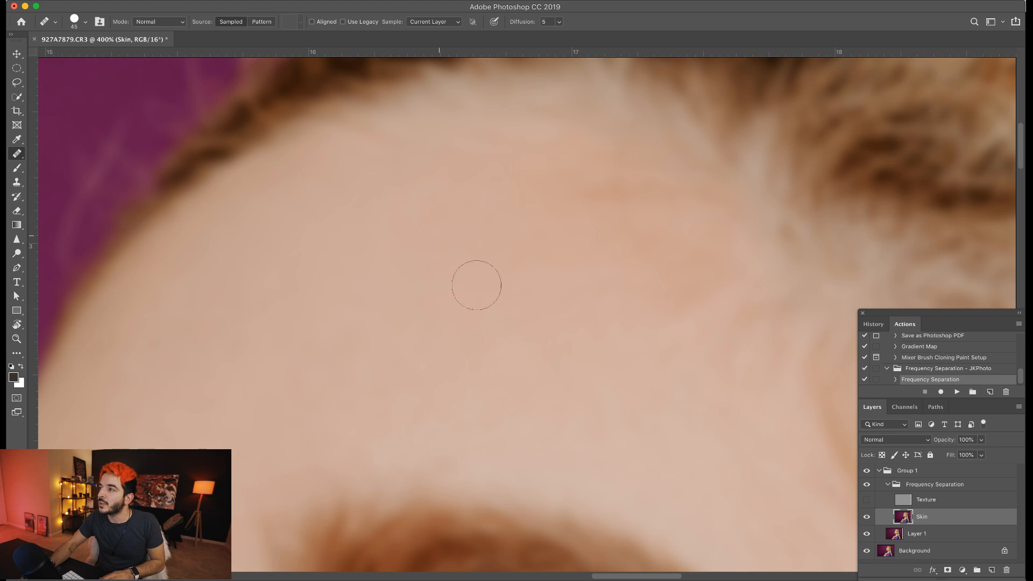
{"action": "left_click_drag", "start_coordinate": [454, 301], "coordinate": [515, 258]}
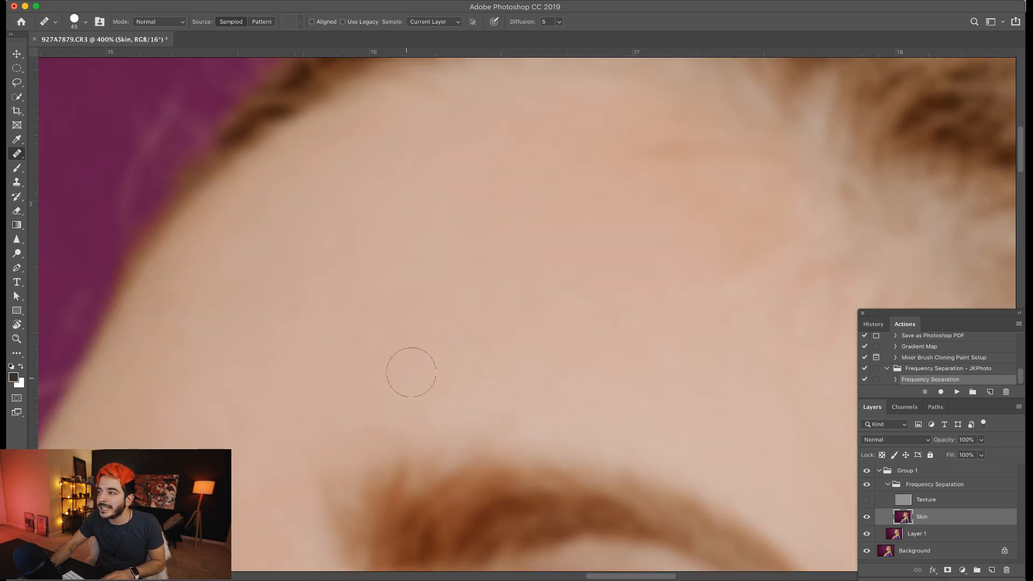
Step: Heal the uneven tones on the far side of the forehead, near the face edge against the purple background
{"action": "left_click_drag", "start_coordinate": [498, 406], "coordinate": [530, 344]}
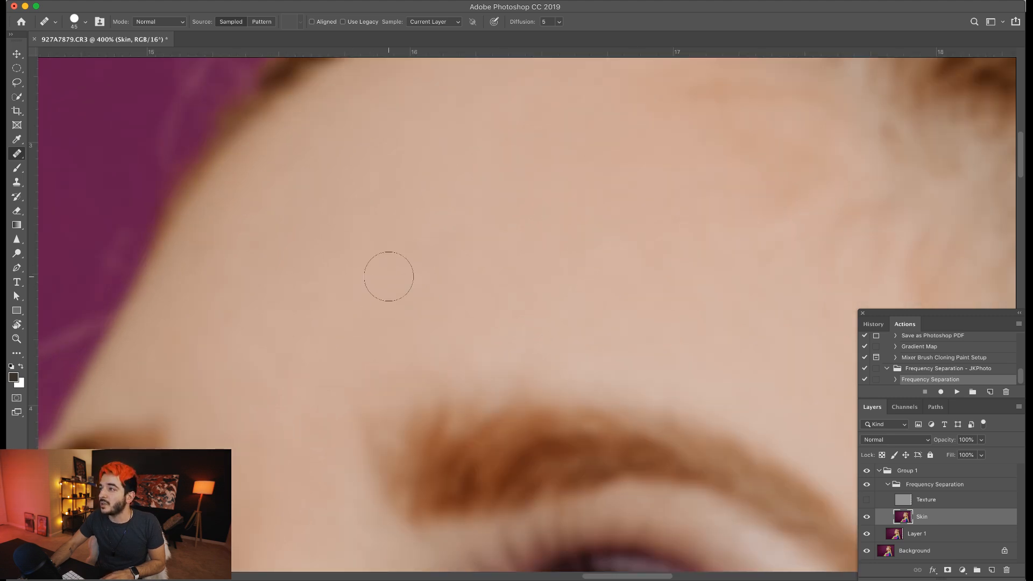
{"action": "left_click", "coordinate": [350, 252], "text": "alt"}
{"action": "left_click", "coordinate": [313, 288]}
{"action": "left_click_drag", "start_coordinate": [321, 286], "coordinate": [377, 258]}
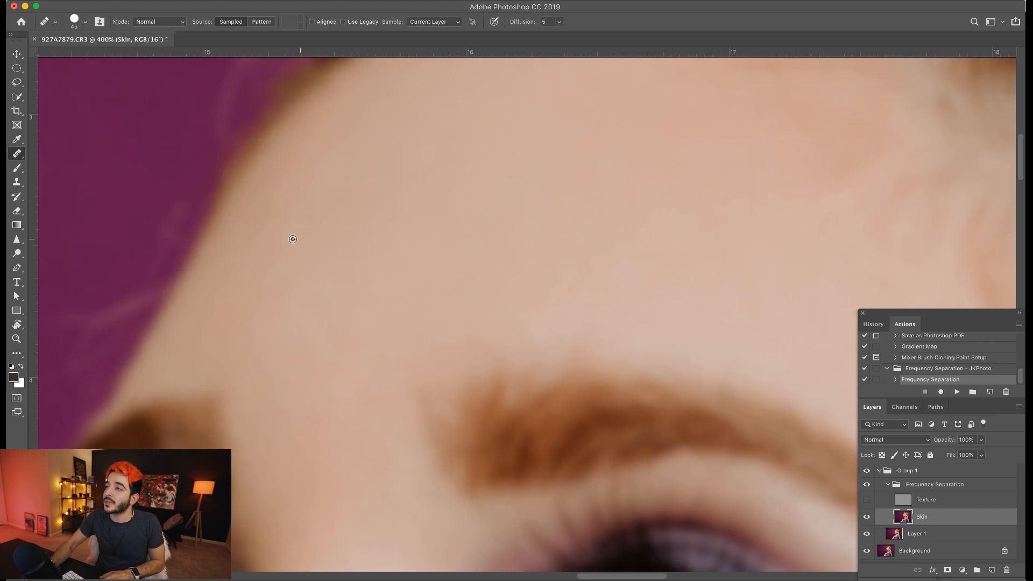
{"action": "left_click", "coordinate": [285, 234], "text": "alt"}
{"action": "left_click", "coordinate": [289, 295]}
{"action": "left_click", "coordinate": [293, 288], "text": "alt"}
{"action": "left_click", "coordinate": [237, 316]}
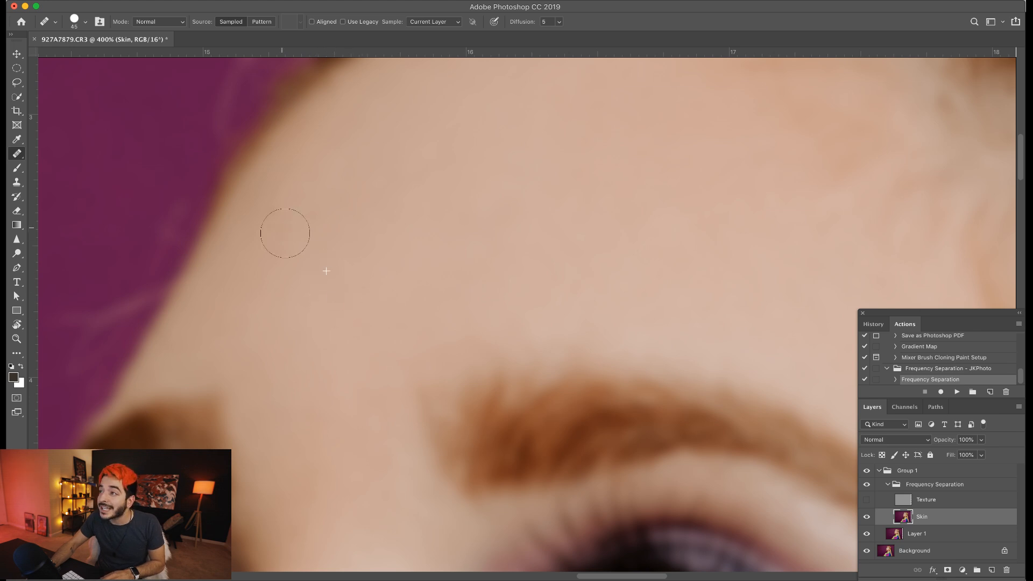
Step: Even out the skin between the eyebrows down toward the bridge of the nose
{"action": "scroll", "coordinate": [280, 201], "scroll_direction": "down", "scroll_amount": 4}
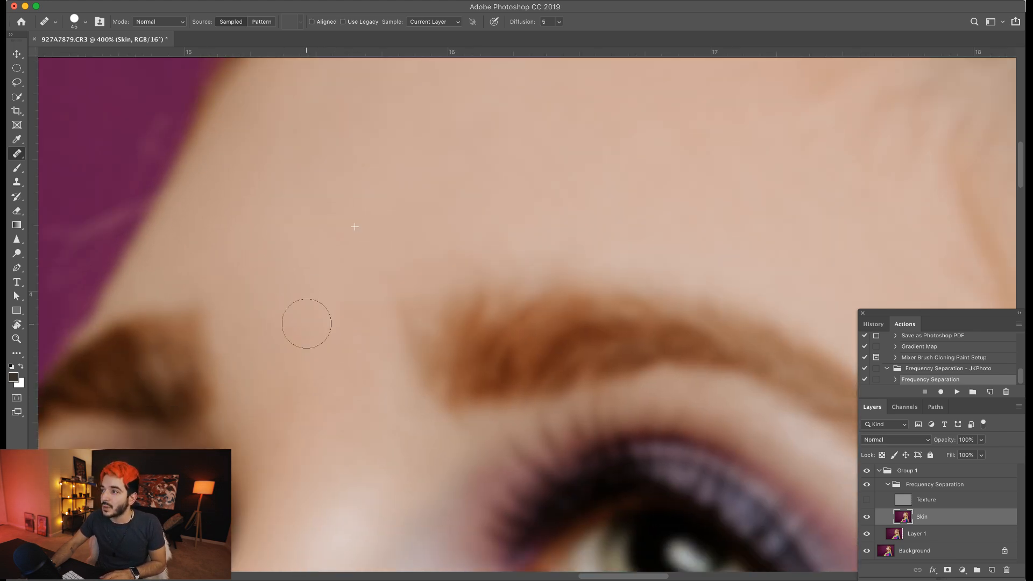
{"action": "left_click_drag", "start_coordinate": [288, 357], "coordinate": [312, 310]}
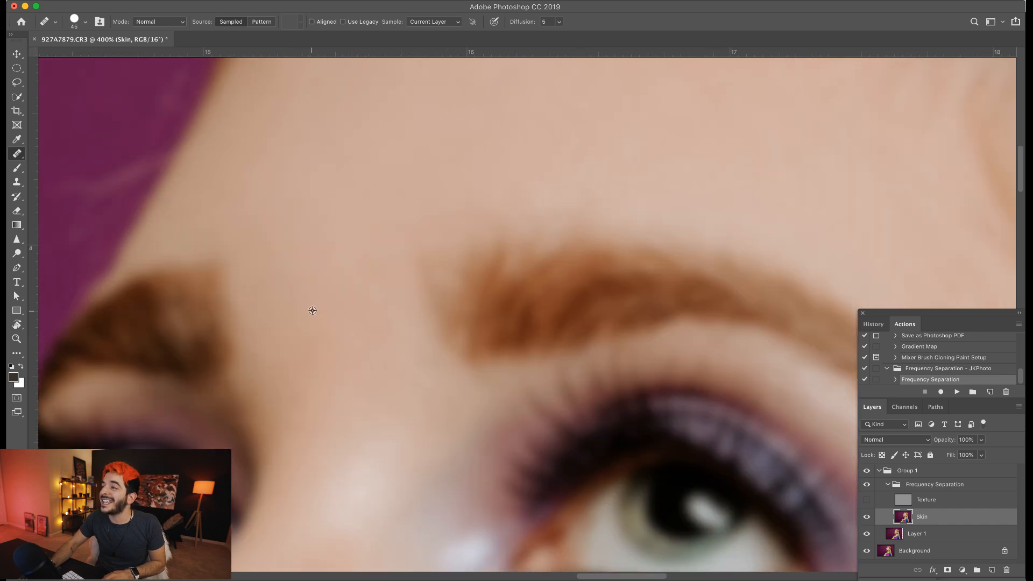
{"action": "left_click", "coordinate": [324, 347], "text": "alt"}
{"action": "left_click_drag", "start_coordinate": [321, 379], "coordinate": [300, 390]}
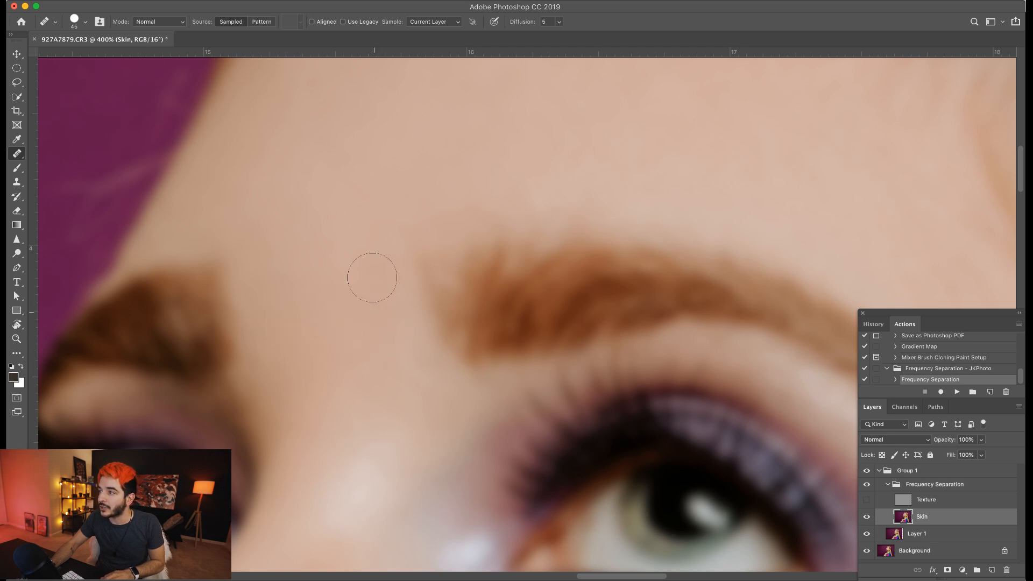
Step: Smooth the skin tone above the brow's outer end, working up from the temple toward the hairline
{"action": "scroll", "coordinate": [362, 279], "scroll_direction": "down", "scroll_amount": 2}
{"action": "left_click_drag", "start_coordinate": [320, 236], "coordinate": [290, 302]}
{"action": "left_click_drag", "start_coordinate": [467, 249], "coordinate": [224, 227]}
{"action": "left_click_drag", "start_coordinate": [650, 305], "coordinate": [523, 316]}
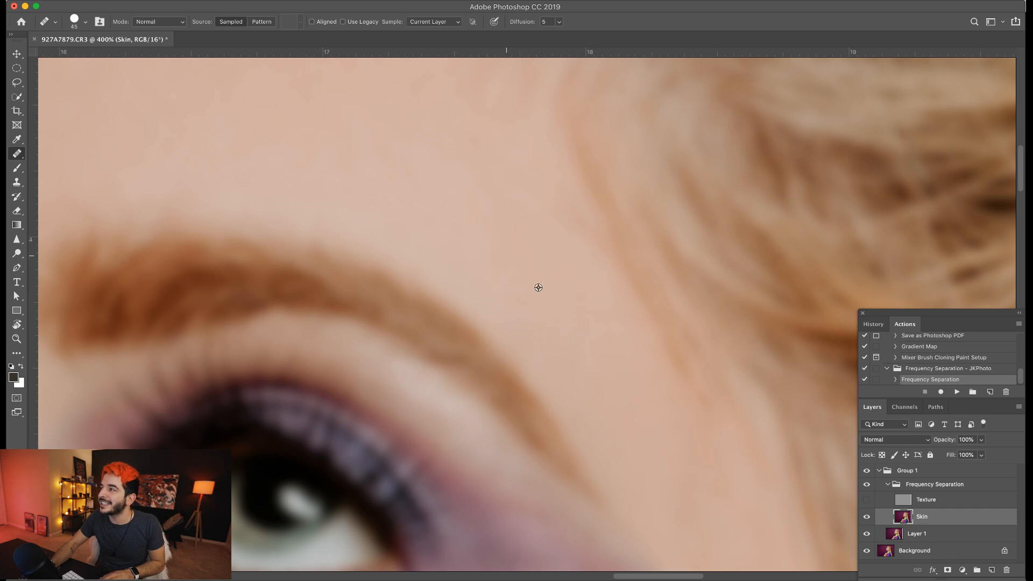
{"action": "left_click_drag", "start_coordinate": [530, 260], "coordinate": [542, 294]}
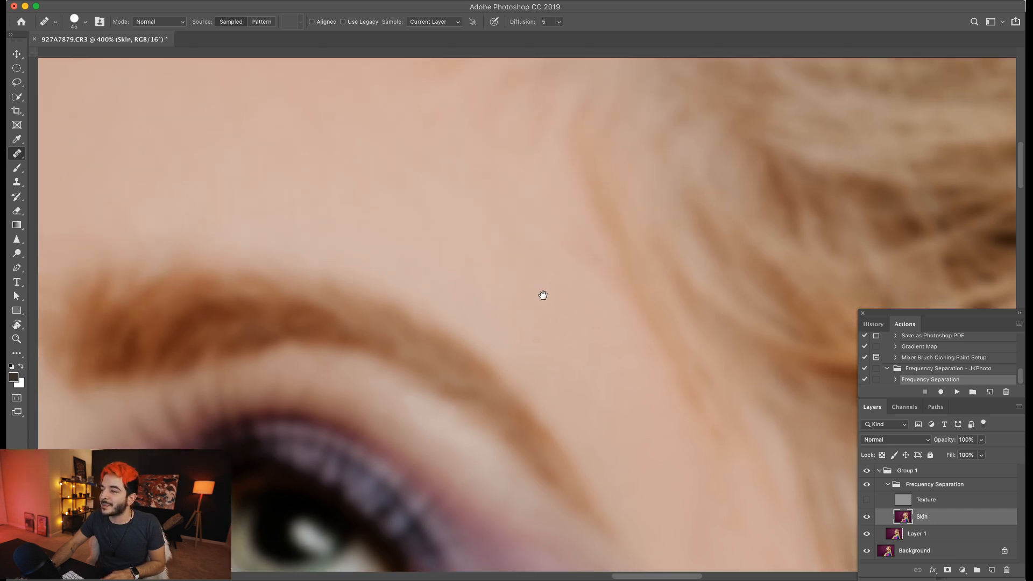
{"action": "left_click_drag", "start_coordinate": [542, 295], "coordinate": [548, 351]}
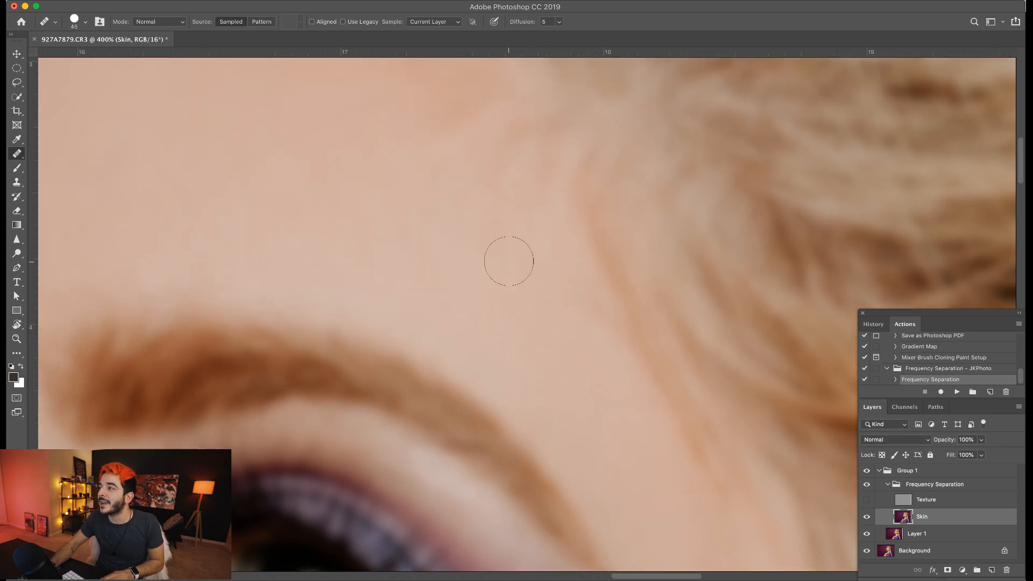
{"action": "left_click_drag", "start_coordinate": [482, 254], "coordinate": [508, 327]}
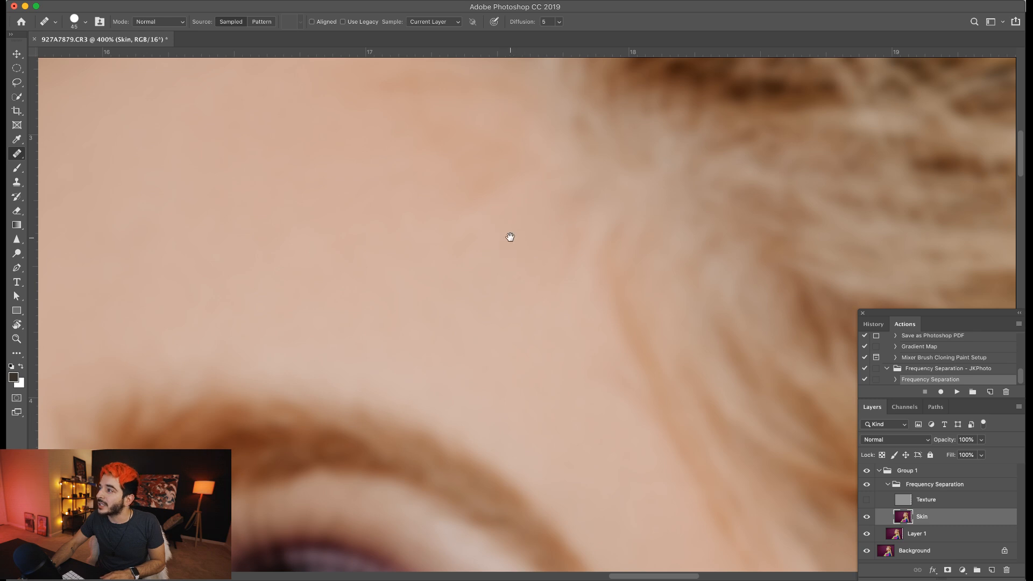
{"action": "left_click_drag", "start_coordinate": [509, 235], "coordinate": [521, 279]}
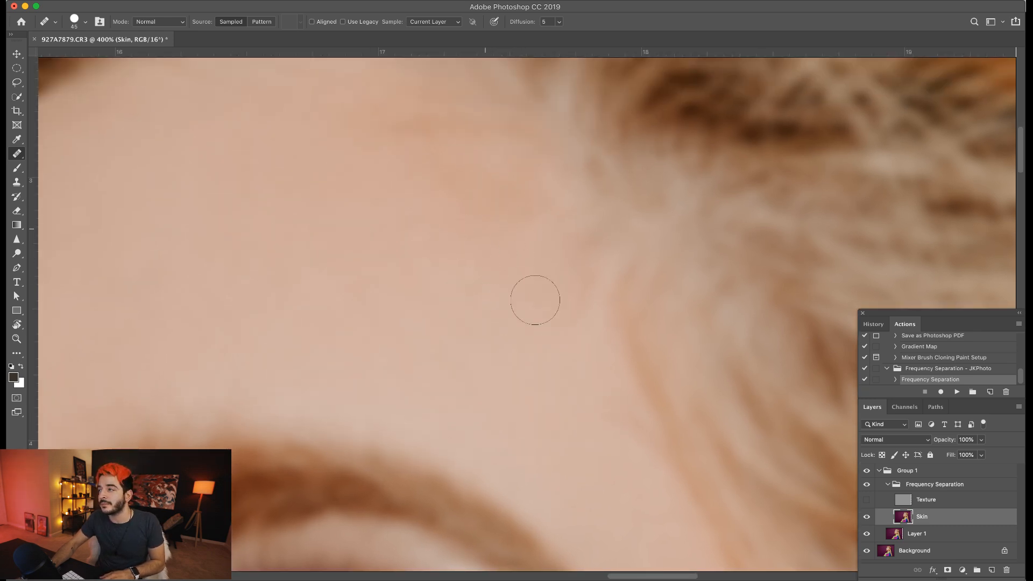
Step: Heal the reddish patch on the outer forehead and the skin beside the temple hairline
{"action": "left_click", "coordinate": [479, 171]}
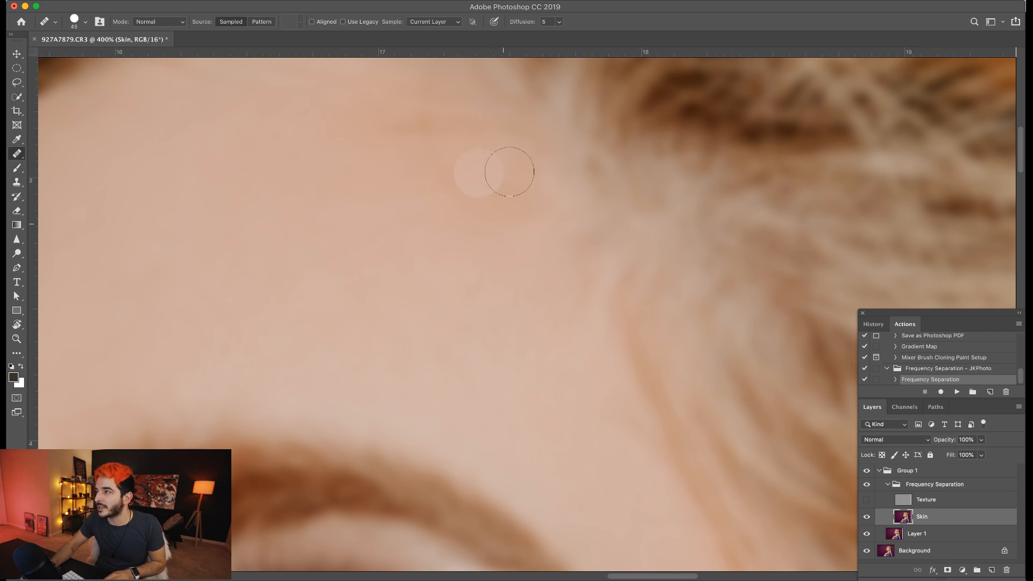
{"action": "left_click", "coordinate": [624, 258]}
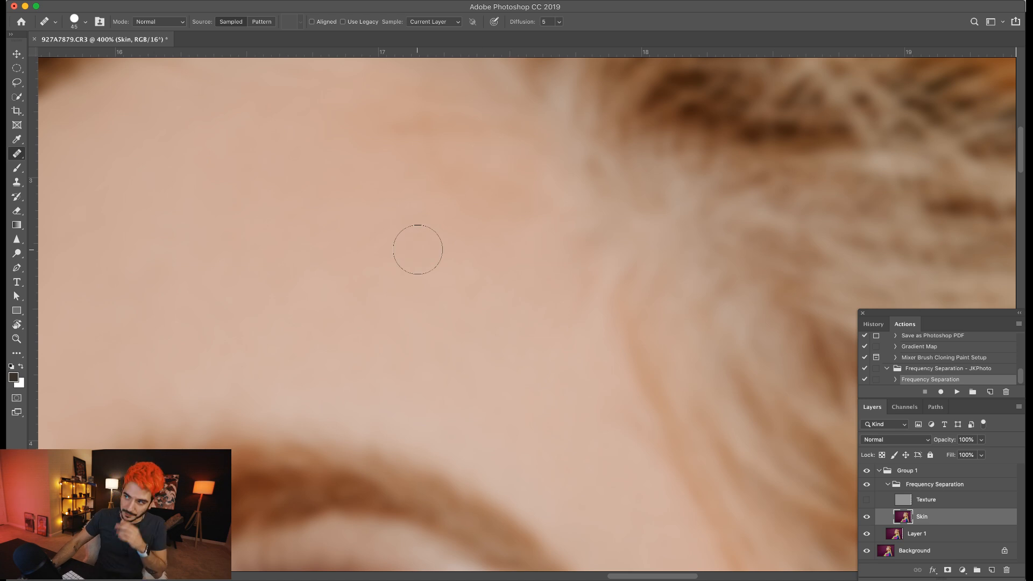
{"action": "left_click_drag", "start_coordinate": [417, 246], "coordinate": [412, 325]}
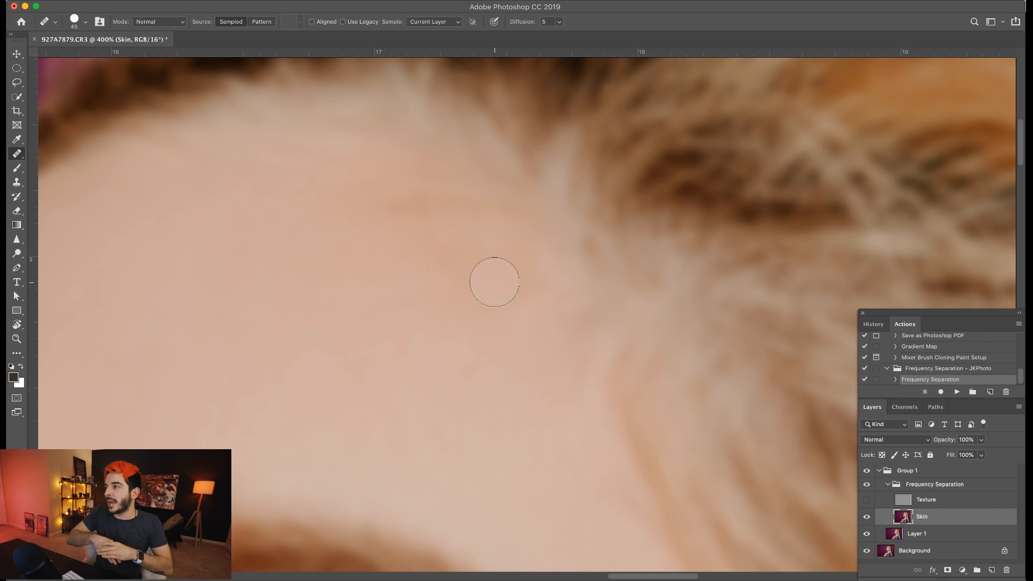
{"action": "left_click", "coordinate": [605, 278]}
{"action": "left_click", "coordinate": [599, 333]}
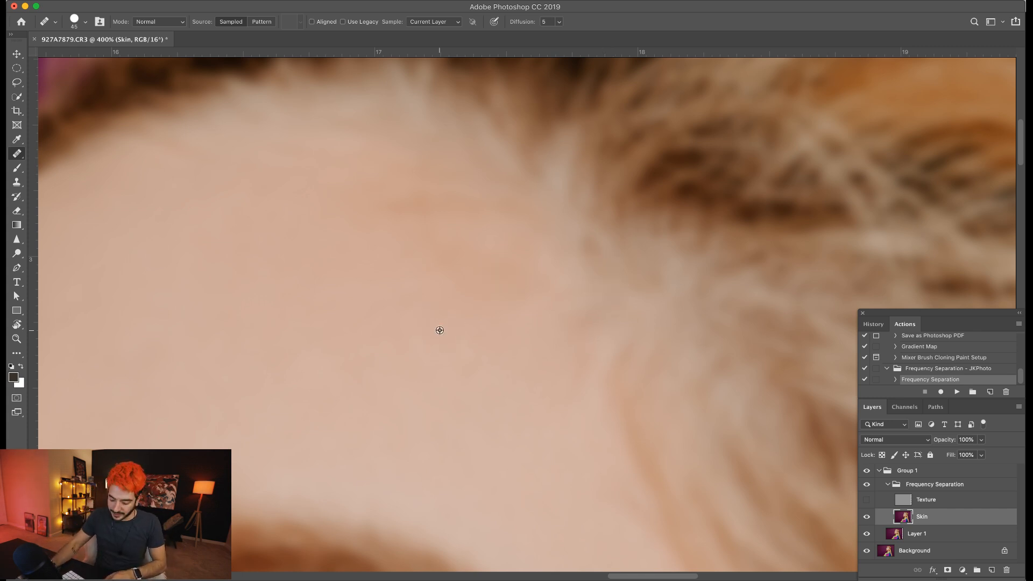
Step: Heal the reddish horizontal streaks high on the forehead below the hairline, resampling adjacent skin between dabs
{"action": "left_click", "coordinate": [397, 209]}
{"action": "left_click", "coordinate": [362, 203], "text": "alt"}
{"action": "left_click", "coordinate": [415, 205]}
{"action": "left_click", "coordinate": [354, 193], "text": "alt"}
{"action": "left_click", "coordinate": [436, 203]}
{"action": "left_click", "coordinate": [475, 210]}
{"action": "left_click", "coordinate": [371, 206], "text": "alt"}
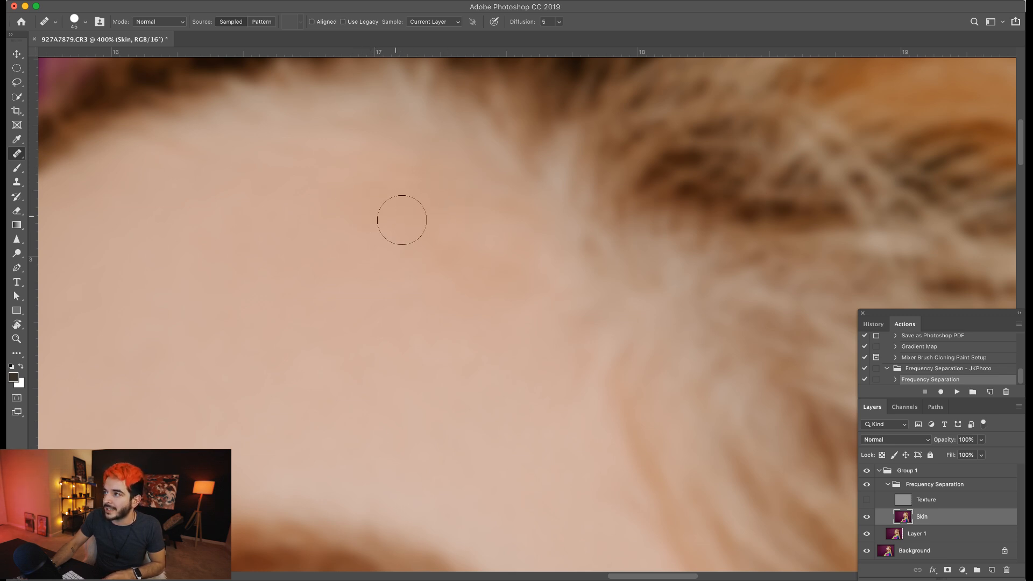
{"action": "left_click", "coordinate": [412, 228], "text": "alt"}
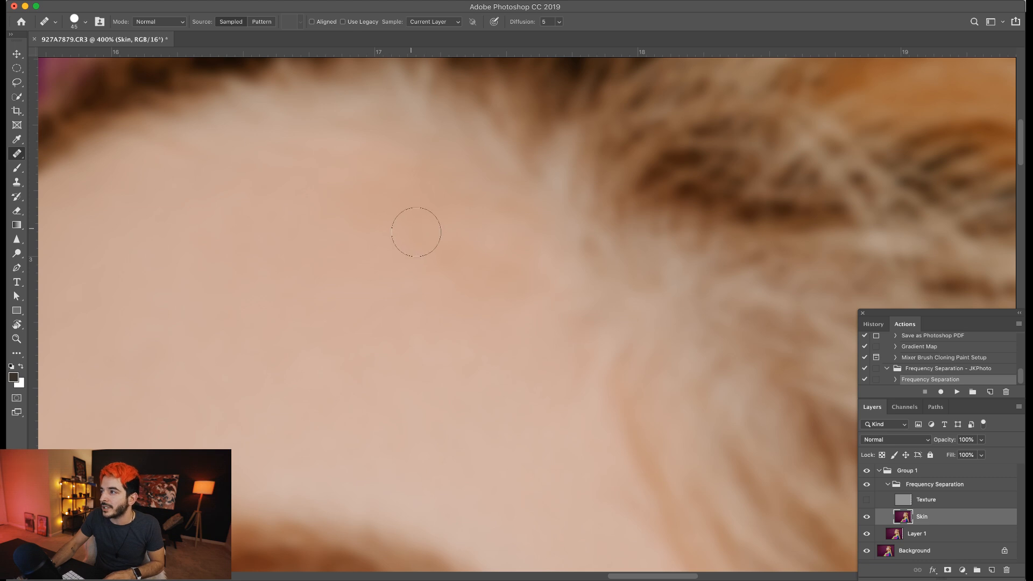
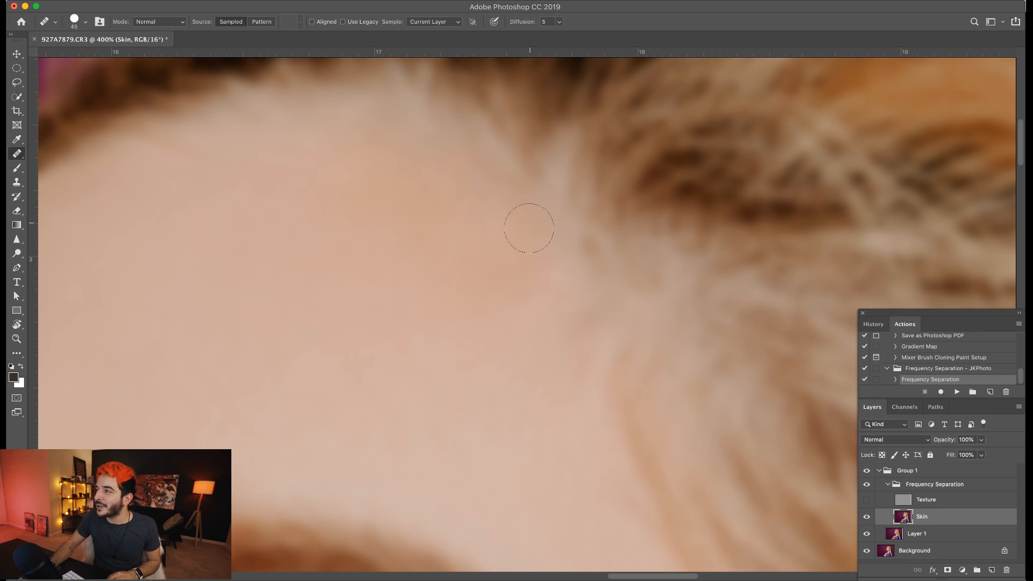
Step: Blend the uneven colour along the edge where the outer forehead meets the temple hair
{"action": "left_click", "coordinate": [541, 306]}
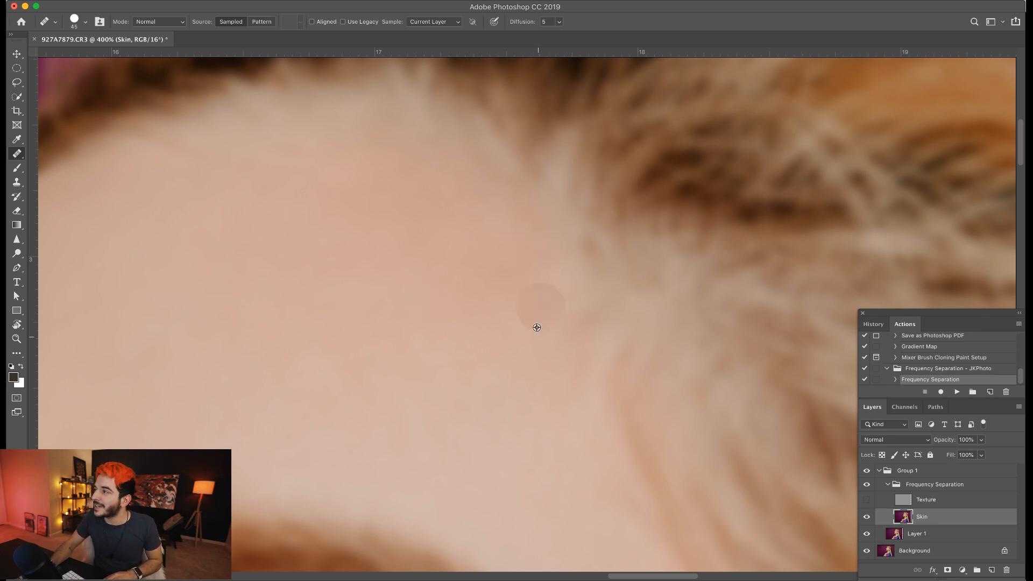
{"action": "left_click", "coordinate": [520, 265], "text": "alt"}
{"action": "left_click", "coordinate": [528, 230]}
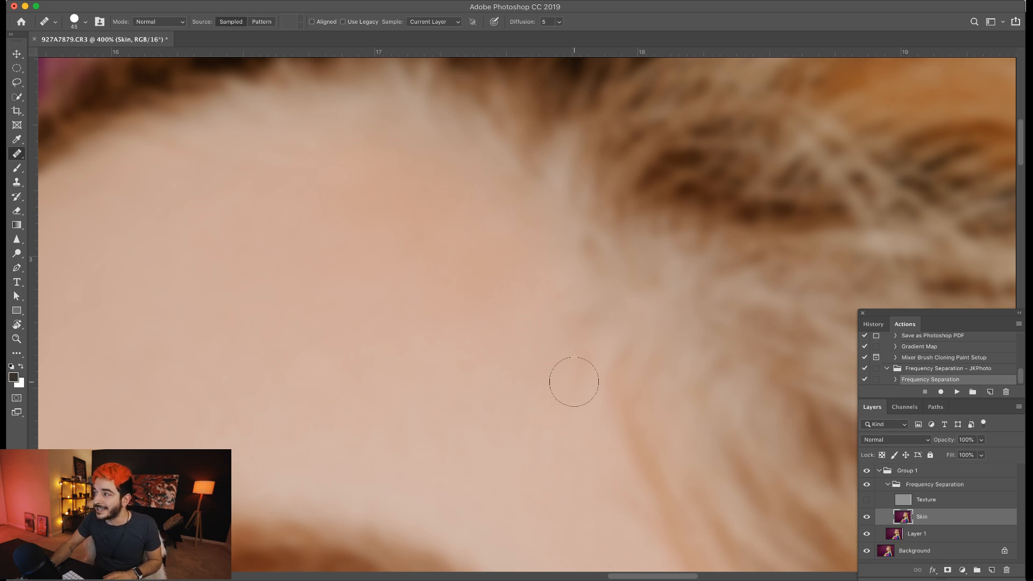
{"action": "left_click", "coordinate": [574, 353], "text": "alt"}
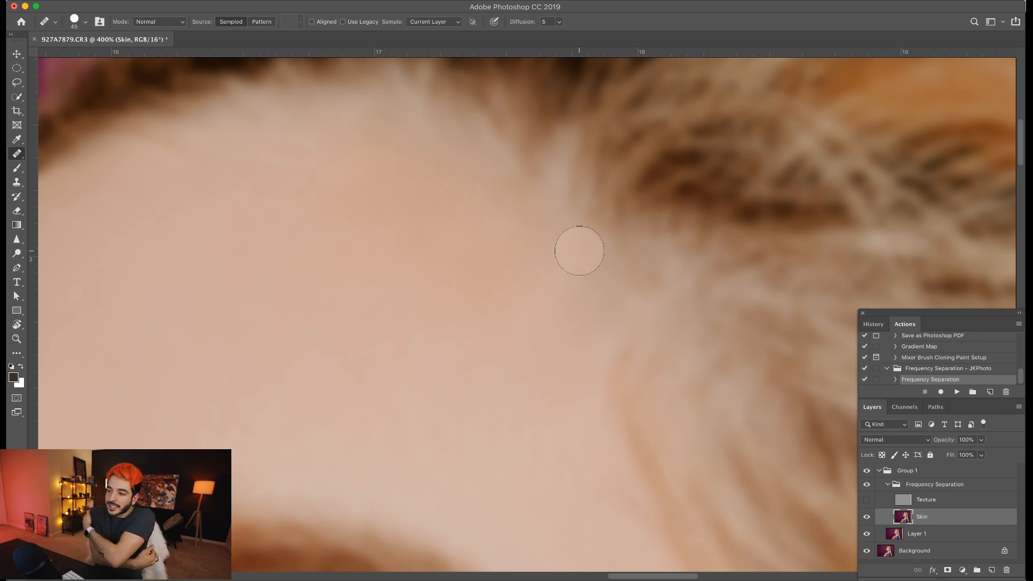
{"action": "mouse_move", "coordinate": [579, 251]}
{"action": "left_mouse_down"}
{"action": "mouse_move", "coordinate": [567, 276]}
{"action": "mouse_move", "coordinate": [562, 463]}
{"action": "left_mouse_up"}
{"action": "left_click_drag", "start_coordinate": [555, 205], "coordinate": [556, 194]}
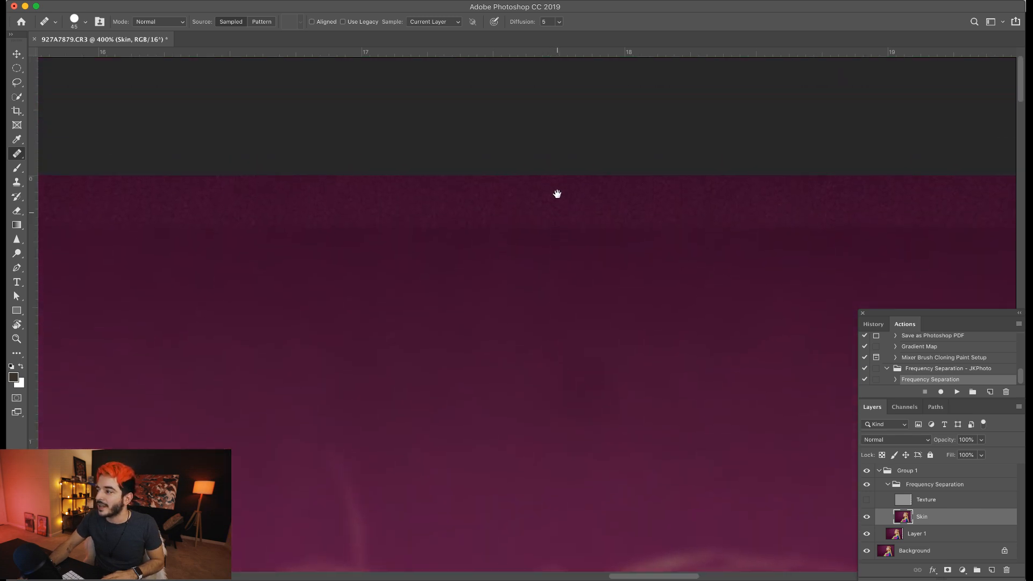
Step: Even out the skin along the temple hairline above the brow's outer end with the Healing Brush, resampling nearby skin between dabs
{"action": "left_click_drag", "start_coordinate": [535, 468], "coordinate": [565, 254]}
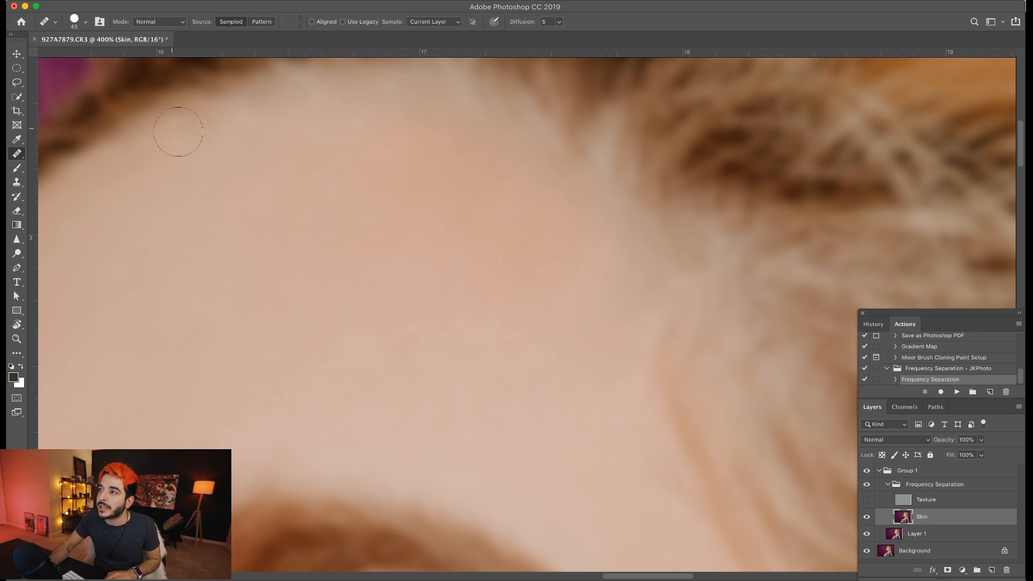
{"action": "left_click_drag", "start_coordinate": [551, 243], "coordinate": [556, 263]}
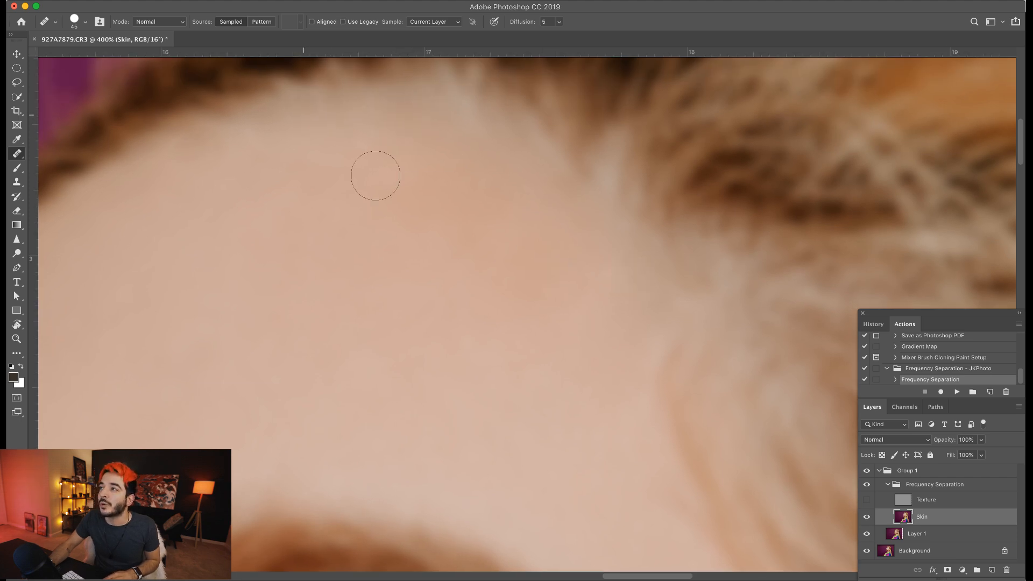
{"action": "scroll", "coordinate": [450, 193], "scroll_direction": "down", "scroll_amount": 5}
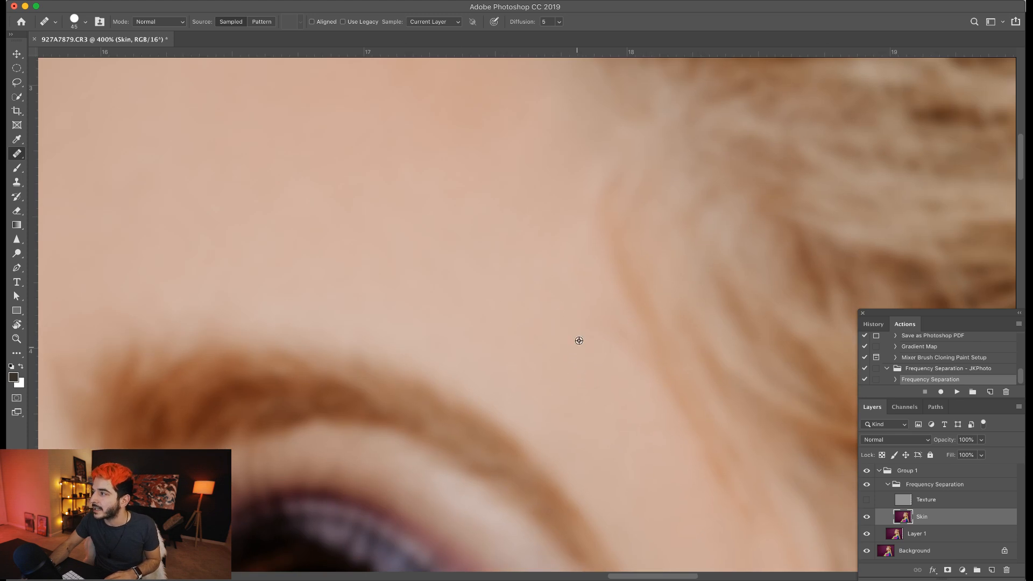
{"action": "left_click_drag", "start_coordinate": [532, 335], "coordinate": [532, 361]}
{"action": "left_click", "coordinate": [563, 308], "text": "alt"}
{"action": "left_click", "coordinate": [579, 279]}
{"action": "left_click", "coordinate": [577, 274], "text": "alt"}
{"action": "left_click", "coordinate": [587, 256]}
{"action": "left_click", "coordinate": [588, 260], "text": "alt"}
{"action": "left_click", "coordinate": [595, 226]}
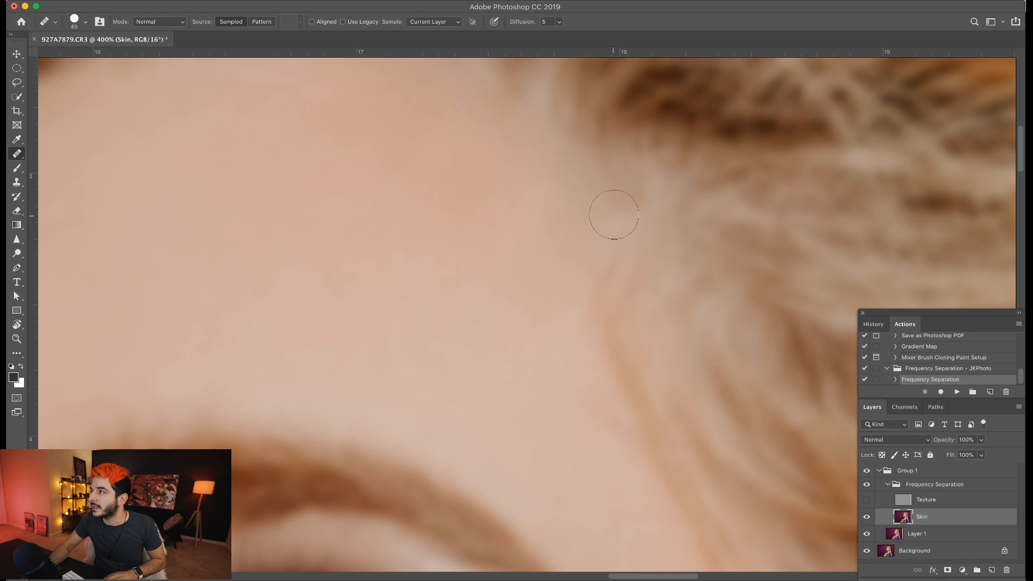
{"action": "left_click", "coordinate": [600, 224], "text": "alt"}
{"action": "left_click", "coordinate": [637, 202]}
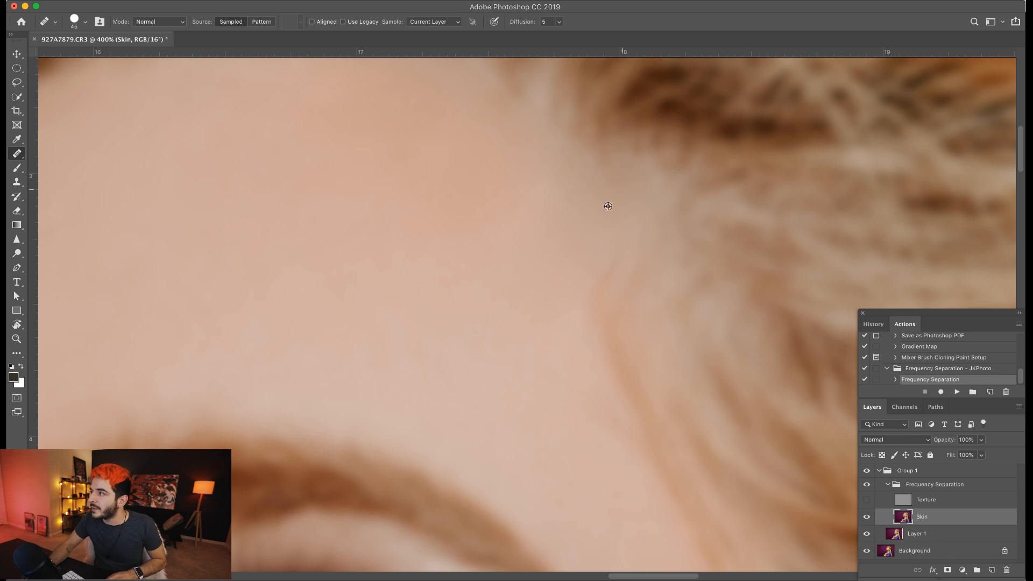
Step: Examine the skin tone from the temple down past the outer eye corner and back across the whole forehead
{"action": "scroll", "coordinate": [537, 283], "scroll_direction": "down", "scroll_amount": 5}
{"action": "scroll", "coordinate": [537, 283], "scroll_direction": "right", "scroll_amount": 2}
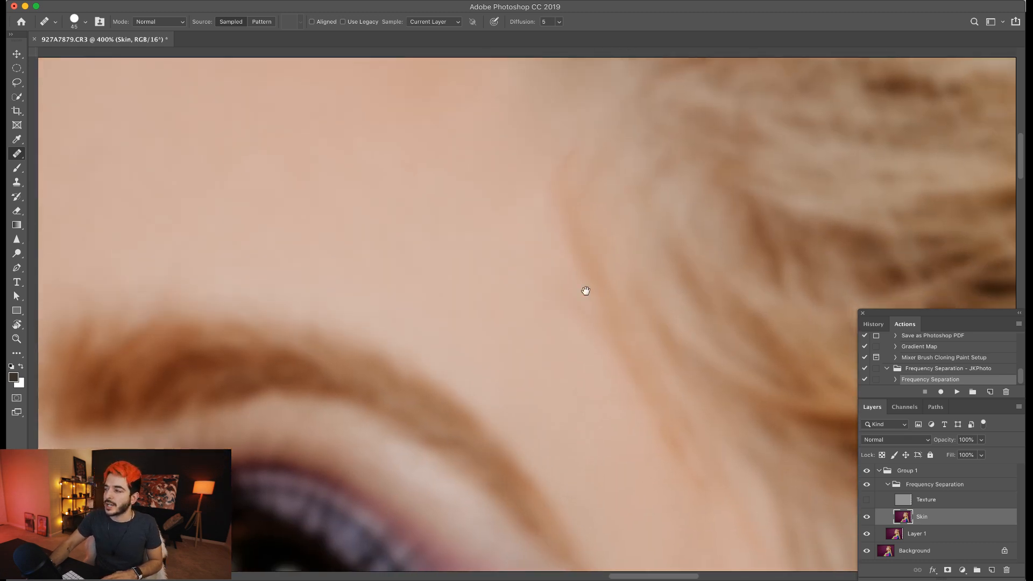
{"action": "scroll", "coordinate": [639, 243], "scroll_direction": "down", "scroll_amount": 5}
{"action": "scroll", "coordinate": [712, 433], "scroll_direction": "down", "scroll_amount": 6}
{"action": "scroll", "coordinate": [712, 433], "scroll_direction": "right", "scroll_amount": 3}
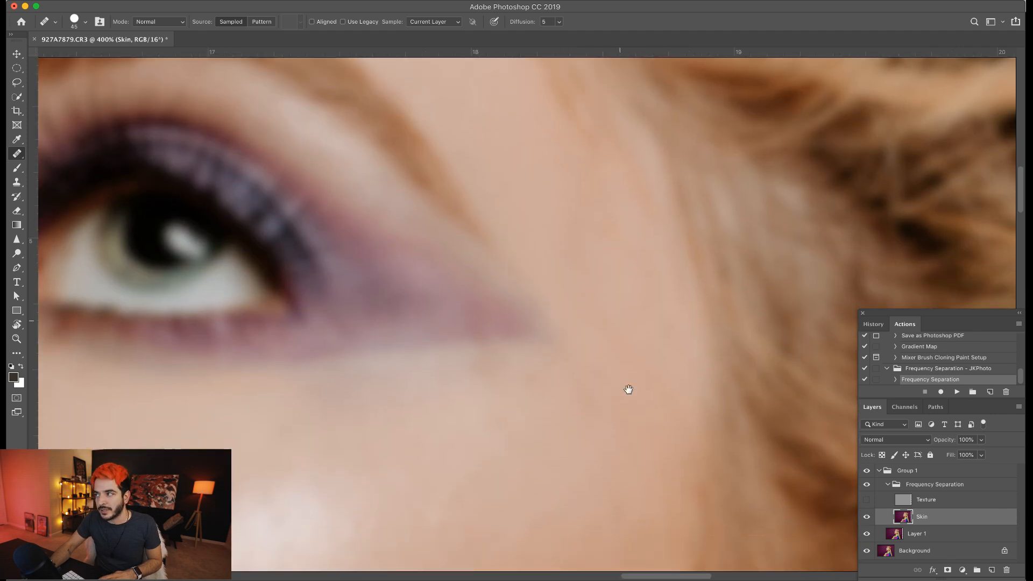
{"action": "scroll", "coordinate": [625, 372], "scroll_direction": "down", "scroll_amount": 2}
{"action": "scroll", "coordinate": [624, 371], "scroll_direction": "right", "scroll_amount": 1}
{"action": "scroll", "coordinate": [611, 398], "scroll_direction": "up", "scroll_amount": 10}
{"action": "scroll", "coordinate": [611, 398], "scroll_direction": "left", "scroll_amount": 4}
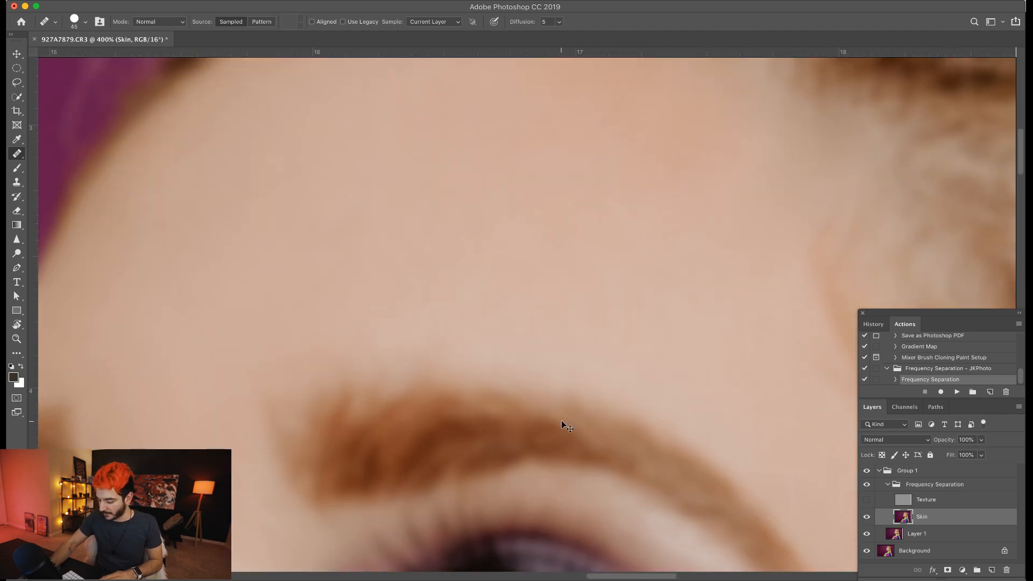
{"action": "key", "text": "super+minus"}
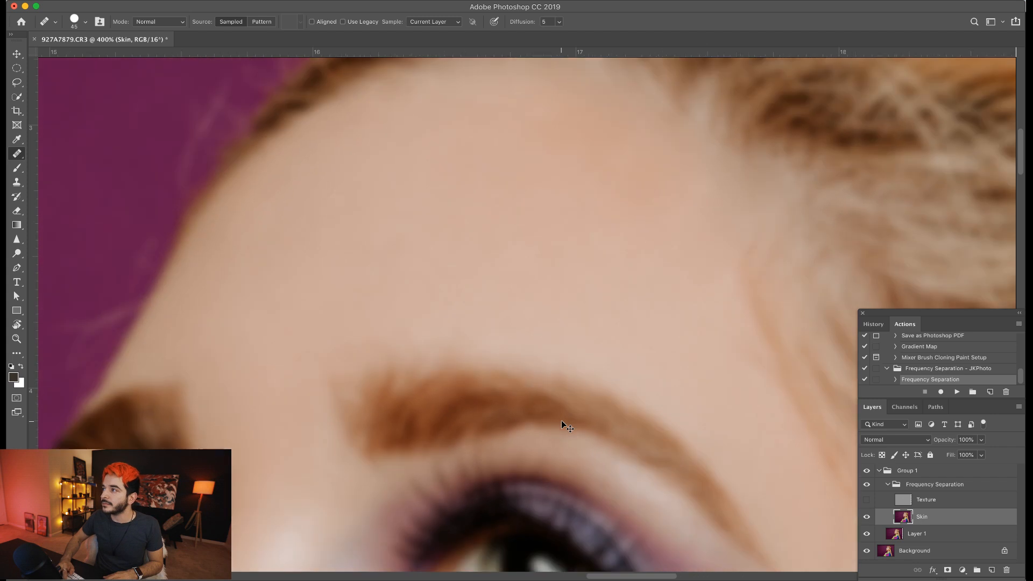
{"action": "left_click_drag", "start_coordinate": [624, 349], "coordinate": [612, 411]}
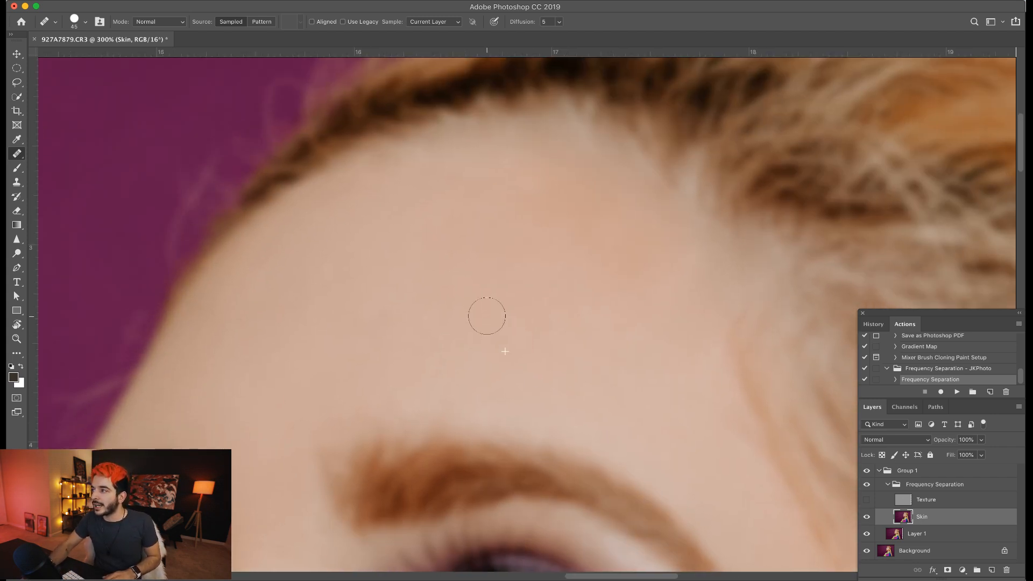
Step: Heal uneven tones across the forehead on the Skin layer using a 50 px healing brush
{"action": "key", "text": "bracketright"}
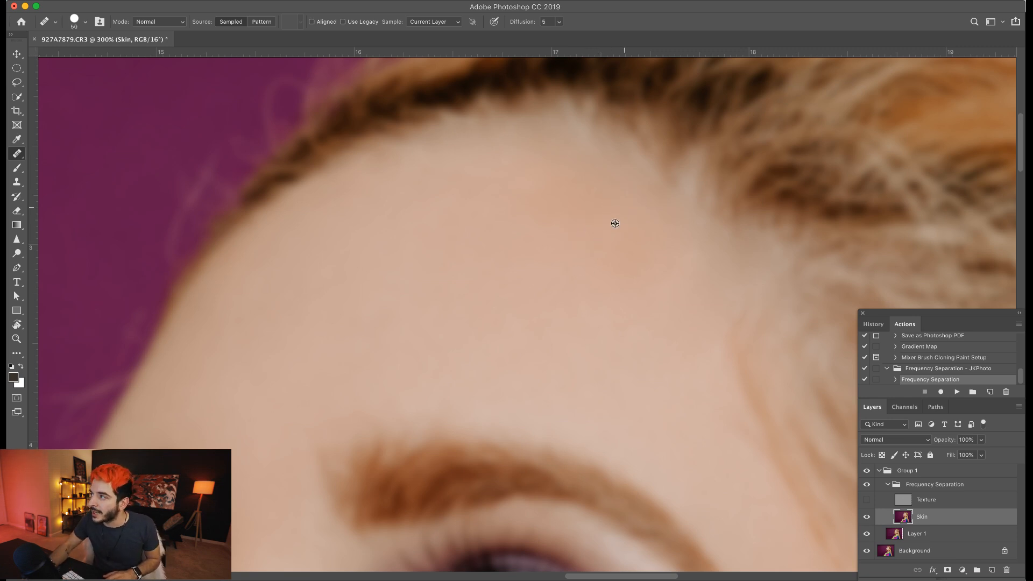
{"action": "left_click", "coordinate": [424, 182], "text": "alt"}
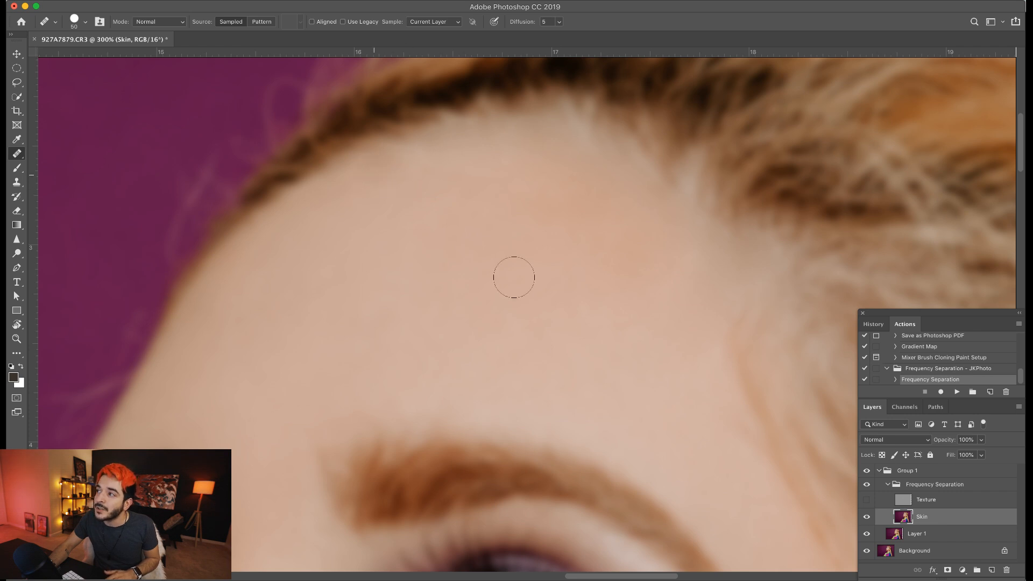
{"action": "scroll", "coordinate": [602, 373], "scroll_direction": "down", "scroll_amount": 5}
{"action": "scroll", "coordinate": [634, 398], "scroll_direction": "up", "scroll_amount": 5}
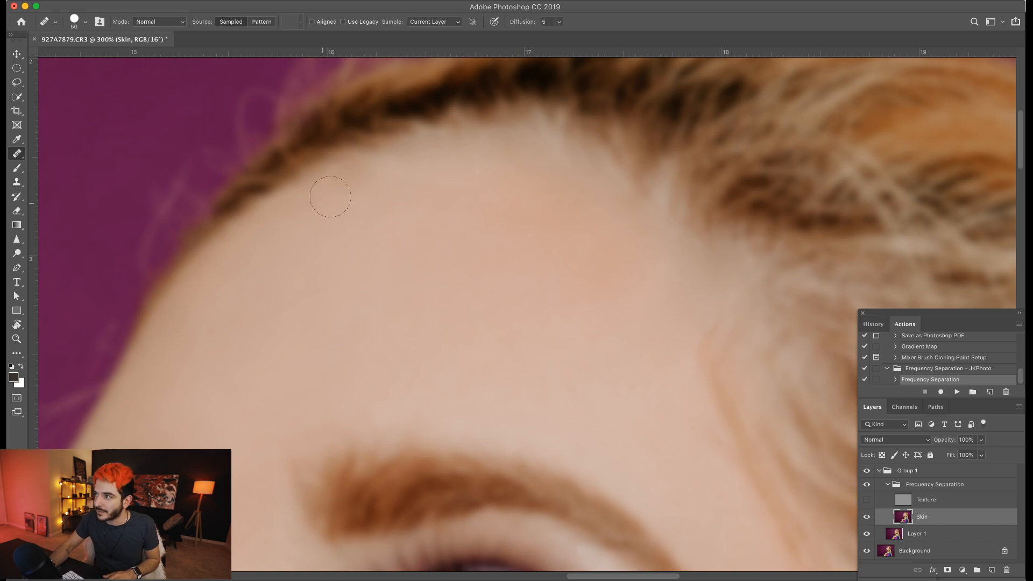
Step: Reduce the healing brush to 40 px and heal blotches in the skin around the eye, keeping the Skin layer below Texture
{"action": "key", "text": "bracketleft"}
{"action": "scroll", "coordinate": [399, 261], "scroll_direction": "down", "scroll_amount": 5}
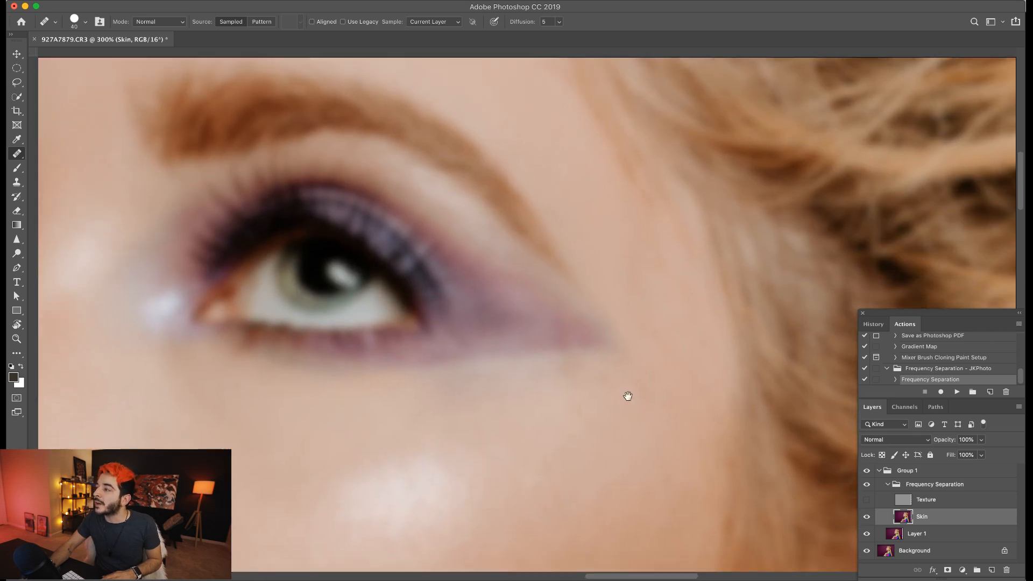
{"action": "mouse_move", "coordinate": [628, 396]}
{"action": "left_mouse_down"}
{"action": "mouse_move", "coordinate": [611, 388]}
{"action": "mouse_move", "coordinate": [499, 398]}
{"action": "mouse_move", "coordinate": [523, 392]}
{"action": "left_mouse_up"}
{"action": "left_click", "coordinate": [129, 385]}
{"action": "left_click", "coordinate": [474, 308]}
{"action": "key", "text": "super+bracketright"}
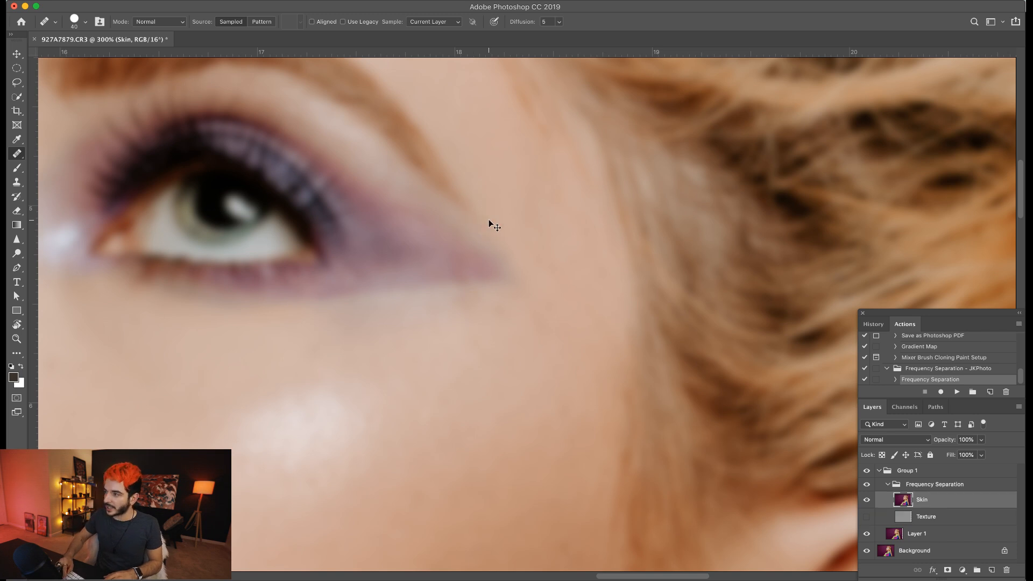
{"action": "key", "text": "super+bracketleft"}
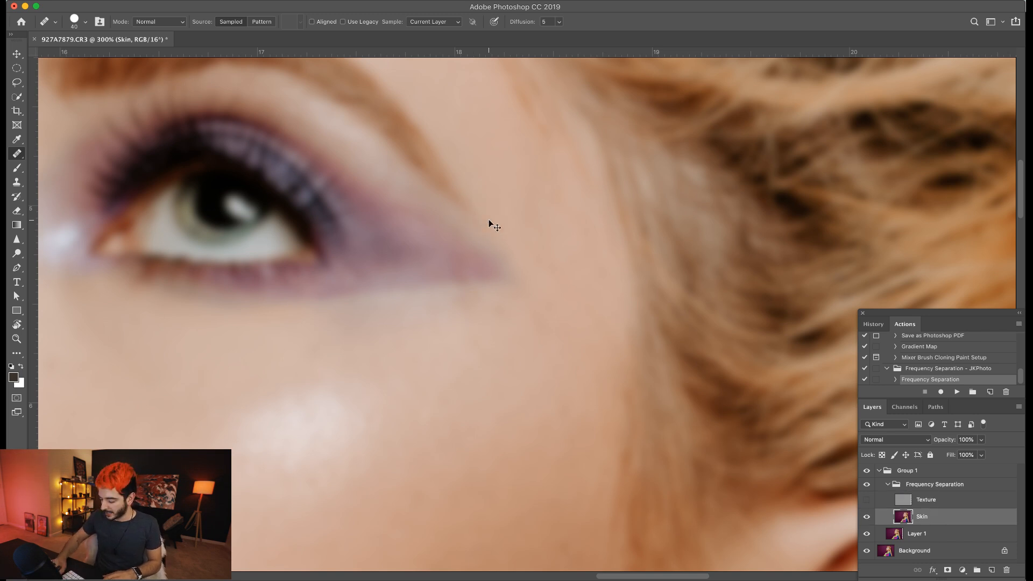
Step: Heal the small blemishes just below the outer corner of the eye from nearby clean skin
{"action": "key", "text": "super+equal"}
{"action": "left_click_drag", "start_coordinate": [447, 266], "coordinate": [388, 324]}
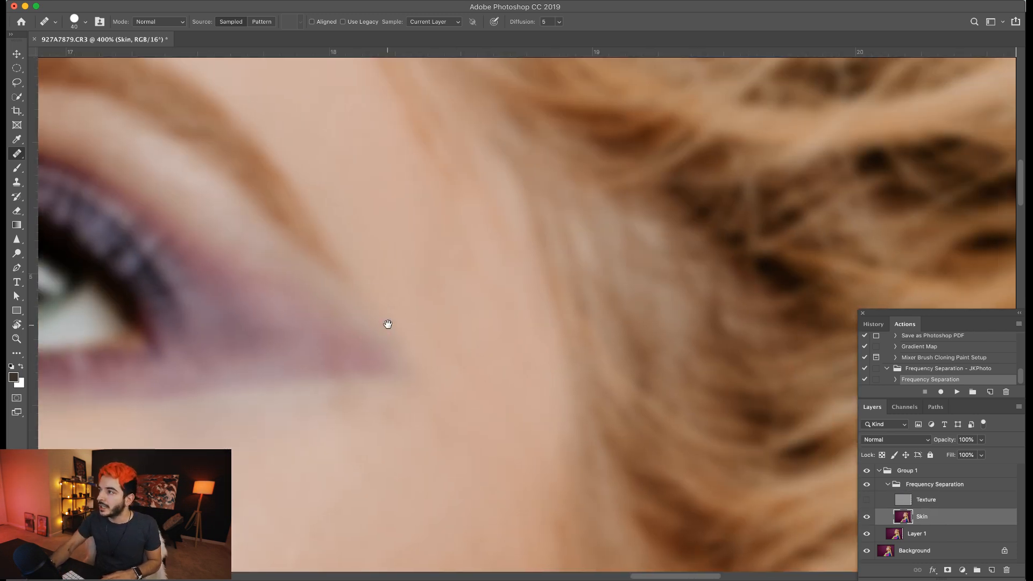
{"action": "left_click", "coordinate": [353, 422], "text": "alt"}
{"action": "left_click", "coordinate": [354, 457]}
Step: Set the healing brush to 45 px and heal the temple skin beside the outer eye corner
{"action": "key", "text": "bracketright"}
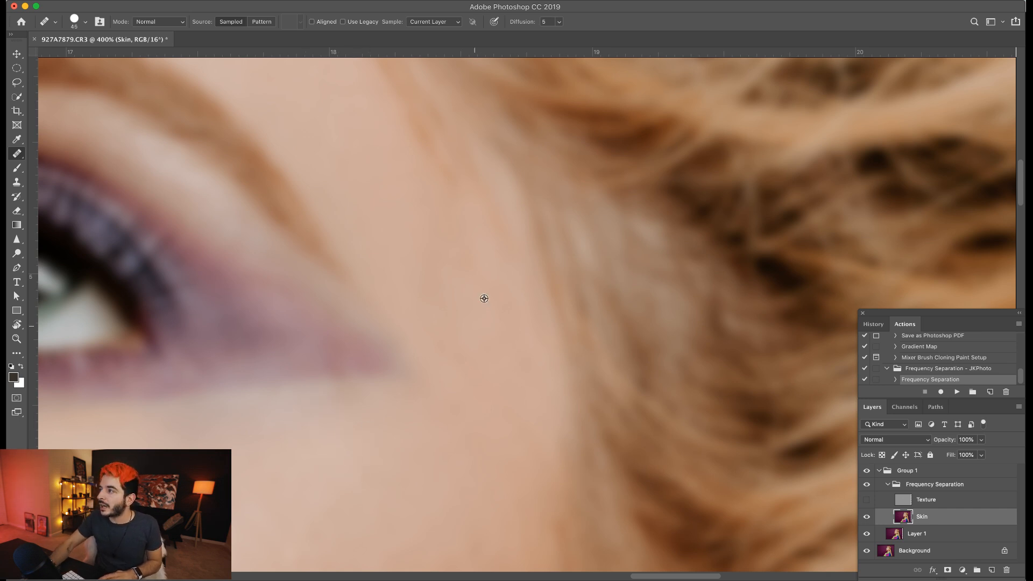
{"action": "left_click", "coordinate": [469, 283], "text": "alt"}
{"action": "left_click", "coordinate": [430, 265]}
{"action": "left_click", "coordinate": [440, 264], "text": "alt"}
{"action": "left_click", "coordinate": [438, 296]}
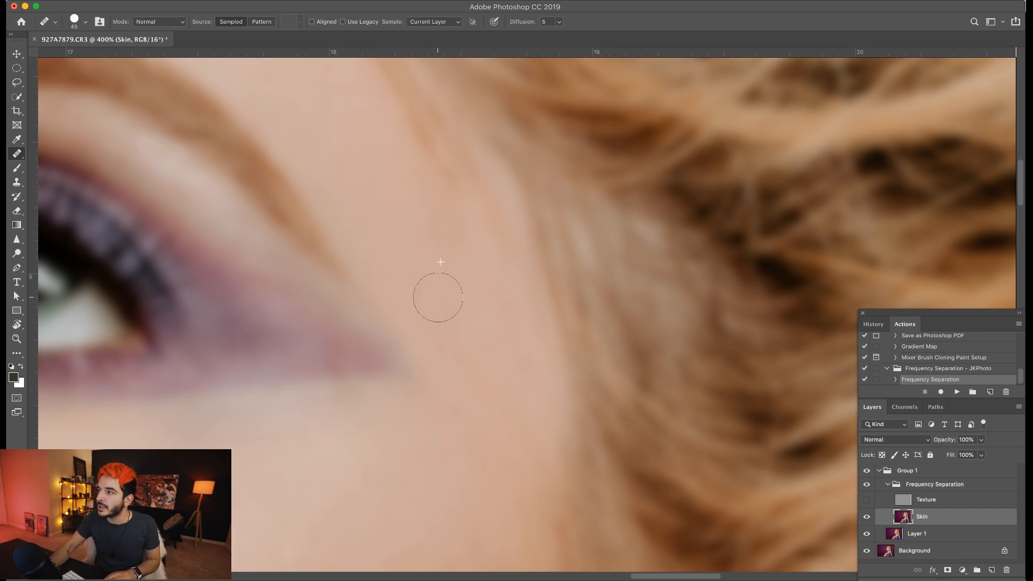
Step: Heal the patchy skin below and outward of the eyeshadow tip, sampling adjacent clean skin for each spot
{"action": "left_click", "coordinate": [452, 344], "text": "alt"}
{"action": "left_click", "coordinate": [465, 380]}
{"action": "left_click", "coordinate": [459, 359], "text": "alt"}
{"action": "left_click", "coordinate": [479, 399]}
{"action": "left_click", "coordinate": [473, 372], "text": "alt"}
{"action": "left_click", "coordinate": [457, 409]}
{"action": "left_click", "coordinate": [459, 413], "text": "alt"}
{"action": "left_click", "coordinate": [439, 410]}
{"action": "left_click", "coordinate": [443, 419], "text": "alt"}
{"action": "left_click", "coordinate": [418, 411]}
Step: Heal the uneven streak on the temple between the eyebrow's tail and the hairline
{"action": "left_click", "coordinate": [451, 289], "text": "alt"}
{"action": "left_click", "coordinate": [446, 244], "text": "alt"}
{"action": "left_click", "coordinate": [444, 240]}
{"action": "left_click", "coordinate": [445, 239], "text": "alt"}
{"action": "left_click", "coordinate": [444, 221]}
{"action": "left_click", "coordinate": [441, 244], "text": "alt"}
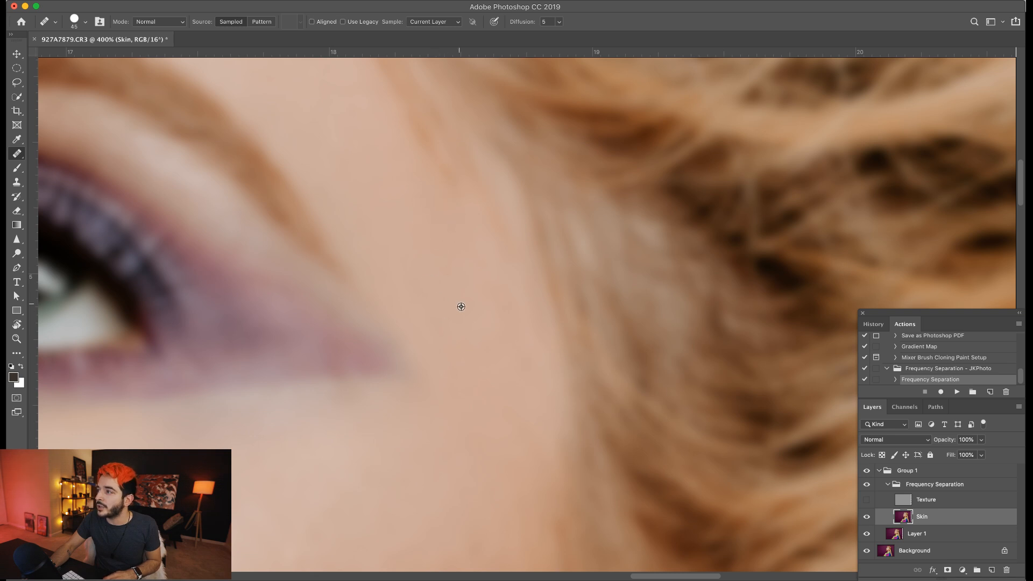
Step: Heal the strip of temple skin right next to the hairline, level with the eye
{"action": "scroll", "coordinate": [498, 309], "scroll_direction": "down", "scroll_amount": 1}
{"action": "left_click", "coordinate": [490, 304], "text": "alt"}
{"action": "left_click", "coordinate": [516, 352]}
{"action": "left_click", "coordinate": [483, 311], "text": "alt"}
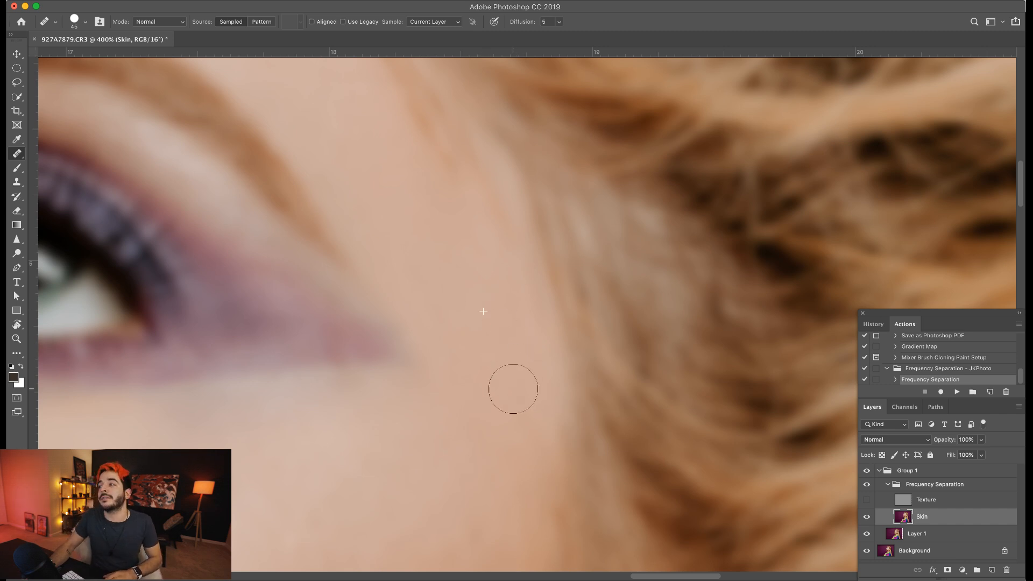
Step: Even out the upper cheek between the eyeshadow tip and the hairline with repeated sampling and healing dabs
{"action": "scroll", "coordinate": [508, 377], "scroll_direction": "down", "scroll_amount": 2}
{"action": "left_click", "coordinate": [502, 322], "text": "alt"}
{"action": "left_click", "coordinate": [477, 364]}
{"action": "left_click", "coordinate": [486, 371], "text": "alt"}
{"action": "left_click", "coordinate": [505, 414]}
{"action": "left_click", "coordinate": [501, 399], "text": "alt"}
{"action": "left_click", "coordinate": [509, 437]}
{"action": "left_click", "coordinate": [506, 407], "text": "alt"}
{"action": "left_click", "coordinate": [522, 378]}
{"action": "left_click", "coordinate": [511, 388], "text": "alt"}
{"action": "left_click", "coordinate": [527, 350]}
{"action": "left_click", "coordinate": [506, 365], "text": "alt"}
{"action": "left_click", "coordinate": [515, 329]}
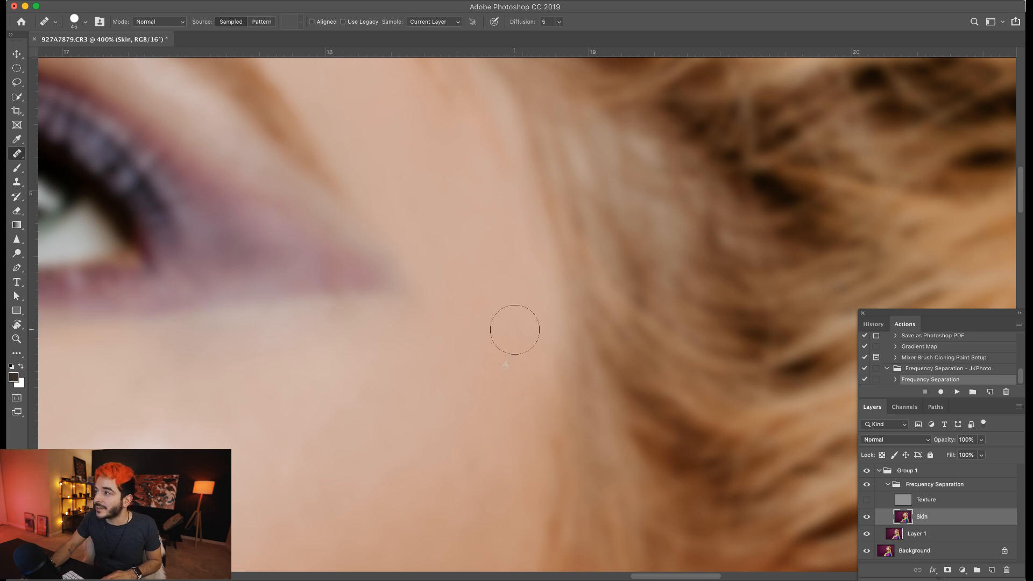
Step: Heal the discoloured skin on the outer cheek below the temple, sampling beside it
{"action": "left_click_drag", "start_coordinate": [511, 328], "coordinate": [508, 221]}
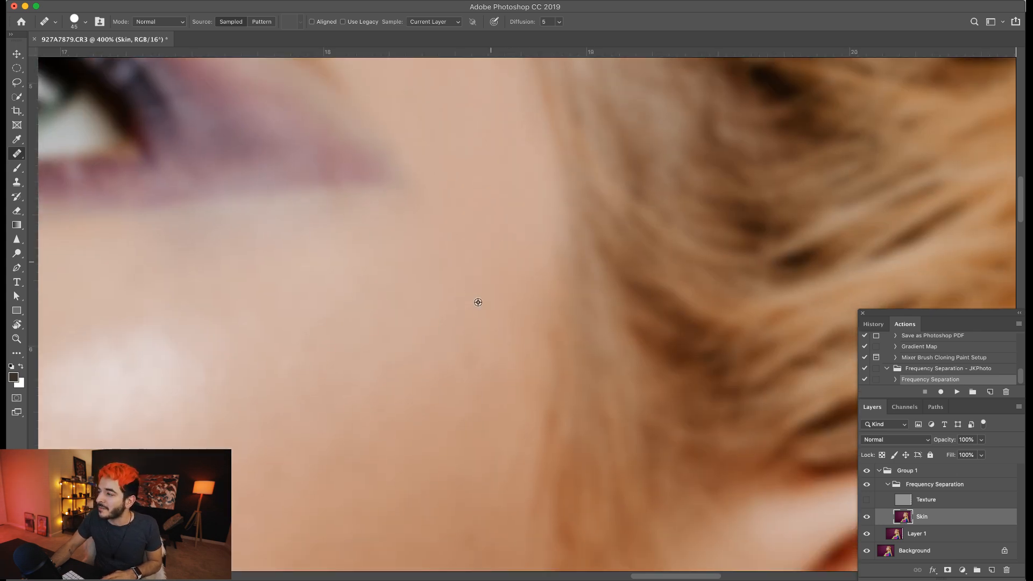
{"action": "left_click", "coordinate": [492, 317], "text": "alt"}
{"action": "left_click", "coordinate": [470, 364]}
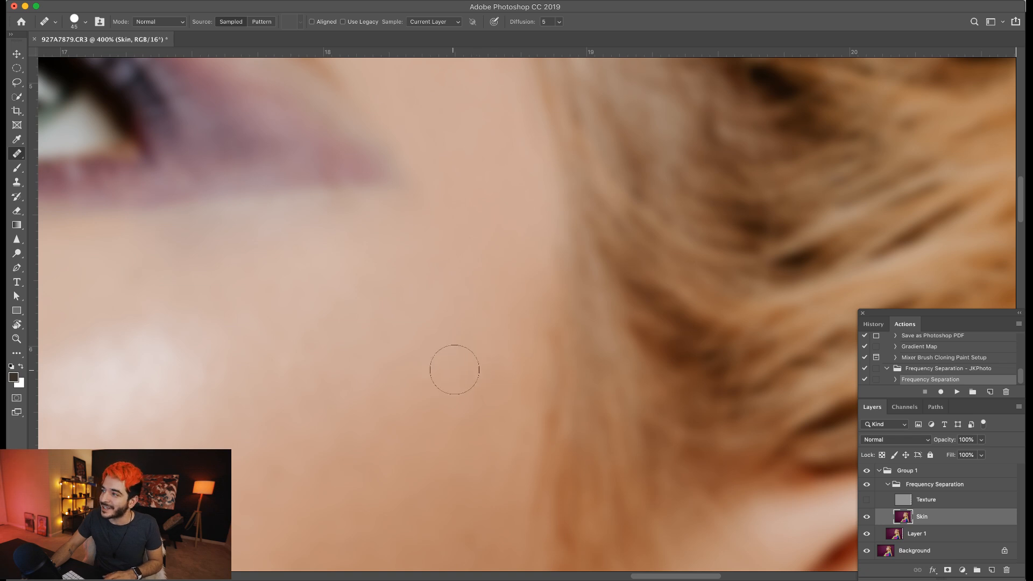
{"action": "left_click", "coordinate": [478, 383], "text": "alt"}
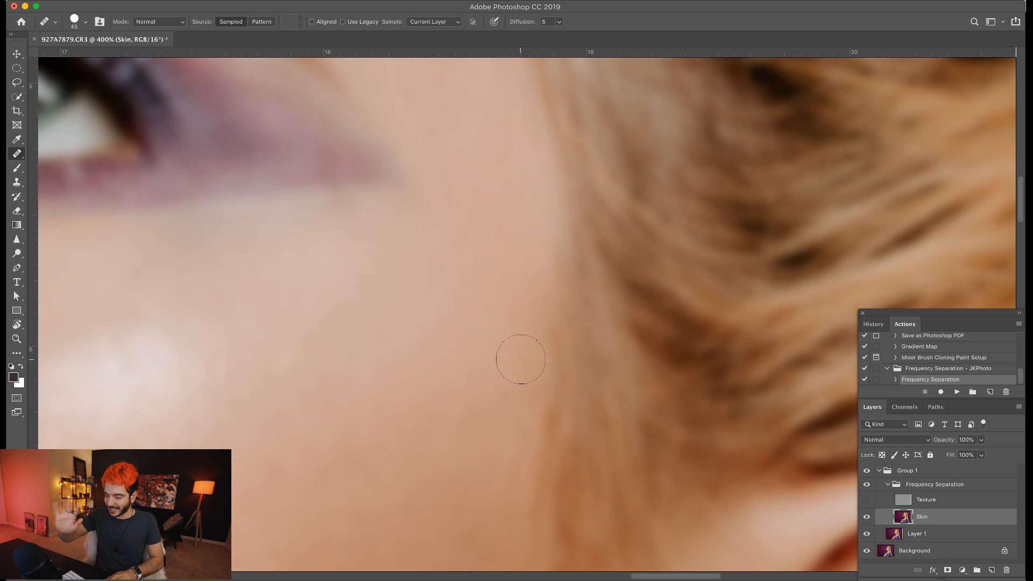
Step: Reduce the healing brush to 35 px and heal the fine blemishes in the under-eye area above the cheek highlight
{"action": "left_click_drag", "start_coordinate": [390, 342], "coordinate": [569, 409]}
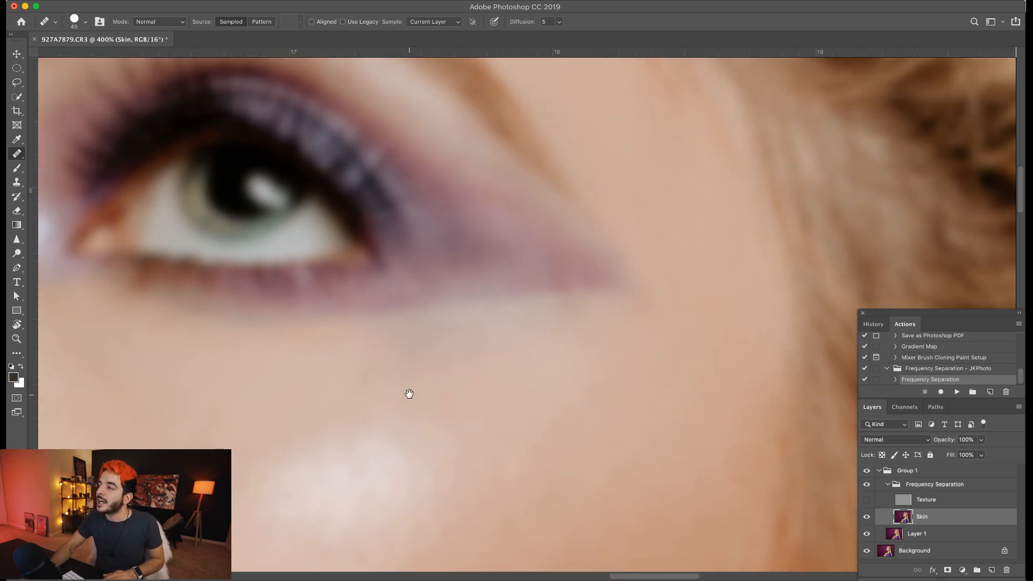
{"action": "left_click_drag", "start_coordinate": [409, 395], "coordinate": [464, 383]}
{"action": "left_click", "coordinate": [389, 376], "text": "alt"}
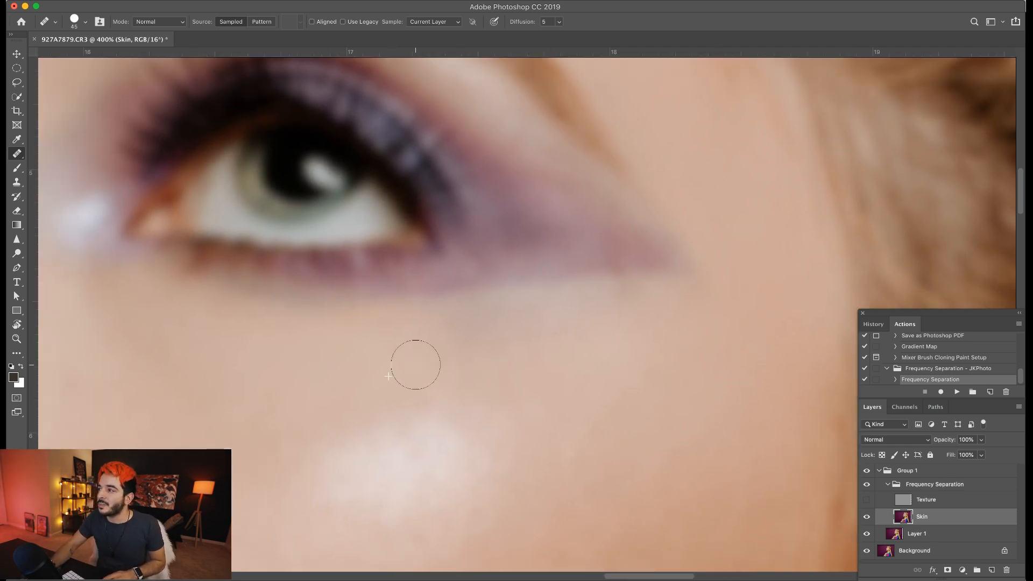
{"action": "key", "text": "bracketleft"}
{"action": "key", "text": "bracketleft"}
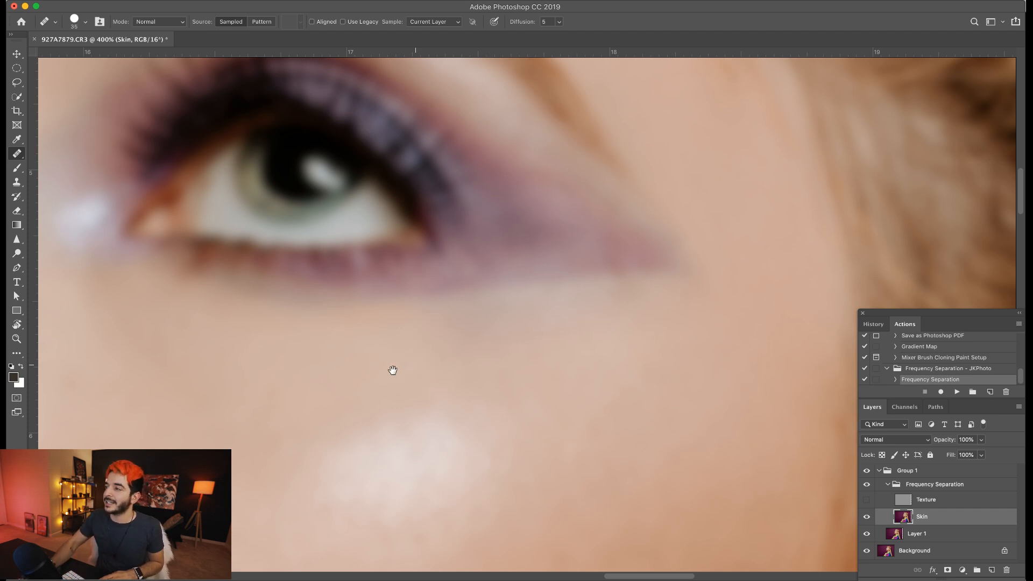
{"action": "left_click_drag", "start_coordinate": [392, 370], "coordinate": [425, 337]}
{"action": "left_click_drag", "start_coordinate": [281, 368], "coordinate": [357, 389]}
{"action": "left_click", "coordinate": [211, 393], "text": "alt"}
{"action": "left_click_drag", "start_coordinate": [689, 363], "coordinate": [613, 305]}
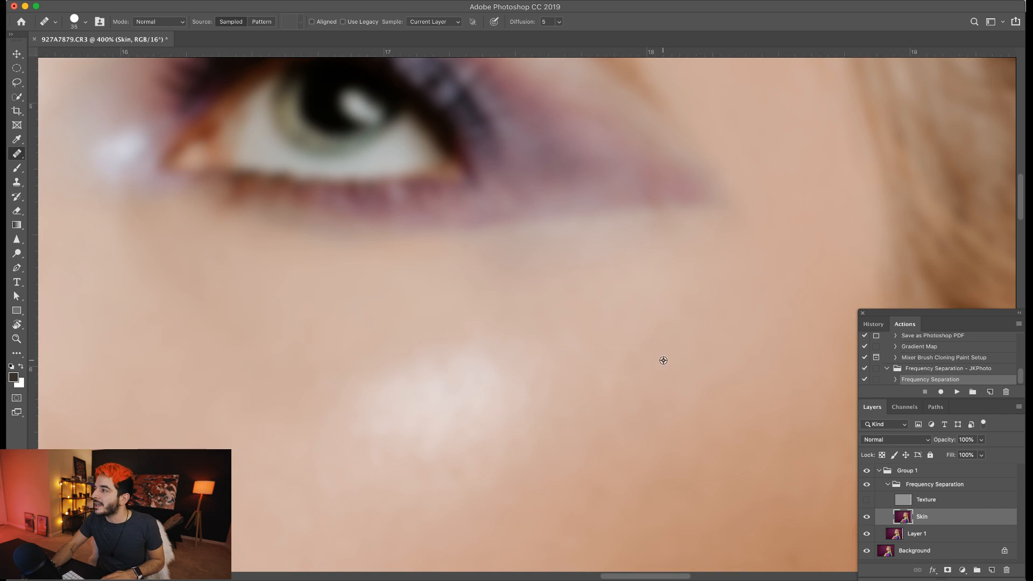
Step: Enlarge the healing brush to 45 px and smooth the outer cheek between the highlight and the hairline
{"action": "key", "text": "bracketright"}
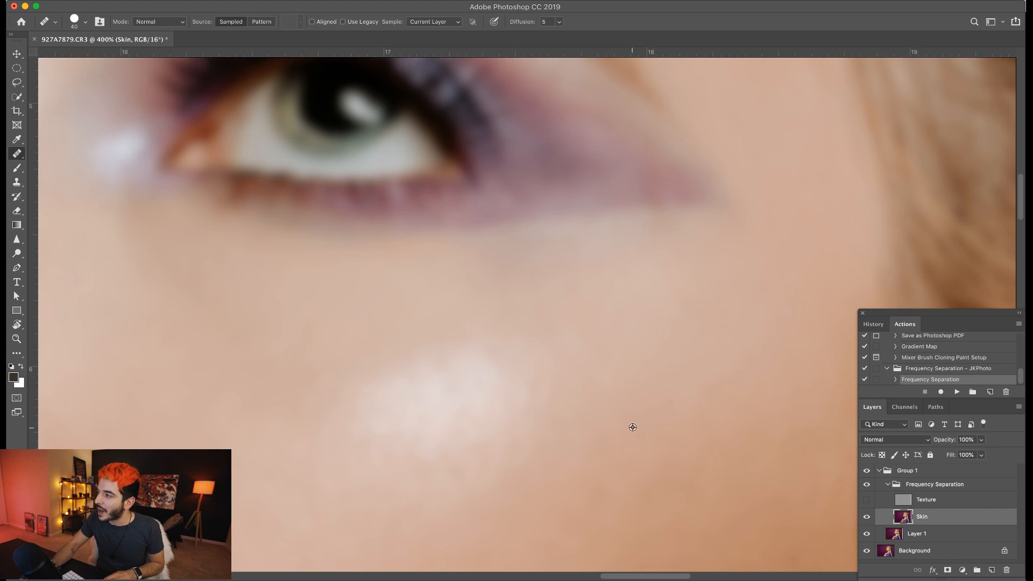
{"action": "scroll", "coordinate": [613, 457], "scroll_direction": "right", "scroll_amount": 3}
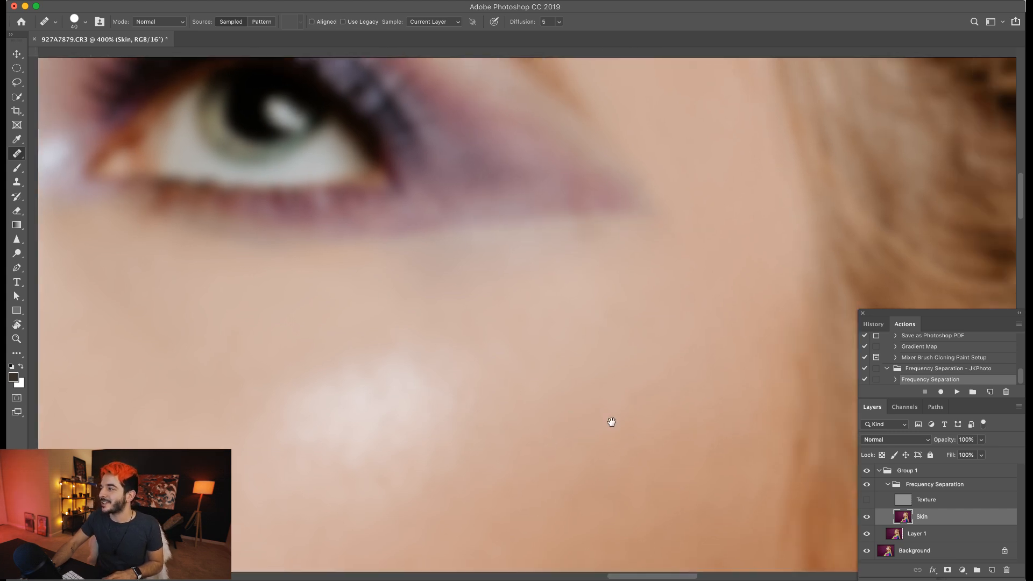
{"action": "key", "text": "bracketright"}
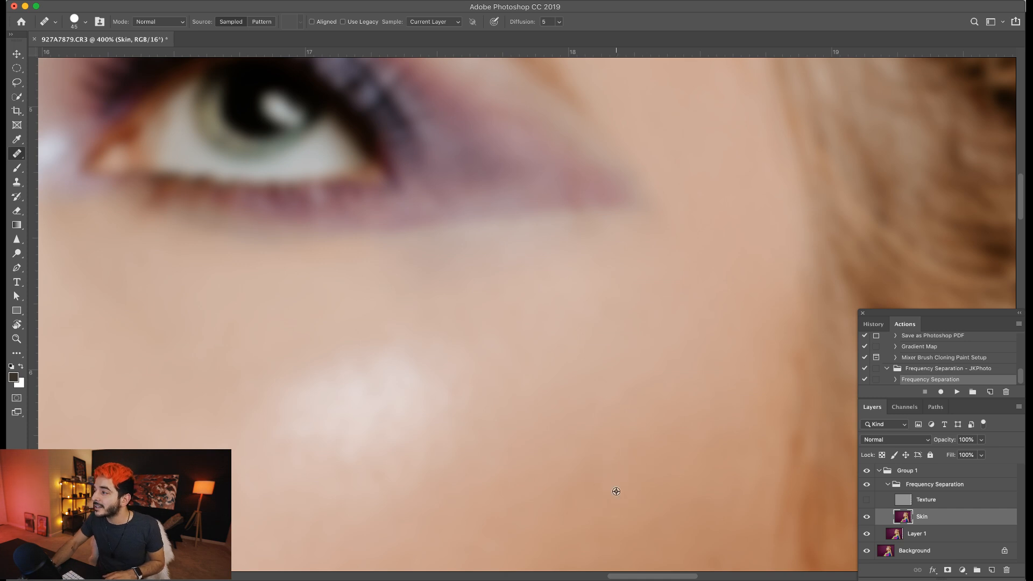
{"action": "left_click", "coordinate": [586, 494], "text": "alt"}
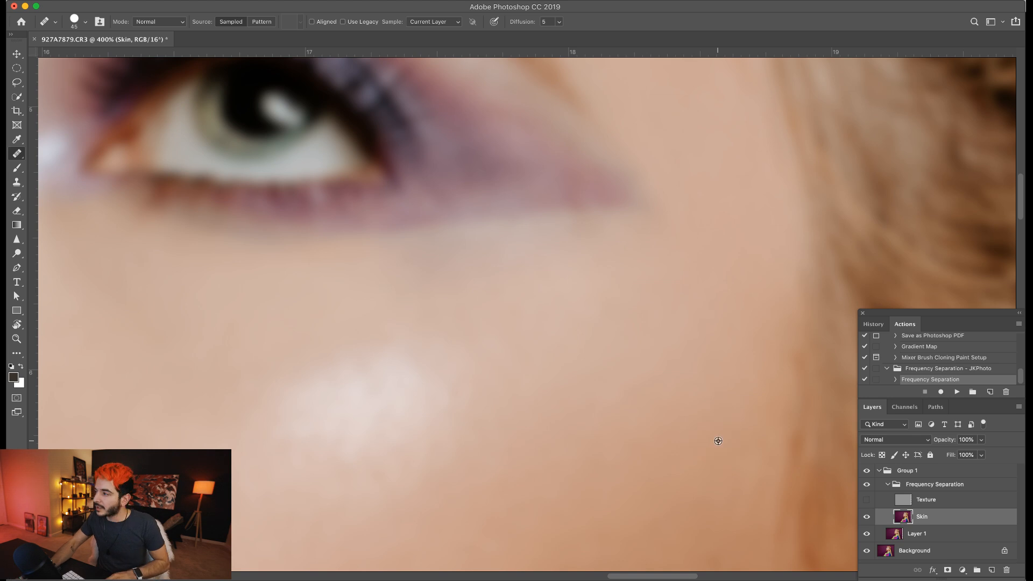
{"action": "left_click_drag", "start_coordinate": [679, 466], "coordinate": [688, 389]}
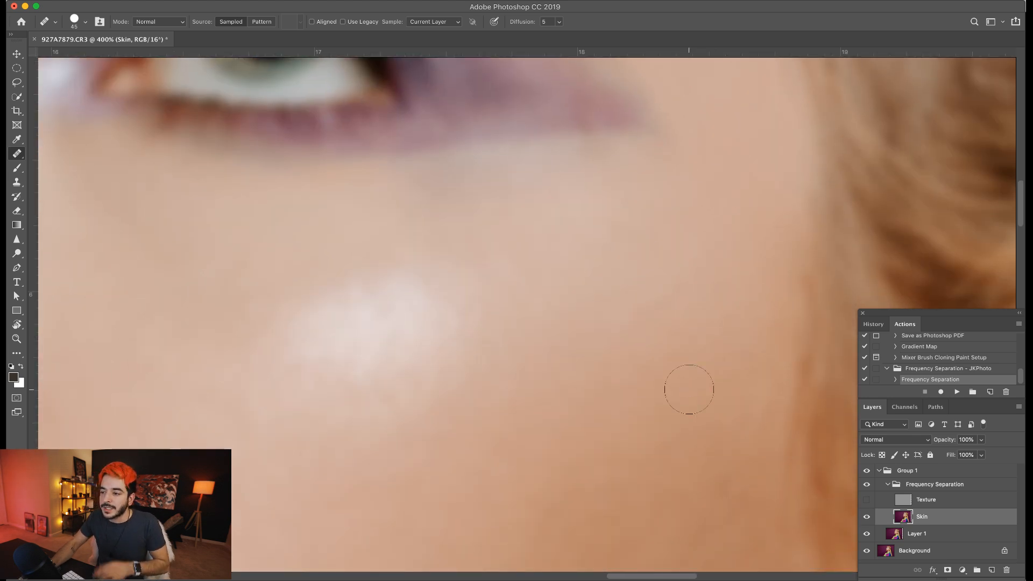
{"action": "left_click", "coordinate": [712, 456]}
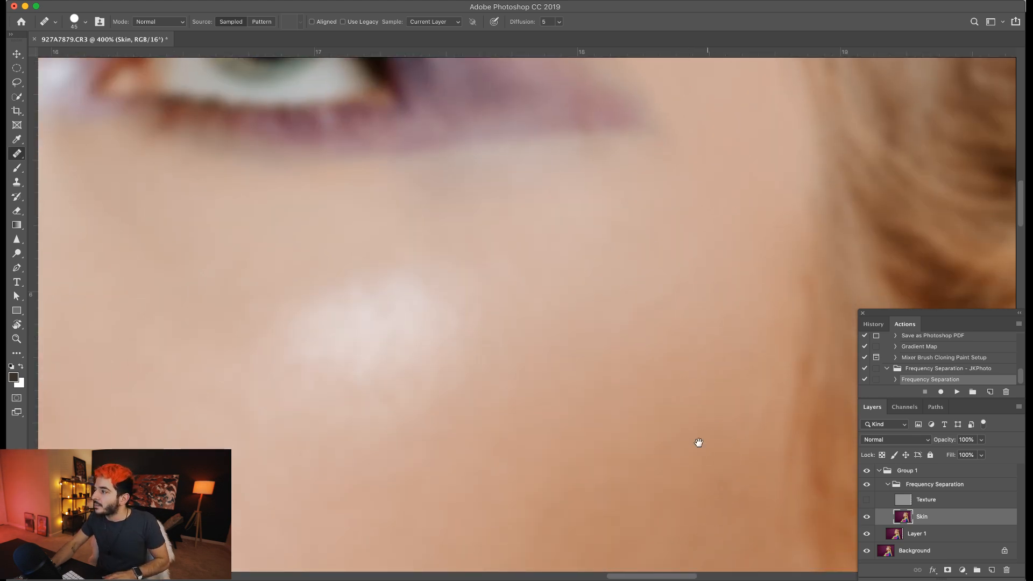
{"action": "left_click_drag", "start_coordinate": [729, 499], "coordinate": [720, 326]}
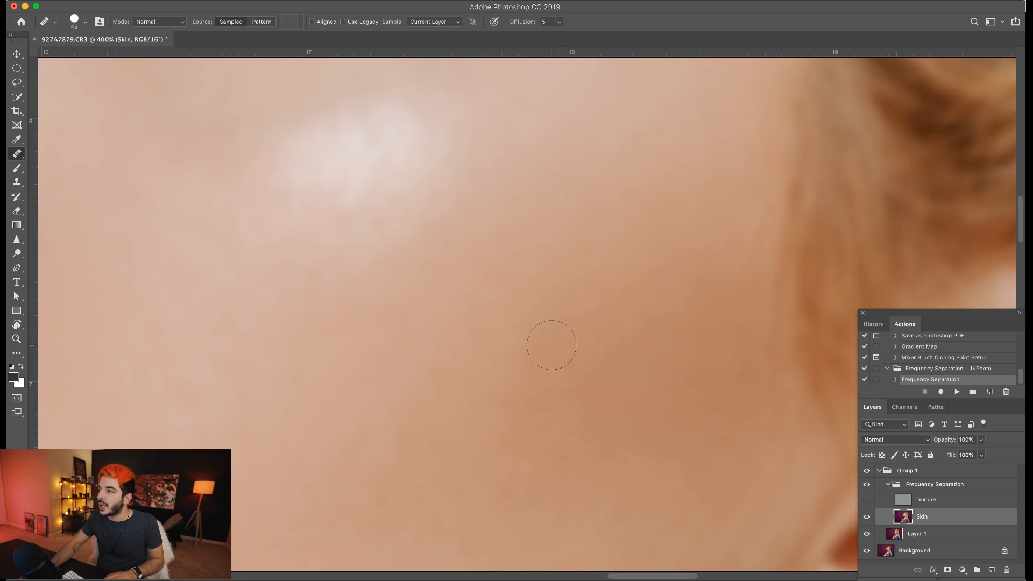
{"action": "left_click_drag", "start_coordinate": [652, 292], "coordinate": [655, 426]}
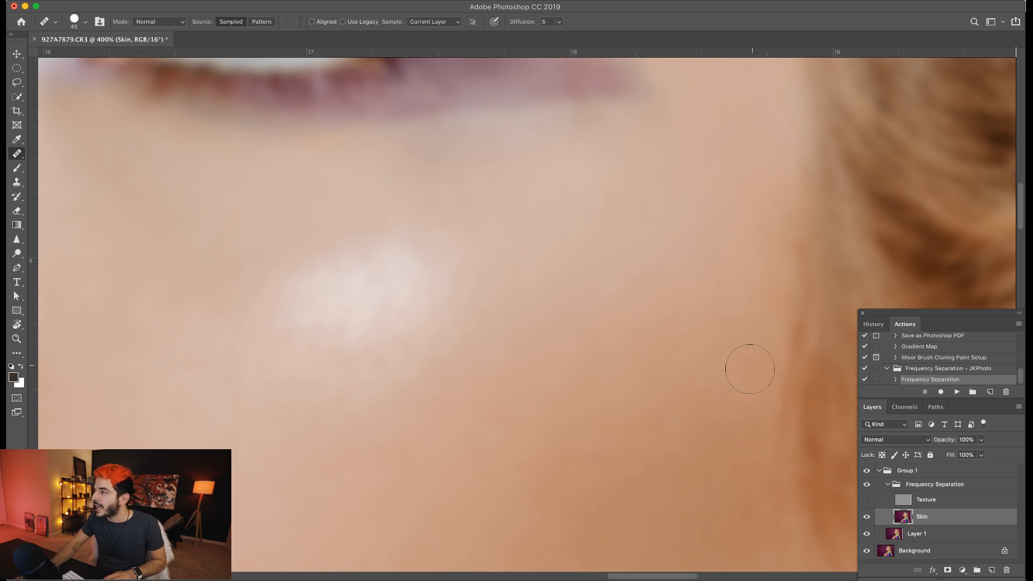
Step: Heal the uneven skin between the eyebrows and down the side of the nose bridge
{"action": "scroll", "coordinate": [756, 321], "scroll_direction": "up", "scroll_amount": 5}
{"action": "scroll", "coordinate": [735, 364], "scroll_direction": "left", "scroll_amount": 10}
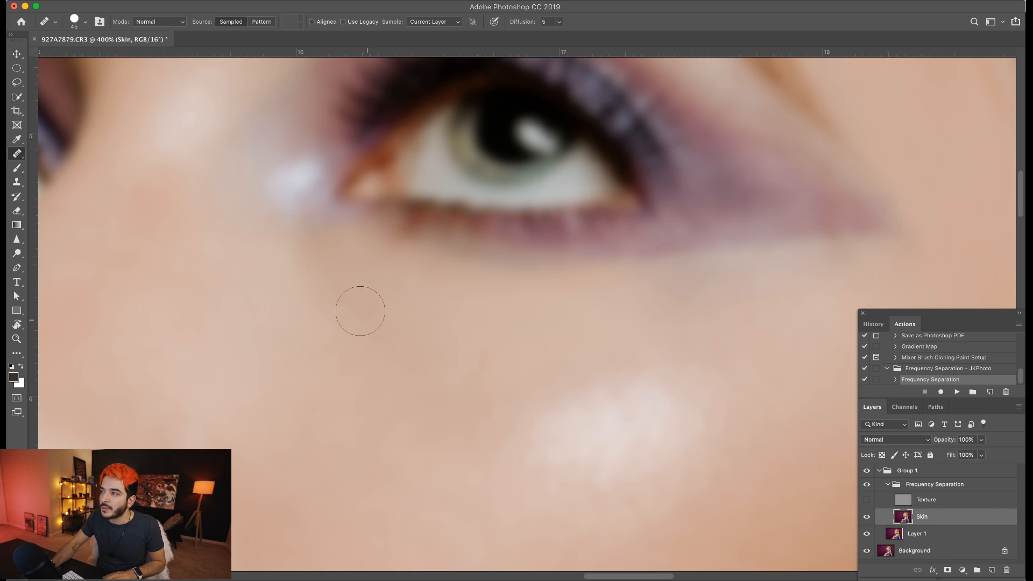
{"action": "scroll", "coordinate": [398, 316], "scroll_direction": "up", "scroll_amount": 2}
{"action": "scroll", "coordinate": [398, 316], "scroll_direction": "left", "scroll_amount": 5}
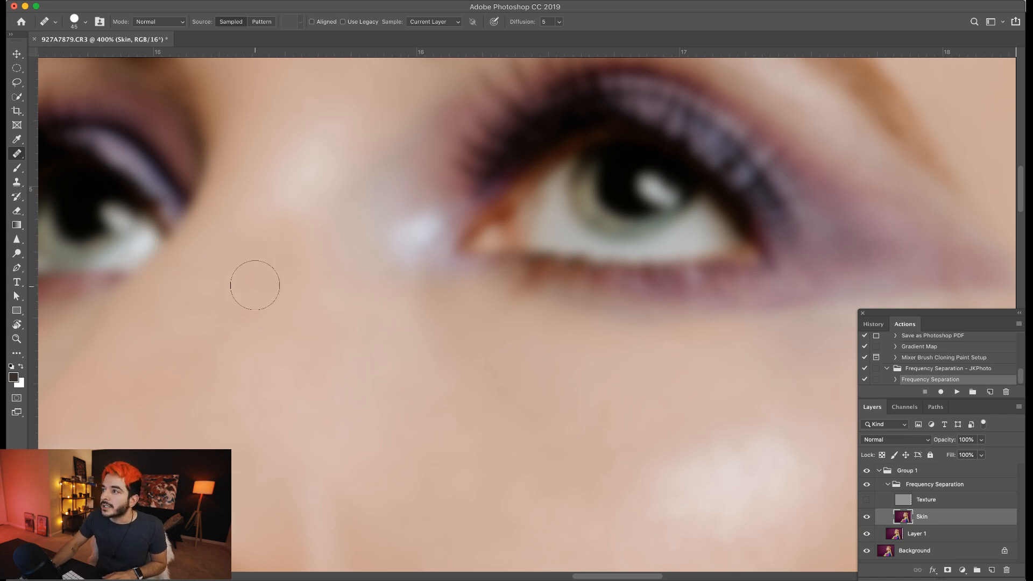
{"action": "scroll", "coordinate": [258, 299], "scroll_direction": "up", "scroll_amount": 5}
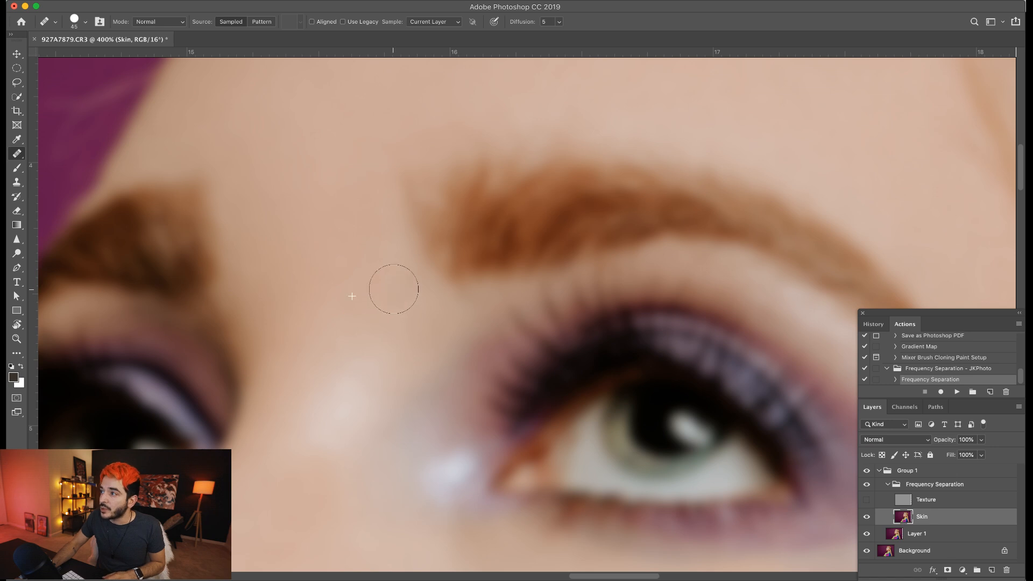
{"action": "left_click", "coordinate": [354, 269], "text": "alt"}
{"action": "left_click_drag", "start_coordinate": [337, 314], "coordinate": [385, 240]}
{"action": "mouse_move", "coordinate": [333, 432]}
{"action": "left_mouse_down"}
{"action": "mouse_move", "coordinate": [468, 366]}
{"action": "mouse_move", "coordinate": [445, 270]}
{"action": "mouse_move", "coordinate": [398, 232]}
{"action": "left_mouse_up"}
{"action": "left_click", "coordinate": [329, 328], "text": "alt"}
{"action": "left_click_drag", "start_coordinate": [312, 358], "coordinate": [311, 359]}
Step: Heal the blotch on the inner cheek beside the nostril, sampling the skin just below it
{"action": "left_click_drag", "start_coordinate": [565, 357], "coordinate": [431, 219]}
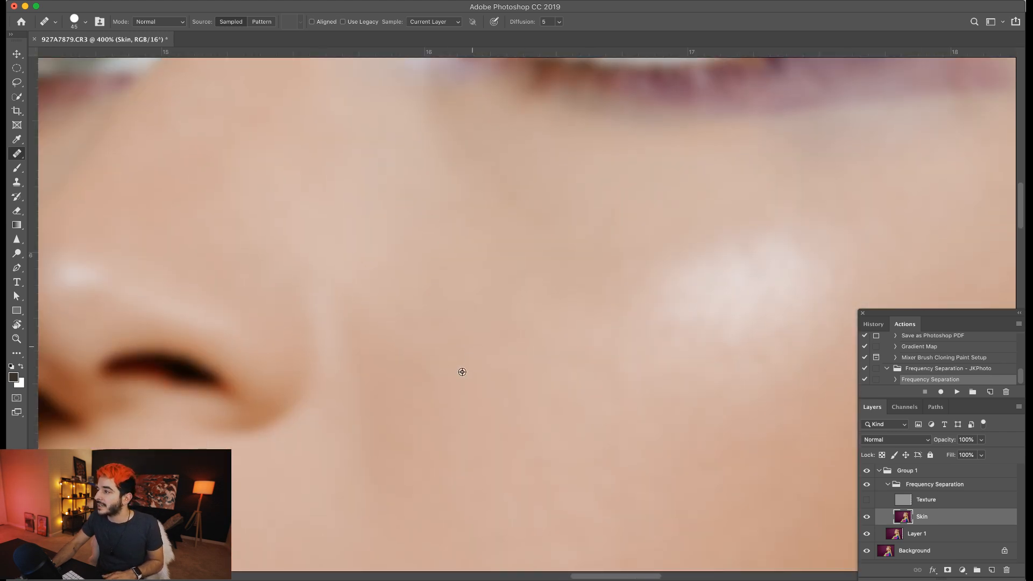
{"action": "left_click", "coordinate": [451, 385], "text": "alt"}
{"action": "left_click", "coordinate": [456, 349]}
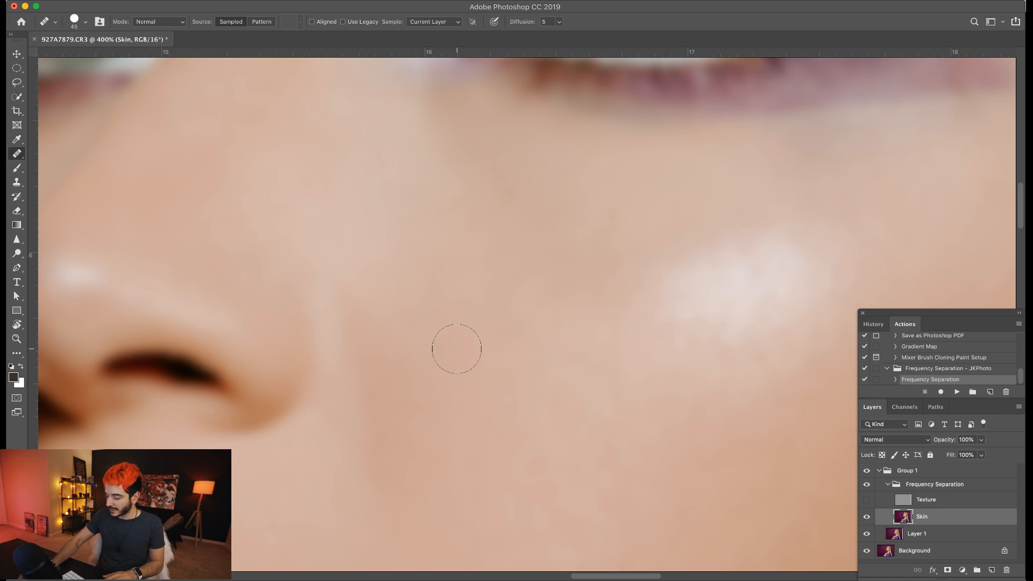
{"action": "left_click_drag", "start_coordinate": [454, 345], "coordinate": [405, 311]}
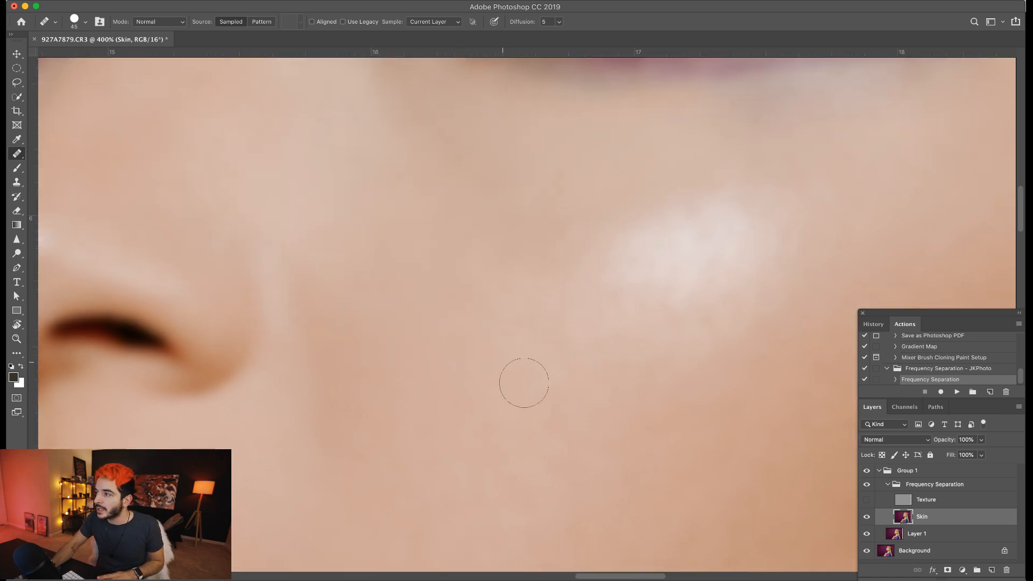
Step: Heal the mottled spots on the cheek between the nose and the area below the highlight
{"action": "left_click_drag", "start_coordinate": [551, 421], "coordinate": [500, 345]}
{"action": "left_click", "coordinate": [470, 342], "text": "alt"}
{"action": "left_click", "coordinate": [467, 398]}
{"action": "left_click", "coordinate": [465, 381], "text": "alt"}
{"action": "left_click", "coordinate": [480, 405]}
{"action": "left_click", "coordinate": [481, 406], "text": "alt"}
{"action": "left_click", "coordinate": [433, 401]}
{"action": "left_click", "coordinate": [446, 409], "text": "alt"}
{"action": "left_click", "coordinate": [411, 411]}
{"action": "left_click", "coordinate": [411, 410], "text": "alt"}
Step: Heal the uneven patches on the lower cheek, level with and above the mouth
{"action": "left_click", "coordinate": [421, 483]}
{"action": "left_click", "coordinate": [450, 451], "text": "alt"}
{"action": "left_click", "coordinate": [435, 470]}
{"action": "left_click", "coordinate": [521, 486], "text": "alt"}
{"action": "left_click", "coordinate": [546, 485]}
{"action": "left_click", "coordinate": [532, 461], "text": "alt"}
{"action": "left_click", "coordinate": [472, 452]}
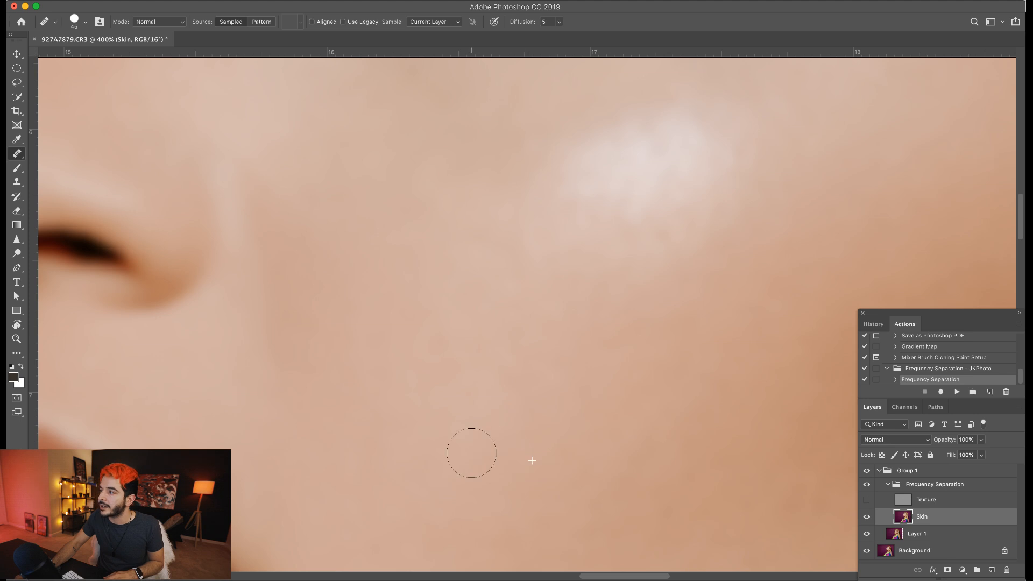
Step: Heal the remaining blotches in the middle of the lower cheek below the highlight
{"action": "left_click_drag", "start_coordinate": [492, 403], "coordinate": [474, 418]}
{"action": "left_click", "coordinate": [479, 396], "text": "alt"}
{"action": "left_click", "coordinate": [507, 402]}
{"action": "left_click", "coordinate": [506, 403], "text": "alt"}
{"action": "left_click", "coordinate": [507, 426]}
{"action": "mouse_move", "coordinate": [644, 335]}
{"action": "left_mouse_down"}
{"action": "mouse_move", "coordinate": [617, 363]}
{"action": "mouse_move", "coordinate": [317, 417]}
{"action": "mouse_move", "coordinate": [318, 511]}
{"action": "left_mouse_up"}
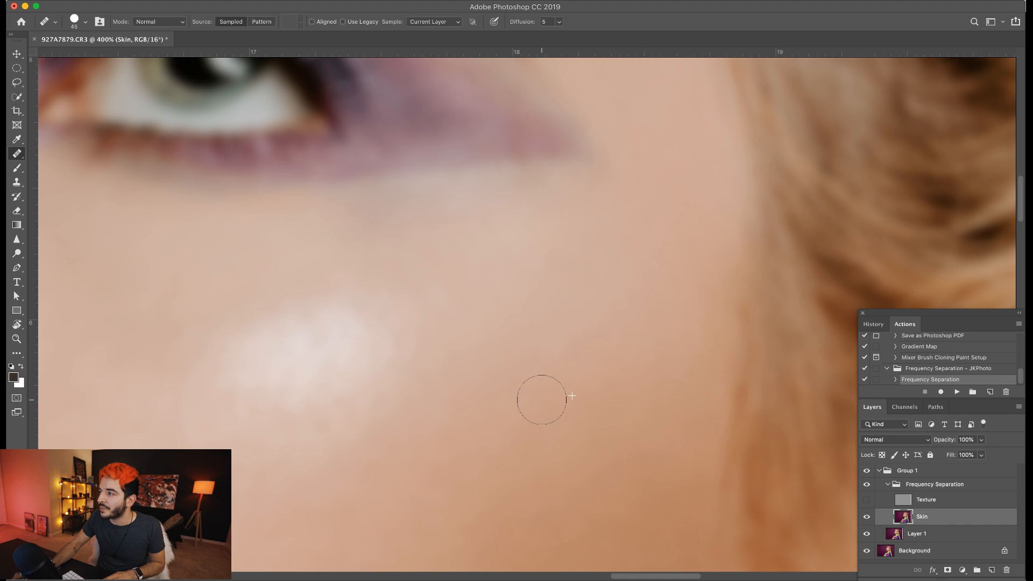
Step: Examine the healed skin around the cheek highlight, under the eye, and across the temple and brow area
{"action": "left_click_drag", "start_coordinate": [550, 397], "coordinate": [552, 280]}
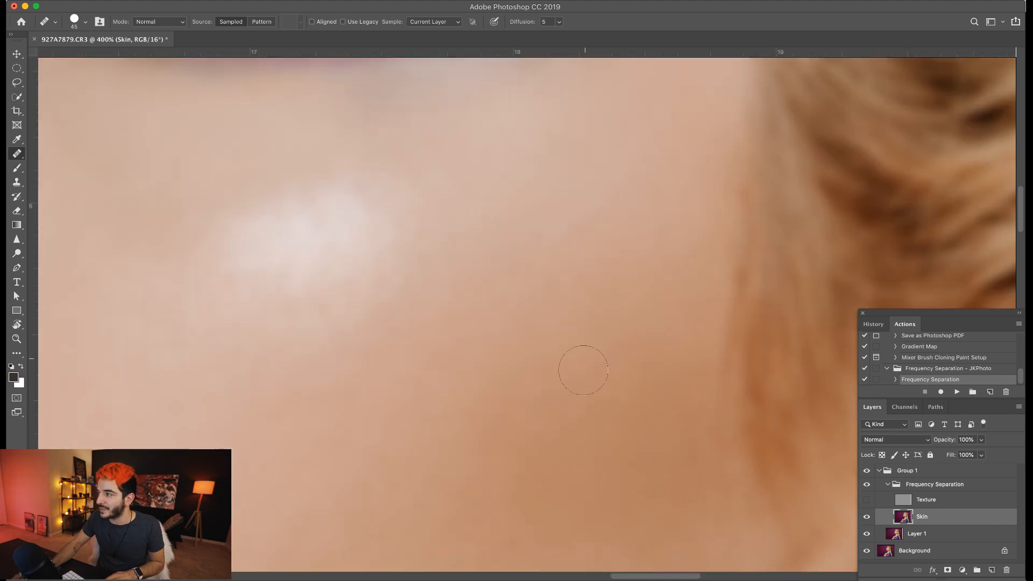
{"action": "left_click_drag", "start_coordinate": [669, 567], "coordinate": [756, 530]}
{"action": "left_click_drag", "start_coordinate": [527, 244], "coordinate": [646, 526]}
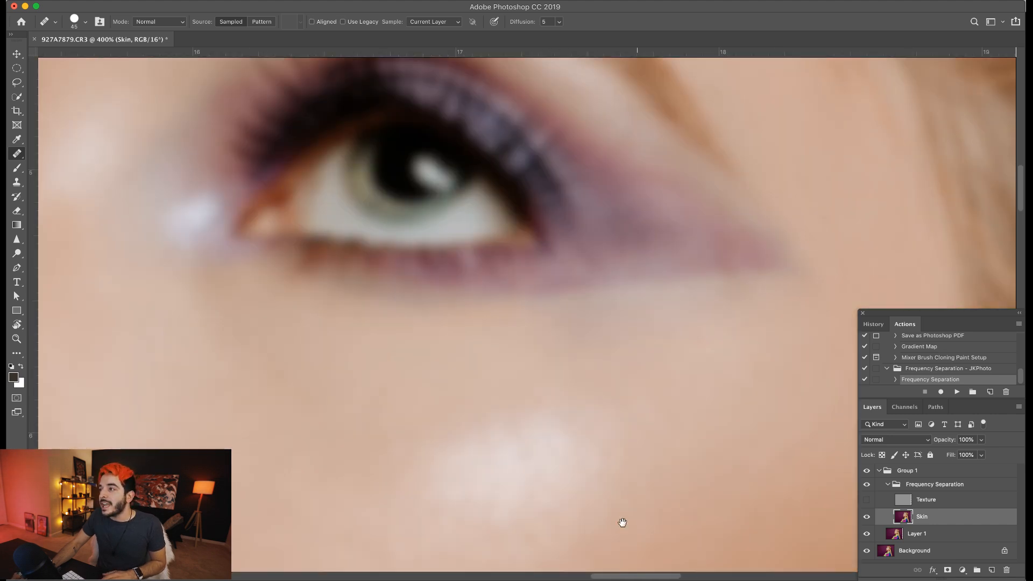
{"action": "left_click_drag", "start_coordinate": [280, 450], "coordinate": [317, 532]}
{"action": "mouse_move", "coordinate": [844, 411]}
{"action": "left_mouse_down"}
{"action": "mouse_move", "coordinate": [595, 422]}
{"action": "mouse_move", "coordinate": [592, 476]}
{"action": "left_mouse_up"}
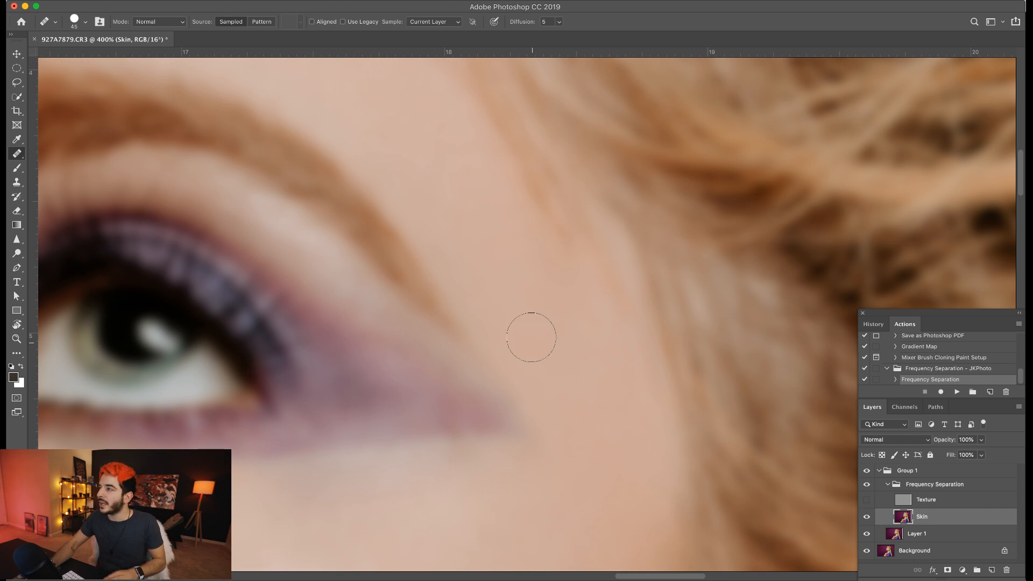
{"action": "left_click_drag", "start_coordinate": [535, 350], "coordinate": [595, 555]}
{"action": "left_click_drag", "start_coordinate": [419, 379], "coordinate": [492, 538]}
{"action": "left_click_drag", "start_coordinate": [449, 312], "coordinate": [442, 139]}
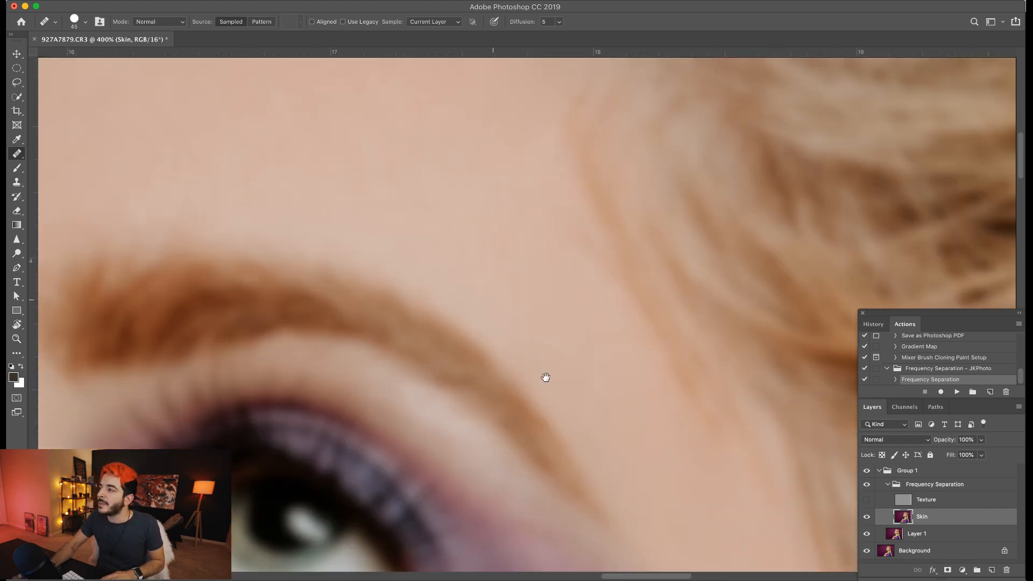
Step: Heal the uneven patches on the lower cheek away from the ear, sampling the smooth skin beside them
{"action": "left_click_drag", "start_coordinate": [532, 361], "coordinate": [454, 178]}
{"action": "left_click_drag", "start_coordinate": [562, 425], "coordinate": [554, 177]}
{"action": "mouse_move", "coordinate": [543, 546]}
{"action": "left_mouse_down"}
{"action": "mouse_move", "coordinate": [562, 283]}
{"action": "mouse_move", "coordinate": [590, 186]}
{"action": "mouse_move", "coordinate": [586, 112]}
{"action": "mouse_move", "coordinate": [590, 157]}
{"action": "left_mouse_up"}
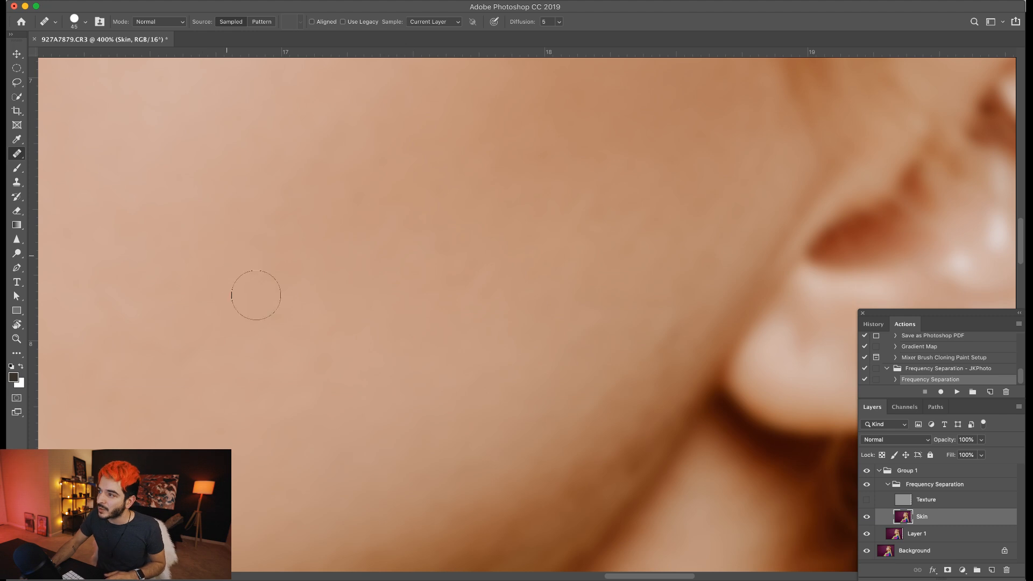
{"action": "left_click", "coordinate": [267, 338], "text": "alt"}
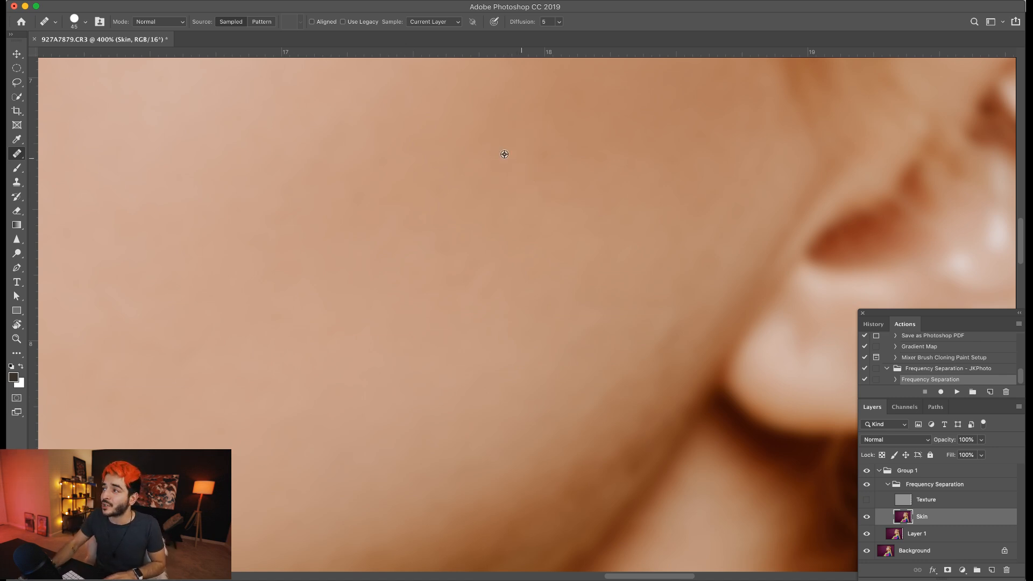
{"action": "left_click_drag", "start_coordinate": [571, 231], "coordinate": [558, 208]}
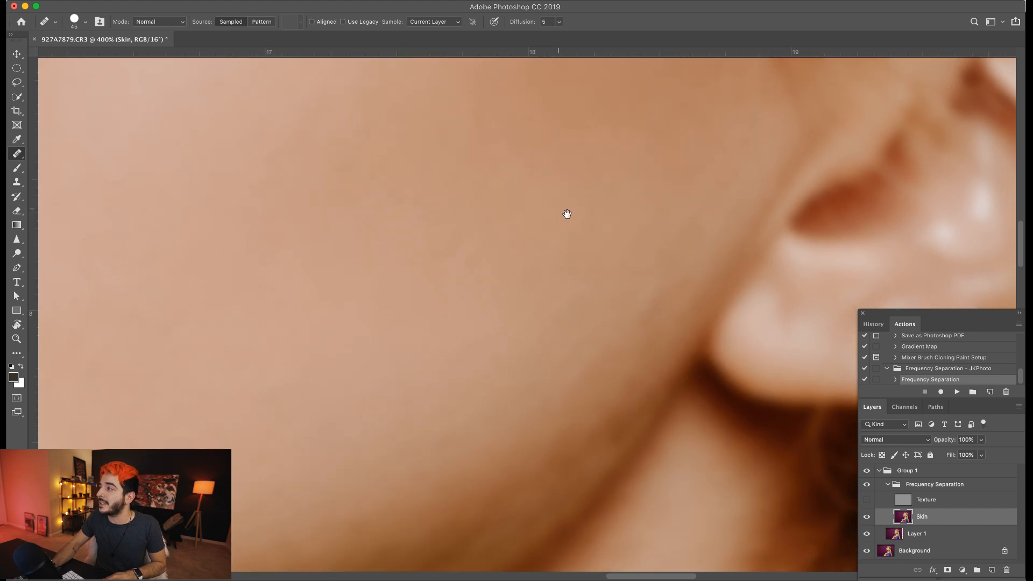
Step: Heal the blotches on the cheek just in front of the ear, resampling nearby skin for each spot
{"action": "left_click", "coordinate": [682, 115], "text": "alt"}
{"action": "left_click_drag", "start_coordinate": [680, 131], "coordinate": [683, 133]}
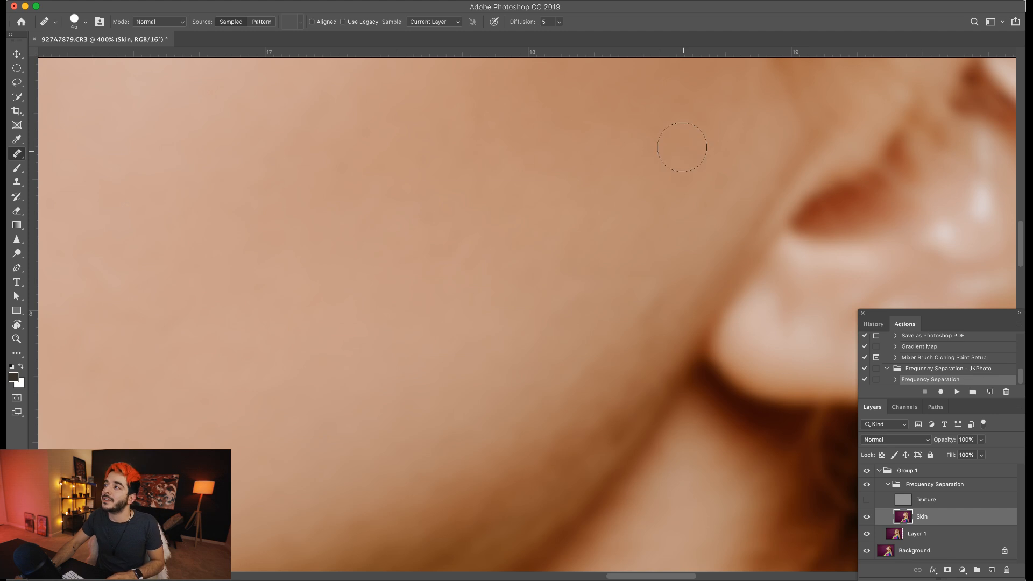
{"action": "left_click", "coordinate": [656, 172], "text": "alt"}
{"action": "left_click", "coordinate": [638, 138]}
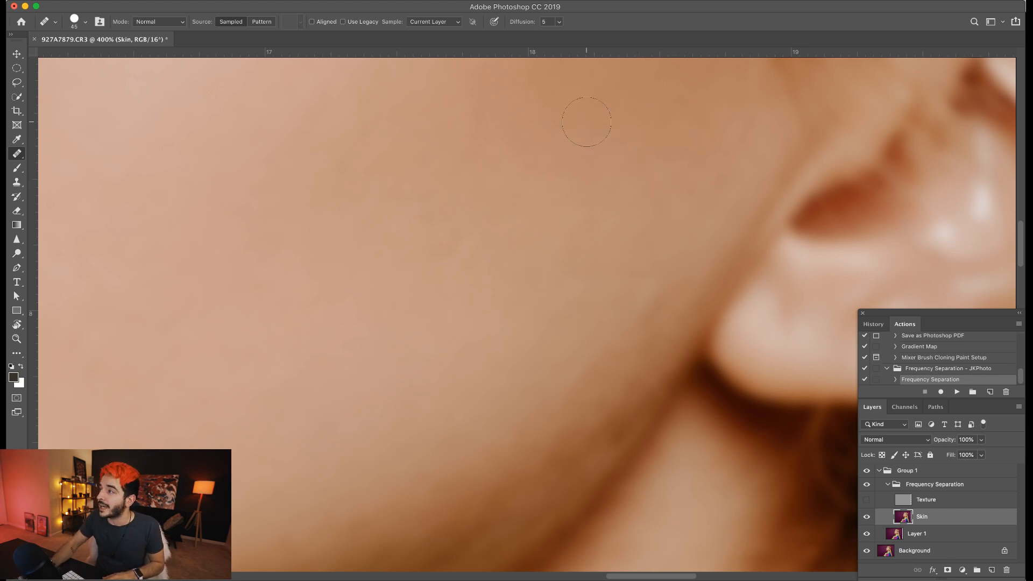
{"action": "left_click", "coordinate": [556, 142], "text": "alt"}
{"action": "left_click", "coordinate": [531, 155]}
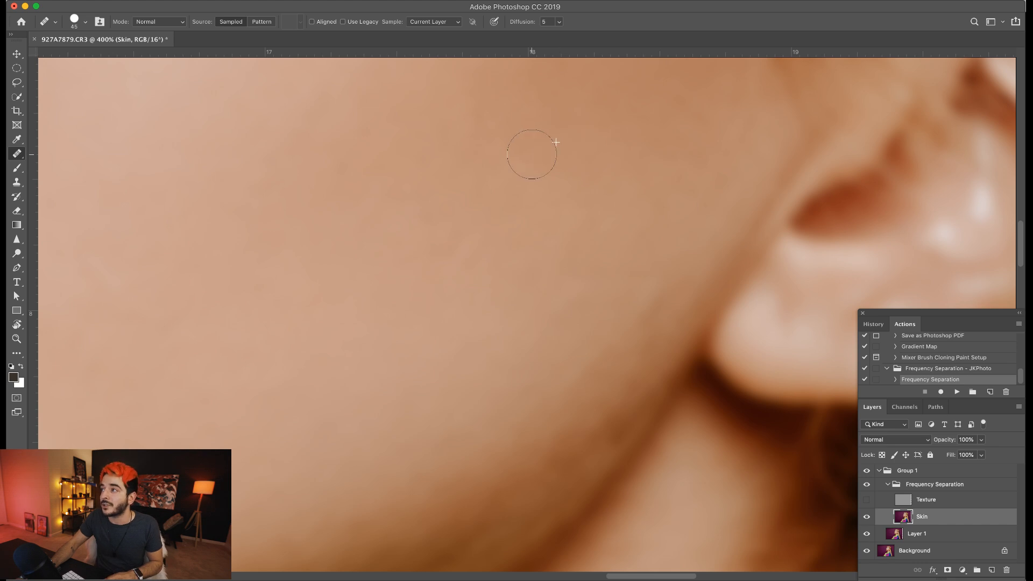
Step: Heal the remaining mottled spots in the middle of the lower cheek, taking fresh samples from the surrounding skin
{"action": "left_click", "coordinate": [532, 154], "text": "alt"}
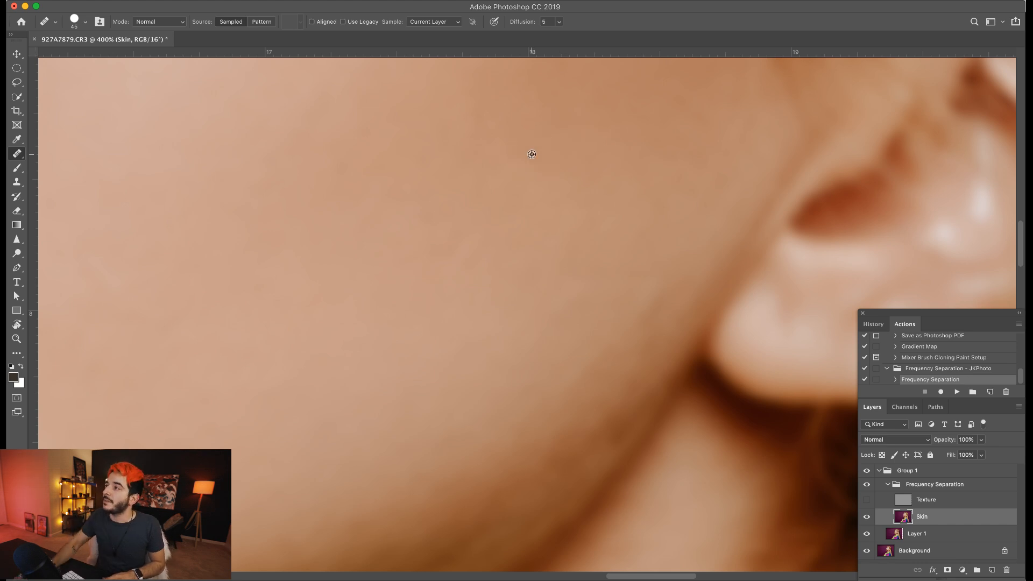
{"action": "left_click", "coordinate": [516, 120], "text": "alt"}
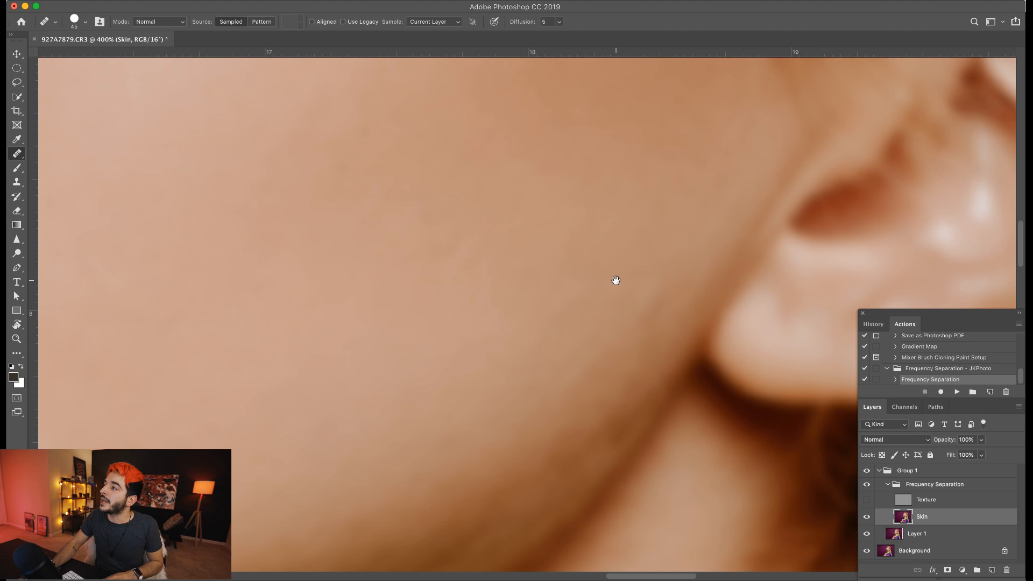
{"action": "left_click", "coordinate": [535, 286], "text": "alt"}
{"action": "left_click", "coordinate": [515, 269], "text": "alt"}
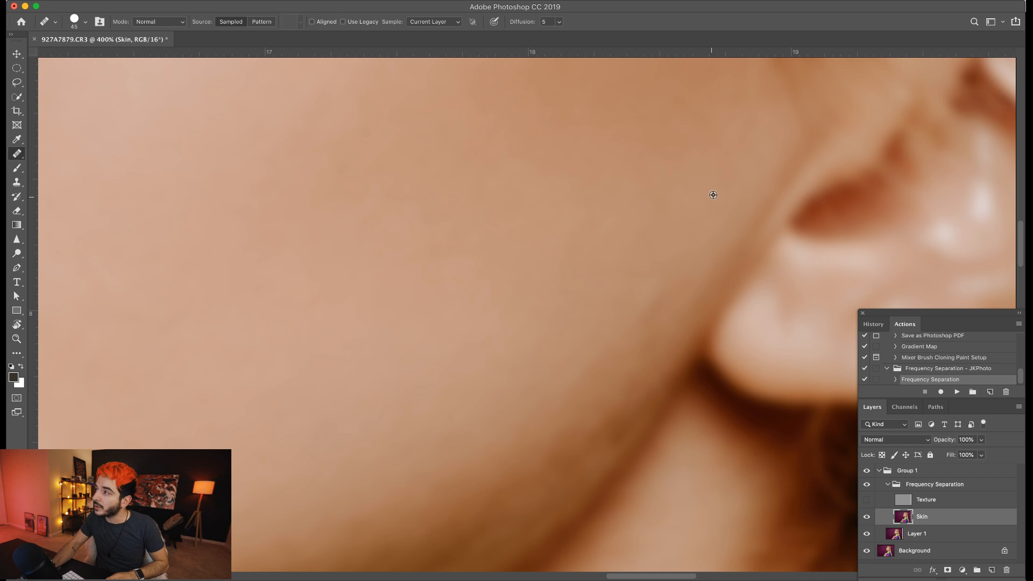
Step: Heal the mottled patches along the shaded jawline below the earlobe, sampling the skin just above the shadow
{"action": "scroll", "coordinate": [689, 191], "scroll_direction": "down", "scroll_amount": 3}
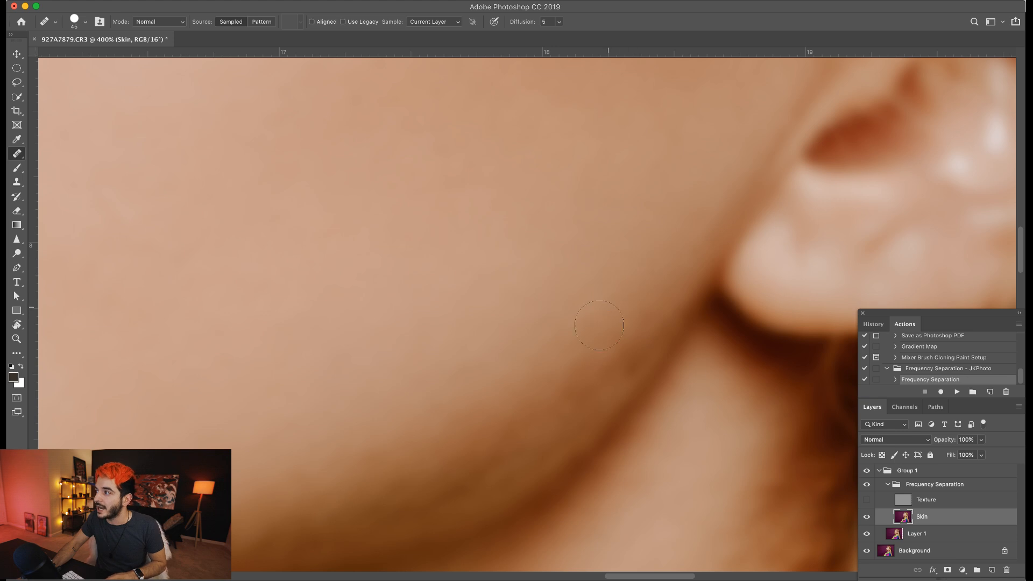
{"action": "scroll", "coordinate": [604, 293], "scroll_direction": "down", "scroll_amount": 2}
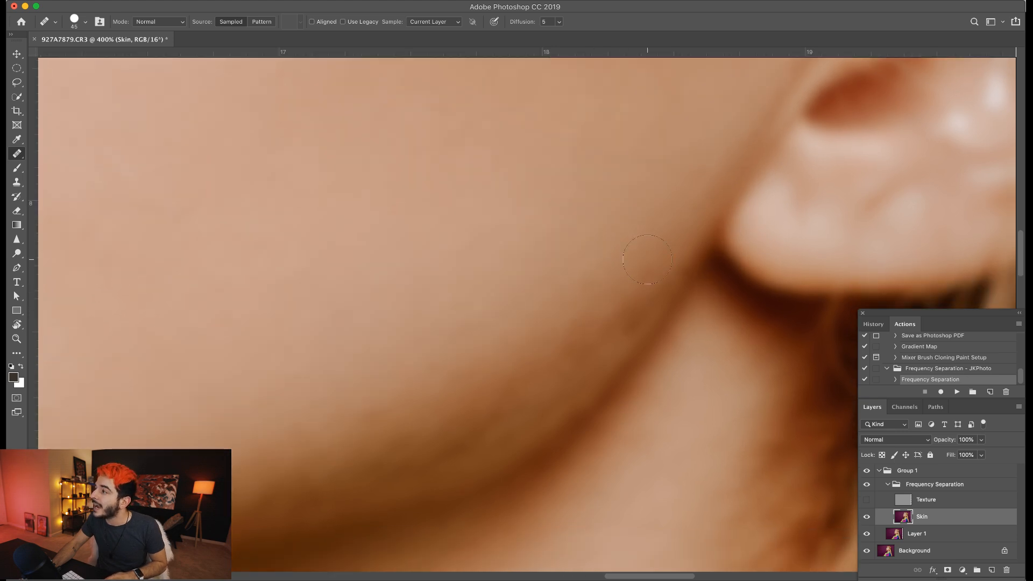
{"action": "scroll", "coordinate": [624, 203], "scroll_direction": "down", "scroll_amount": 2}
{"action": "scroll", "coordinate": [624, 203], "scroll_direction": "left", "scroll_amount": 2}
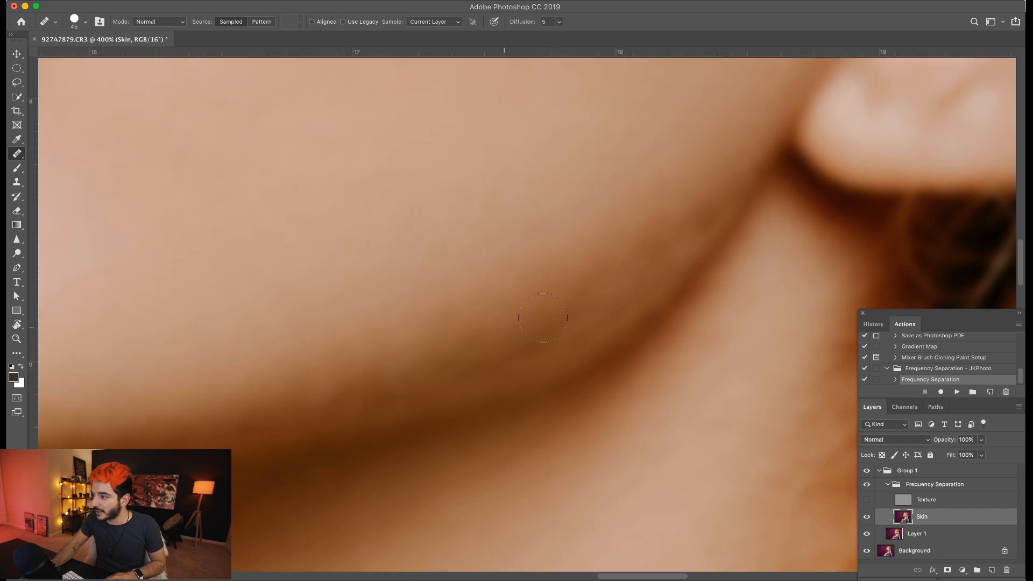
{"action": "left_click_drag", "start_coordinate": [642, 247], "coordinate": [616, 261]}
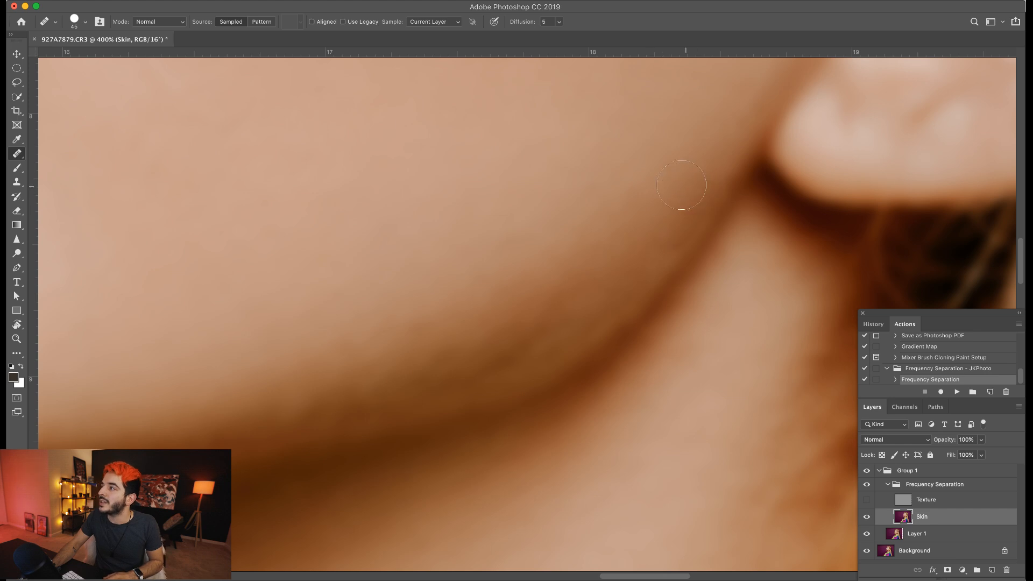
{"action": "left_click", "coordinate": [644, 190], "text": "alt"}
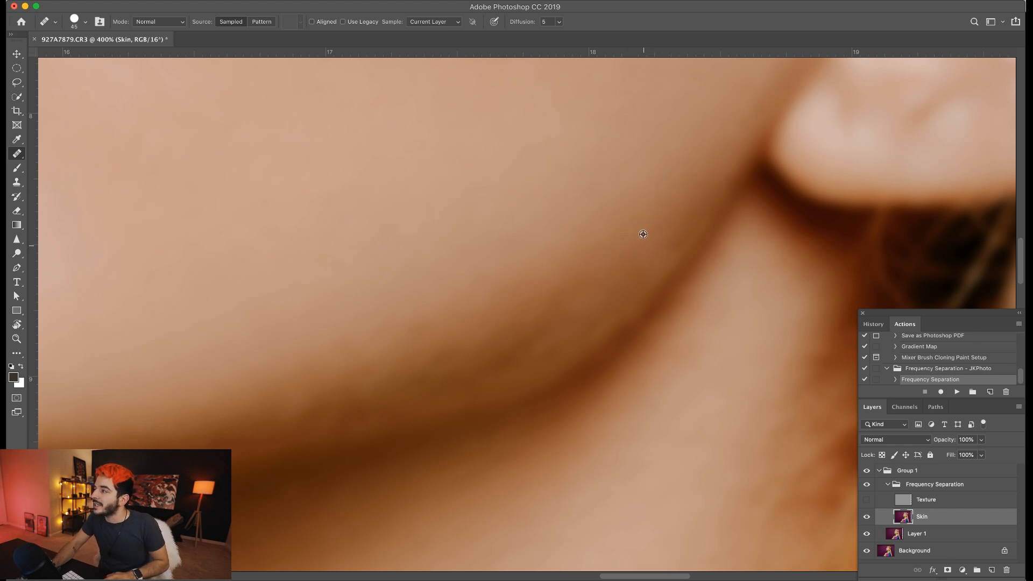
{"action": "left_click", "coordinate": [663, 230]}
{"action": "left_click", "coordinate": [675, 216]}
{"action": "left_click", "coordinate": [626, 218]}
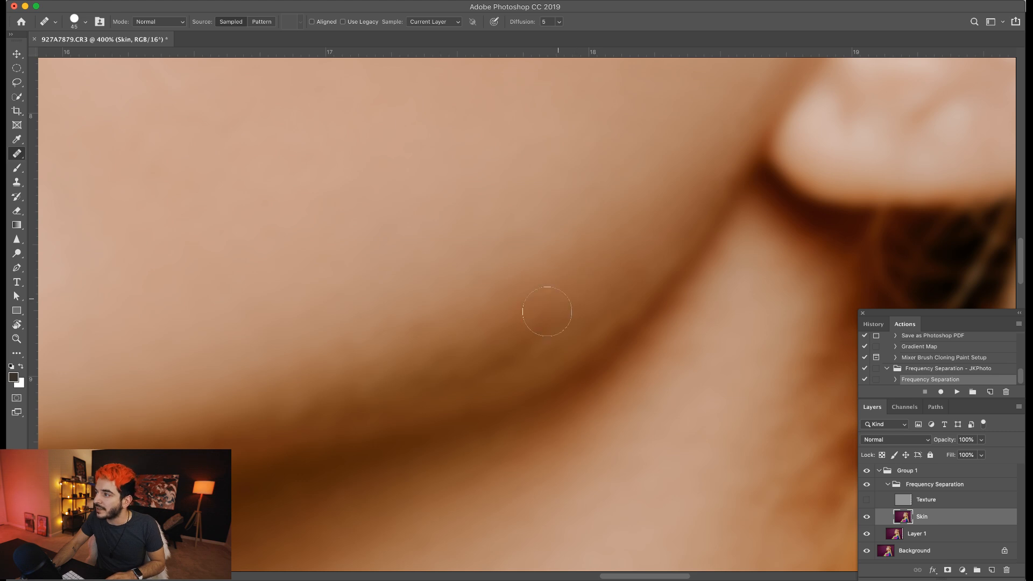
{"action": "left_click_drag", "start_coordinate": [525, 316], "coordinate": [530, 307]}
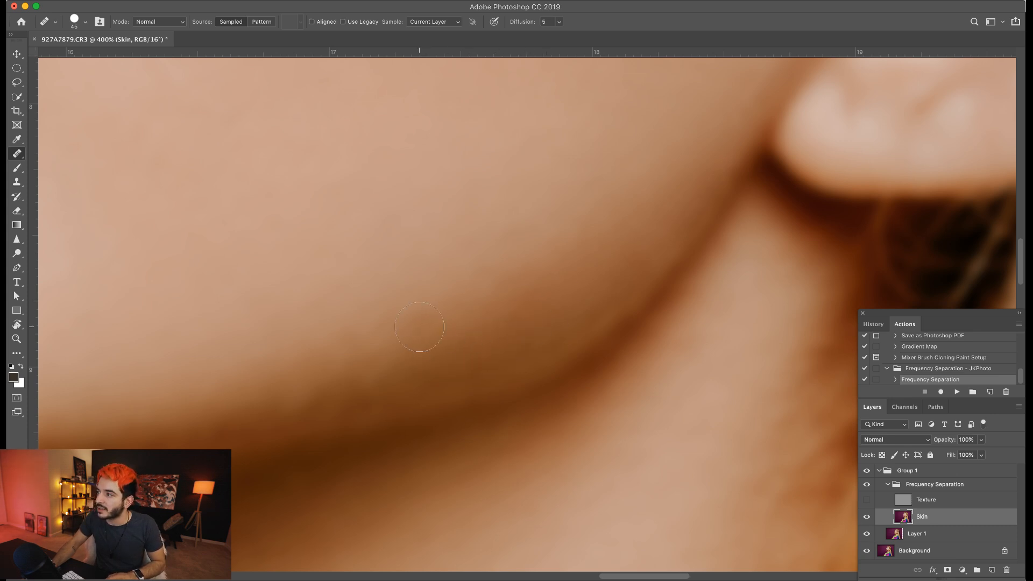
{"action": "left_click", "coordinate": [474, 346]}
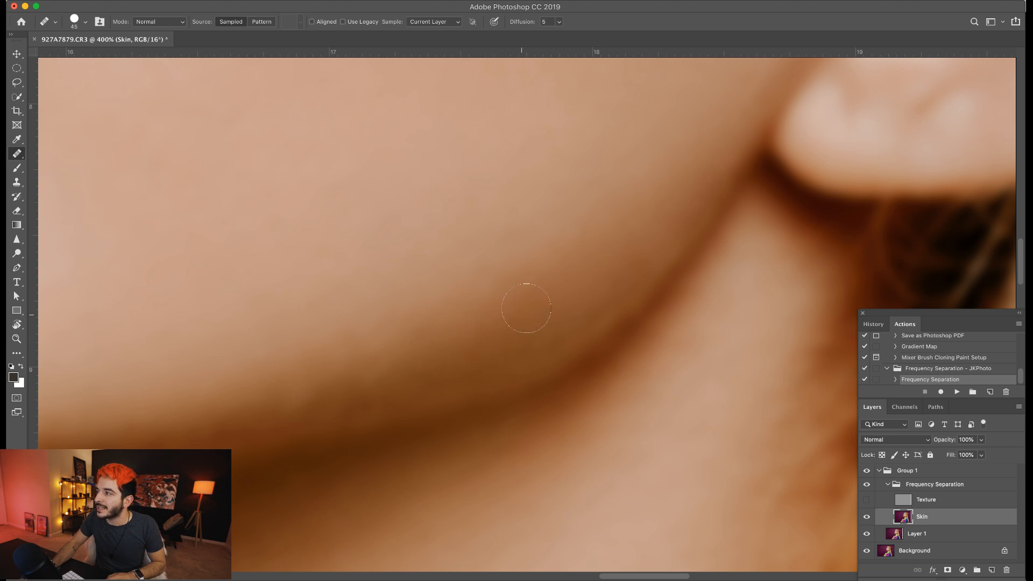
Step: Show the Texture layer and compare the jaw and lower cheek with the Frequency Separation group hidden and shown
{"action": "left_click", "coordinate": [865, 500]}
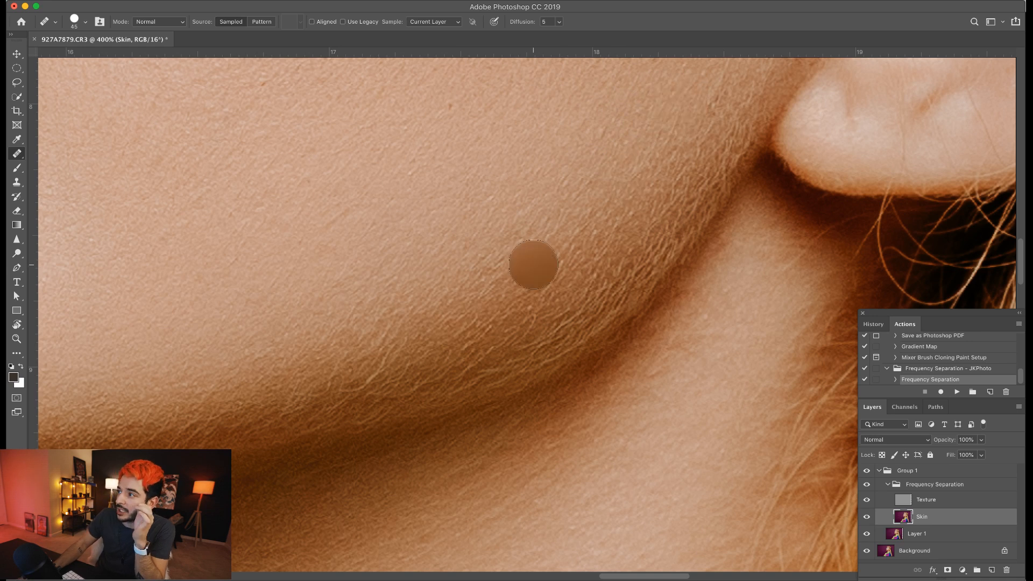
{"action": "left_click", "coordinate": [865, 486]}
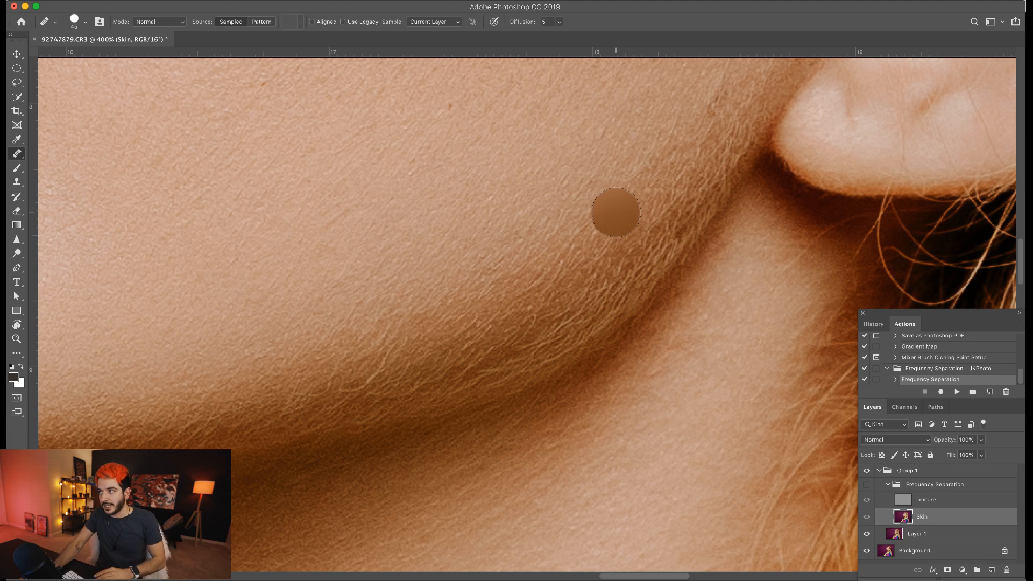
{"action": "left_click_drag", "start_coordinate": [592, 274], "coordinate": [518, 355]}
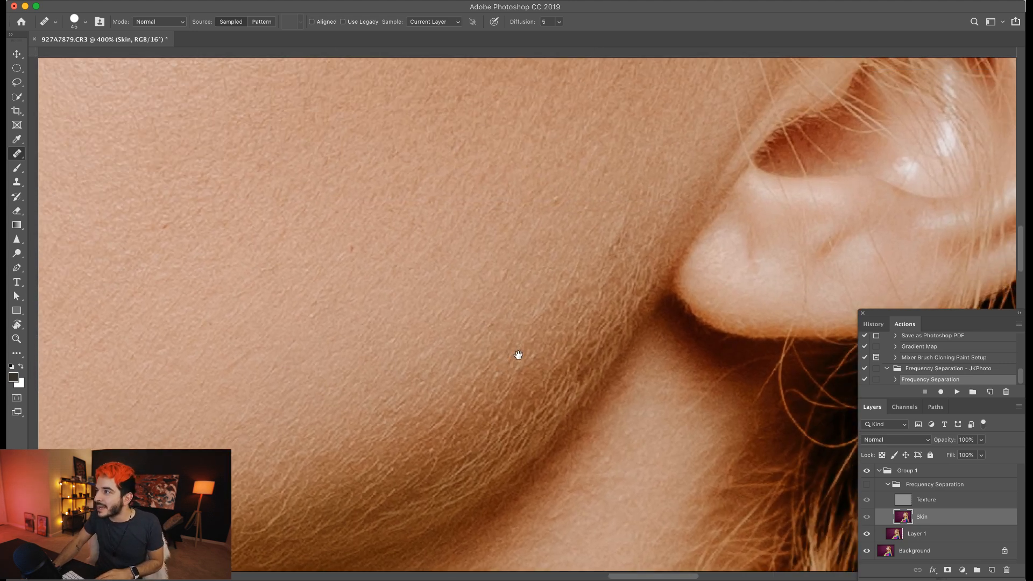
{"action": "left_click", "coordinate": [866, 485]}
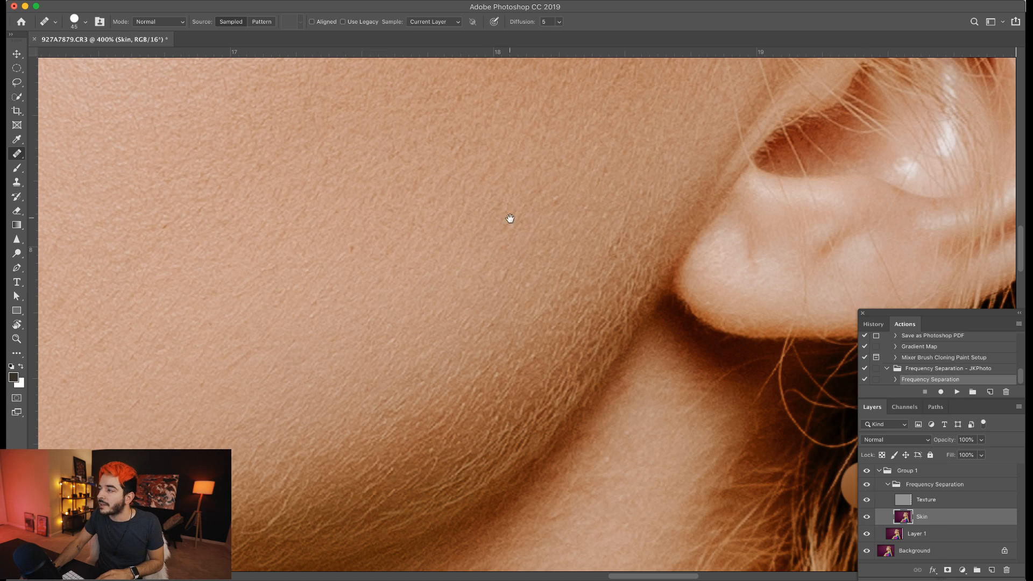
Step: Compare the outer eye area and forehead with the Frequency Separation group hidden and shown, leaving it visible
{"action": "left_click_drag", "start_coordinate": [507, 216], "coordinate": [445, 461]}
{"action": "left_click_drag", "start_coordinate": [410, 189], "coordinate": [465, 470]}
{"action": "left_click_drag", "start_coordinate": [500, 172], "coordinate": [508, 457]}
{"action": "left_click_drag", "start_coordinate": [517, 363], "coordinate": [507, 397]}
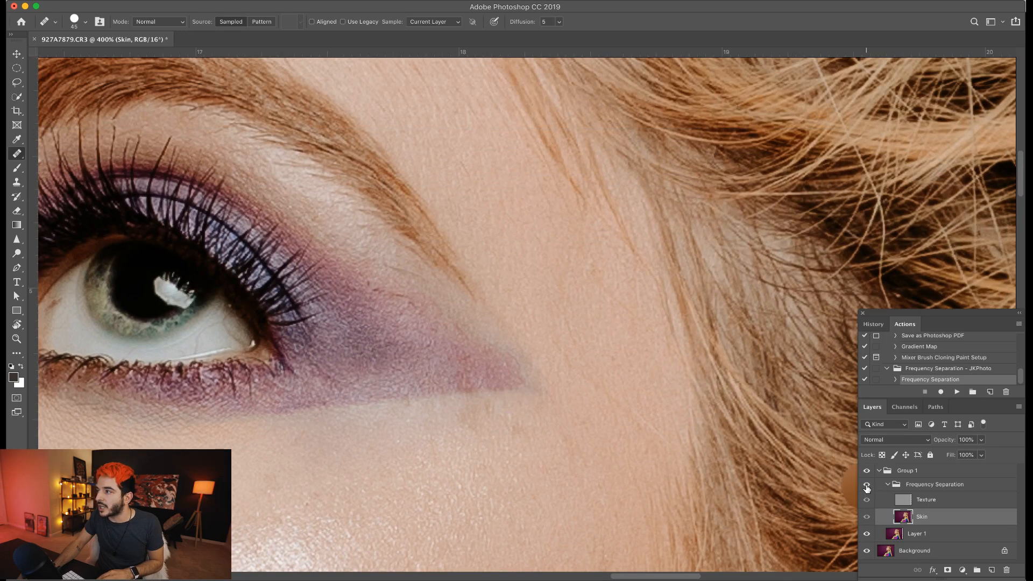
{"action": "left_click_drag", "start_coordinate": [478, 314], "coordinate": [533, 521]}
{"action": "left_click_drag", "start_coordinate": [532, 426], "coordinate": [540, 436]}
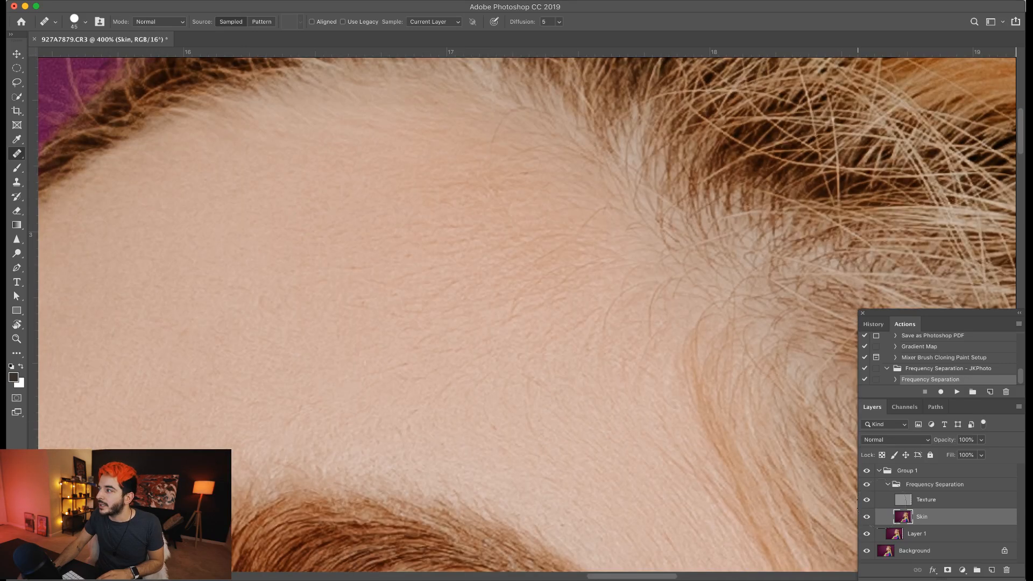
{"action": "left_click", "coordinate": [865, 485]}
{"action": "left_click", "coordinate": [865, 485]}
{"action": "left_click", "coordinate": [865, 485]}
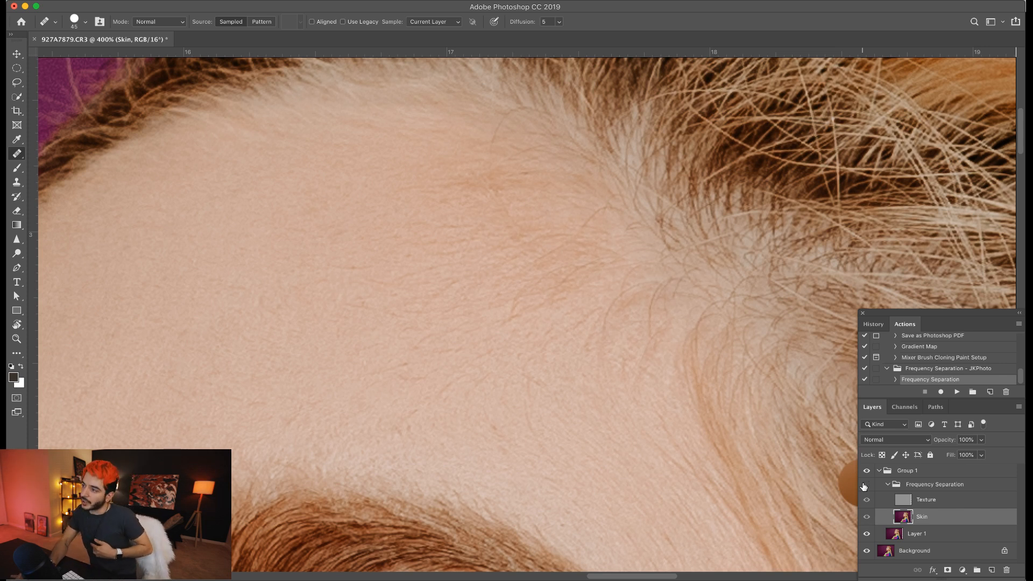
{"action": "left_click", "coordinate": [864, 485]}
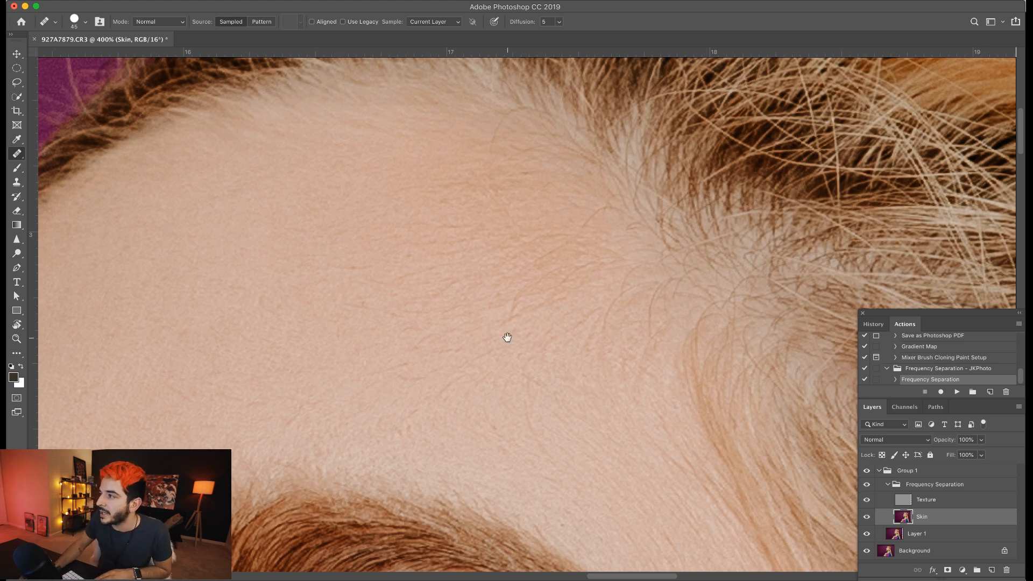
Step: Hide the Texture layer for work on the chin and the area around the mouth
{"action": "mouse_move", "coordinate": [625, 448]}
{"action": "left_mouse_down"}
{"action": "mouse_move", "coordinate": [351, 185]}
{"action": "mouse_move", "coordinate": [266, 128]}
{"action": "left_mouse_up"}
{"action": "left_click_drag", "start_coordinate": [467, 439], "coordinate": [450, 369]}
{"action": "left_click_drag", "start_coordinate": [478, 457], "coordinate": [456, 229]}
{"action": "left_click_drag", "start_coordinate": [477, 419], "coordinate": [648, 269]}
{"action": "key", "text": "super+minus"}
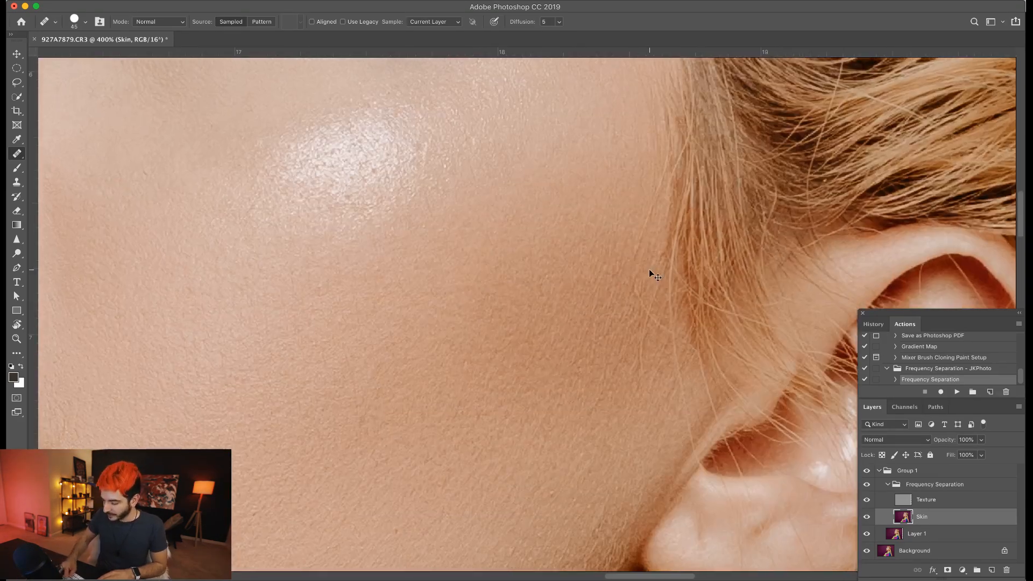
{"action": "left_click_drag", "start_coordinate": [583, 323], "coordinate": [617, 192]}
{"action": "mouse_move", "coordinate": [473, 382]}
{"action": "left_mouse_down"}
{"action": "mouse_move", "coordinate": [652, 341]}
{"action": "mouse_move", "coordinate": [699, 380]}
{"action": "left_mouse_up"}
{"action": "left_click_drag", "start_coordinate": [544, 369], "coordinate": [619, 395]}
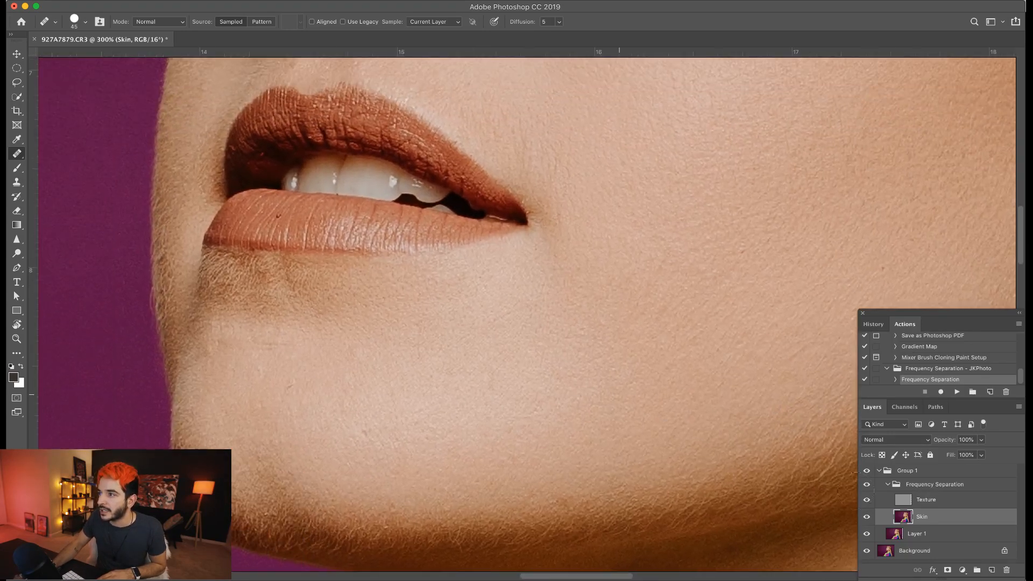
{"action": "left_click", "coordinate": [866, 501]}
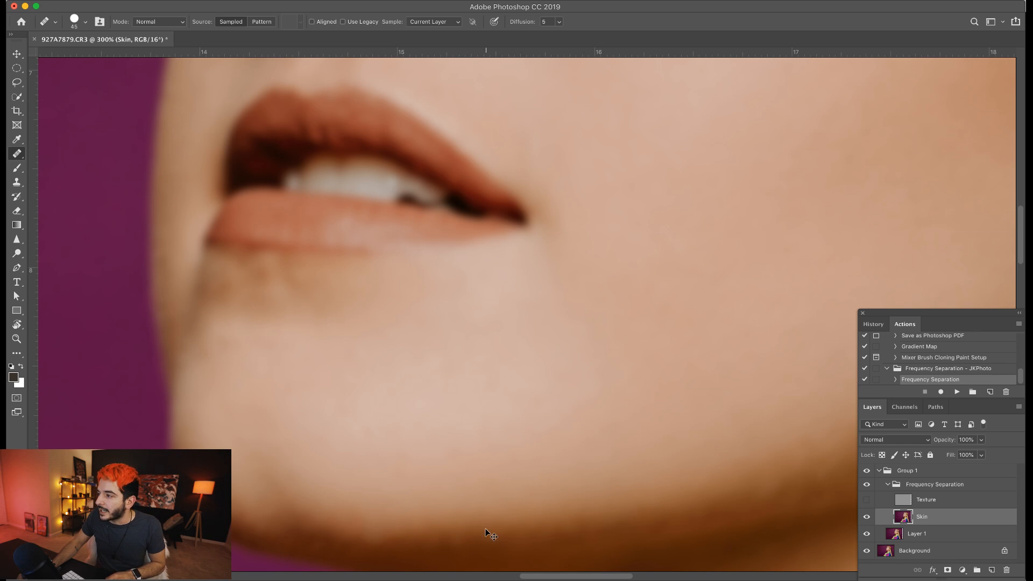
Step: Heal uneven spots from the front edge of the chin toward its middle with a 50 px healing brush
{"action": "key", "text": "bracketright"}
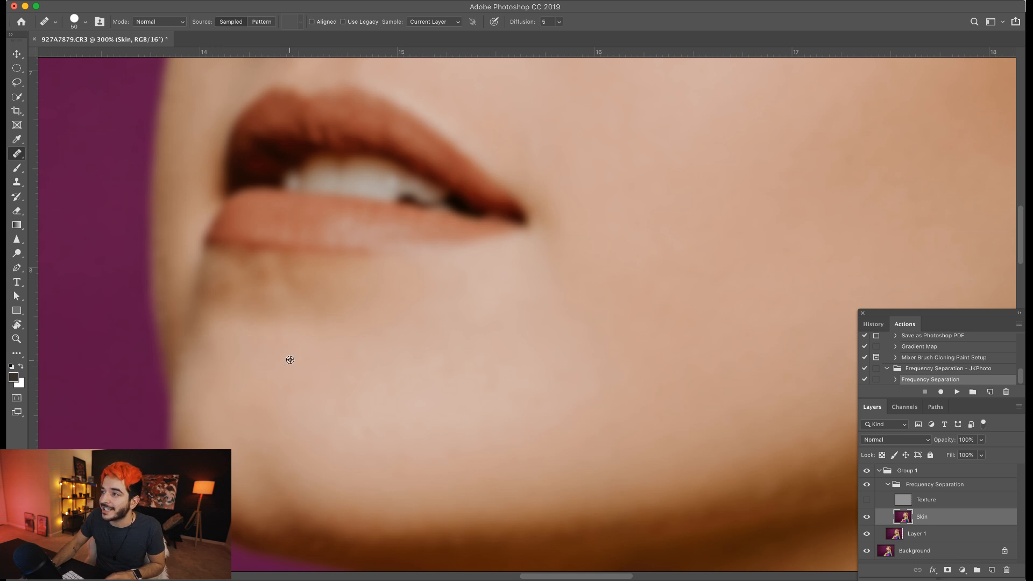
{"action": "left_click", "coordinate": [205, 391]}
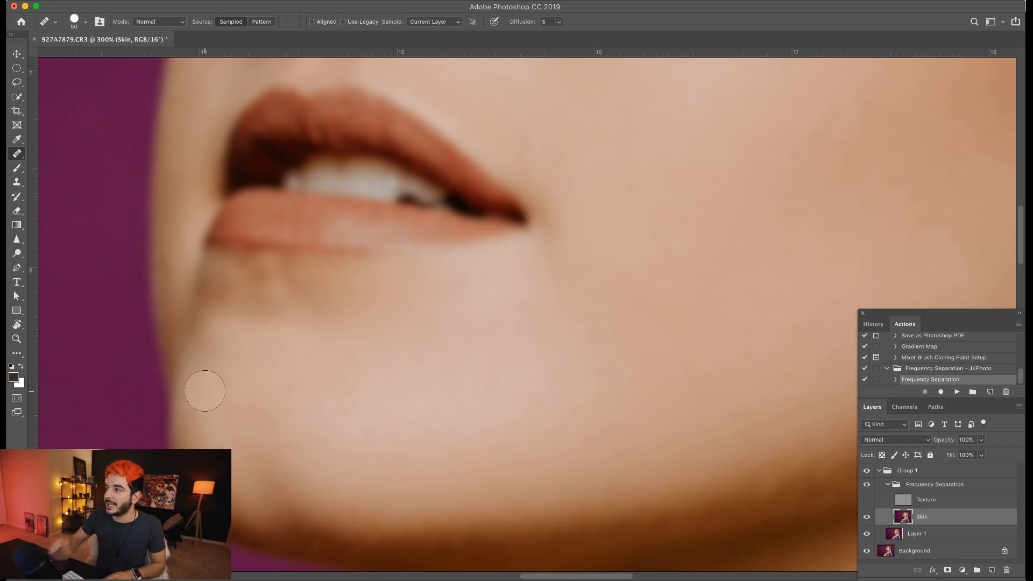
{"action": "left_click", "coordinate": [296, 426]}
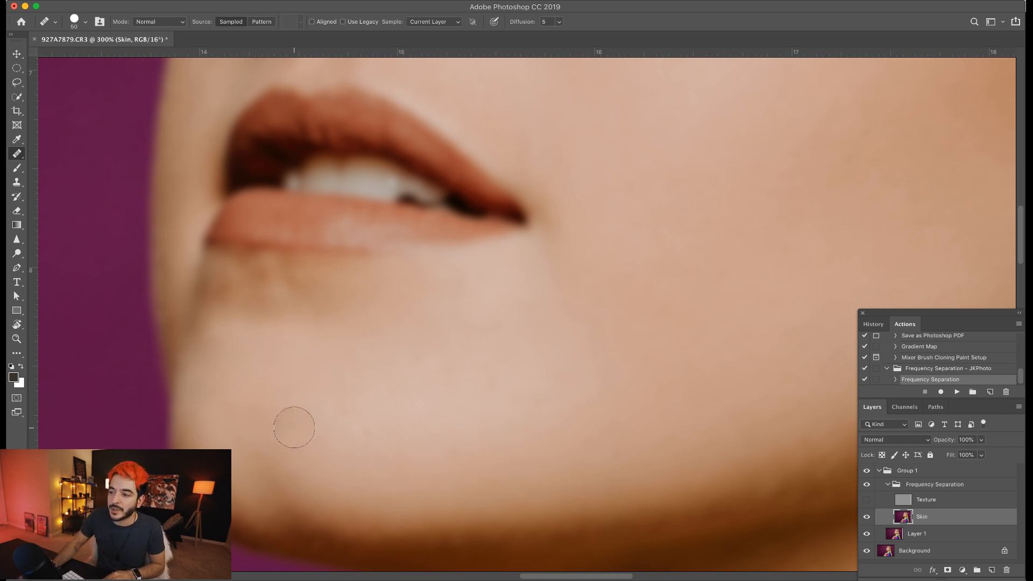
{"action": "left_click", "coordinate": [403, 383]}
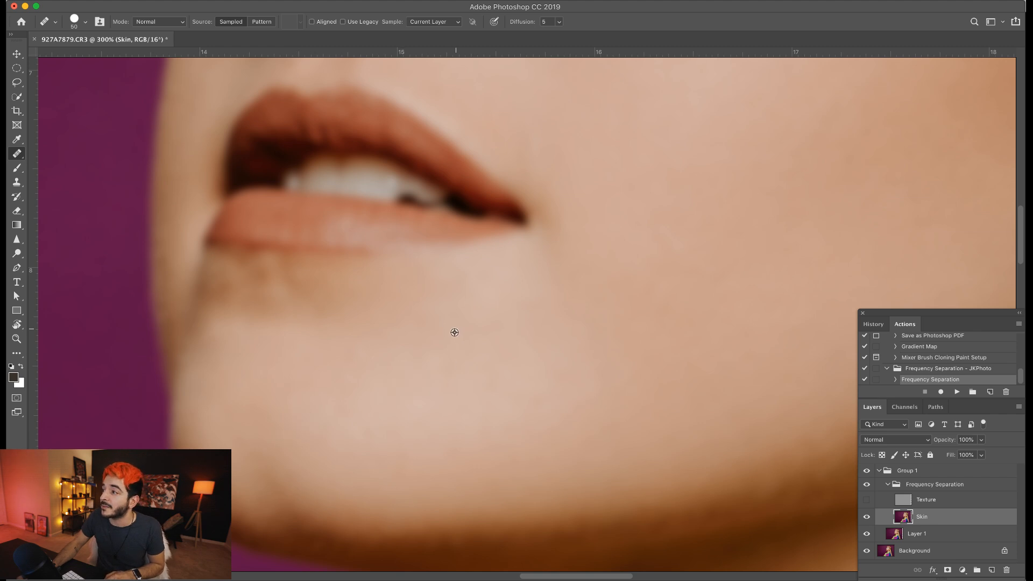
Step: Heal the blotches in the middle of the chin with a 60 px brush, resampling nearby skin between strokes
{"action": "key", "text": "]"}
{"action": "left_click", "coordinate": [435, 373], "text": "alt"}
{"action": "left_click", "coordinate": [424, 357]}
{"action": "left_click", "coordinate": [425, 357], "text": "alt"}
{"action": "left_click", "coordinate": [432, 339]}
{"action": "left_click", "coordinate": [435, 347], "text": "alt"}
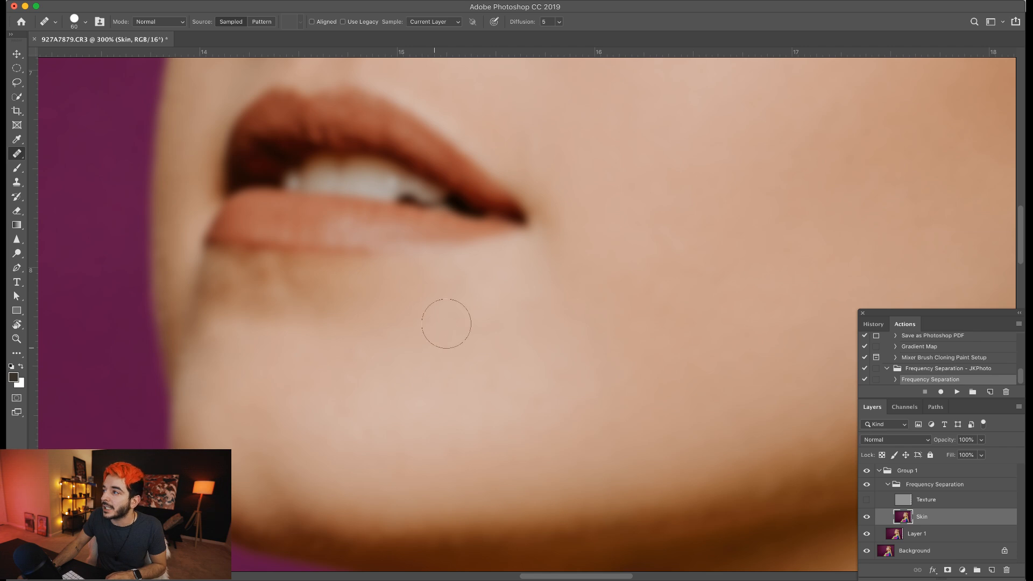
Step: Even out the skin from just below the corner of the mouth down the side of the chin, using fresh samples
{"action": "left_click", "coordinate": [452, 297], "text": "alt"}
{"action": "left_click", "coordinate": [480, 278]}
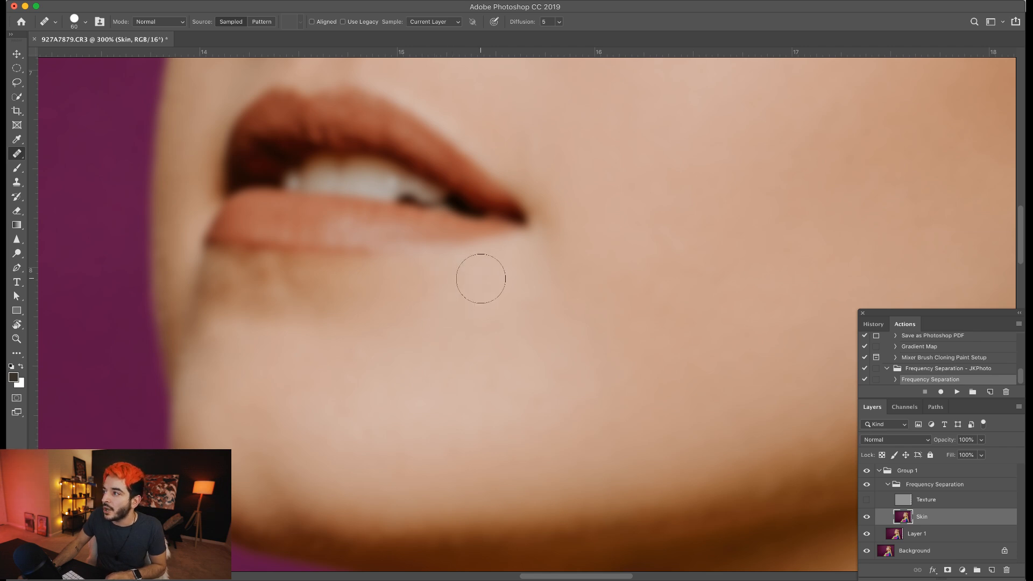
{"action": "left_click", "coordinate": [491, 321], "text": "alt"}
{"action": "left_click", "coordinate": [506, 356]}
{"action": "left_click", "coordinate": [505, 355], "text": "alt"}
{"action": "left_click", "coordinate": [497, 375]}
{"action": "left_click", "coordinate": [497, 375], "text": "alt"}
{"action": "left_click", "coordinate": [527, 398]}
Step: Heal the uneven tones running from beneath the lip shadow down through the central chin, sampling adjacent skin
{"action": "left_click", "coordinate": [497, 347], "text": "alt"}
{"action": "left_click", "coordinate": [458, 325], "text": "alt"}
{"action": "left_click", "coordinate": [401, 327]}
{"action": "left_click", "coordinate": [370, 356], "text": "alt"}
{"action": "left_click", "coordinate": [349, 392]}
{"action": "left_click", "coordinate": [353, 389], "text": "alt"}
{"action": "left_click", "coordinate": [344, 425]}
{"action": "left_click", "coordinate": [346, 415], "text": "alt"}
{"action": "left_click", "coordinate": [330, 438]}
{"action": "left_click", "coordinate": [328, 440], "text": "alt"}
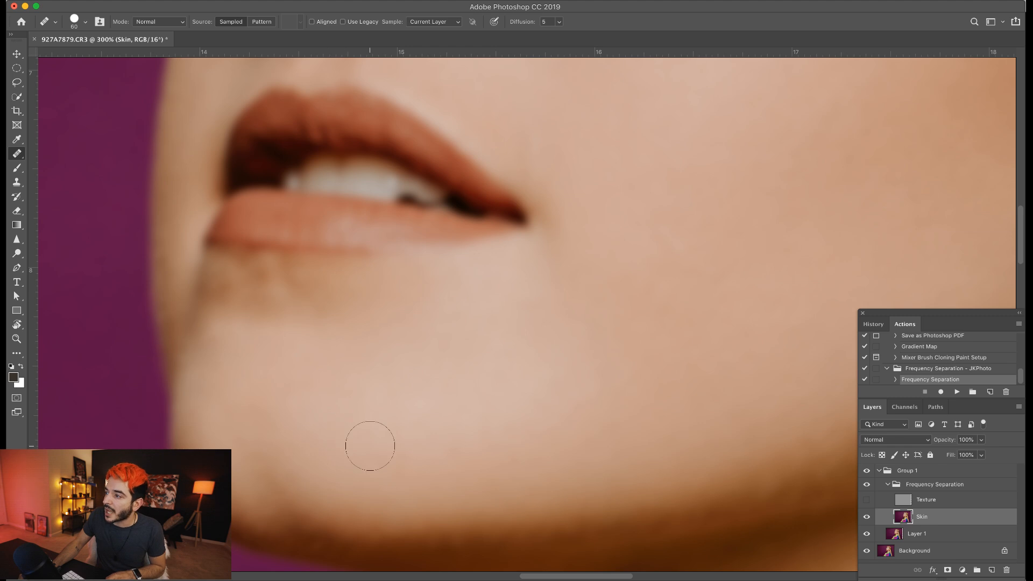
Step: Heal the remaining patches on the lower chin and along its front edge below the lip
{"action": "left_click", "coordinate": [375, 459]}
{"action": "left_click", "coordinate": [393, 466], "text": "alt"}
{"action": "left_click", "coordinate": [395, 430]}
{"action": "left_click", "coordinate": [322, 410], "text": "alt"}
{"action": "left_click", "coordinate": [296, 390]}
{"action": "left_click", "coordinate": [223, 339]}
{"action": "left_click", "coordinate": [228, 352], "text": "alt"}
{"action": "left_click", "coordinate": [225, 335]}
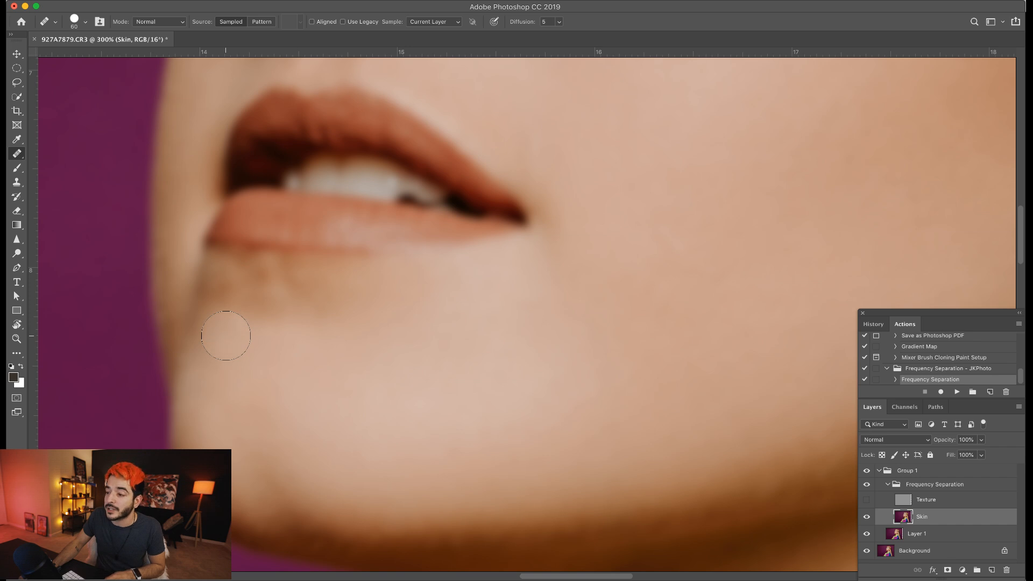
{"action": "left_click", "coordinate": [245, 359], "text": "alt"}
{"action": "left_click", "coordinate": [282, 466]}
{"action": "left_click", "coordinate": [286, 448]}
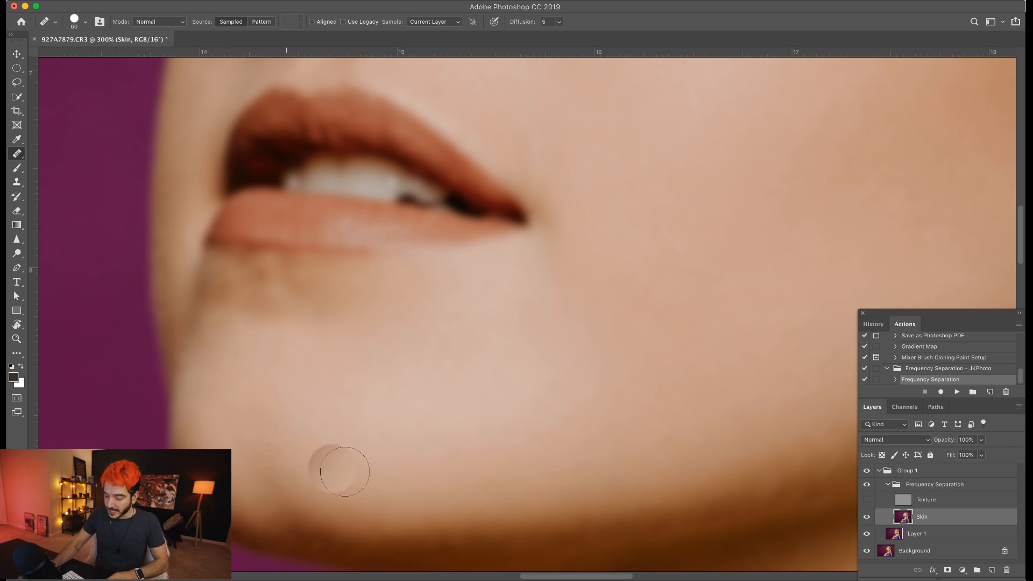
Step: Smooth the mottled shadow directly beneath the lower lip with a 40 px brush, checking it against the Texture layer
{"action": "scroll", "coordinate": [376, 475], "scroll_direction": "up", "scroll_amount": 2}
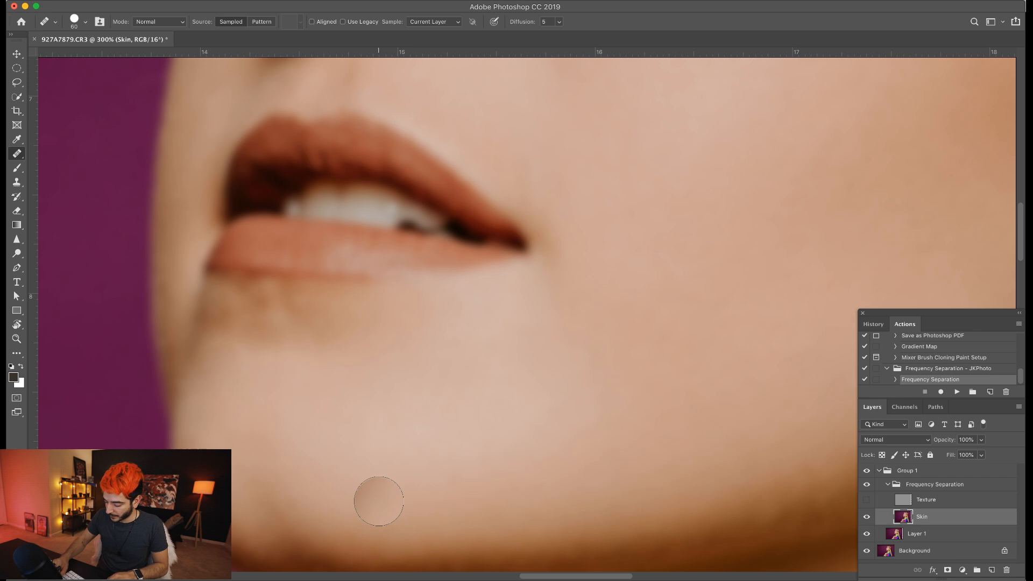
{"action": "key", "text": "super+equal"}
{"action": "left_click_drag", "start_coordinate": [354, 385], "coordinate": [409, 448]}
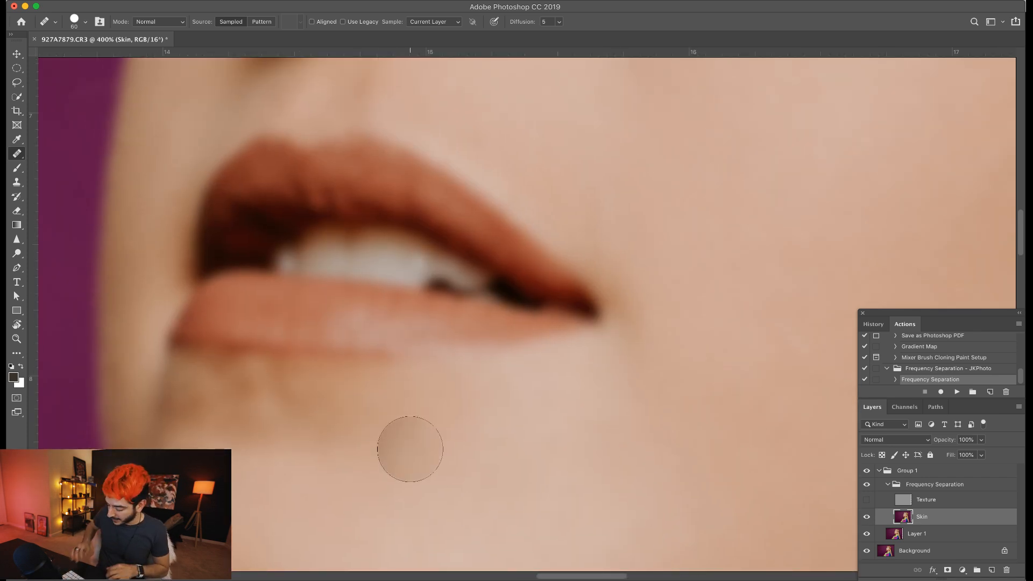
{"action": "key", "text": "bracketleft"}
{"action": "key", "text": "bracketleft"}
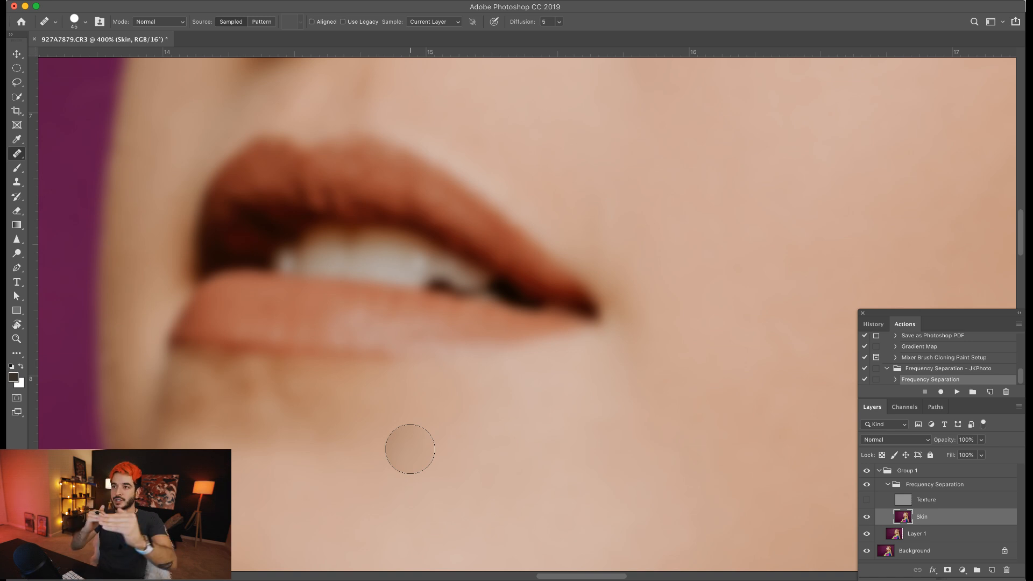
{"action": "key", "text": "bracketleft"}
{"action": "key", "text": "bracketleft"}
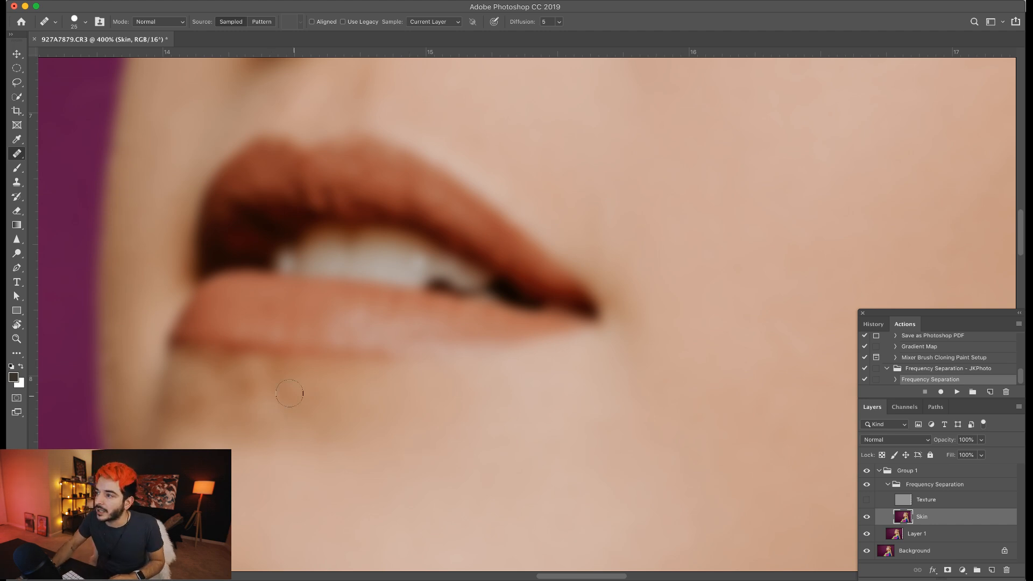
{"action": "key", "text": "bracketright"}
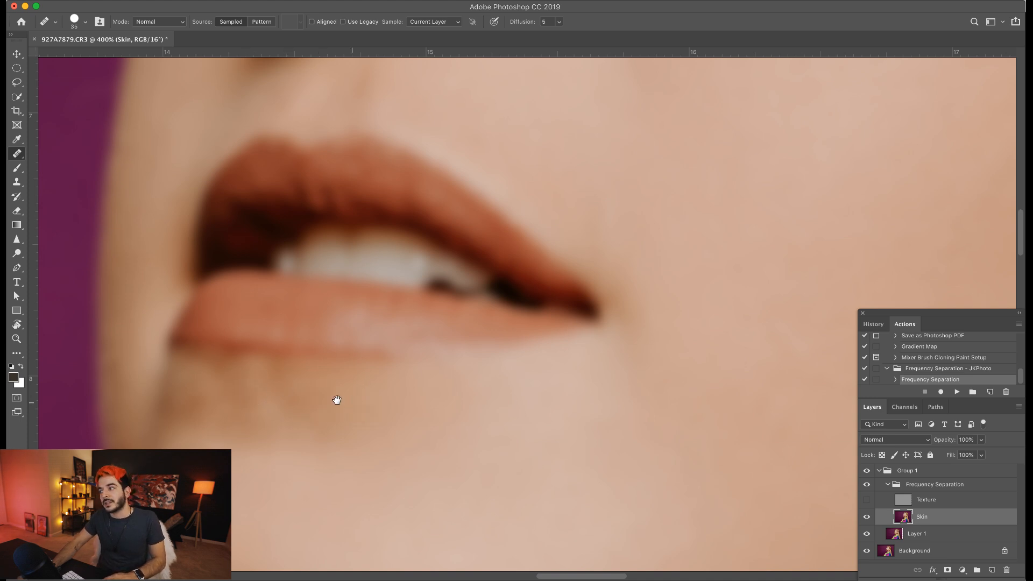
{"action": "left_click", "coordinate": [867, 501]}
{"action": "left_click", "coordinate": [866, 500]}
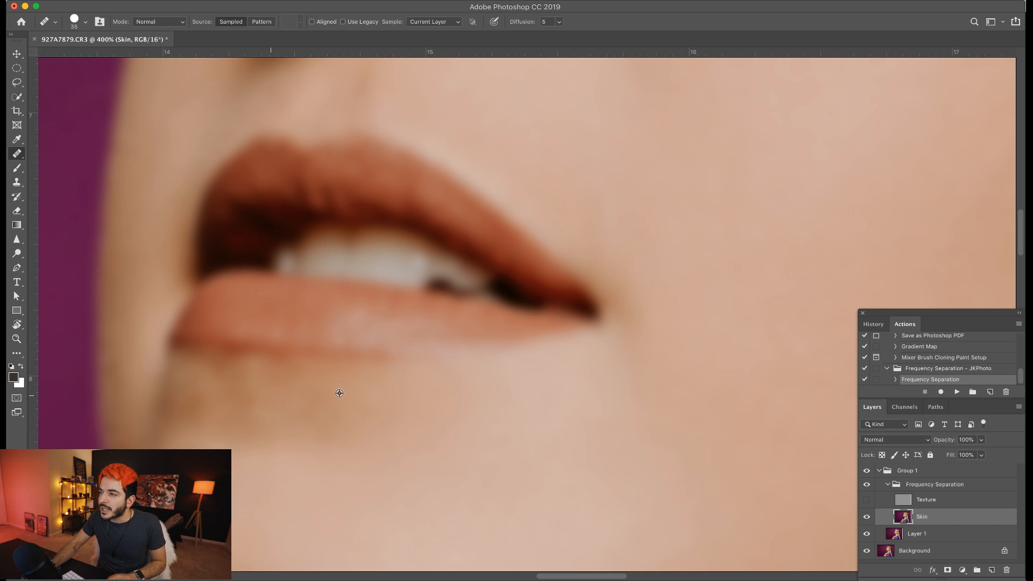
{"action": "key", "text": "bracketright"}
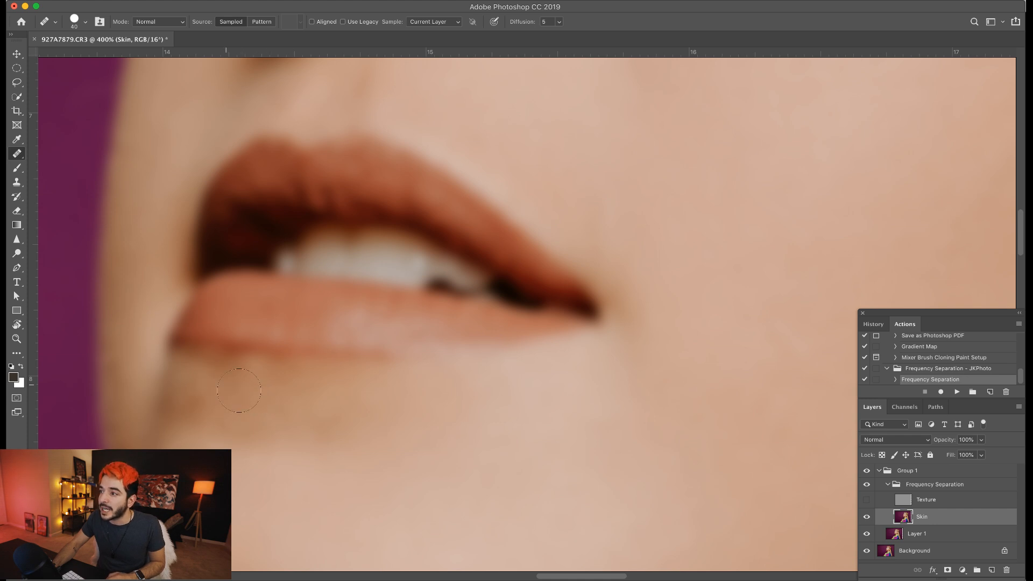
{"action": "left_click", "coordinate": [202, 388]}
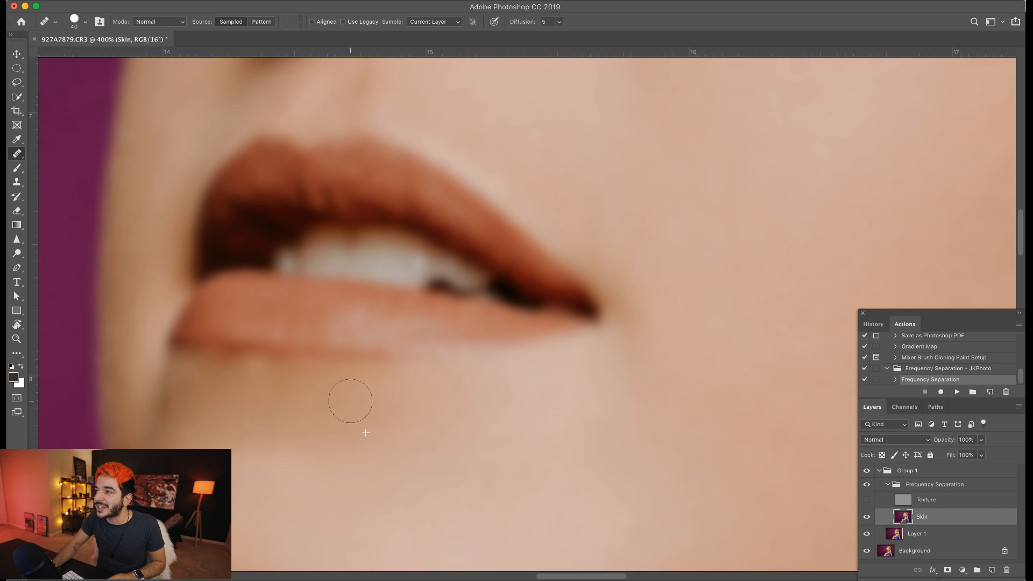
Step: Examine the chin, upper lip and mouth corner for remaining uneven tones
{"action": "left_click_drag", "start_coordinate": [334, 423], "coordinate": [341, 343]}
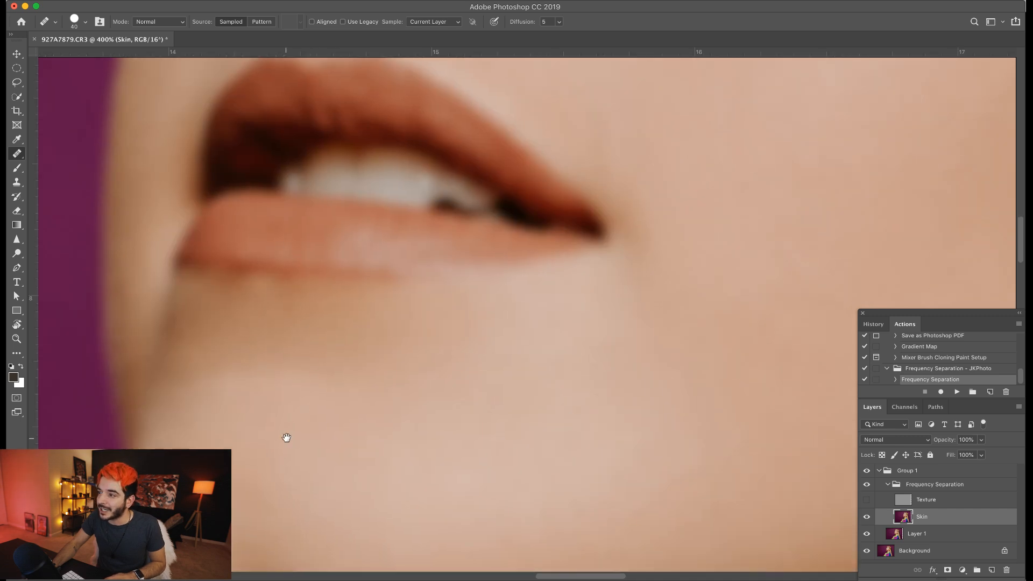
{"action": "left_click_drag", "start_coordinate": [286, 438], "coordinate": [304, 353]}
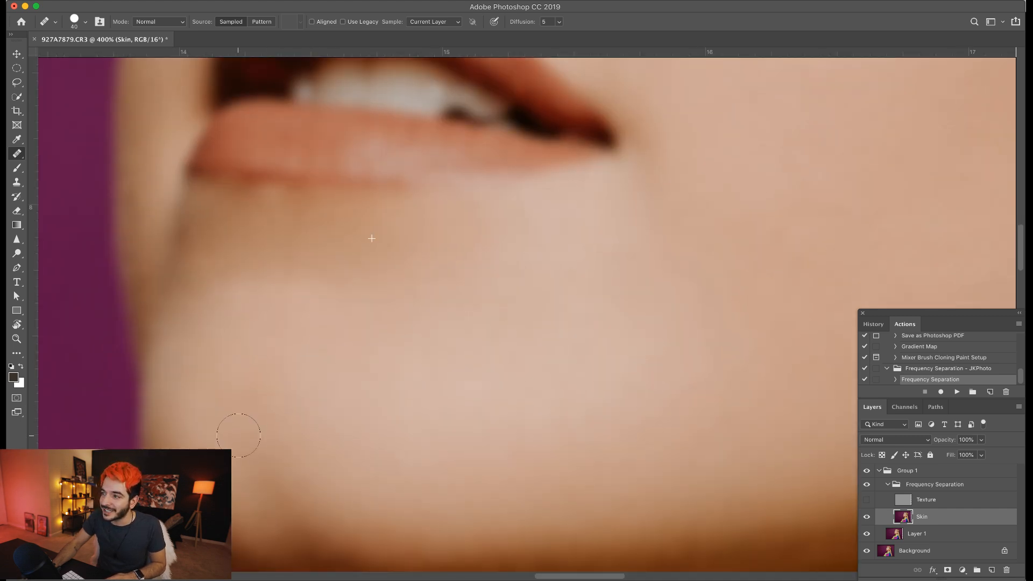
{"action": "left_click_drag", "start_coordinate": [405, 469], "coordinate": [396, 452]}
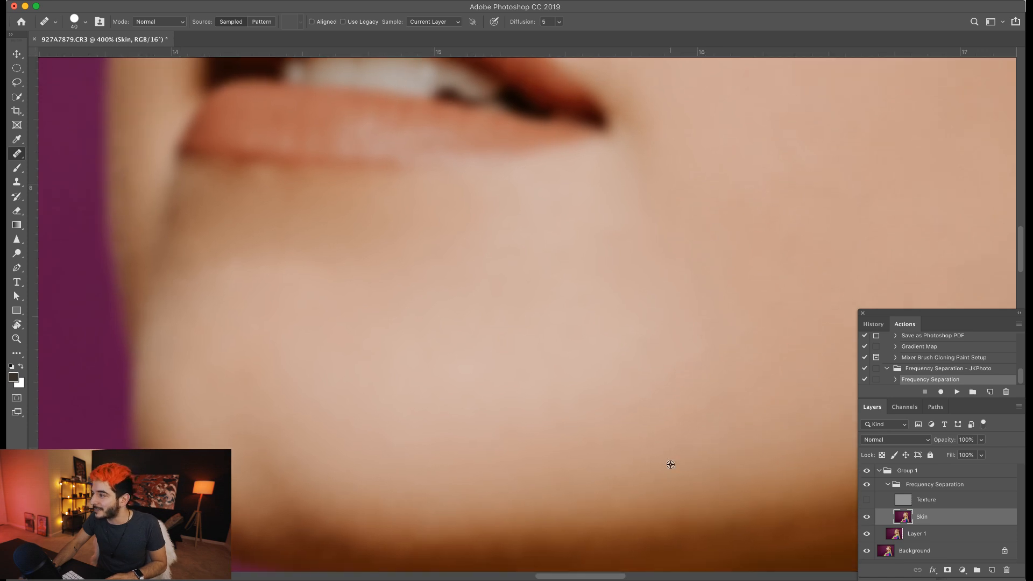
{"action": "left_click_drag", "start_coordinate": [353, 158], "coordinate": [515, 507]}
{"action": "left_click_drag", "start_coordinate": [439, 281], "coordinate": [263, 508]}
{"action": "mouse_move", "coordinate": [764, 546]}
{"action": "left_mouse_down"}
{"action": "mouse_move", "coordinate": [604, 238]}
{"action": "mouse_move", "coordinate": [546, 369]}
{"action": "mouse_move", "coordinate": [545, 253]}
{"action": "left_mouse_up"}
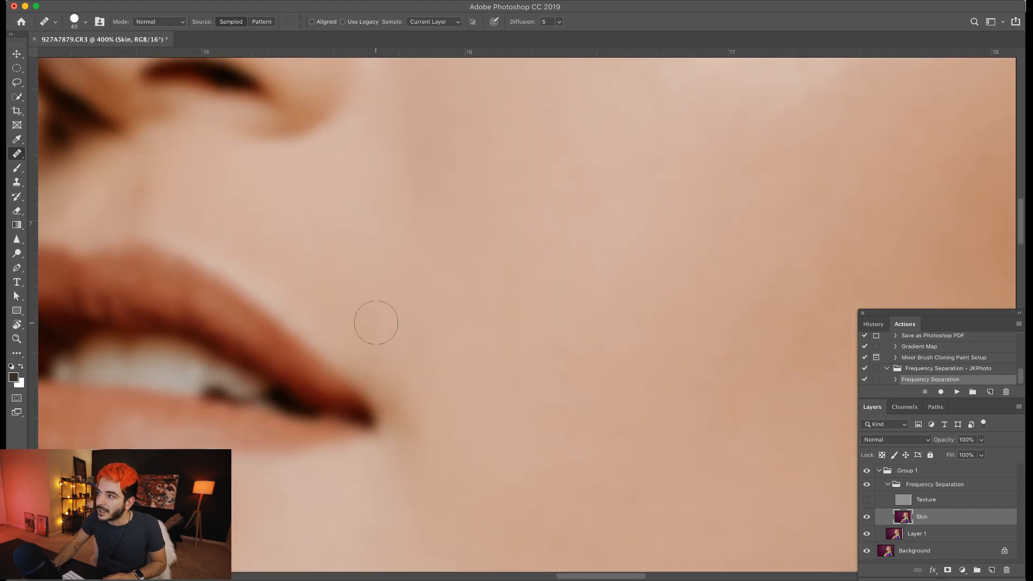
{"action": "left_click_drag", "start_coordinate": [469, 372], "coordinate": [515, 170]}
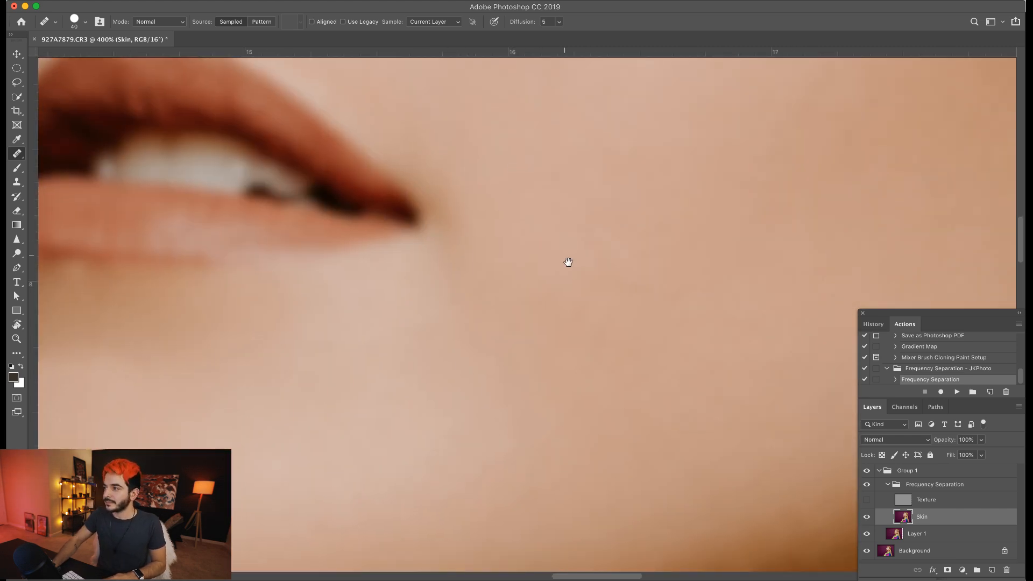
{"action": "left_click_drag", "start_coordinate": [569, 262], "coordinate": [540, 281]}
Step: Heal the blotchy cheek skin beside the mouth corner with a 60 px brush, sampling the surrounding skin
{"action": "key", "text": "]"}
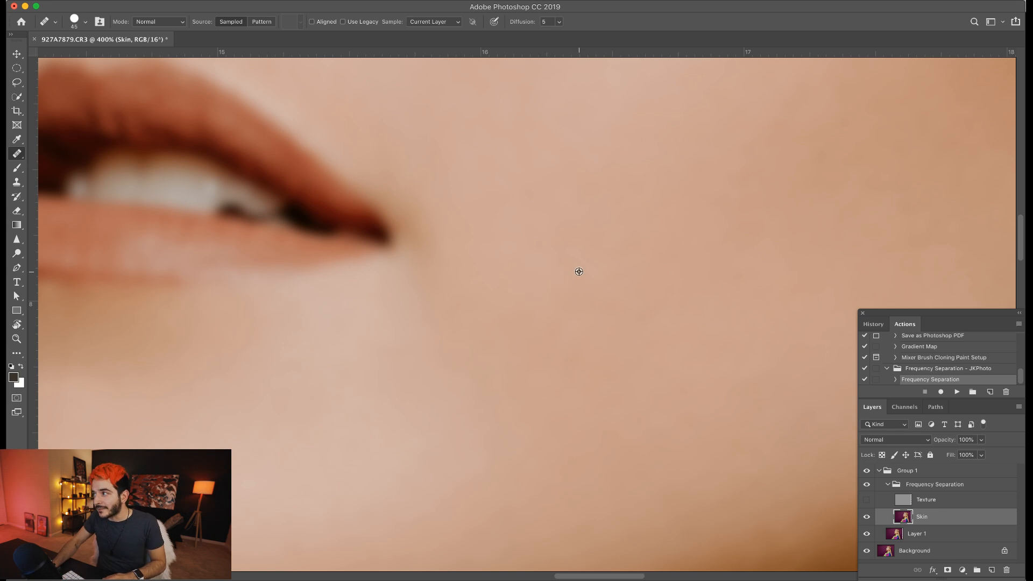
{"action": "left_click", "coordinate": [597, 245], "text": "alt"}
{"action": "key", "text": "bracketright"}
{"action": "key", "text": "bracketright"}
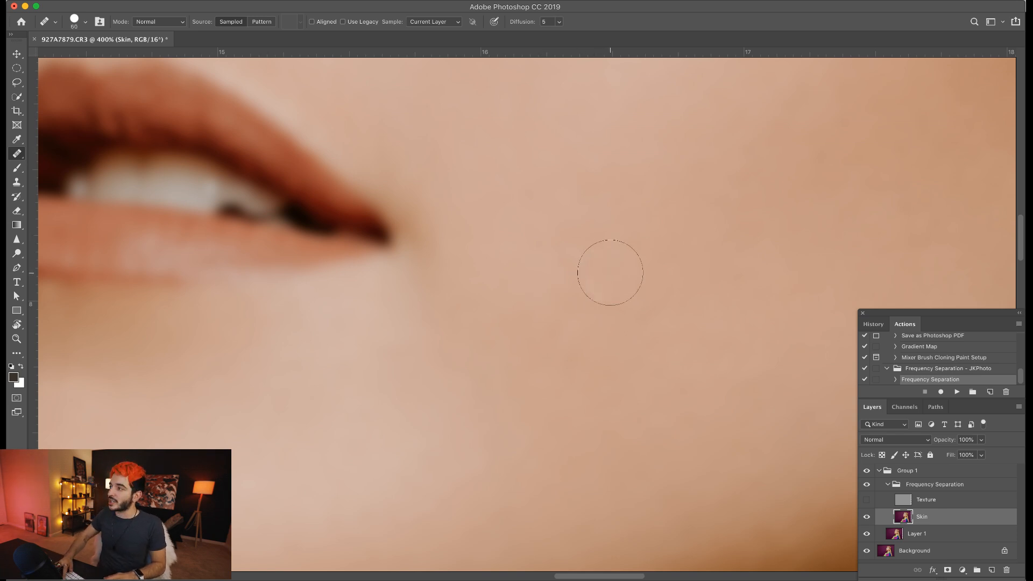
{"action": "left_click", "coordinate": [608, 301], "text": "alt"}
{"action": "left_click", "coordinate": [595, 390], "text": "alt"}
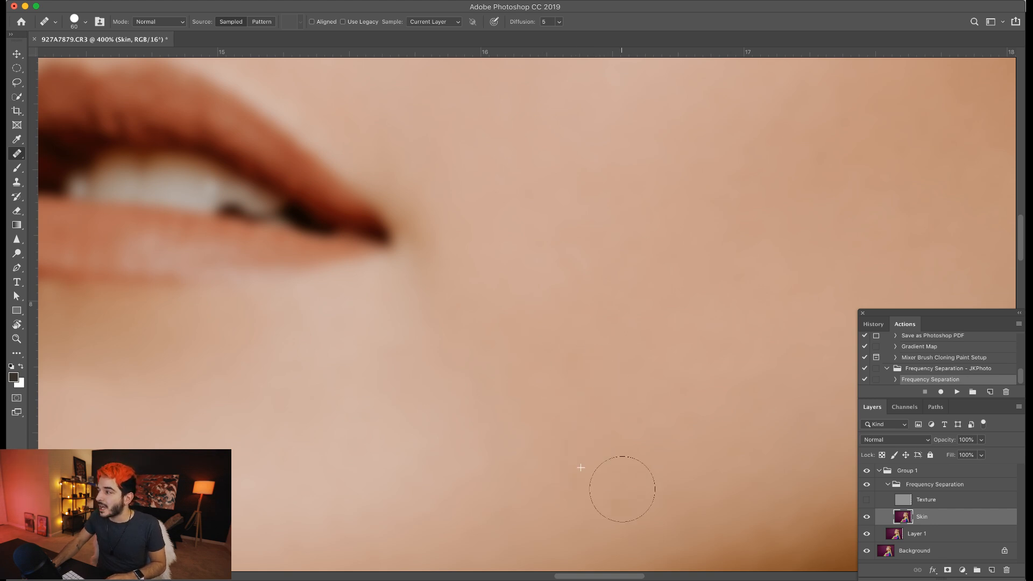
Step: Heal the uneven patches on the lower cheek just above the jawline shadow, resampling between strokes
{"action": "left_click", "coordinate": [671, 435], "text": "alt"}
{"action": "left_click", "coordinate": [694, 396]}
{"action": "left_click", "coordinate": [613, 410], "text": "alt"}
{"action": "left_click", "coordinate": [670, 436]}
{"action": "left_click", "coordinate": [647, 435], "text": "alt"}
{"action": "left_click", "coordinate": [619, 410], "text": "alt"}
{"action": "left_click", "coordinate": [736, 434]}
{"action": "left_click", "coordinate": [756, 410], "text": "alt"}
{"action": "left_click", "coordinate": [750, 474]}
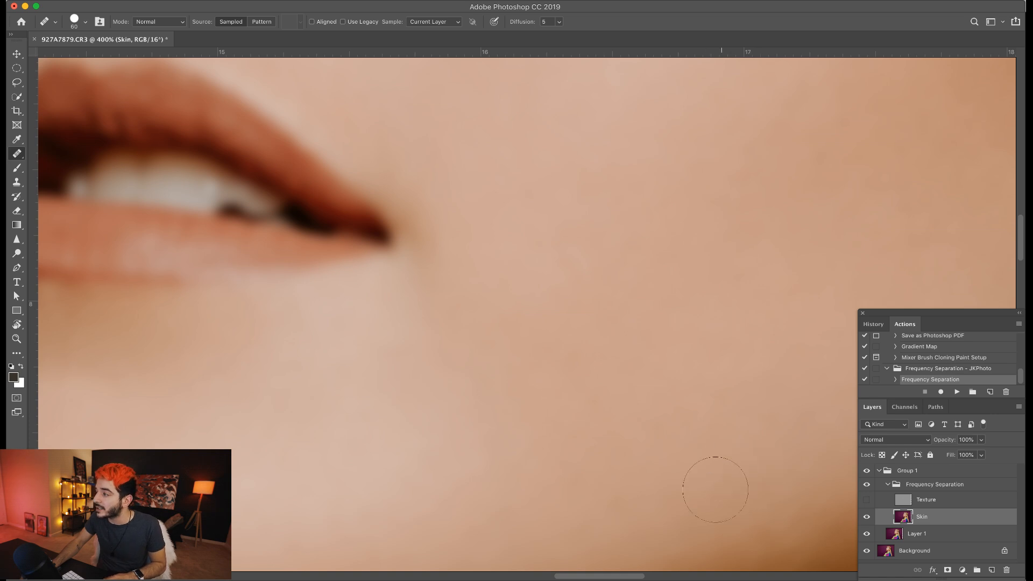
Step: Smooth the transition along the upper edge of the jawline shadow, sampling just beside each patch
{"action": "left_click_drag", "start_coordinate": [713, 482], "coordinate": [461, 373]}
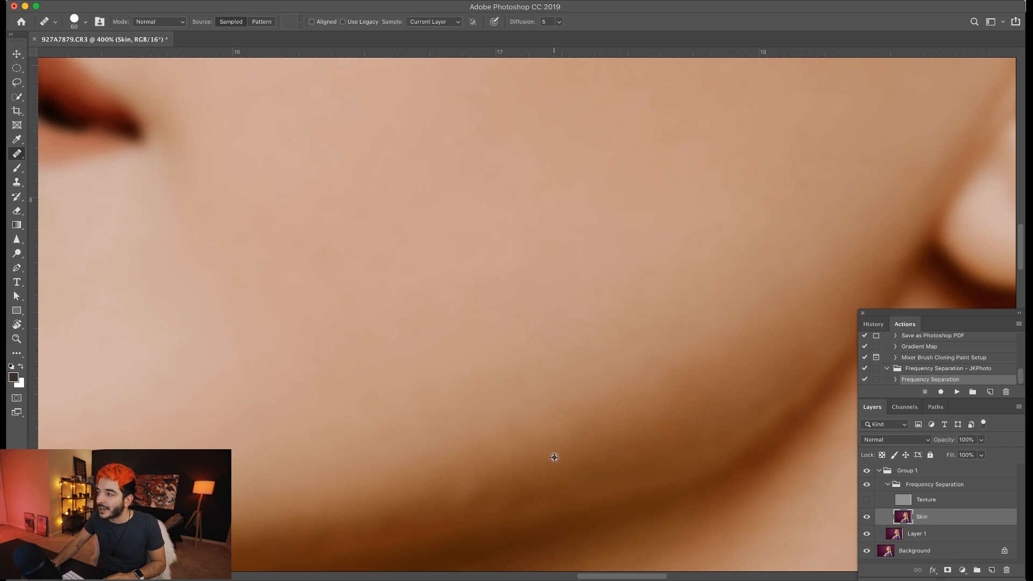
{"action": "left_click", "coordinate": [519, 472]}
{"action": "left_click", "coordinate": [520, 467], "text": "alt"}
{"action": "left_click", "coordinate": [480, 483]}
{"action": "left_click", "coordinate": [479, 479], "text": "alt"}
{"action": "left_click", "coordinate": [451, 492]}
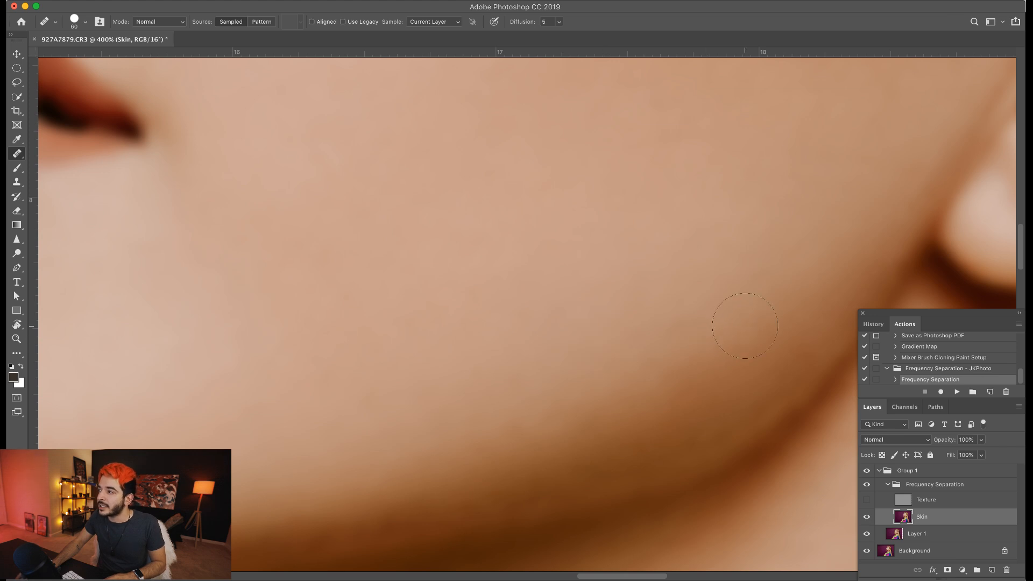
Step: Heal the uneven tones on the cheek above the jaw shadow near the earlobe
{"action": "left_click", "coordinate": [714, 297], "text": "alt"}
{"action": "left_click", "coordinate": [665, 316]}
{"action": "left_click", "coordinate": [664, 317], "text": "alt"}
{"action": "left_click", "coordinate": [648, 350]}
Step: Heal the blotches within the jawline shadow from chin to earlobe with a 45 px brush
{"action": "left_click_drag", "start_coordinate": [531, 371], "coordinate": [596, 312]}
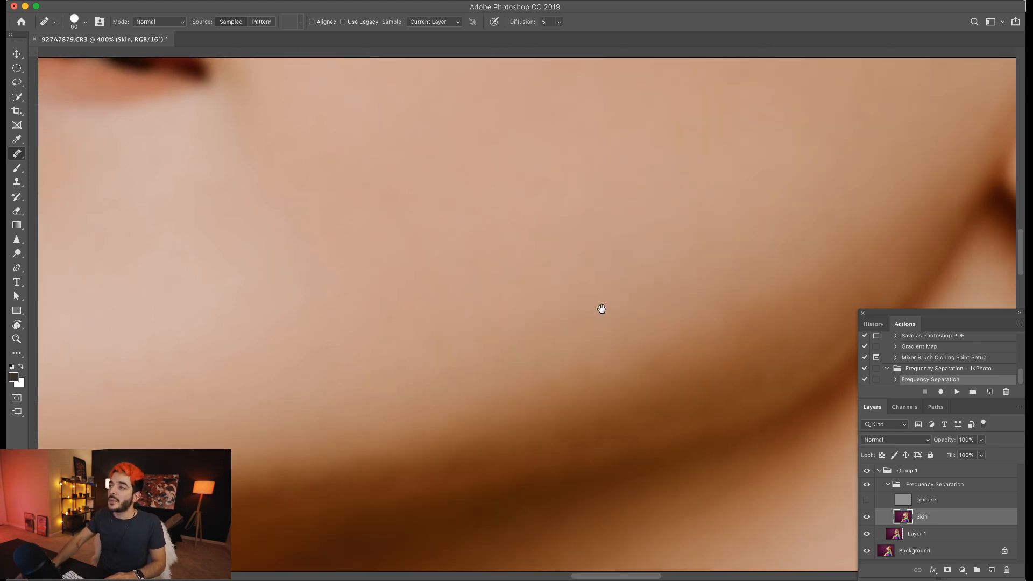
{"action": "left_click_drag", "start_coordinate": [596, 312], "coordinate": [671, 263]}
{"action": "key", "text": "bracketleft"}
{"action": "key", "text": "bracketleft"}
{"action": "left_click", "coordinate": [612, 363]}
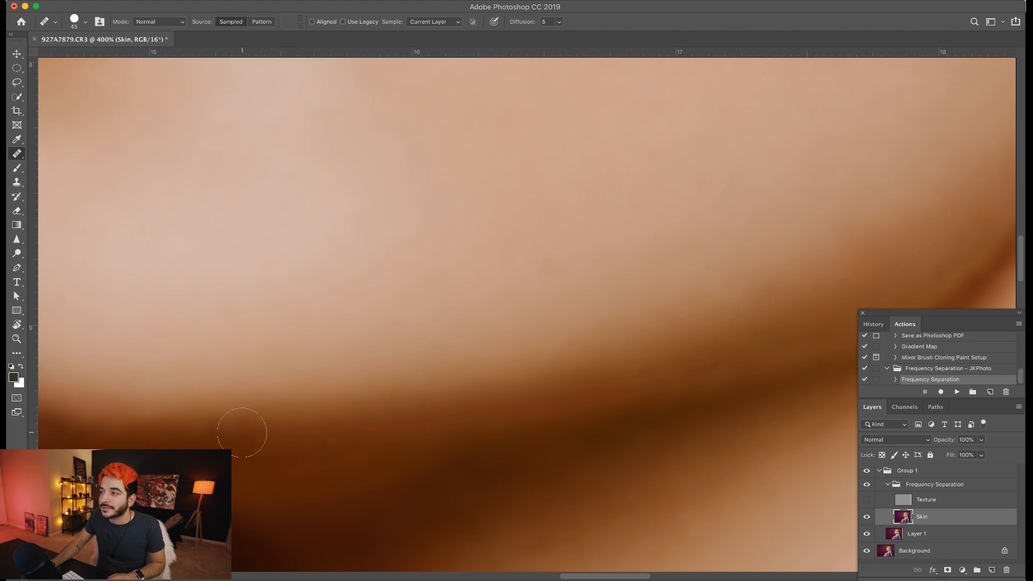
{"action": "left_click_drag", "start_coordinate": [677, 367], "coordinate": [505, 414]}
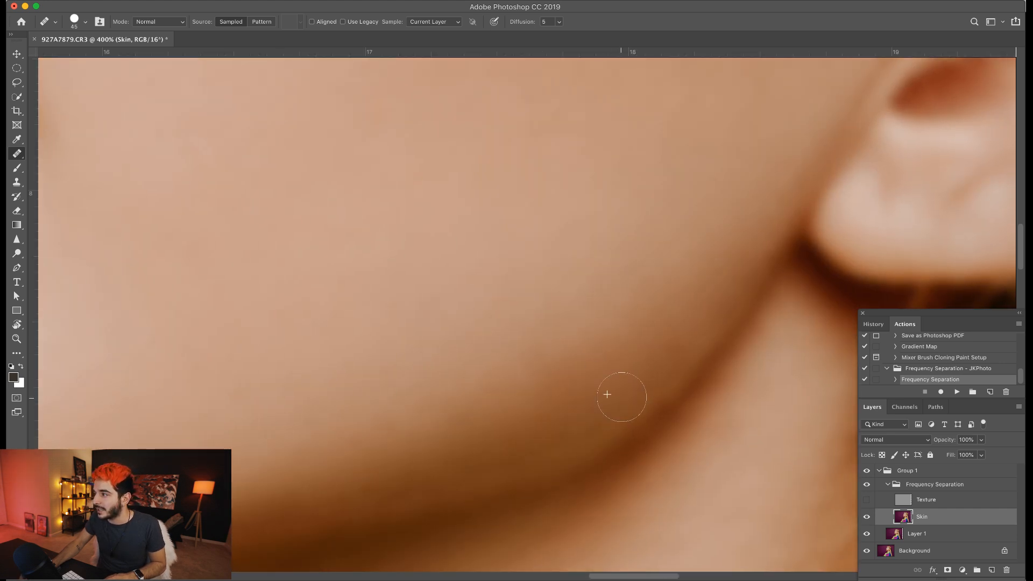
{"action": "scroll", "coordinate": [682, 351], "scroll_direction": "down", "scroll_amount": 2}
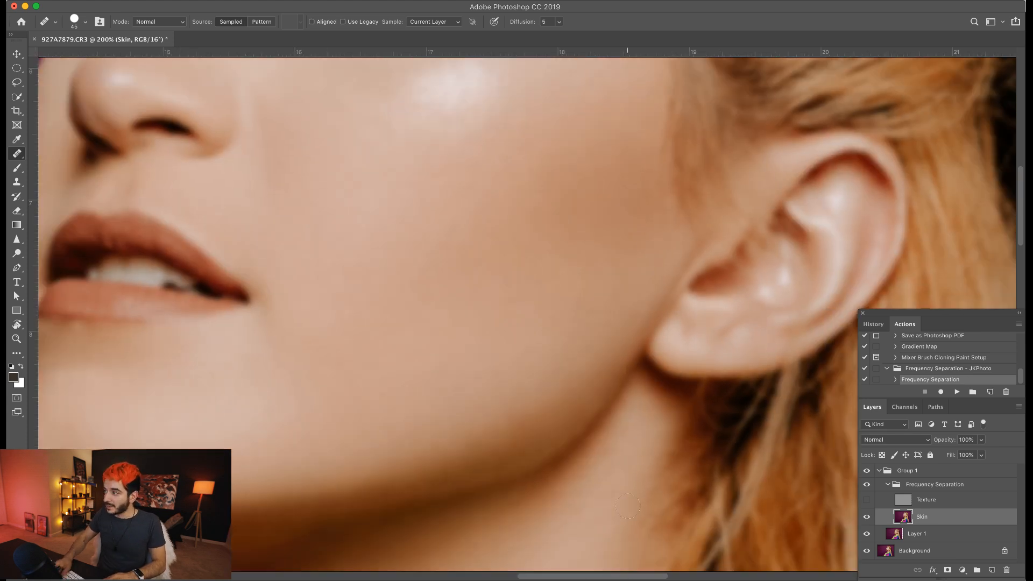
Step: Show the Texture layer over the healed skin and look over the face
{"action": "left_click", "coordinate": [866, 499]}
{"action": "left_click_drag", "start_coordinate": [589, 300], "coordinate": [514, 504]}
{"action": "scroll", "coordinate": [514, 504], "scroll_direction": "down", "scroll_amount": 1}
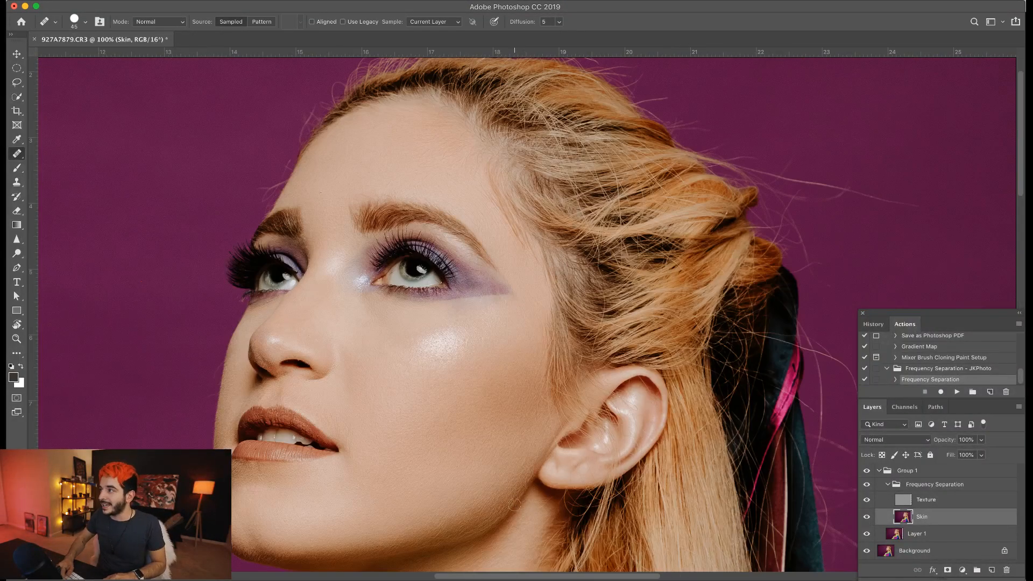
{"action": "left_click_drag", "start_coordinate": [585, 188], "coordinate": [511, 227]}
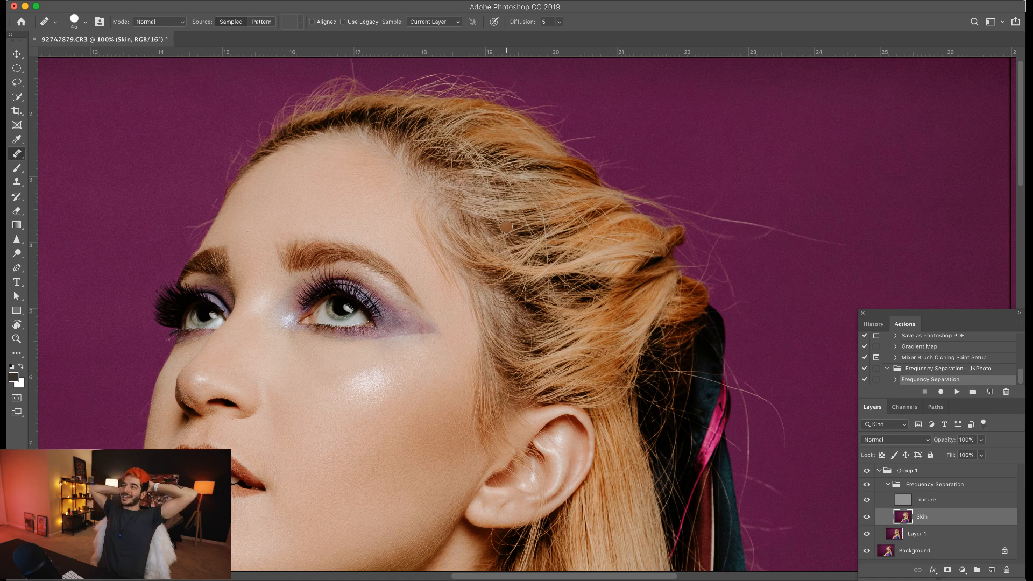
Step: Examine the healed skin tones across the full portrait and close up from the chin to the eyes
{"action": "key", "text": "super+minus"}
{"action": "key", "text": "super+minus"}
{"action": "key", "text": "super+minus"}
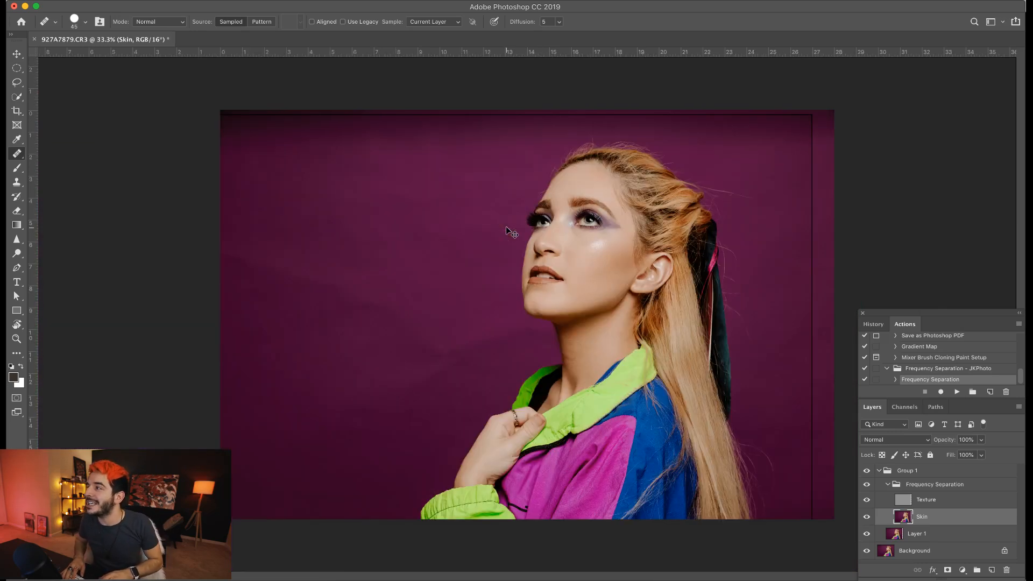
{"action": "key", "text": "super+equal"}
{"action": "key", "text": "super+equal"}
{"action": "key", "text": "super+equal"}
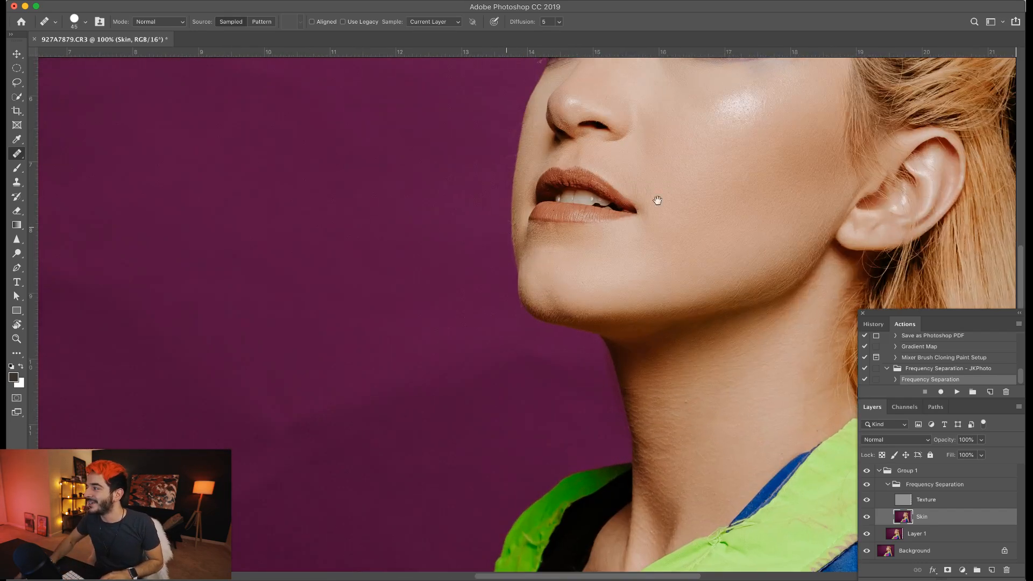
{"action": "left_click_drag", "start_coordinate": [657, 200], "coordinate": [529, 298]}
{"action": "key", "text": "super+minus"}
{"action": "key", "text": "super+minus"}
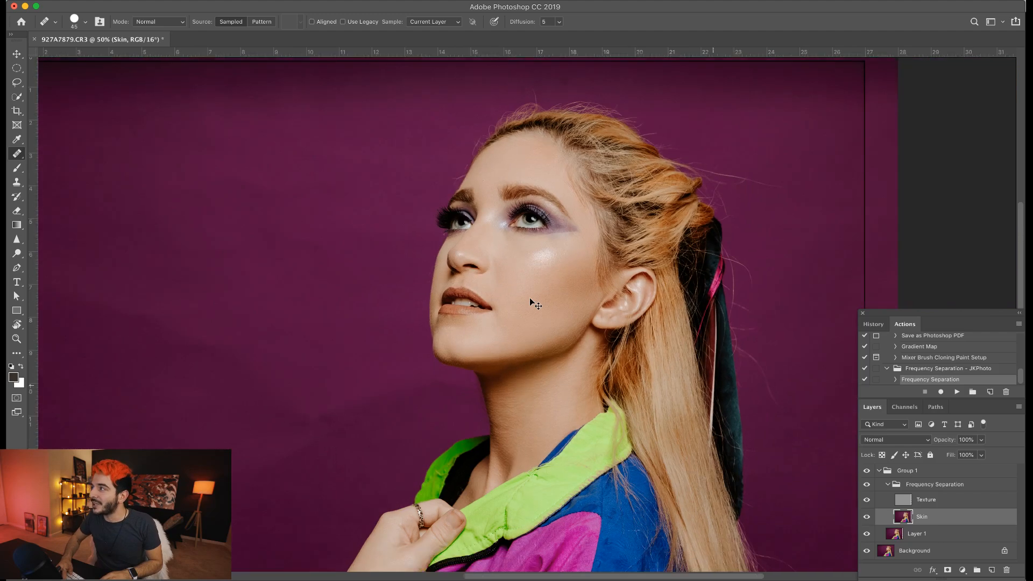
{"action": "scroll", "coordinate": [529, 298], "scroll_direction": "down", "scroll_amount": 1}
{"action": "scroll", "coordinate": [529, 297], "scroll_direction": "up", "scroll_amount": 4}
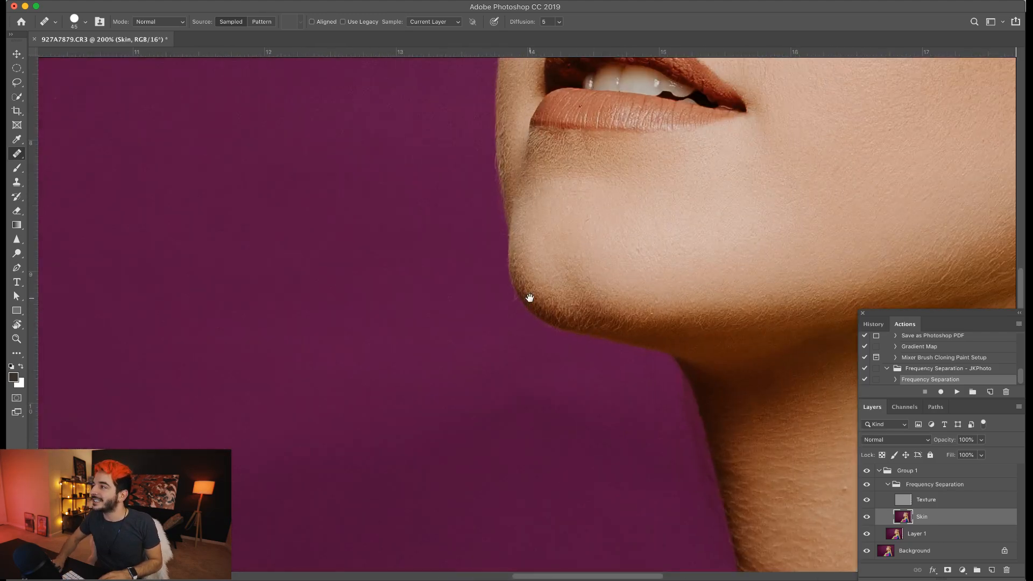
{"action": "left_click_drag", "start_coordinate": [794, 205], "coordinate": [482, 434]}
{"action": "left_click_drag", "start_coordinate": [549, 129], "coordinate": [527, 335]}
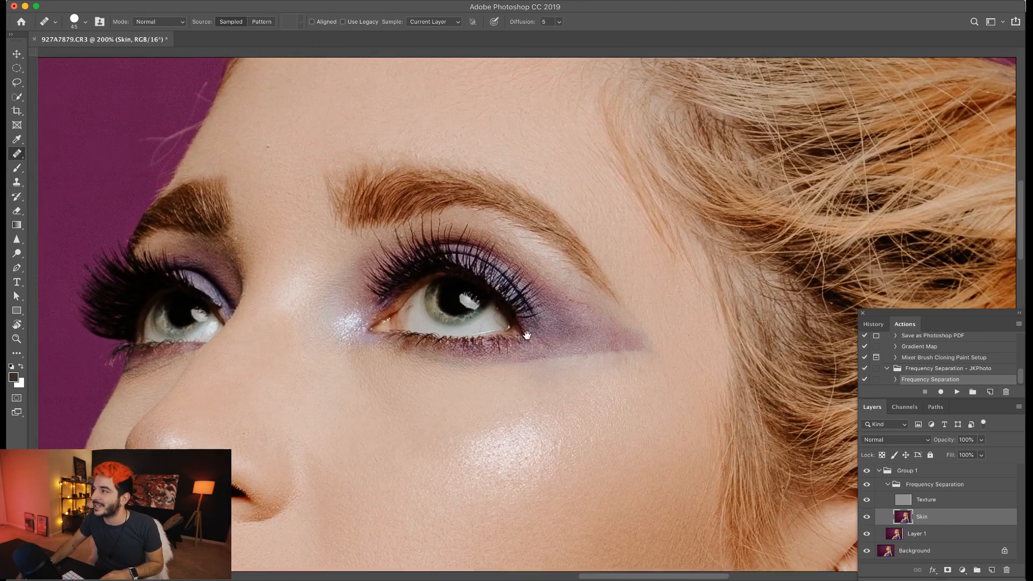
Step: Inspect the skin texture around the eye makeup, the cheek highlight and the forehead at 300% magnification
{"action": "scroll", "coordinate": [527, 335], "scroll_direction": "up", "scroll_amount": 2}
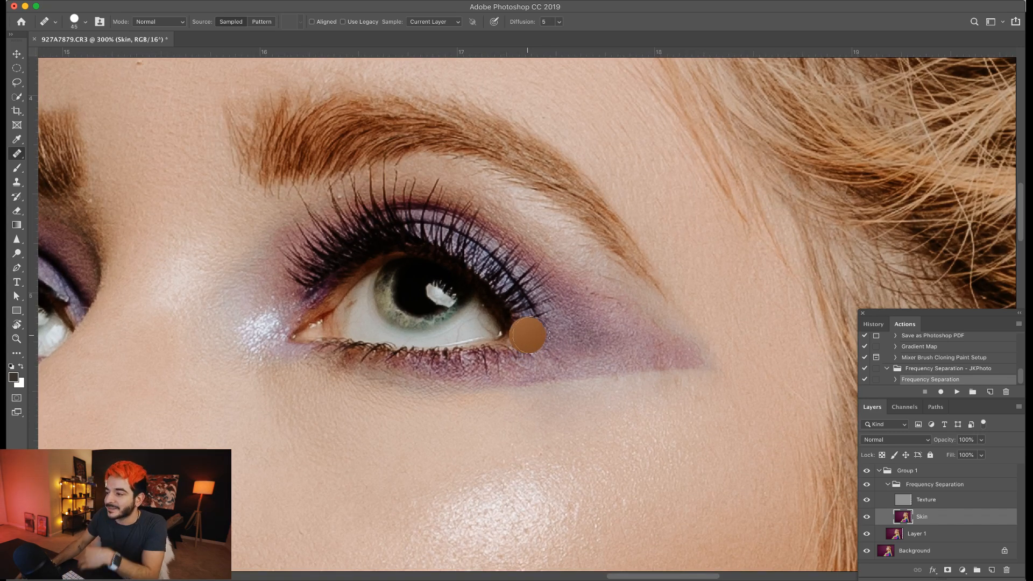
{"action": "left_click_drag", "start_coordinate": [485, 417], "coordinate": [492, 300]}
{"action": "left_click_drag", "start_coordinate": [481, 393], "coordinate": [475, 339]}
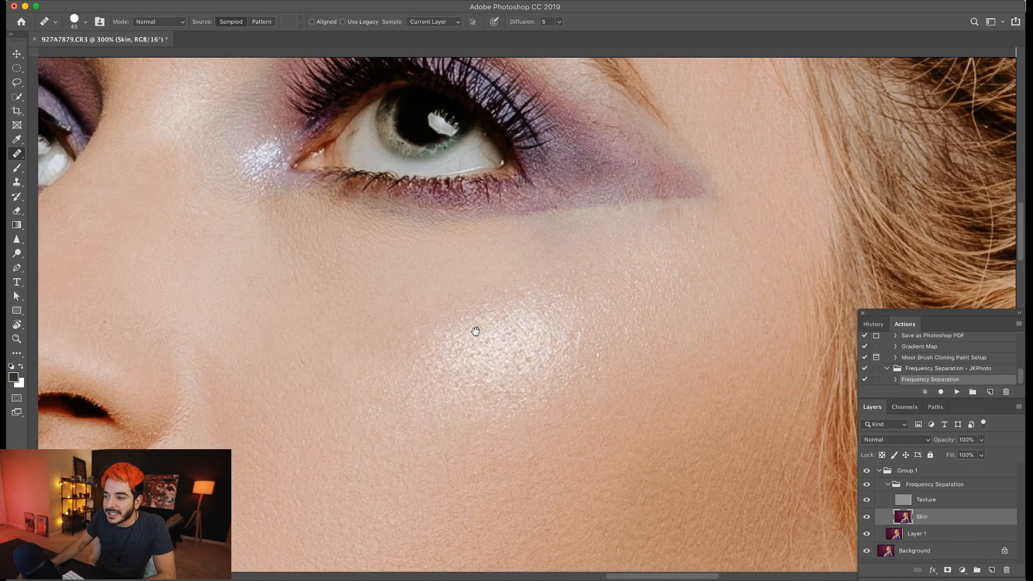
{"action": "left_click_drag", "start_coordinate": [476, 335], "coordinate": [475, 330]}
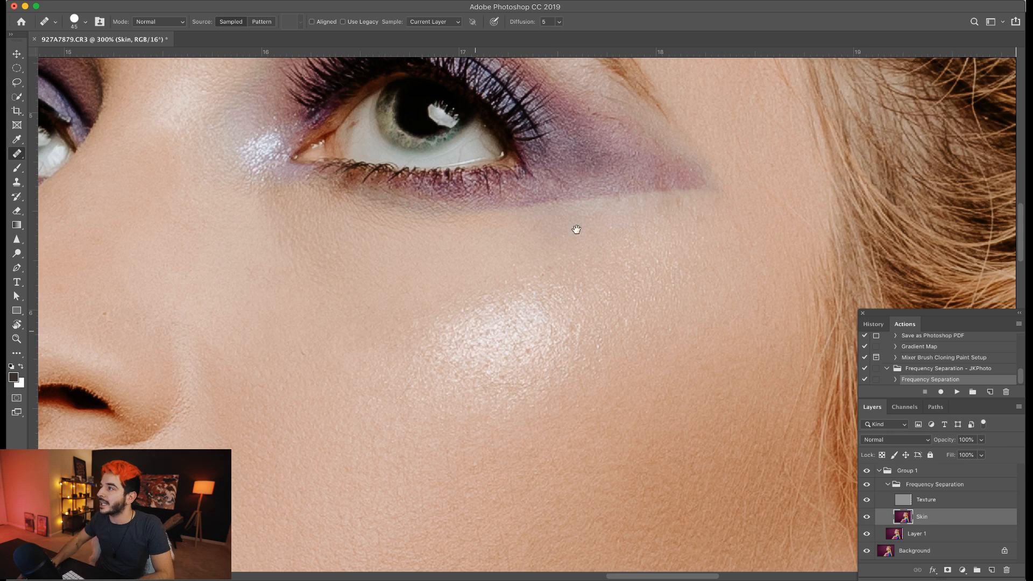
{"action": "left_click_drag", "start_coordinate": [576, 228], "coordinate": [548, 299]}
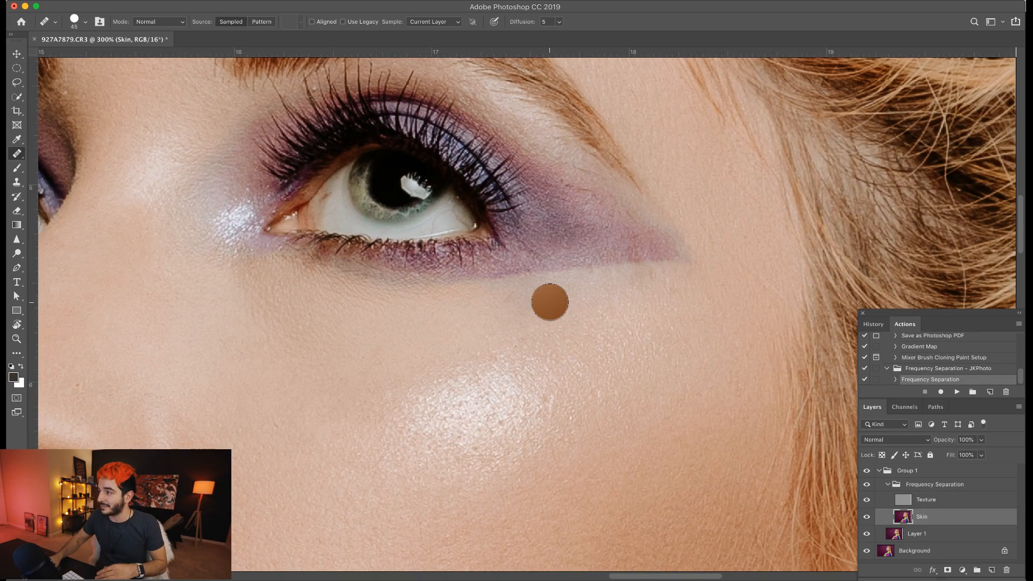
{"action": "left_click_drag", "start_coordinate": [524, 348], "coordinate": [509, 382]}
{"action": "mouse_move", "coordinate": [538, 263]}
{"action": "left_mouse_down"}
{"action": "mouse_move", "coordinate": [513, 356]}
{"action": "mouse_move", "coordinate": [521, 408]}
{"action": "left_mouse_up"}
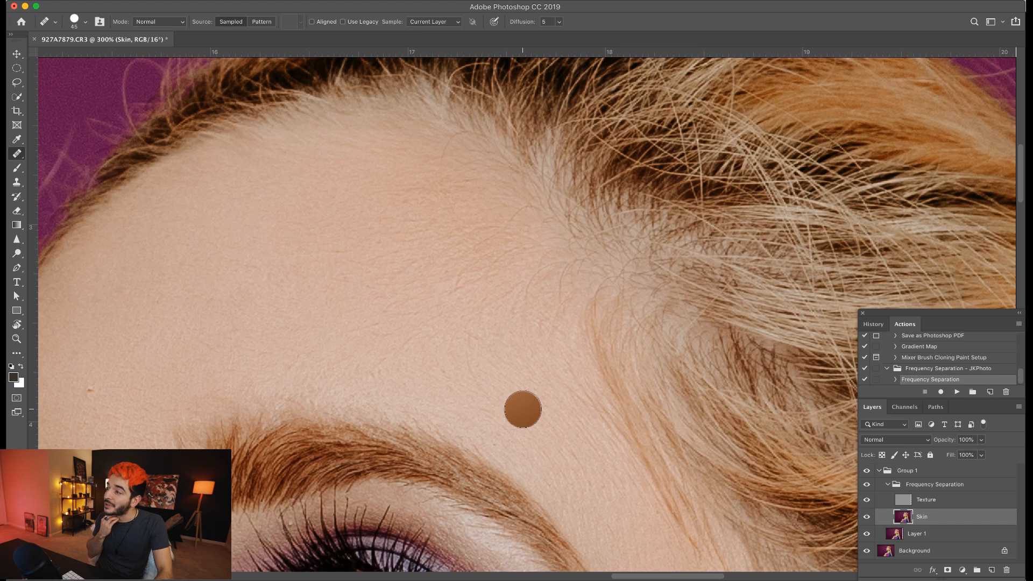
Step: Reduce the healing brush to 35 px, make the Texture layer active and locate the small forehead blemish above the brows
{"action": "key", "text": "bracketleft"}
{"action": "key", "text": "space"}
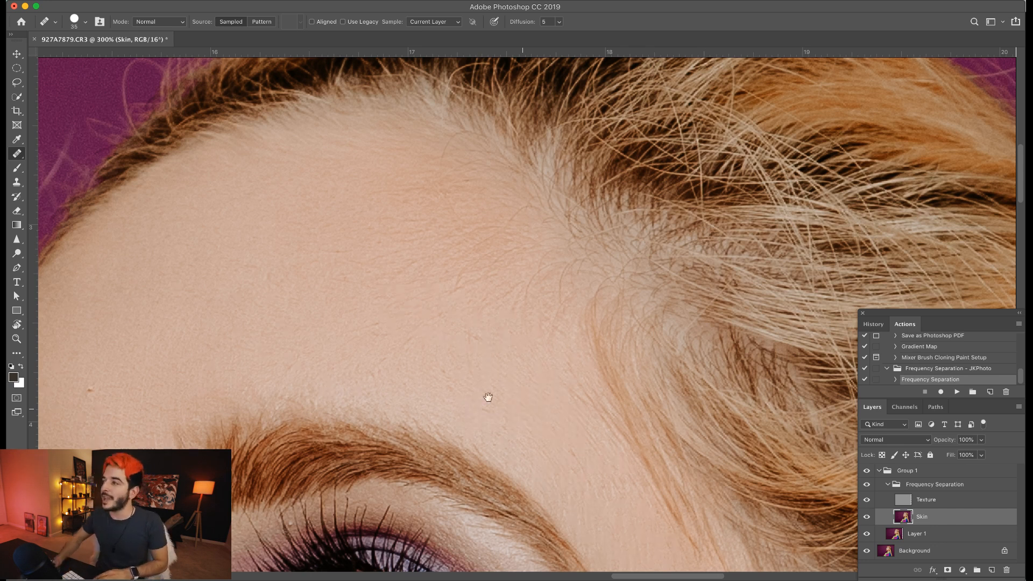
{"action": "left_click_drag", "start_coordinate": [521, 411], "coordinate": [461, 349]}
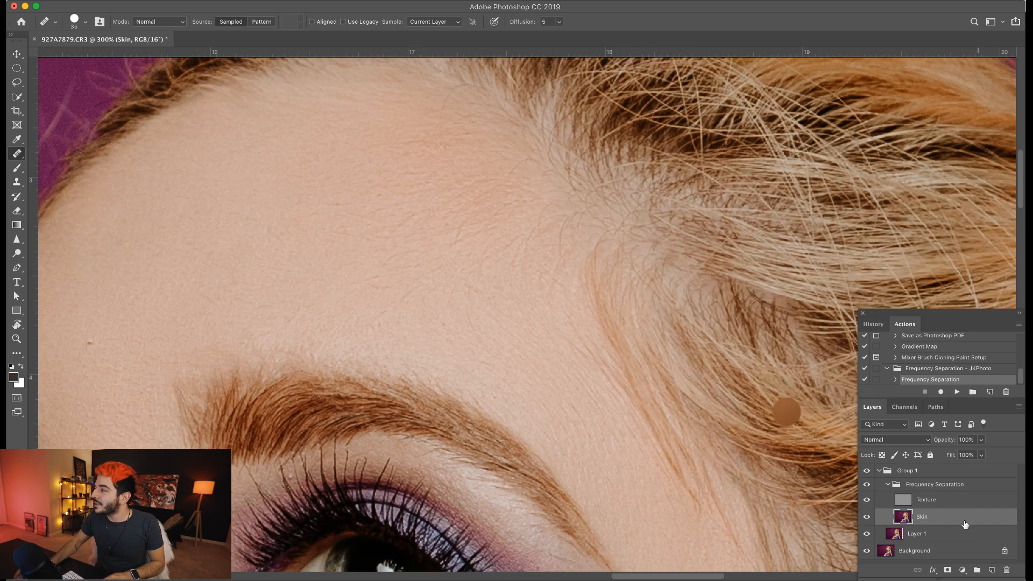
{"action": "left_click", "coordinate": [942, 503]}
{"action": "scroll", "coordinate": [419, 410], "scroll_direction": "down", "scroll_amount": 5}
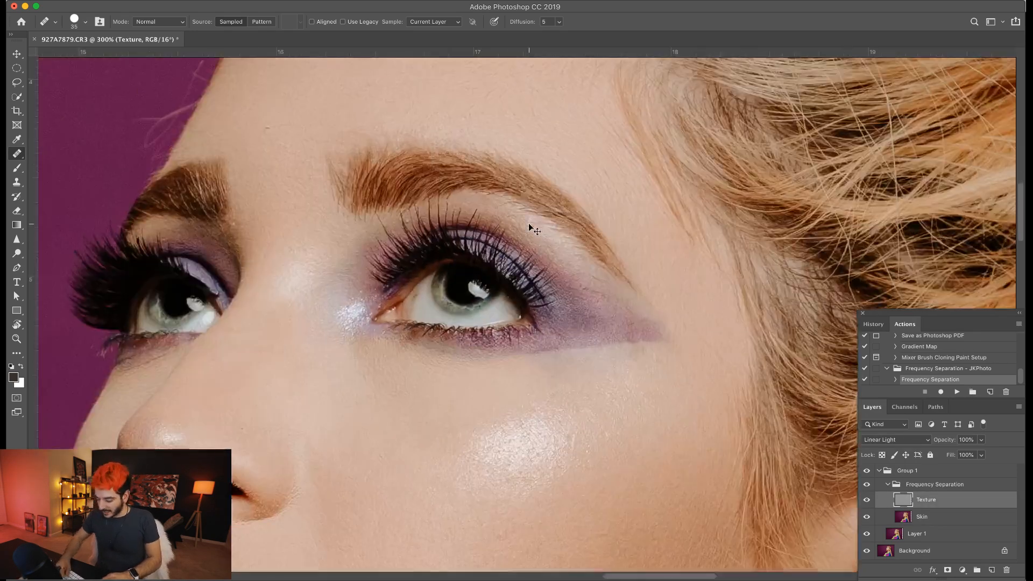
{"action": "key", "text": "super+minus"}
{"action": "key", "text": "super+plus"}
{"action": "key", "text": "space"}
{"action": "left_click_drag", "start_coordinate": [548, 215], "coordinate": [471, 328]}
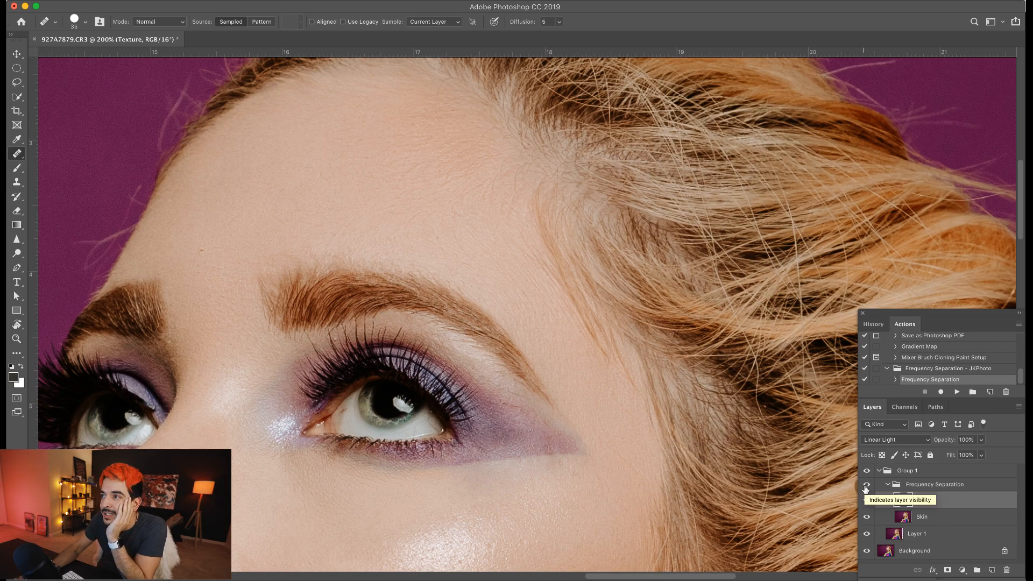
{"action": "key", "text": "super+plus"}
{"action": "key", "text": "super+plus"}
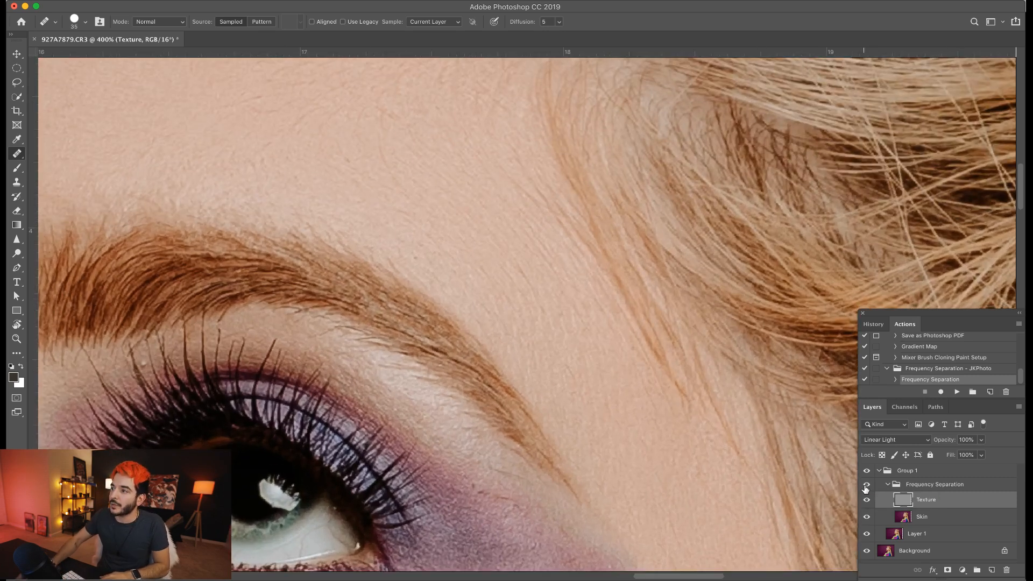
{"action": "left_click_drag", "start_coordinate": [156, 242], "coordinate": [373, 314]}
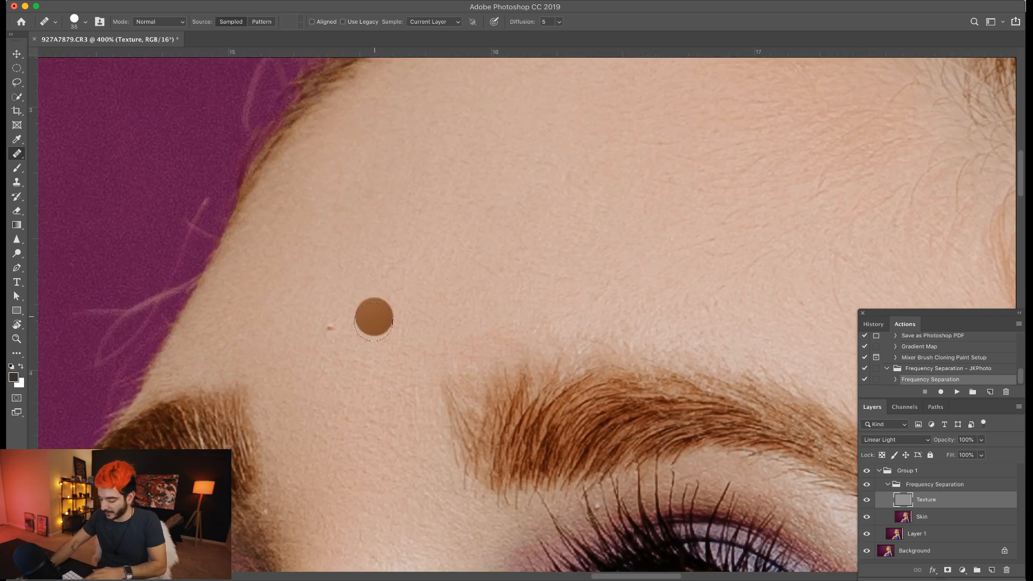
Step: Check the forehead blemish on the Skin layer with the Texture layer hidden, and return to the Texture layer
{"action": "left_click", "coordinate": [914, 515]}
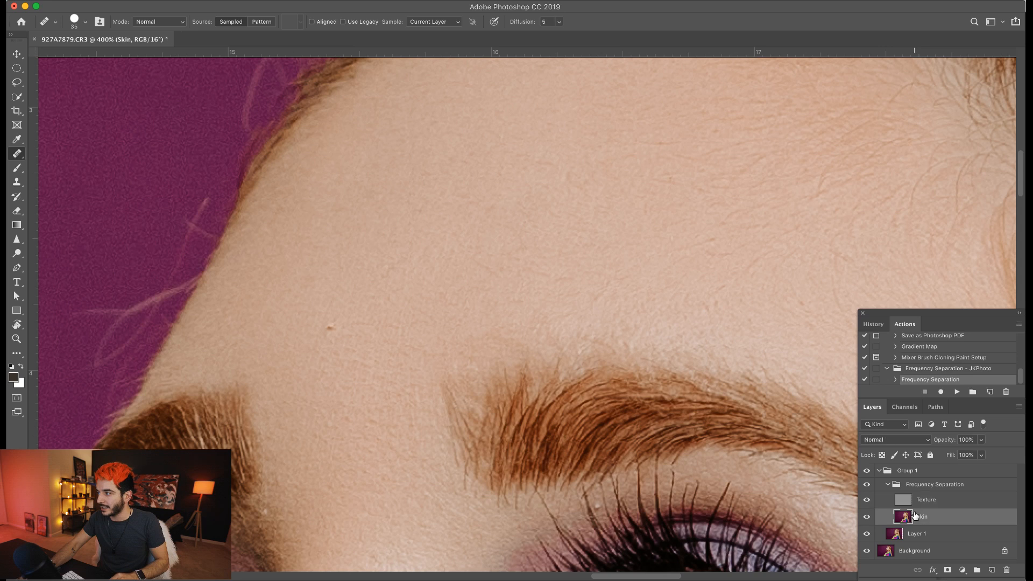
{"action": "left_click", "coordinate": [866, 499]}
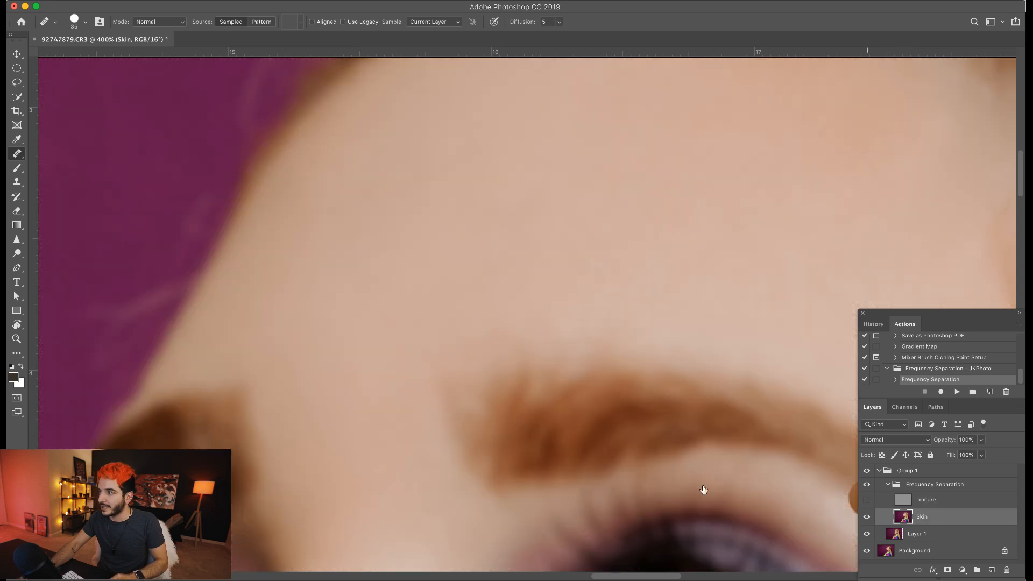
{"action": "left_click", "coordinate": [866, 499]}
{"action": "left_click", "coordinate": [928, 501]}
Step: Heal the small forehead blemish on the Texture layer with a 25 px brush, sampling clean skin beside it
{"action": "key", "text": "bracketleft"}
{"action": "key", "text": "bracketleft"}
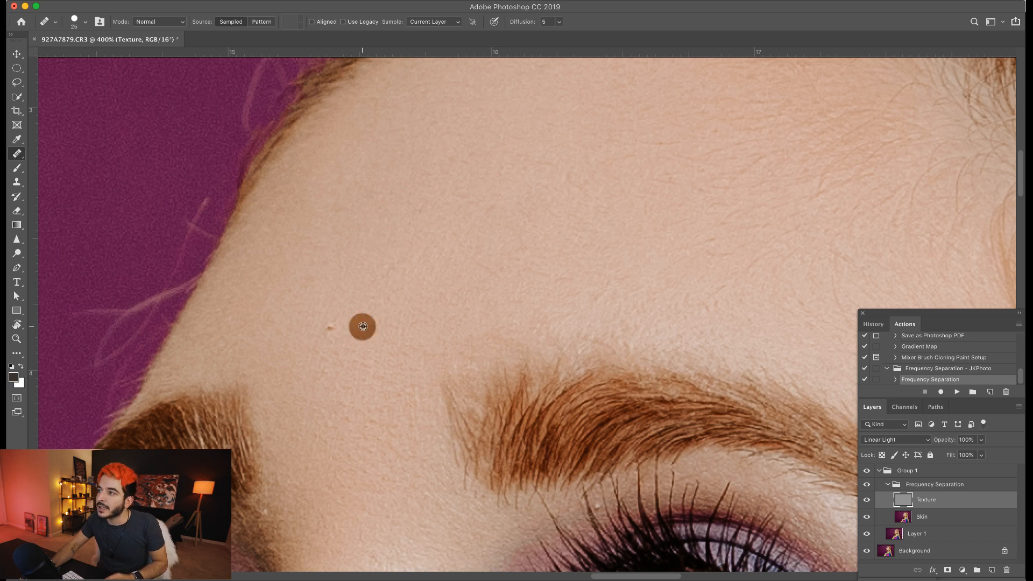
{"action": "left_click", "coordinate": [332, 327]}
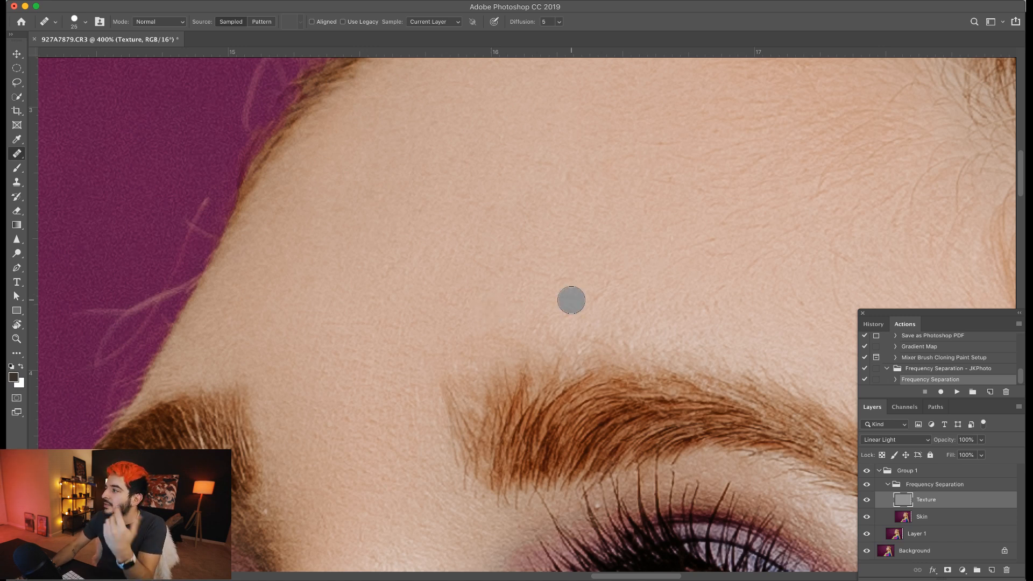
Step: Heal the small texture marks on the cheek between the nose and the highlight, sampling nearby skin
{"action": "left_click_drag", "start_coordinate": [570, 298], "coordinate": [508, 400]}
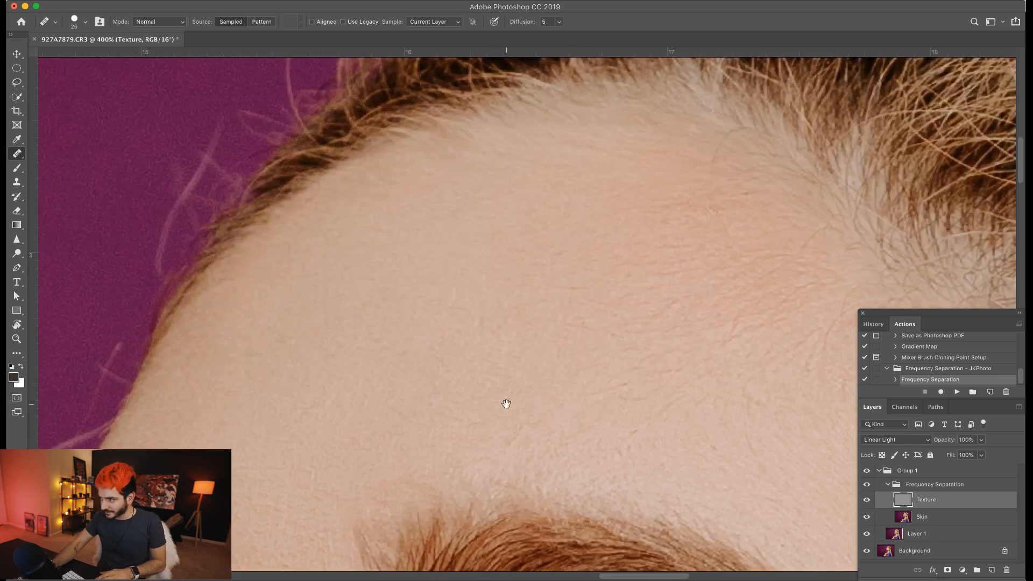
{"action": "left_click_drag", "start_coordinate": [592, 399], "coordinate": [375, 319]}
{"action": "left_click_drag", "start_coordinate": [338, 473], "coordinate": [527, 224]}
{"action": "left_click_drag", "start_coordinate": [522, 267], "coordinate": [509, 295]}
{"action": "mouse_move", "coordinate": [728, 532]}
{"action": "left_mouse_down"}
{"action": "mouse_move", "coordinate": [711, 350]}
{"action": "mouse_move", "coordinate": [484, 334]}
{"action": "mouse_move", "coordinate": [422, 369]}
{"action": "left_mouse_up"}
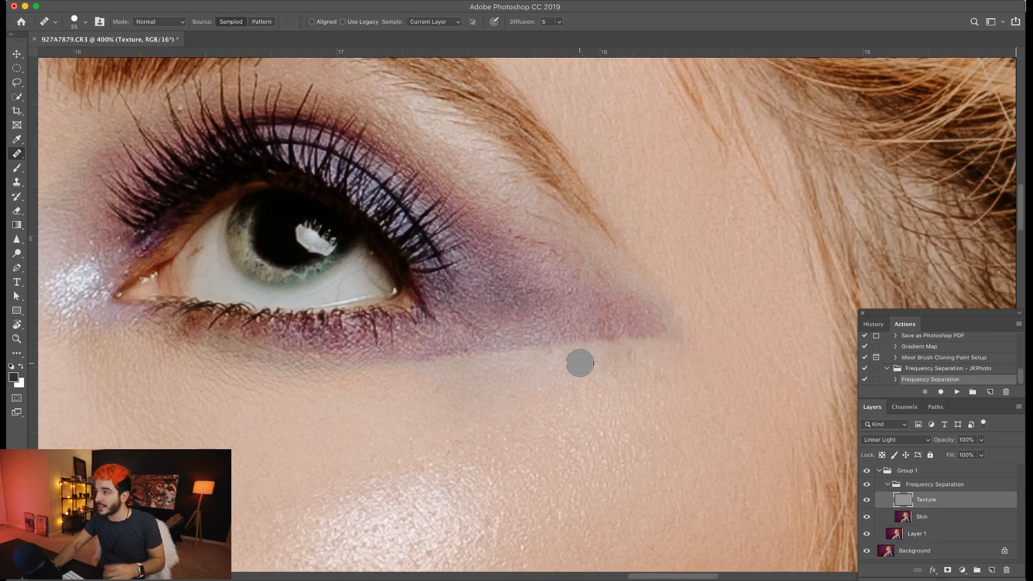
{"action": "left_click_drag", "start_coordinate": [579, 362], "coordinate": [542, 247]}
{"action": "left_click_drag", "start_coordinate": [541, 323], "coordinate": [568, 232]}
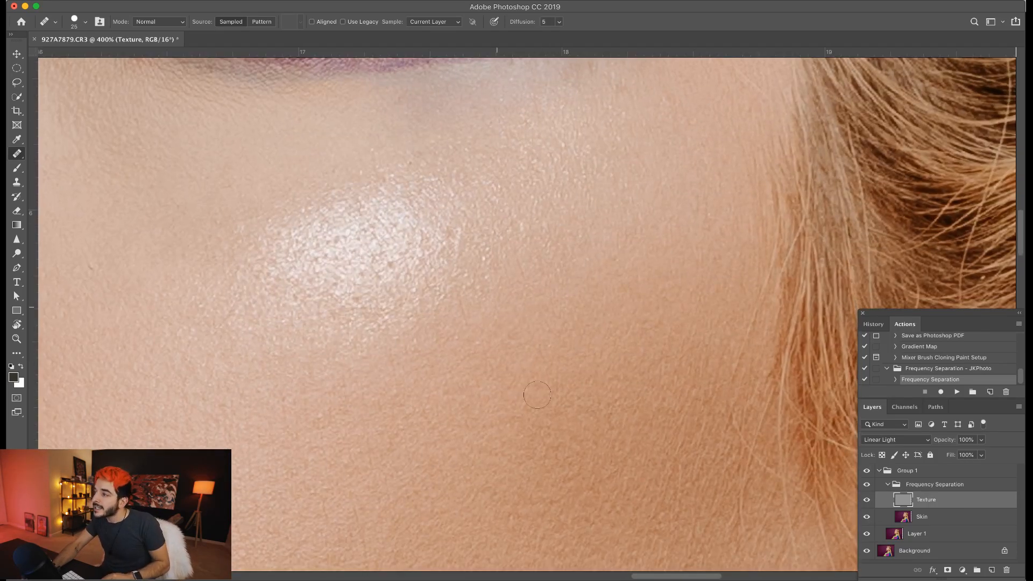
{"action": "left_click_drag", "start_coordinate": [154, 332], "coordinate": [364, 392]}
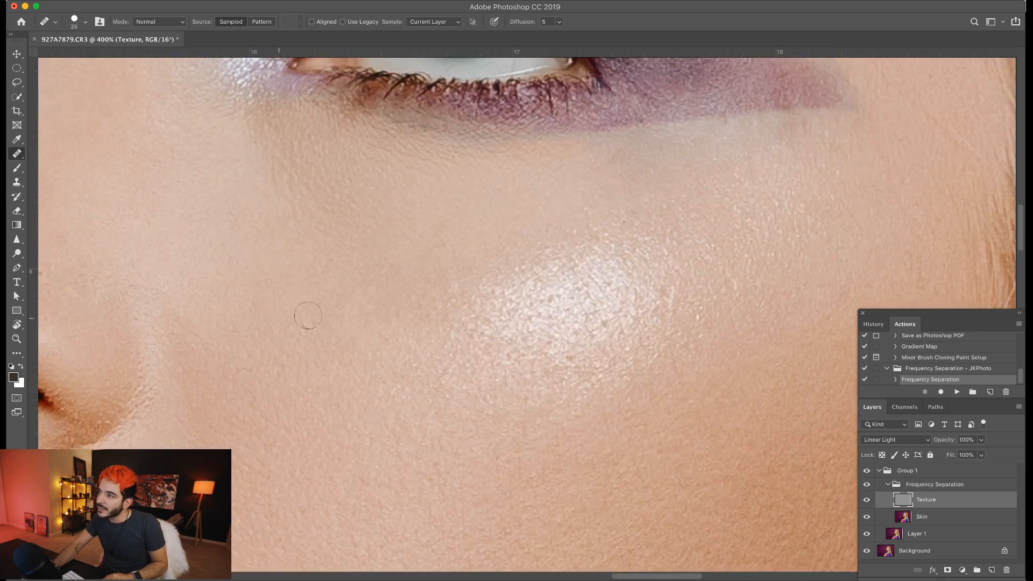
{"action": "left_click", "coordinate": [271, 239]}
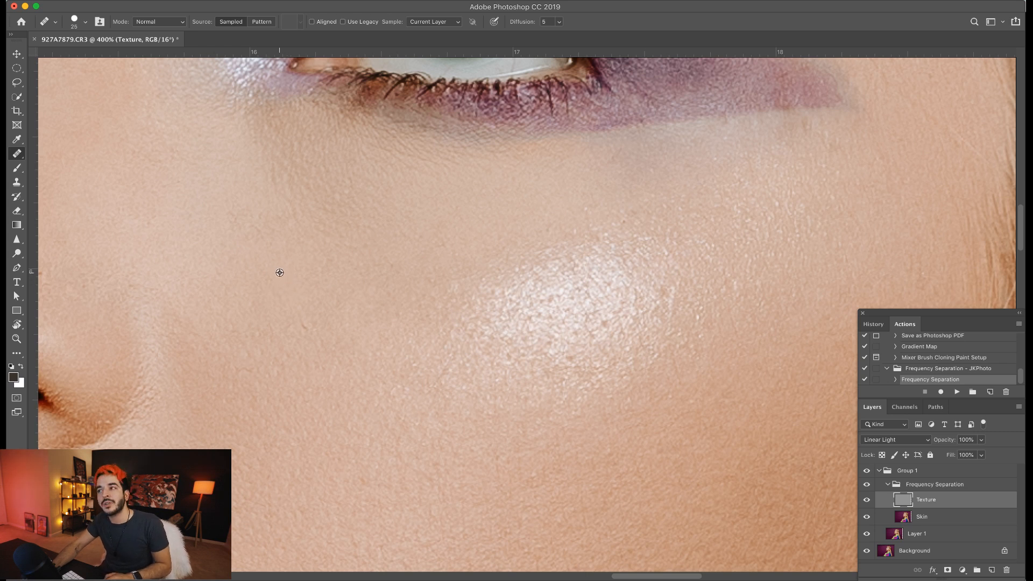
{"action": "left_click", "coordinate": [279, 272], "text": "alt"}
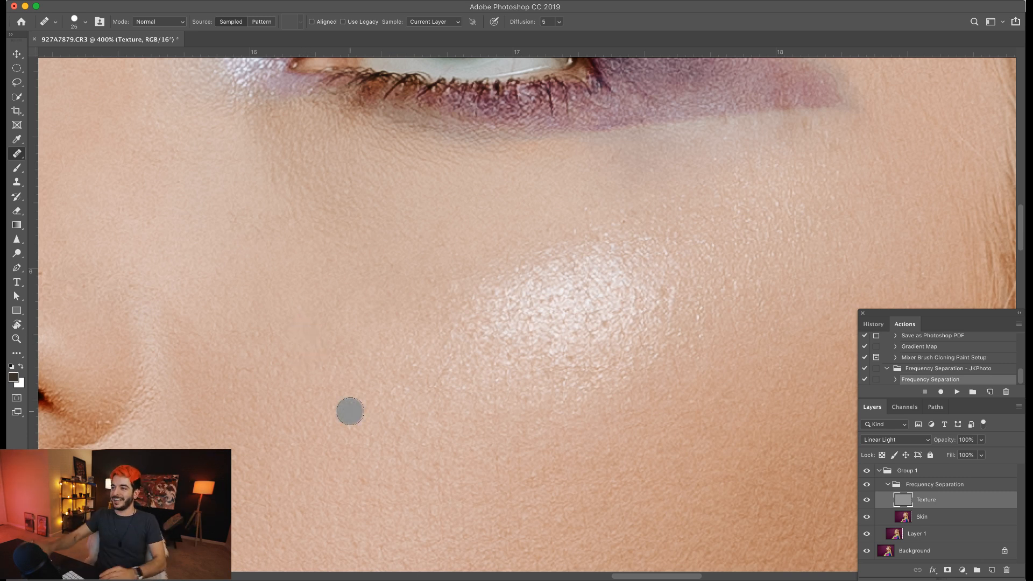
Step: Heal the tiny bump between the upper lashes and the eyebrow on the Texture layer with a 9 px brush
{"action": "left_click_drag", "start_coordinate": [336, 334], "coordinate": [326, 507]}
{"action": "scroll", "coordinate": [325, 507], "scroll_direction": "up", "scroll_amount": 10}
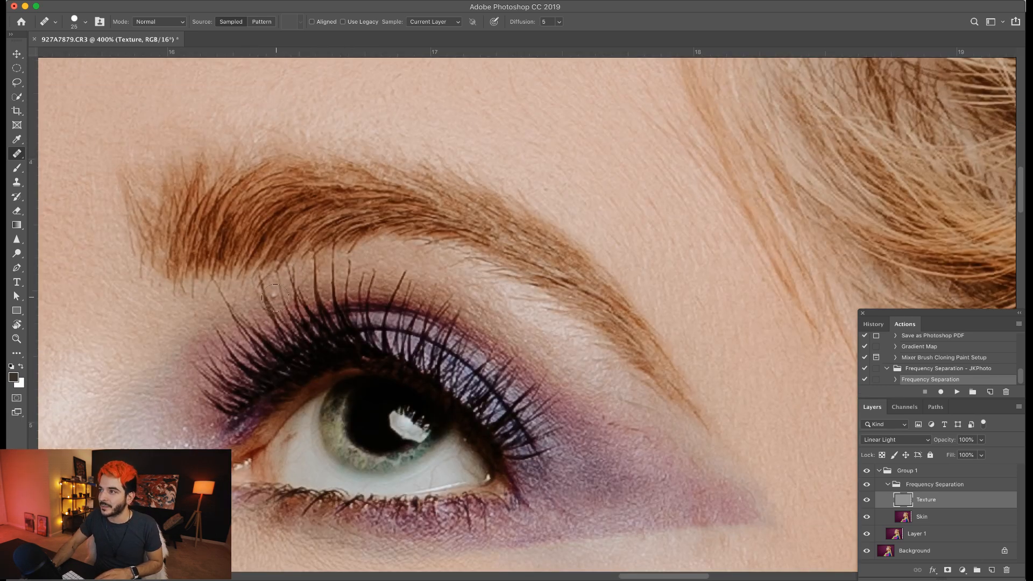
{"action": "left_click", "coordinate": [271, 293]}
{"action": "key", "text": "bracketleft"}
{"action": "key", "text": "super+plus"}
{"action": "key", "text": "super+plus"}
{"action": "left_click_drag", "start_coordinate": [271, 292], "coordinate": [380, 312]}
{"action": "left_click", "coordinate": [260, 307]}
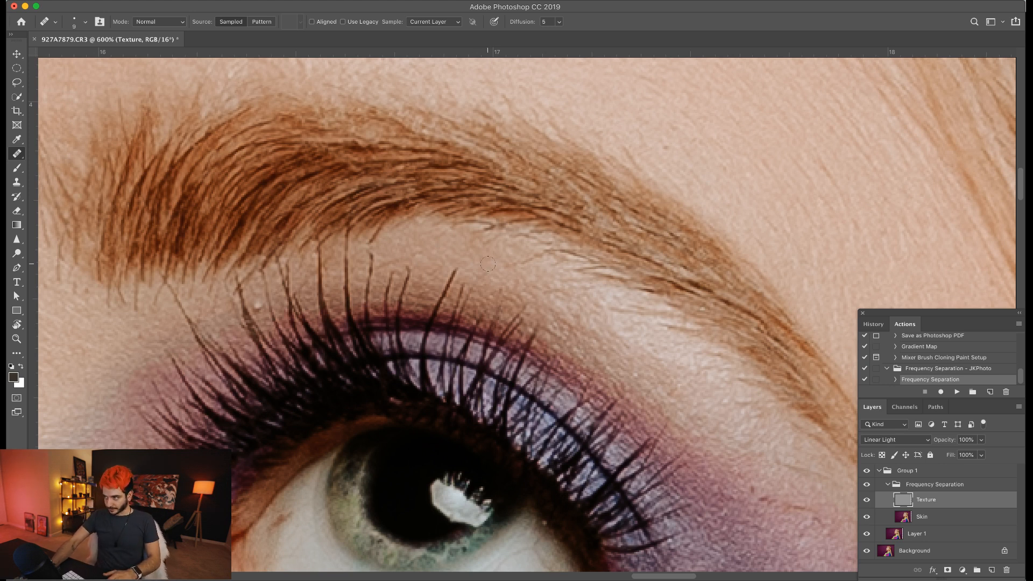
{"action": "left_click", "coordinate": [258, 308]}
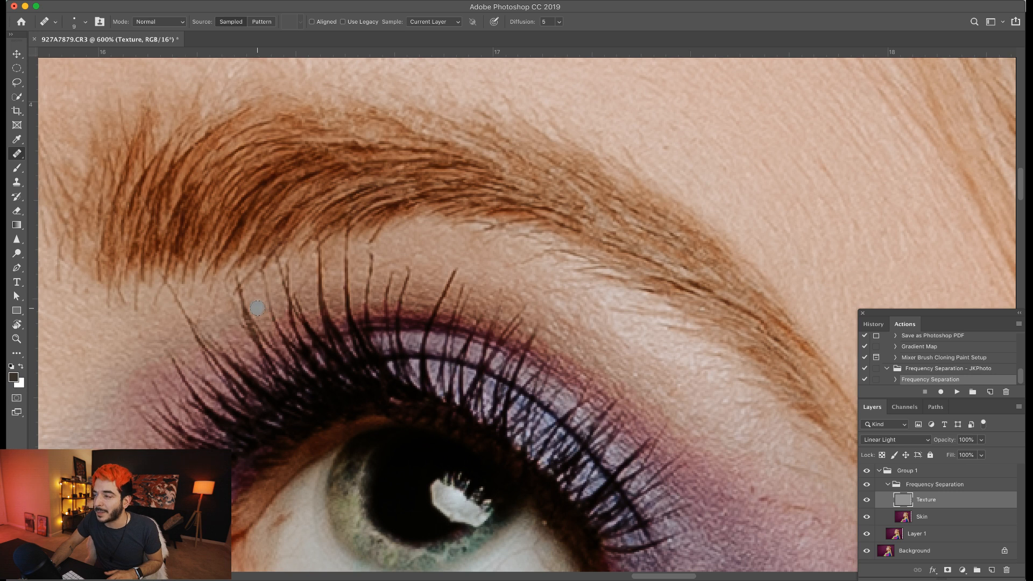
{"action": "left_click", "coordinate": [354, 354]}
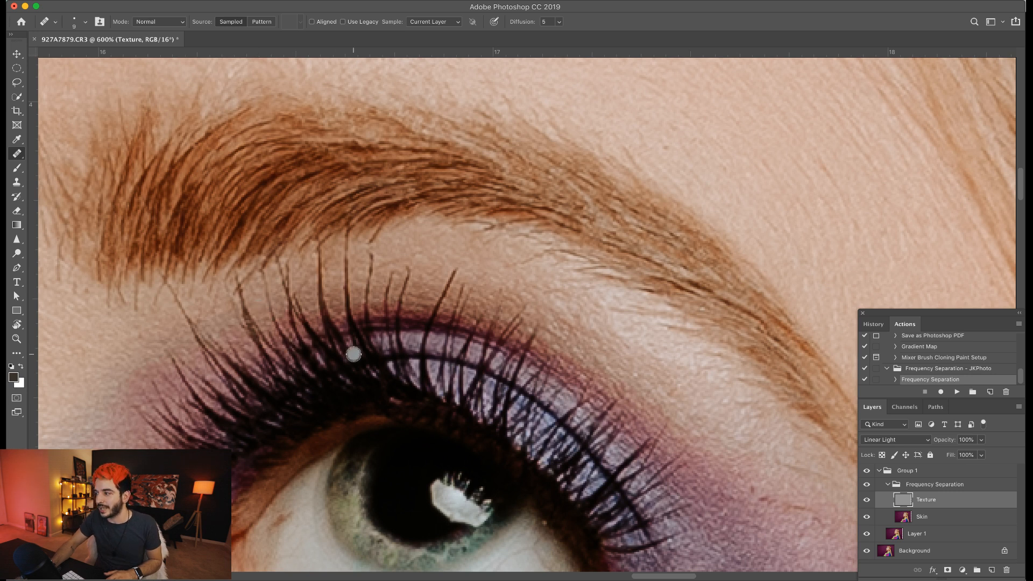
Step: Heal the dark speck and stray hairs in the purple eyeshadow beyond the outer eye corner, resampling nearby texture
{"action": "mouse_move", "coordinate": [512, 233]}
{"action": "left_mouse_down"}
{"action": "mouse_move", "coordinate": [449, 302]}
{"action": "mouse_move", "coordinate": [226, 309]}
{"action": "mouse_move", "coordinate": [491, 305]}
{"action": "mouse_move", "coordinate": [469, 163]}
{"action": "left_mouse_up"}
{"action": "left_click_drag", "start_coordinate": [586, 352], "coordinate": [505, 191]}
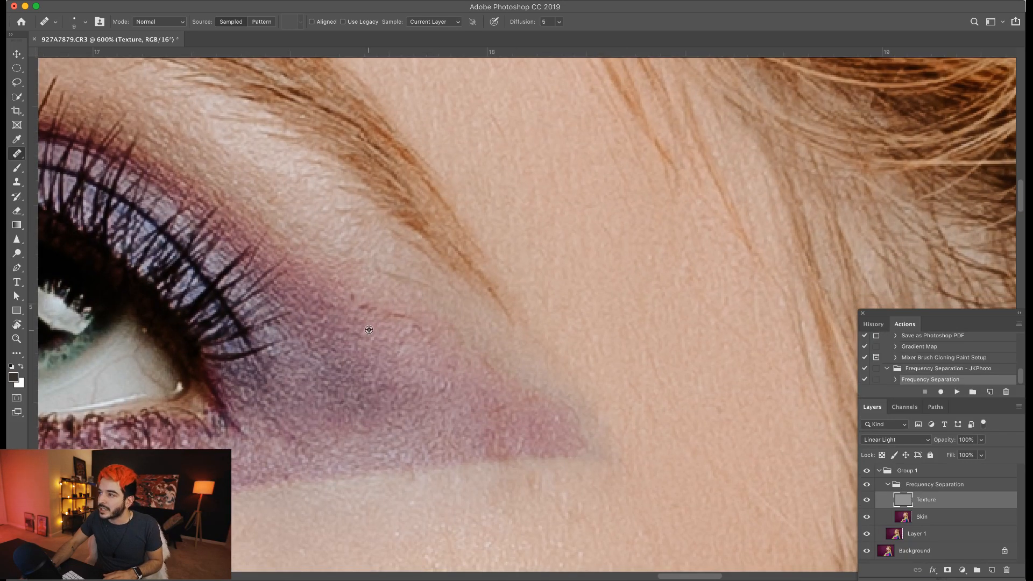
{"action": "left_click", "coordinate": [362, 307]}
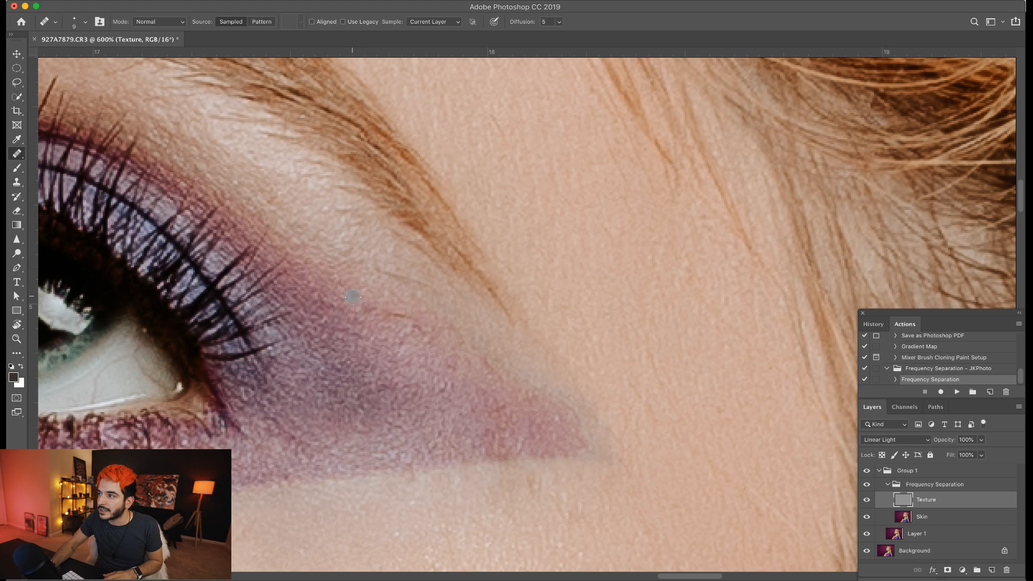
{"action": "left_click_drag", "start_coordinate": [395, 315], "coordinate": [412, 323]}
{"action": "left_click", "coordinate": [504, 382]}
{"action": "mouse_move", "coordinate": [481, 361]}
{"action": "left_mouse_down"}
{"action": "mouse_move", "coordinate": [494, 373]}
{"action": "mouse_move", "coordinate": [477, 381]}
{"action": "left_mouse_up"}
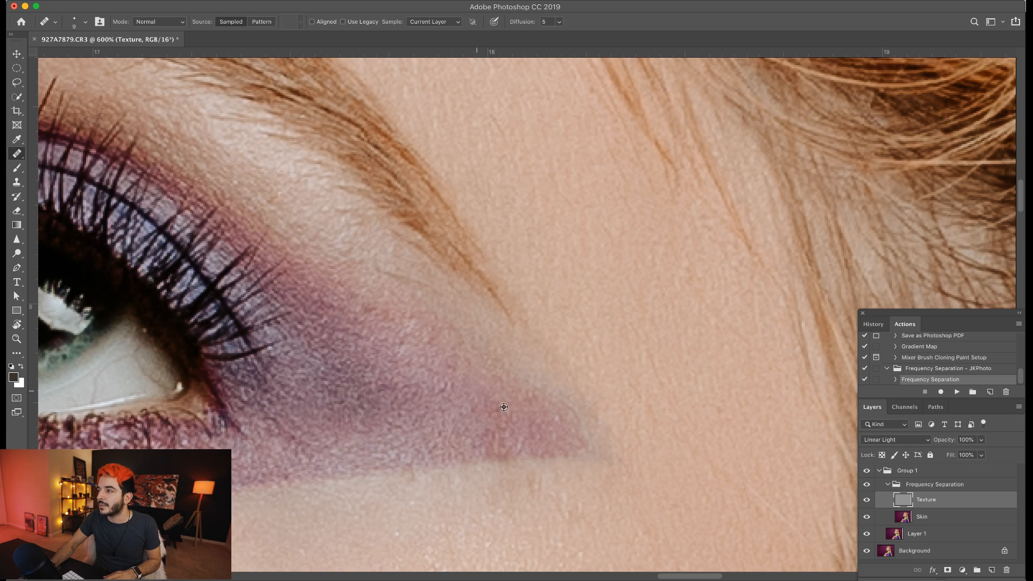
Step: Heal the skin texture around and just below the outer tip of the purple eyeshadow with a 20 px brush
{"action": "mouse_move", "coordinate": [490, 424]}
{"action": "left_mouse_down"}
{"action": "mouse_move", "coordinate": [515, 341]}
{"action": "mouse_move", "coordinate": [468, 325]}
{"action": "mouse_move", "coordinate": [463, 272]}
{"action": "left_mouse_up"}
{"action": "key", "text": "super+minus"}
{"action": "key", "text": "]"}
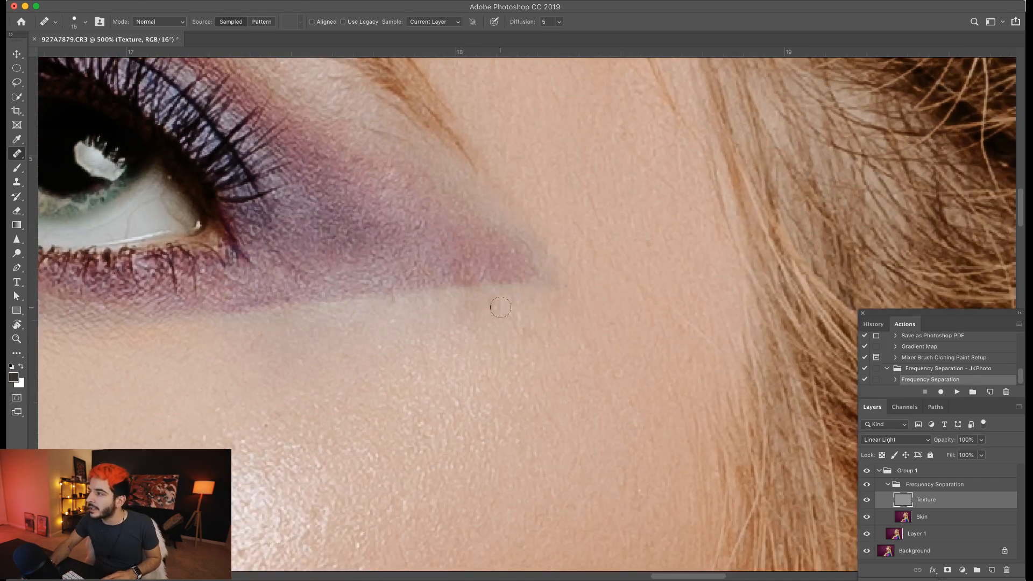
{"action": "key", "text": "bracketright"}
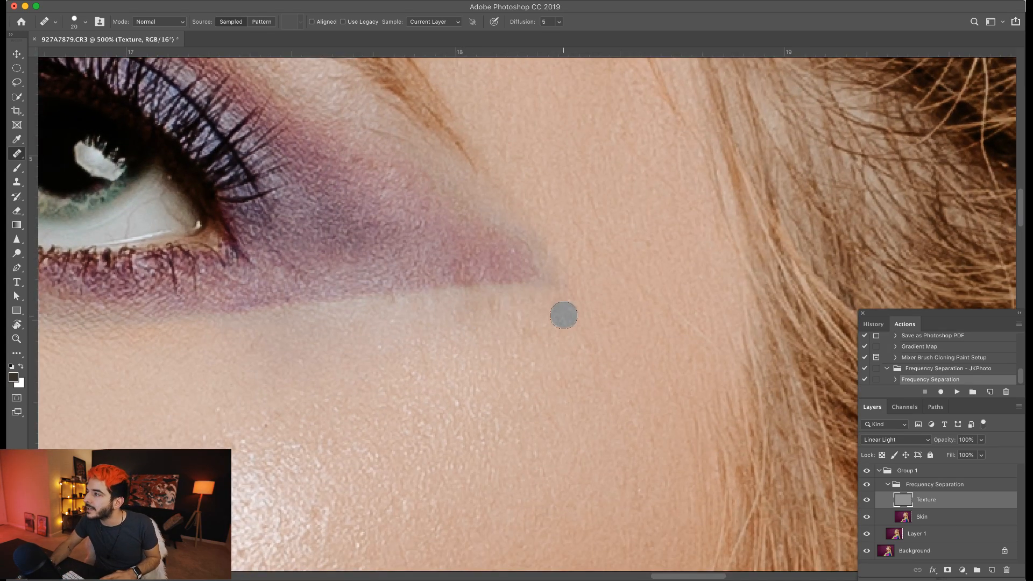
{"action": "mouse_move", "coordinate": [563, 314]}
{"action": "left_mouse_down"}
{"action": "mouse_move", "coordinate": [551, 240]}
{"action": "mouse_move", "coordinate": [543, 340]}
{"action": "mouse_move", "coordinate": [527, 355]}
{"action": "left_mouse_up"}
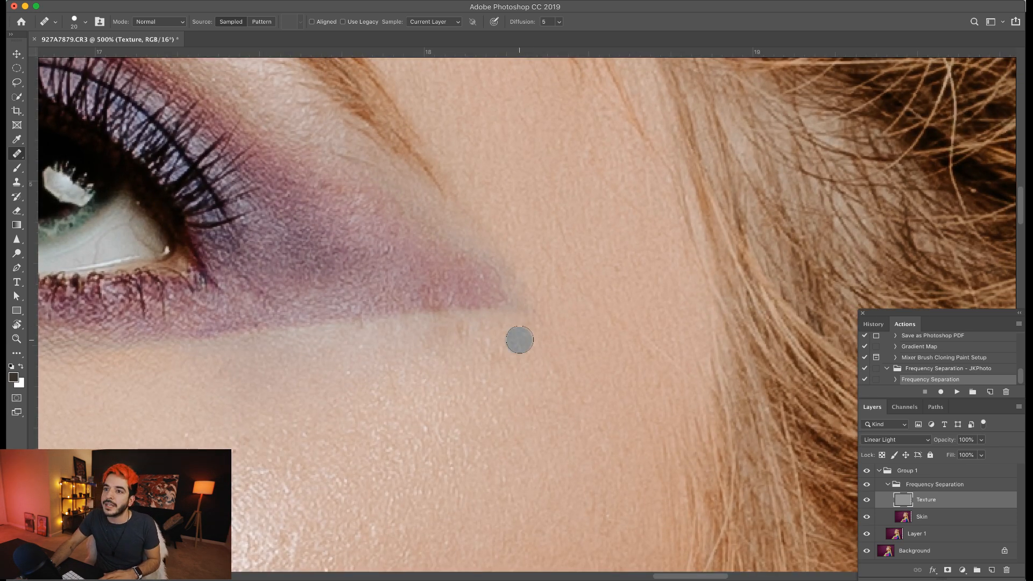
{"action": "left_click", "coordinate": [434, 284]}
{"action": "left_click", "coordinate": [521, 315]}
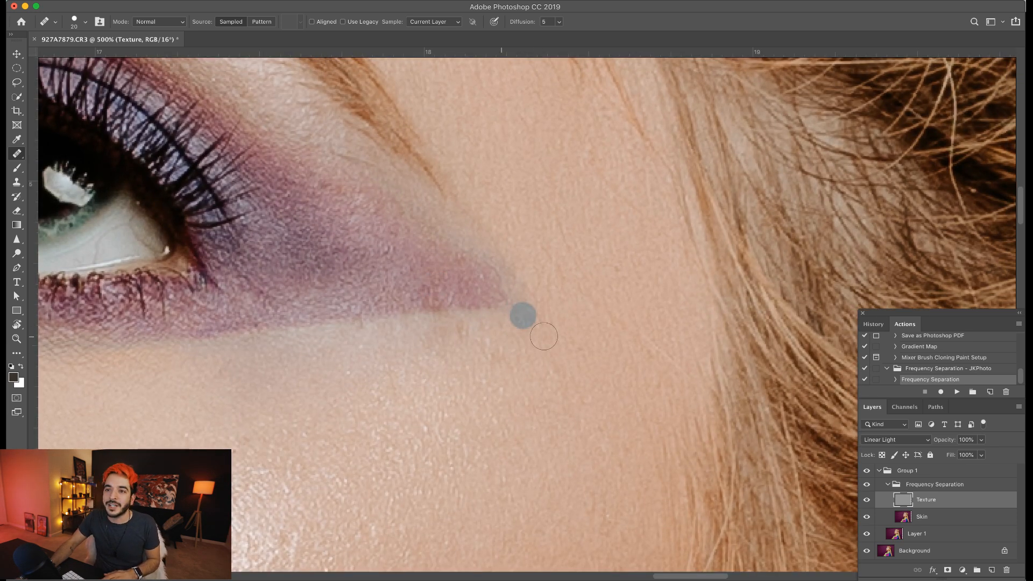
{"action": "left_click", "coordinate": [537, 311]}
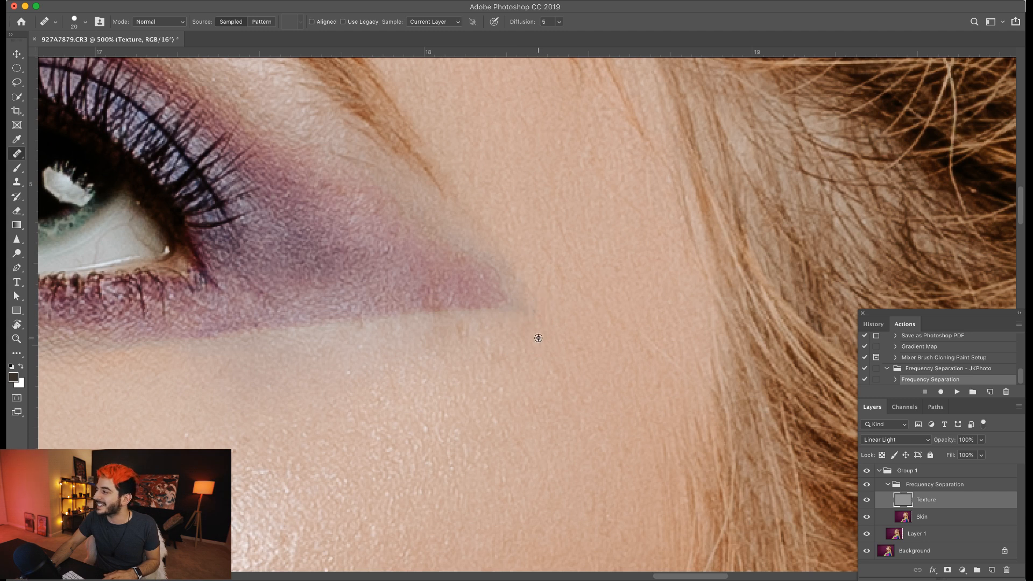
{"action": "left_click", "coordinate": [469, 334]}
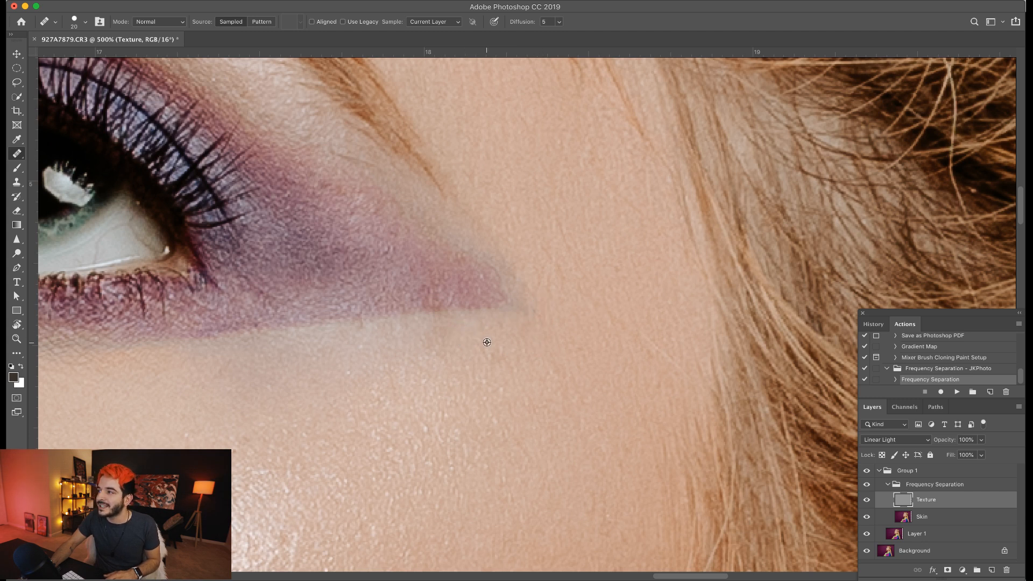
{"action": "left_click", "coordinate": [614, 273]}
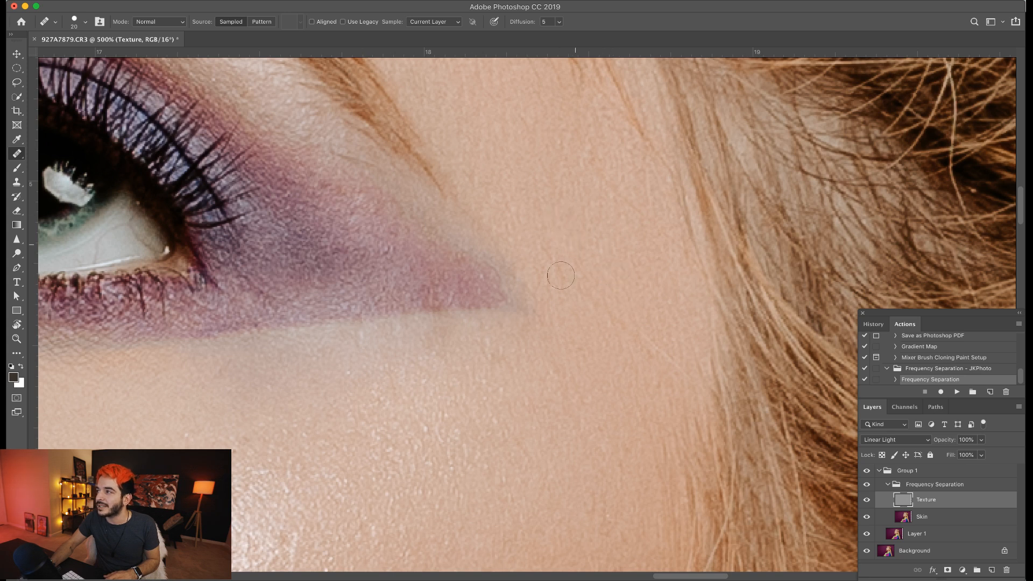
Step: Heal the tiny stray hairs on the skin beside the eyebrow's tail, reducing the brush to 15 px
{"action": "scroll", "coordinate": [586, 451], "scroll_direction": "up", "scroll_amount": 5}
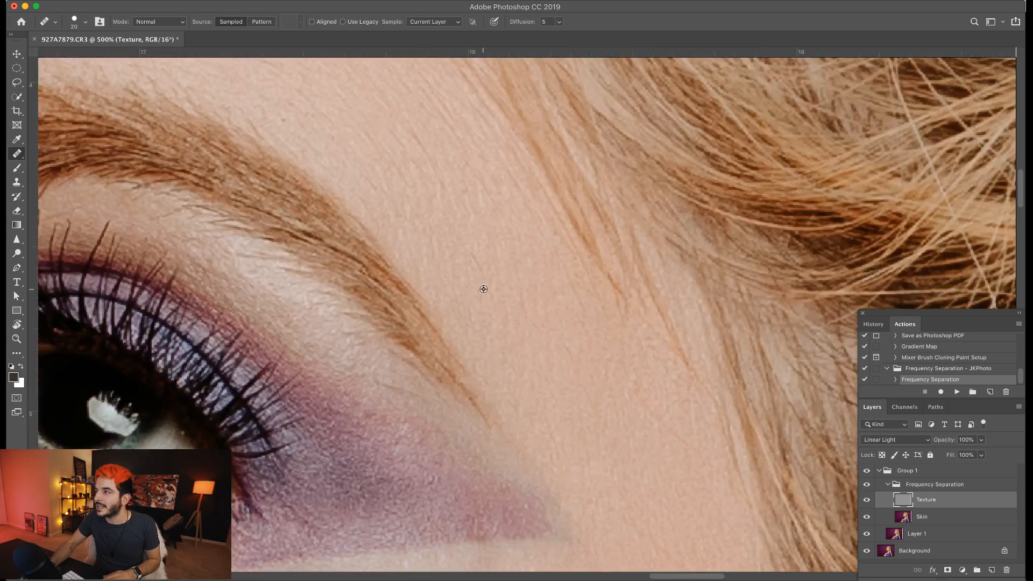
{"action": "left_click_drag", "start_coordinate": [483, 289], "coordinate": [488, 375]}
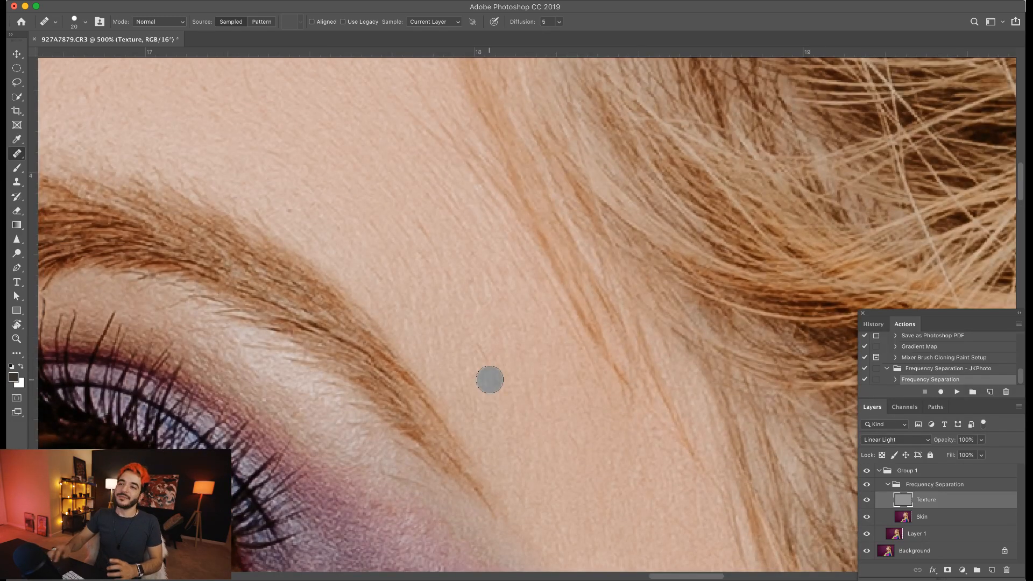
{"action": "key", "text": "bracketleft"}
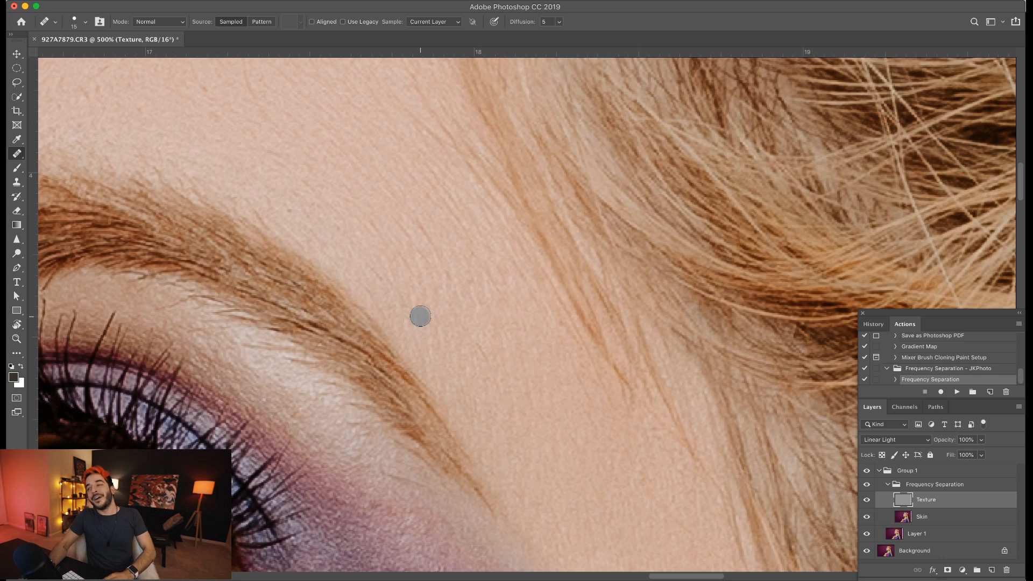
{"action": "left_click", "coordinate": [449, 338], "text": "alt"}
{"action": "left_click", "coordinate": [484, 352]}
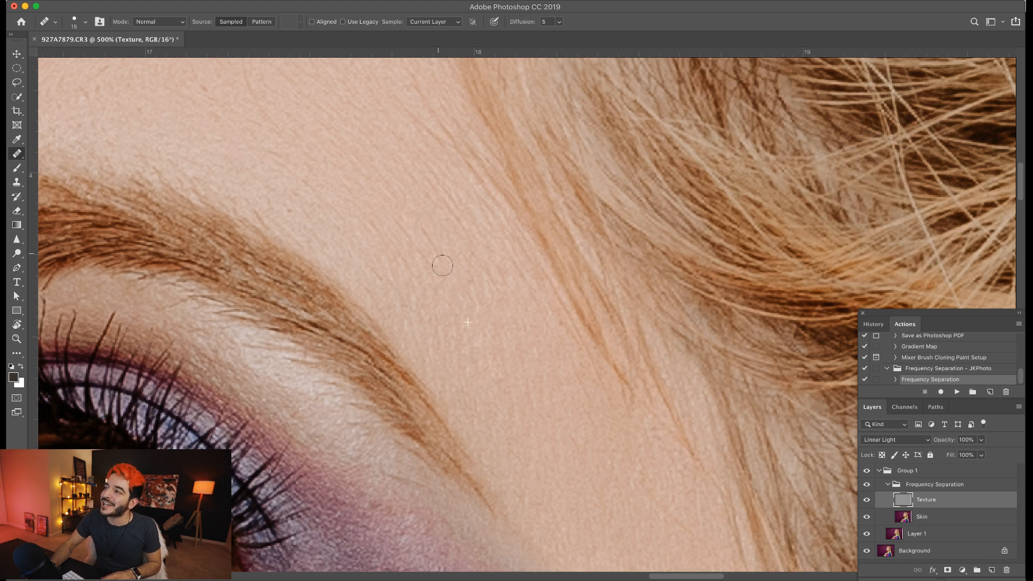
{"action": "left_click", "coordinate": [447, 301]}
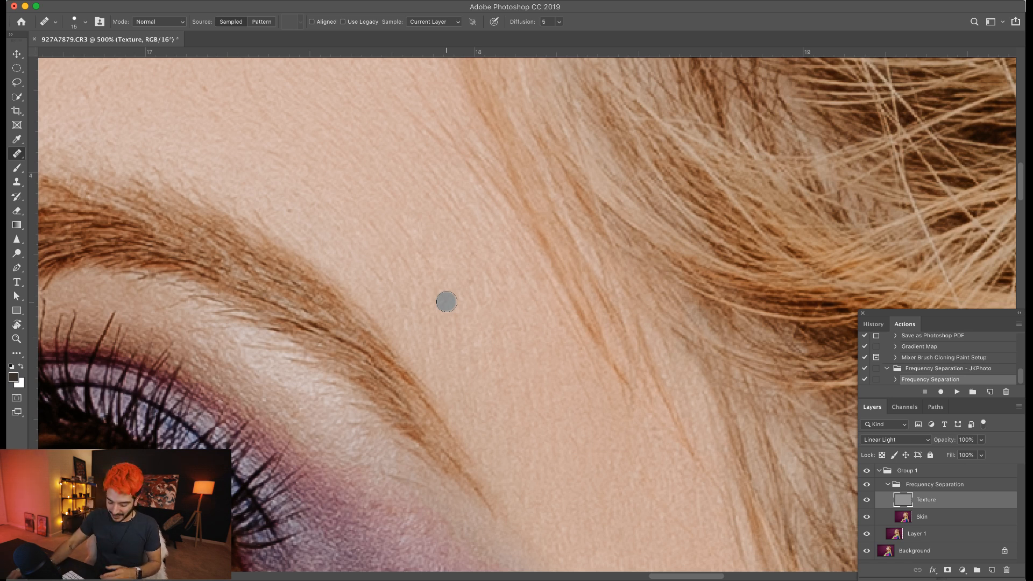
Step: Heal the fine hairs and small marks on the forehead above the eyebrow, repeatedly resampling clean skin nearby
{"action": "left_click_drag", "start_coordinate": [431, 295], "coordinate": [428, 383]}
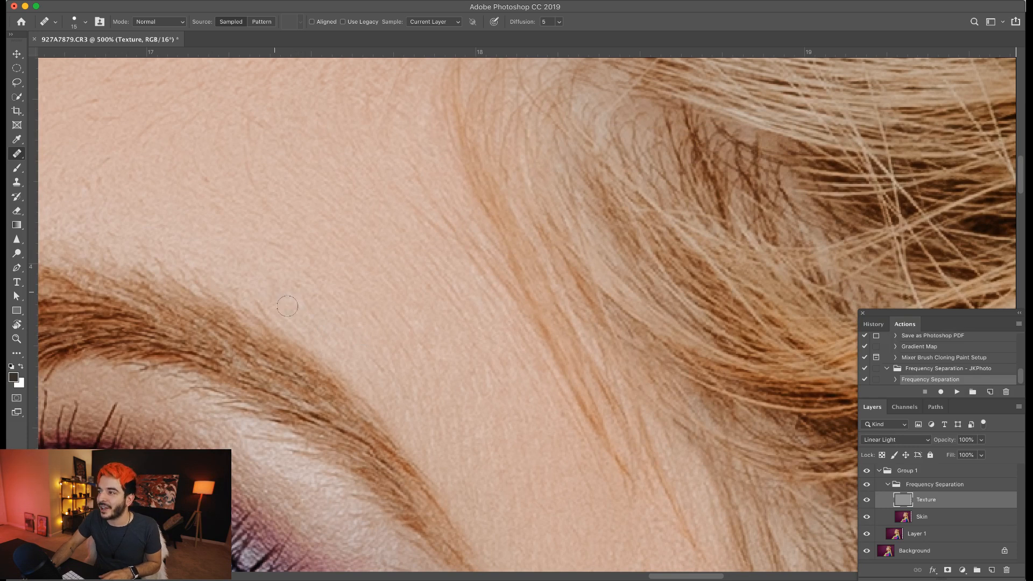
{"action": "left_click_drag", "start_coordinate": [252, 256], "coordinate": [315, 318]}
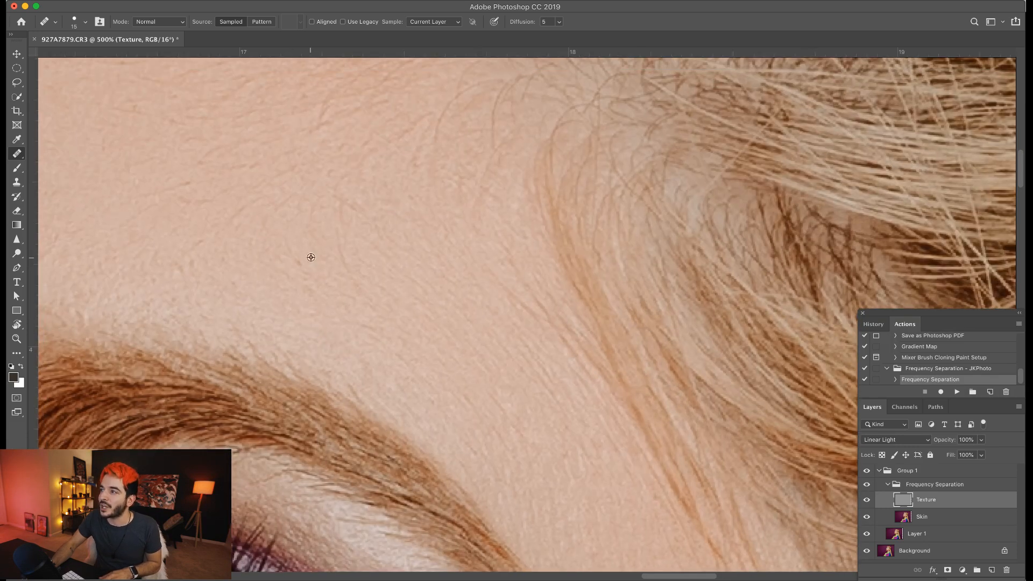
{"action": "mouse_move", "coordinate": [289, 247]}
{"action": "left_mouse_down"}
{"action": "mouse_move", "coordinate": [423, 456]}
{"action": "mouse_move", "coordinate": [461, 415]}
{"action": "left_mouse_up"}
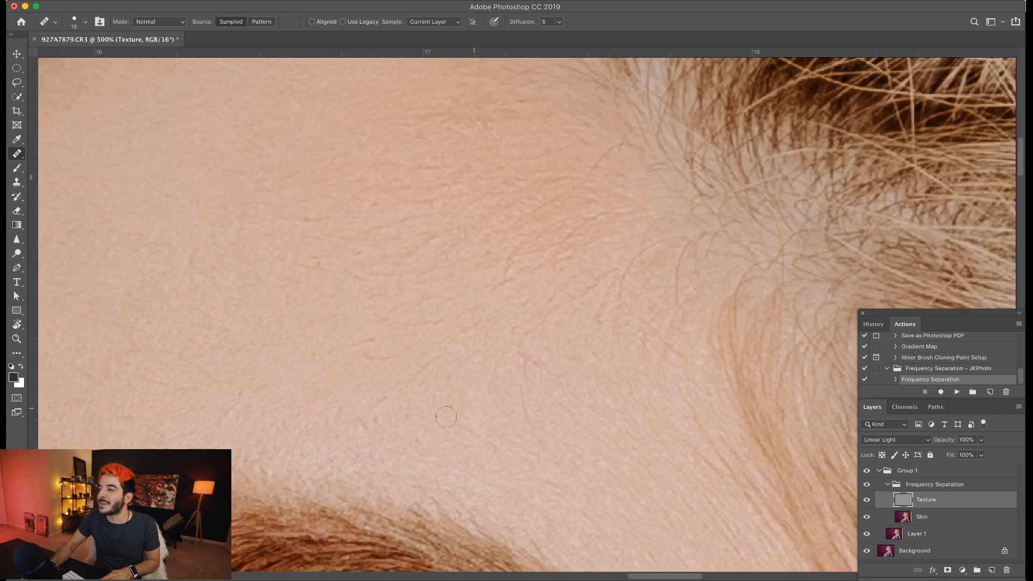
{"action": "left_click", "coordinate": [410, 417], "text": "alt"}
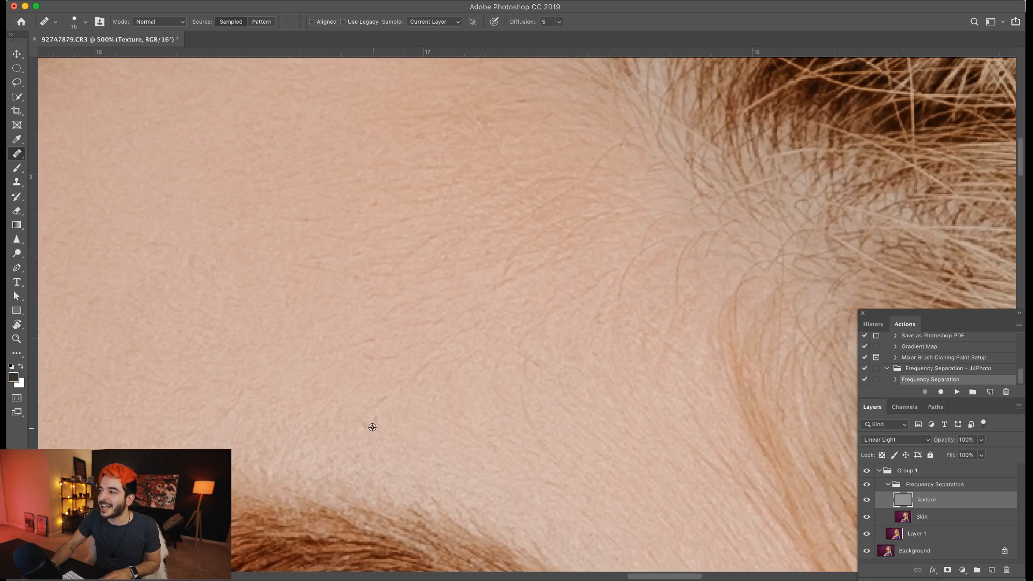
{"action": "left_click", "coordinate": [385, 402]}
{"action": "left_click", "coordinate": [353, 427]}
{"action": "left_click", "coordinate": [458, 385], "text": "alt"}
{"action": "left_click_drag", "start_coordinate": [440, 378], "coordinate": [420, 394]}
{"action": "left_click", "coordinate": [451, 382], "text": "alt"}
{"action": "left_click_drag", "start_coordinate": [444, 361], "coordinate": [411, 398]}
{"action": "left_click", "coordinate": [418, 350], "text": "alt"}
{"action": "left_click", "coordinate": [408, 353]}
{"action": "left_click", "coordinate": [380, 360], "text": "alt"}
{"action": "left_click", "coordinate": [371, 358]}
{"action": "mouse_move", "coordinate": [375, 346]}
{"action": "left_mouse_down"}
{"action": "mouse_move", "coordinate": [302, 383]}
{"action": "mouse_move", "coordinate": [336, 423]}
{"action": "left_mouse_up"}
{"action": "left_click", "coordinate": [348, 374], "text": "alt"}
{"action": "left_click", "coordinate": [378, 402], "text": "alt"}
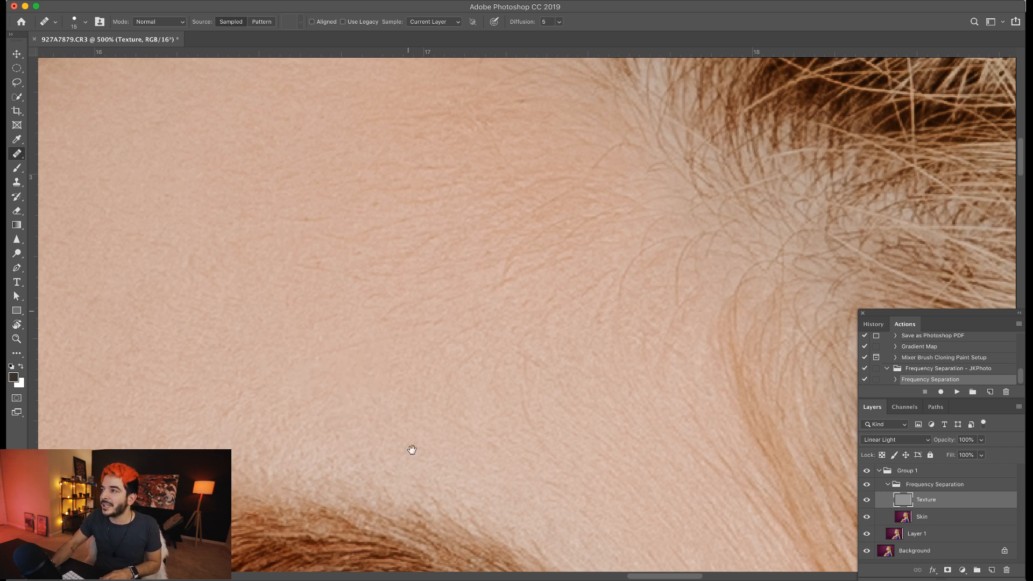
Step: Make the Skin layer active and hide the Texture layer to expose the forehead's tones
{"action": "scroll", "coordinate": [411, 449], "scroll_direction": "up", "scroll_amount": 3}
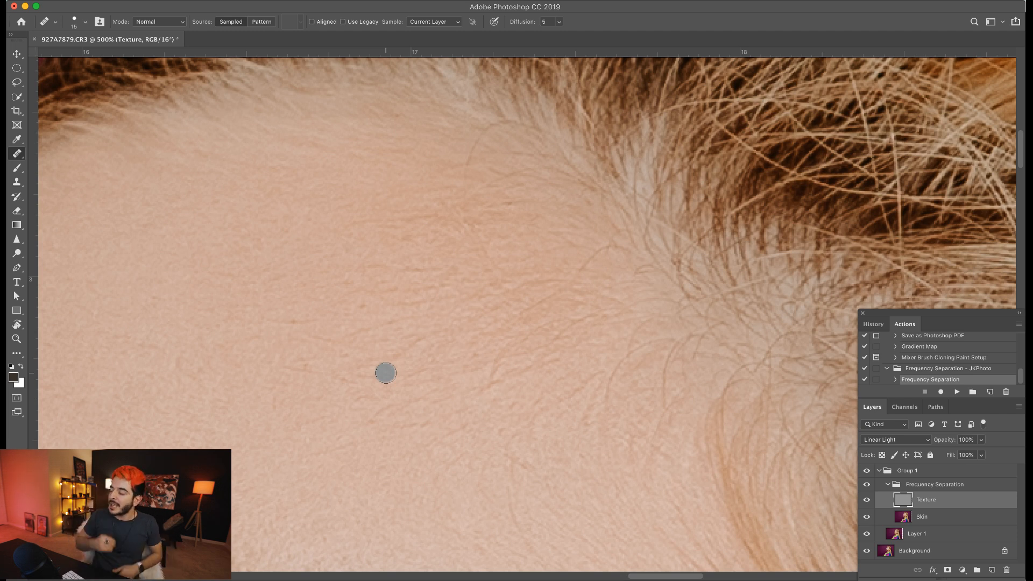
{"action": "left_click_drag", "start_coordinate": [385, 373], "coordinate": [219, 200]}
{"action": "left_click_drag", "start_coordinate": [650, 543], "coordinate": [606, 486]}
{"action": "left_click_drag", "start_coordinate": [352, 216], "coordinate": [498, 376]}
{"action": "scroll", "coordinate": [486, 383], "scroll_direction": "down", "scroll_amount": 5}
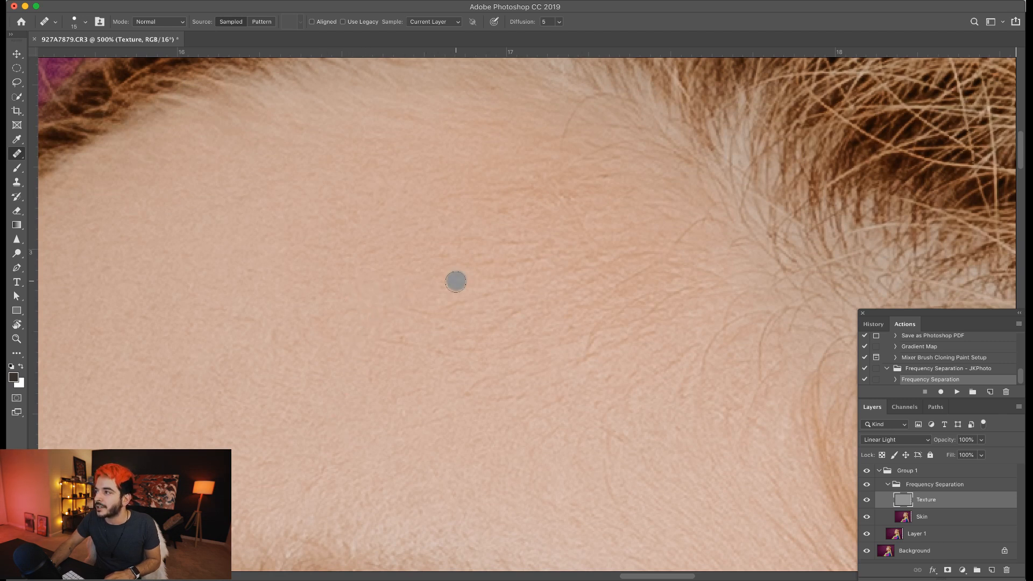
{"action": "left_click", "coordinate": [924, 518]}
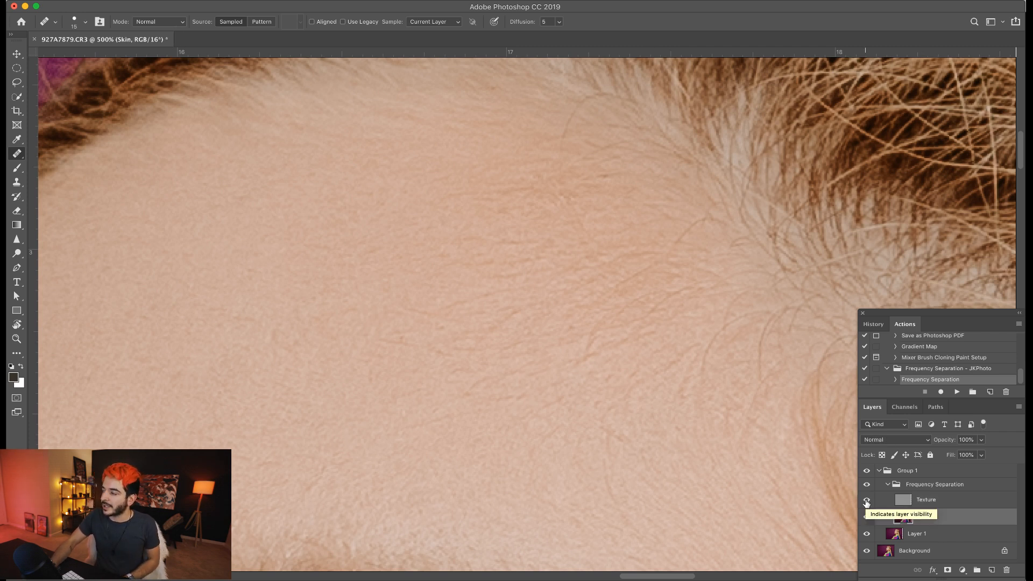
{"action": "left_click", "coordinate": [866, 500]}
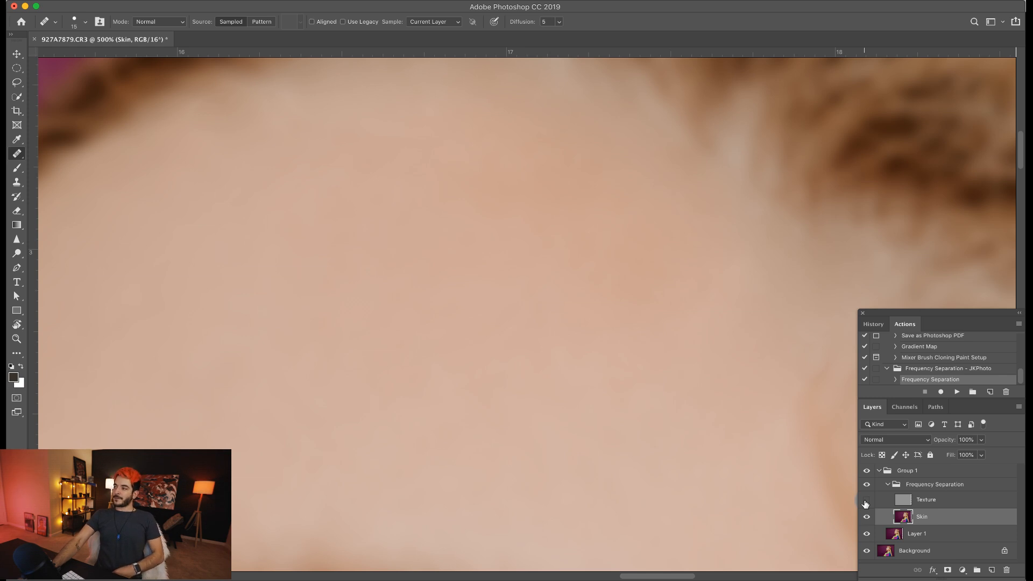
Step: Lasso the forehead area between the hairline and the eyebrow with a 5 px feather
{"action": "key", "text": "l"}
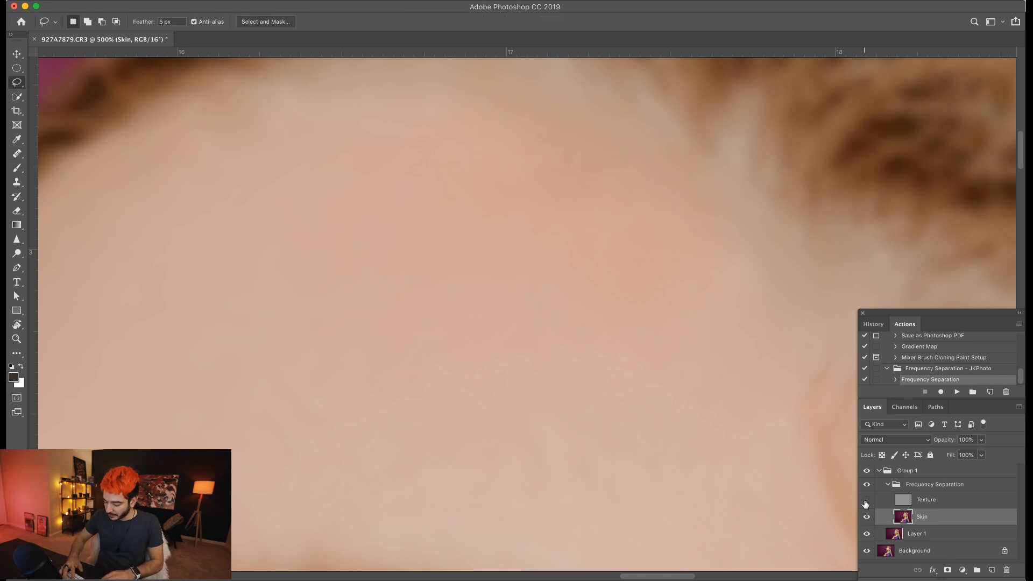
{"action": "key", "text": "super+minus"}
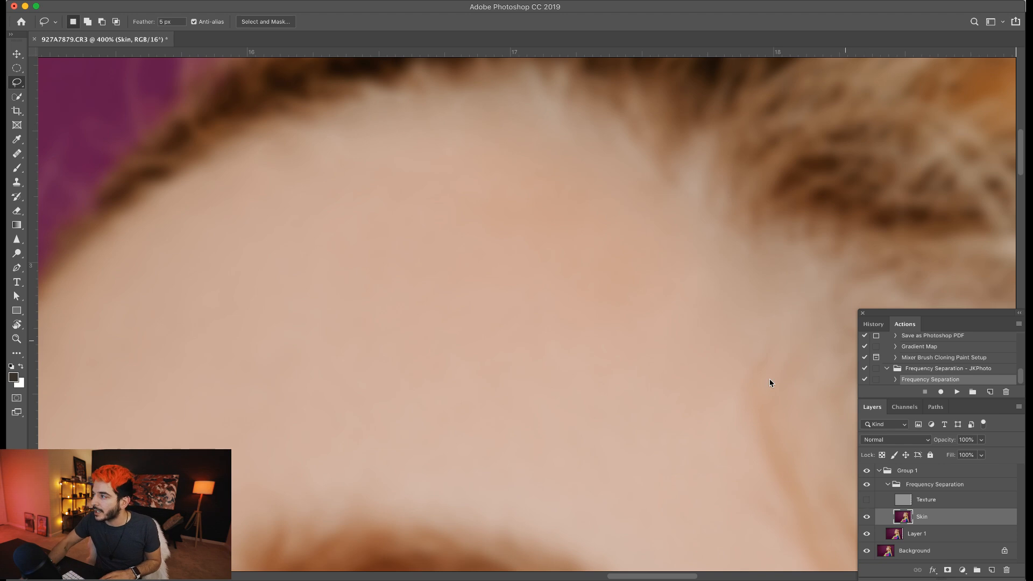
{"action": "mouse_move", "coordinate": [624, 539]}
{"action": "left_mouse_down"}
{"action": "mouse_move", "coordinate": [398, 486]}
{"action": "mouse_move", "coordinate": [232, 489]}
{"action": "left_mouse_up"}
{"action": "mouse_move", "coordinate": [78, 401]}
{"action": "left_mouse_down"}
{"action": "mouse_move", "coordinate": [65, 325]}
{"action": "mouse_move", "coordinate": [81, 265]}
{"action": "mouse_move", "coordinate": [243, 173]}
{"action": "left_mouse_up"}
{"action": "mouse_move", "coordinate": [440, 127]}
{"action": "left_mouse_down"}
{"action": "mouse_move", "coordinate": [510, 137]}
{"action": "mouse_move", "coordinate": [569, 172]}
{"action": "mouse_move", "coordinate": [657, 237]}
{"action": "mouse_move", "coordinate": [711, 296]}
{"action": "mouse_move", "coordinate": [735, 362]}
{"action": "mouse_move", "coordinate": [724, 507]}
{"action": "mouse_move", "coordinate": [616, 541]}
{"action": "left_mouse_up"}
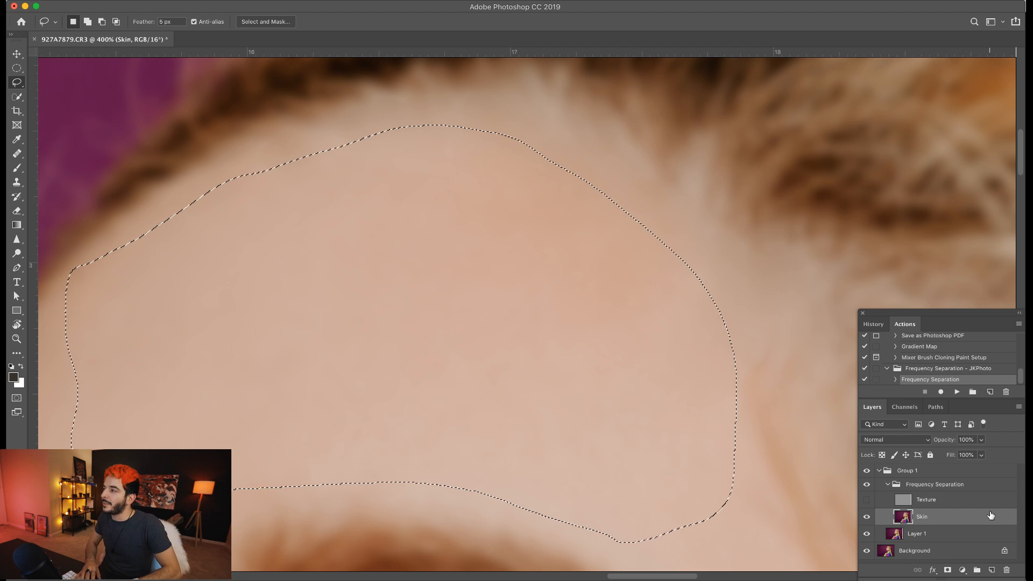
Step: Apply a Gaussian Blur with an 8.0 px radius to the selected forehead and show the Texture layer again
{"action": "key", "text": "space"}
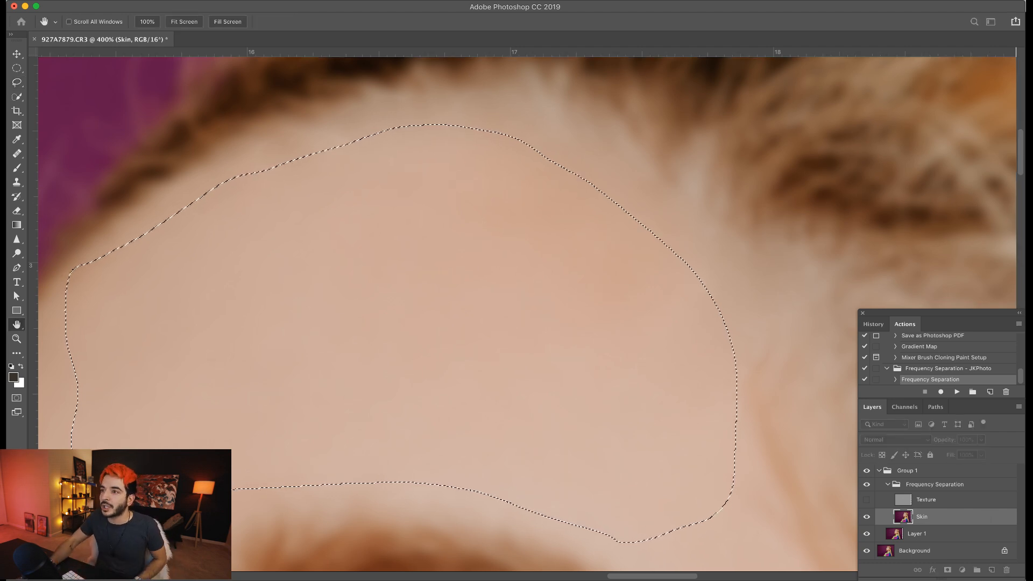
{"action": "left_click_drag", "start_coordinate": [313, 231], "coordinate": [246, 284]}
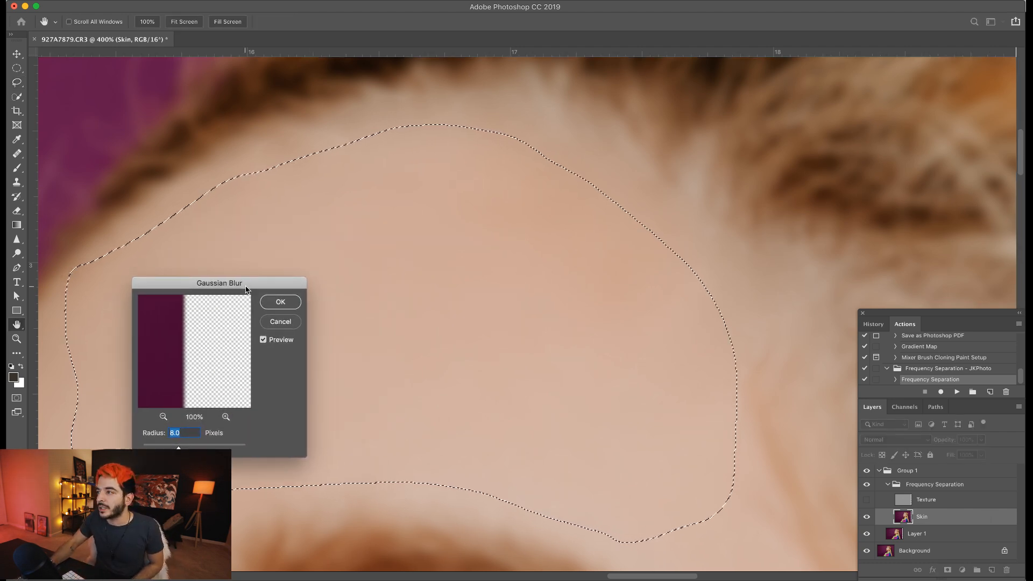
{"action": "left_click", "coordinate": [280, 301]}
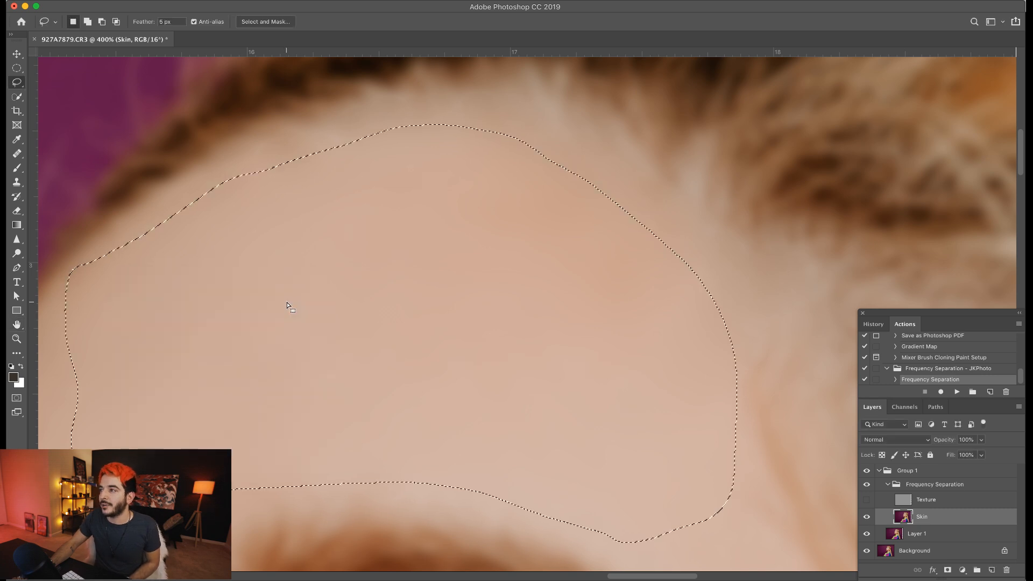
{"action": "left_click", "coordinate": [866, 500]}
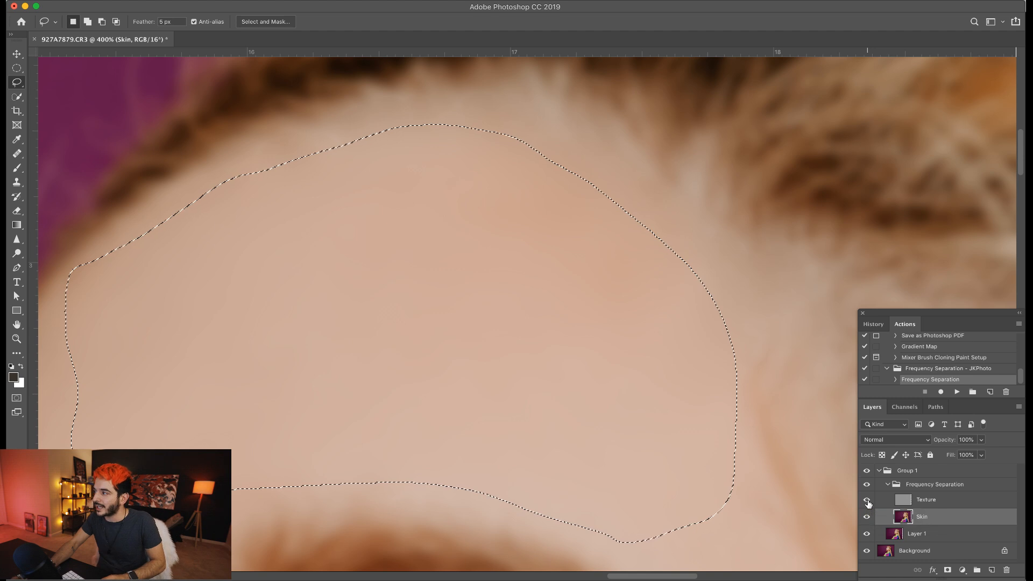
Step: Return to the Texture layer and heal the small reddish marks in the middle of the forehead with a 15 px brush
{"action": "key", "text": "j"}
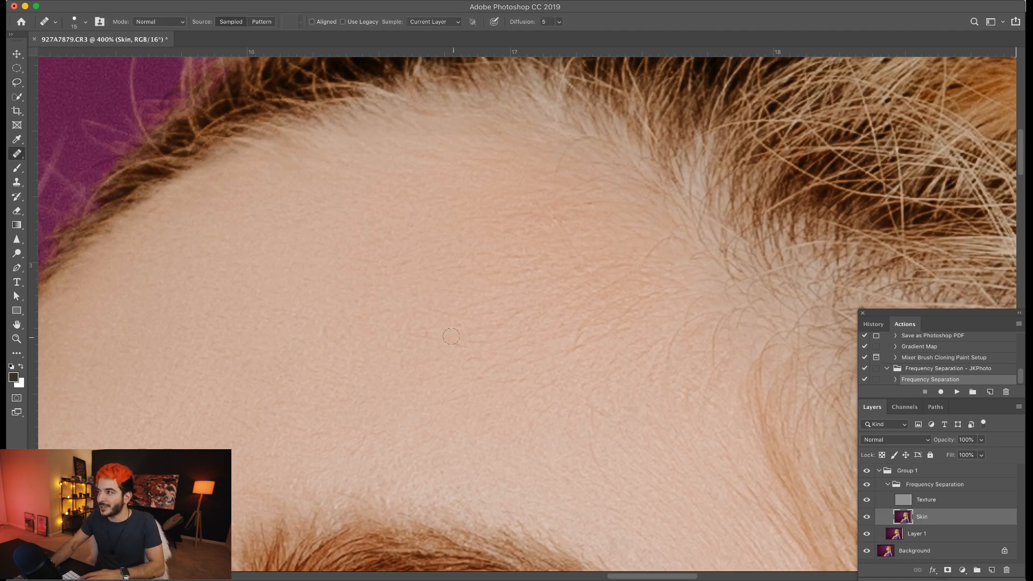
{"action": "scroll", "coordinate": [452, 335], "scroll_direction": "up", "scroll_amount": 1}
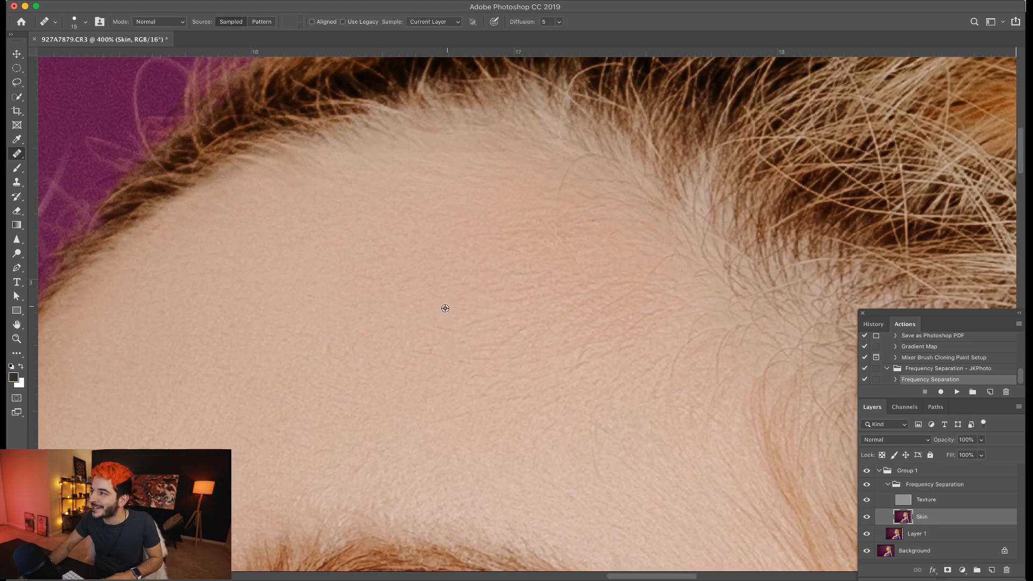
{"action": "left_click_drag", "start_coordinate": [510, 428], "coordinate": [491, 346]}
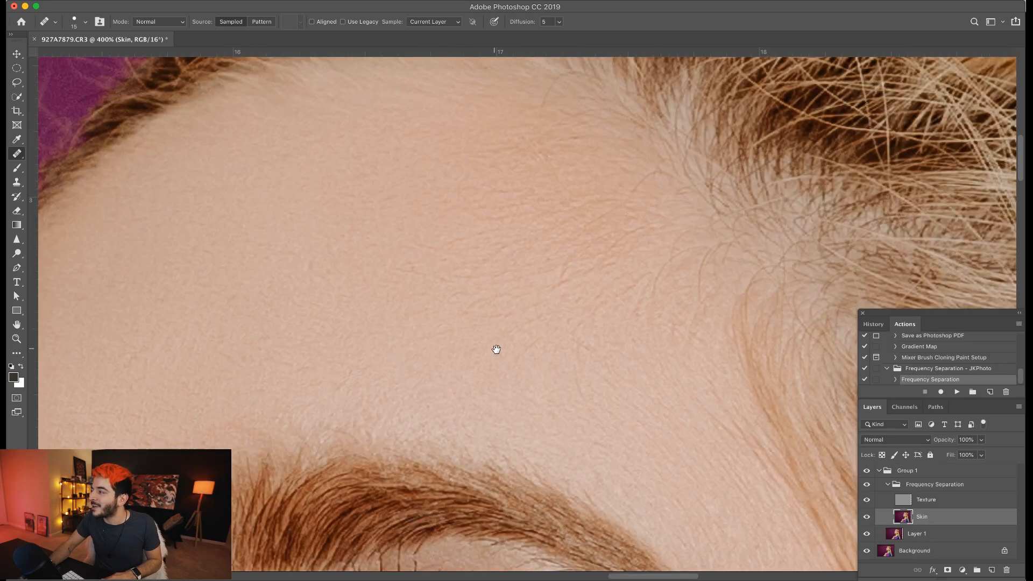
{"action": "left_click", "coordinate": [950, 499]}
{"action": "scroll", "coordinate": [465, 373], "scroll_direction": "up", "scroll_amount": 1}
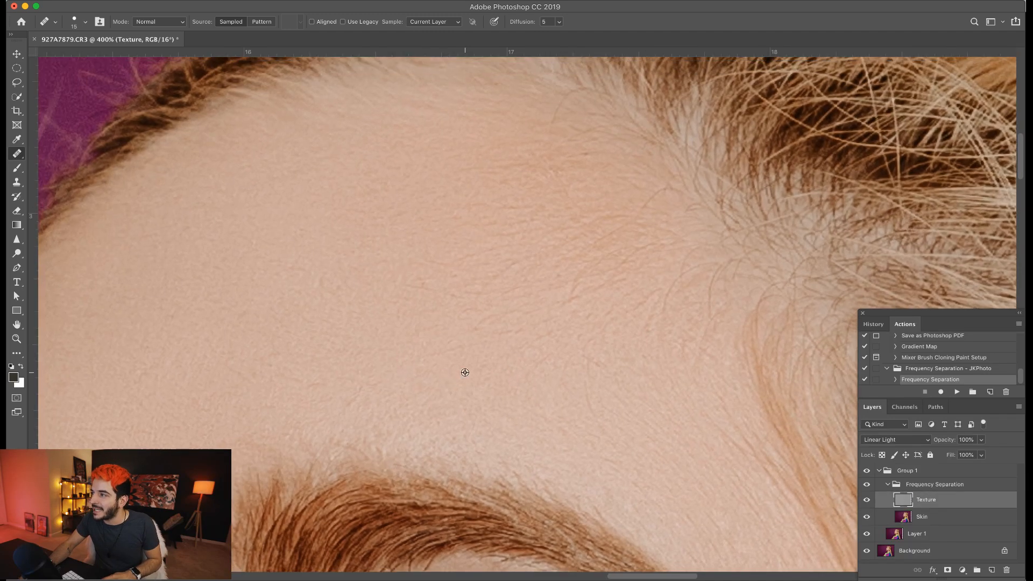
{"action": "mouse_move", "coordinate": [461, 350]}
{"action": "left_mouse_down"}
{"action": "mouse_move", "coordinate": [423, 355]}
{"action": "mouse_move", "coordinate": [414, 334]}
{"action": "mouse_move", "coordinate": [457, 299]}
{"action": "mouse_move", "coordinate": [405, 287]}
{"action": "left_mouse_up"}
{"action": "left_click", "coordinate": [425, 292], "text": "alt"}
{"action": "left_click", "coordinate": [421, 314], "text": "alt"}
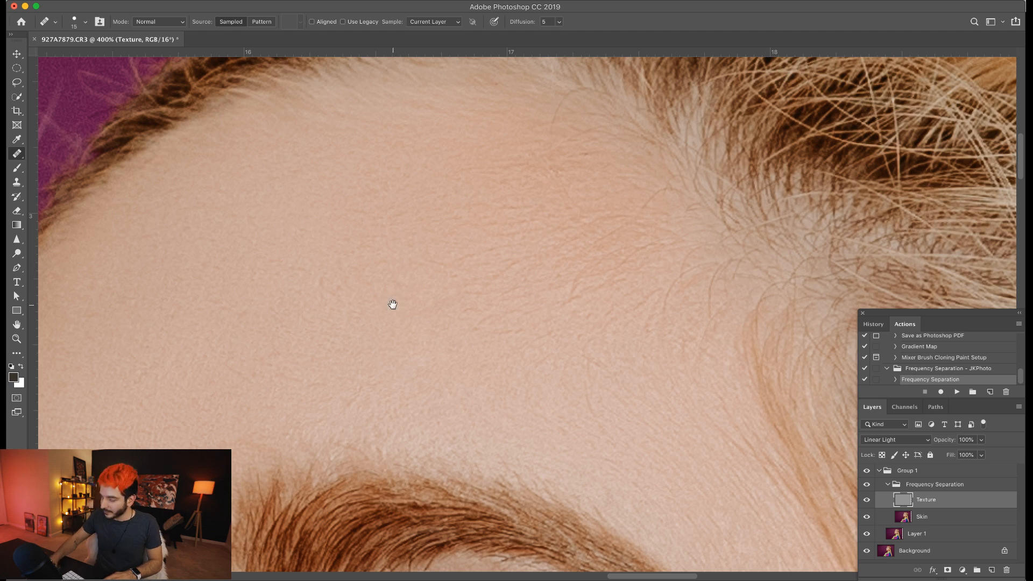
Step: Heal fine hair marks on the upper forehead towards the hairline, sampling clean skin nearby
{"action": "scroll", "coordinate": [338, 283], "scroll_direction": "right", "scroll_amount": 5}
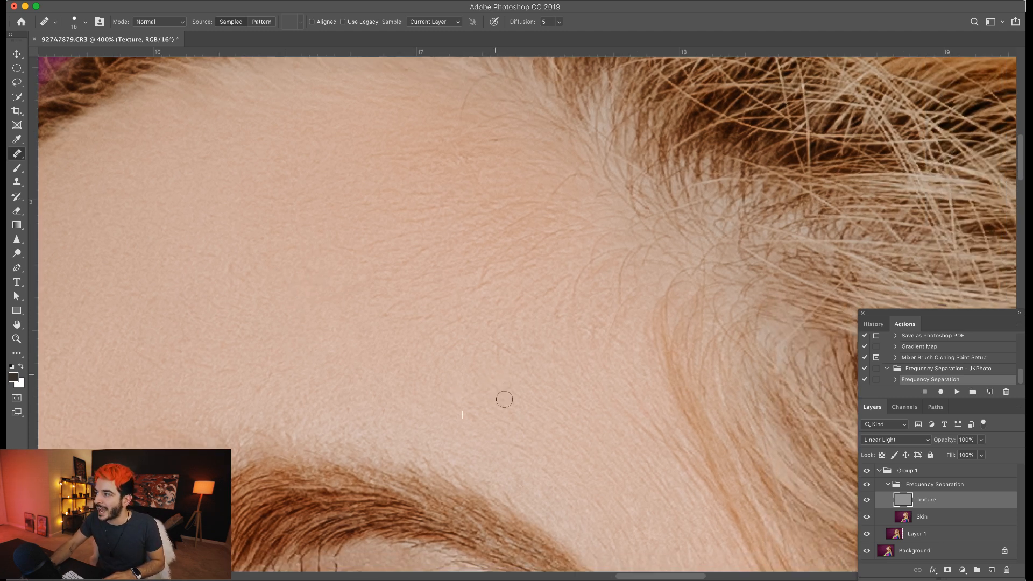
{"action": "scroll", "coordinate": [380, 397], "scroll_direction": "up", "scroll_amount": 3}
{"action": "left_click", "coordinate": [424, 205], "text": "alt"}
{"action": "left_click_drag", "start_coordinate": [450, 235], "coordinate": [364, 240]}
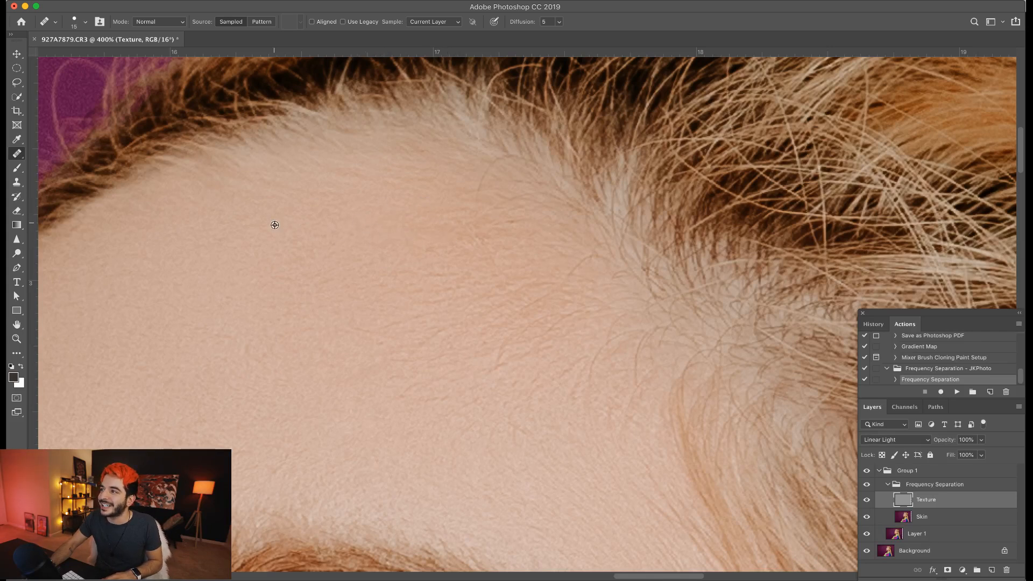
Step: Heal the remaining fine marks in the middle of the forehead on the Texture layer, sampling clean skin close by
{"action": "left_click_drag", "start_coordinate": [447, 428], "coordinate": [420, 430]}
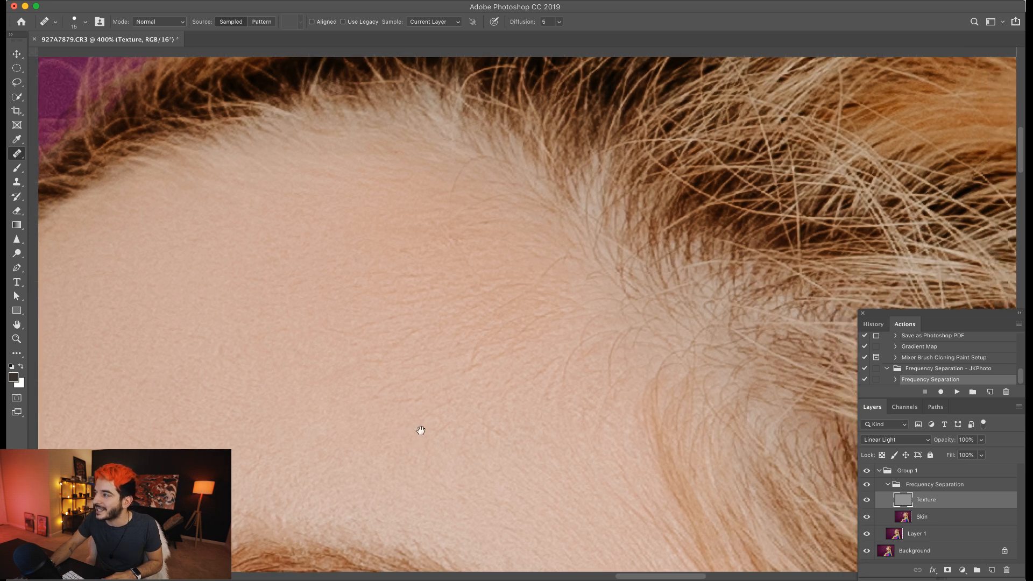
{"action": "left_click_drag", "start_coordinate": [410, 333], "coordinate": [374, 366]}
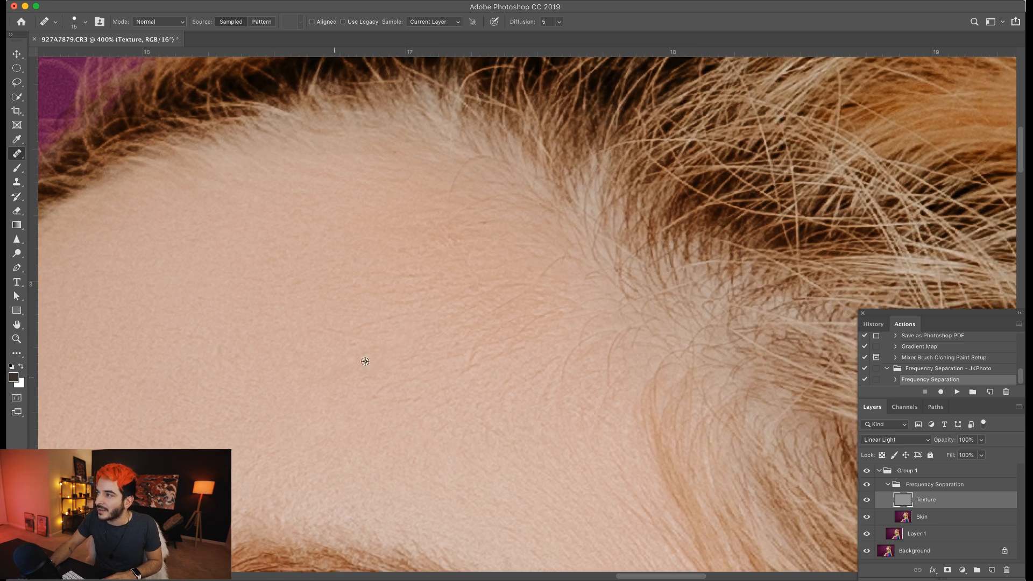
{"action": "scroll", "coordinate": [392, 381], "scroll_direction": "down", "scroll_amount": 2}
{"action": "scroll", "coordinate": [392, 381], "scroll_direction": "right", "scroll_amount": 2}
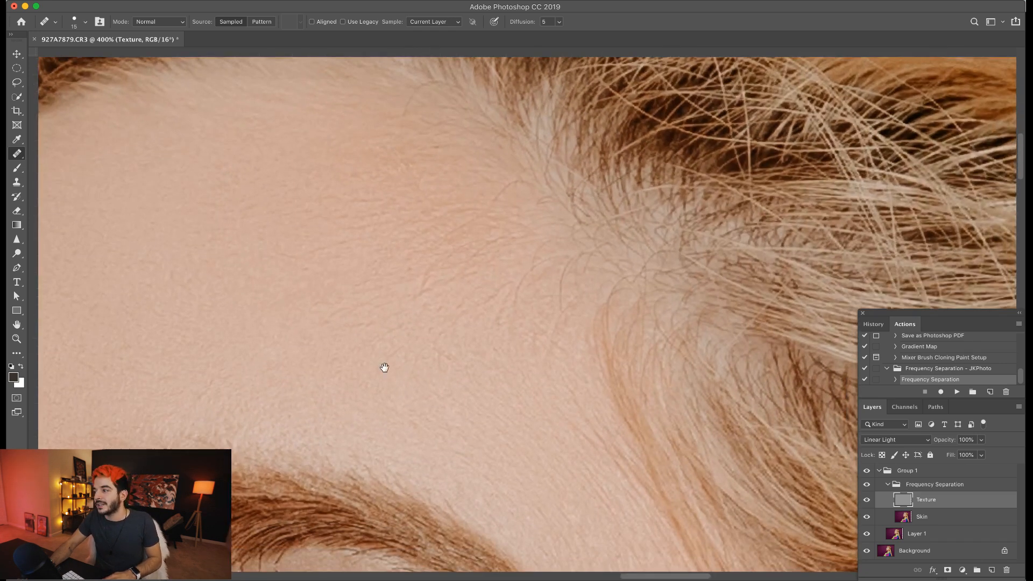
{"action": "left_click_drag", "start_coordinate": [367, 337], "coordinate": [350, 341]}
{"action": "left_click", "coordinate": [344, 314], "text": "alt"}
{"action": "left_click", "coordinate": [324, 335]}
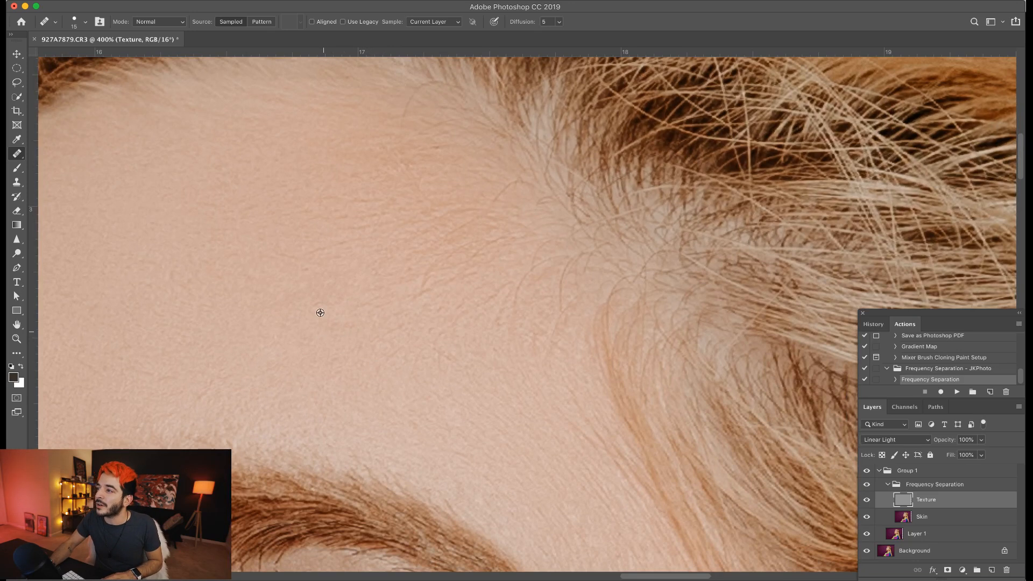
Step: Heal small hair marks on the lower forehead above the eyebrow, resampling nearby clean skin for each spot
{"action": "left_click", "coordinate": [403, 376], "text": "alt"}
{"action": "left_click", "coordinate": [399, 351]}
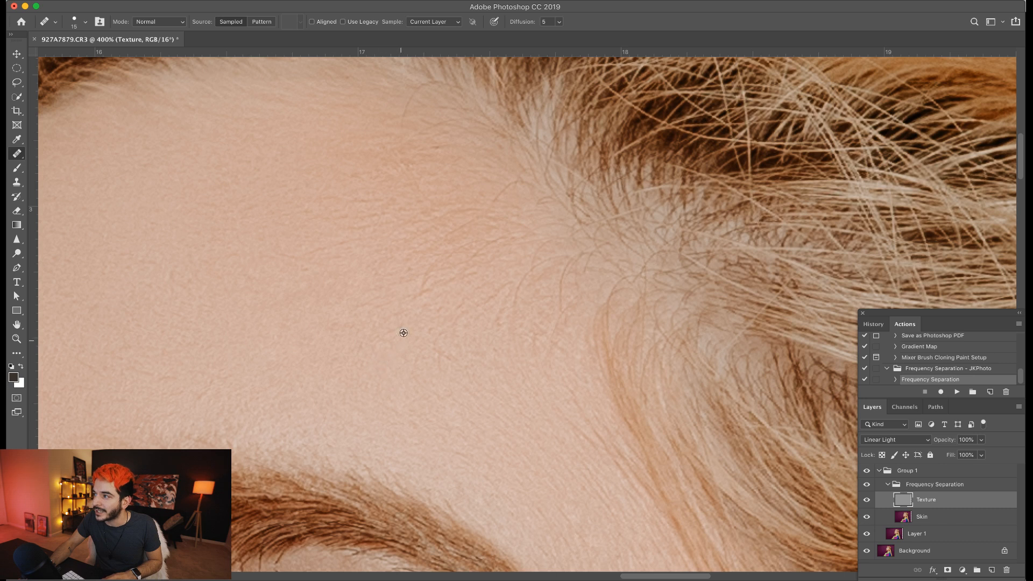
{"action": "left_click_drag", "start_coordinate": [374, 350], "coordinate": [370, 354]}
{"action": "mouse_move", "coordinate": [421, 313]}
{"action": "left_mouse_down"}
{"action": "mouse_move", "coordinate": [418, 299]}
{"action": "mouse_move", "coordinate": [387, 320]}
{"action": "left_mouse_up"}
{"action": "left_click", "coordinate": [395, 355], "text": "alt"}
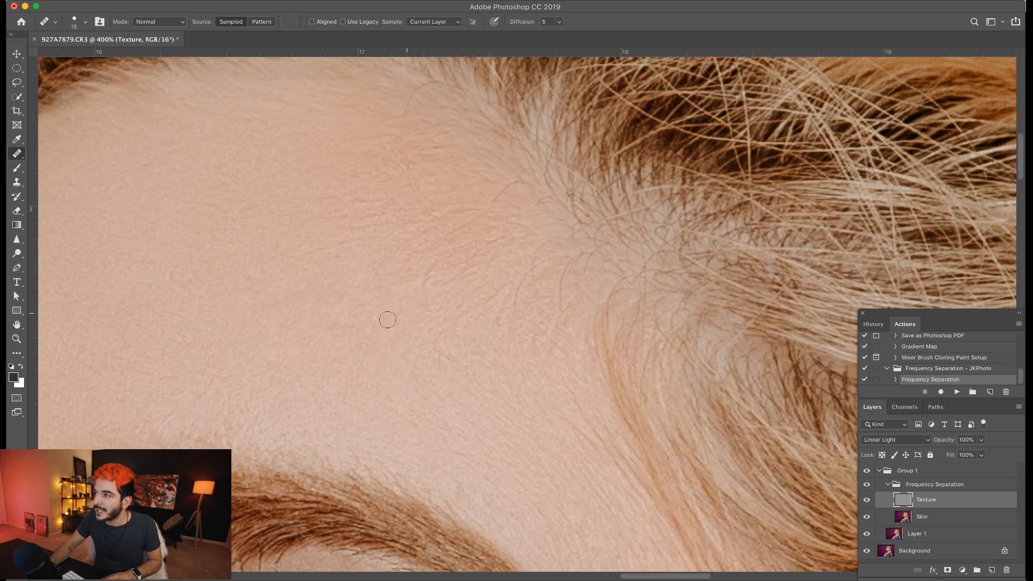
{"action": "left_click", "coordinate": [357, 311]}
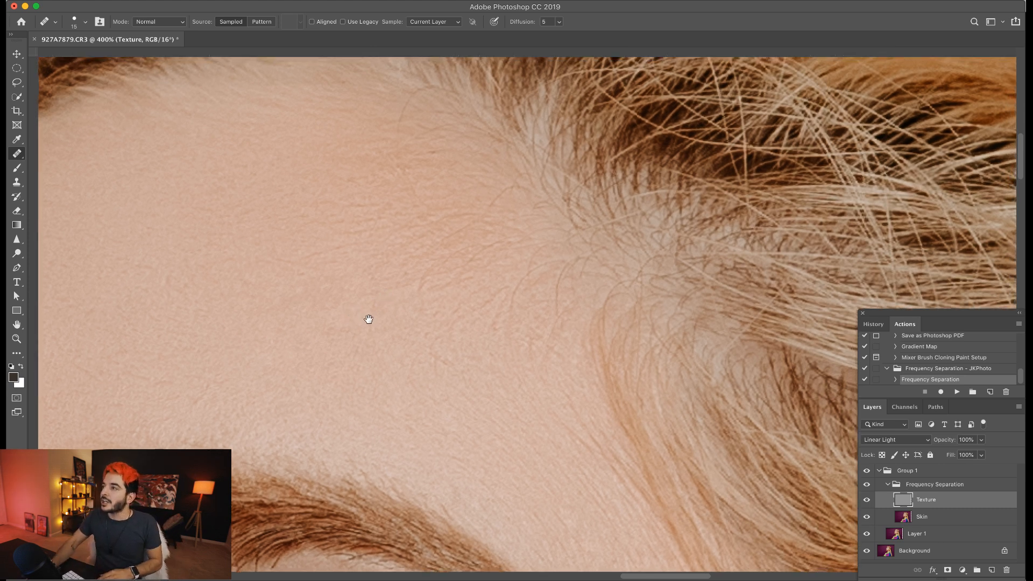
Step: Heal stray hairs on the upper forehead just below the hairline
{"action": "scroll", "coordinate": [387, 275], "scroll_direction": "up", "scroll_amount": 2}
{"action": "scroll", "coordinate": [388, 274], "scroll_direction": "right", "scroll_amount": 1}
{"action": "left_click", "coordinate": [399, 127]}
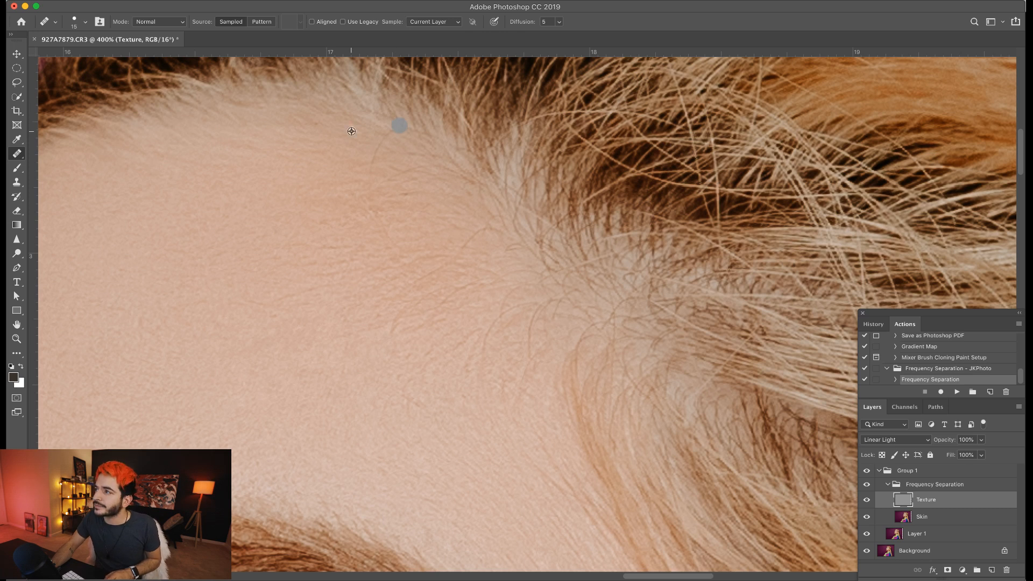
{"action": "left_click", "coordinate": [359, 180]}
Step: Heal fine hairs on the forehead between the eyebrow and the curled baby hairs at the temple
{"action": "scroll", "coordinate": [417, 247], "scroll_direction": "down", "scroll_amount": 5}
{"action": "scroll", "coordinate": [417, 247], "scroll_direction": "right", "scroll_amount": 1}
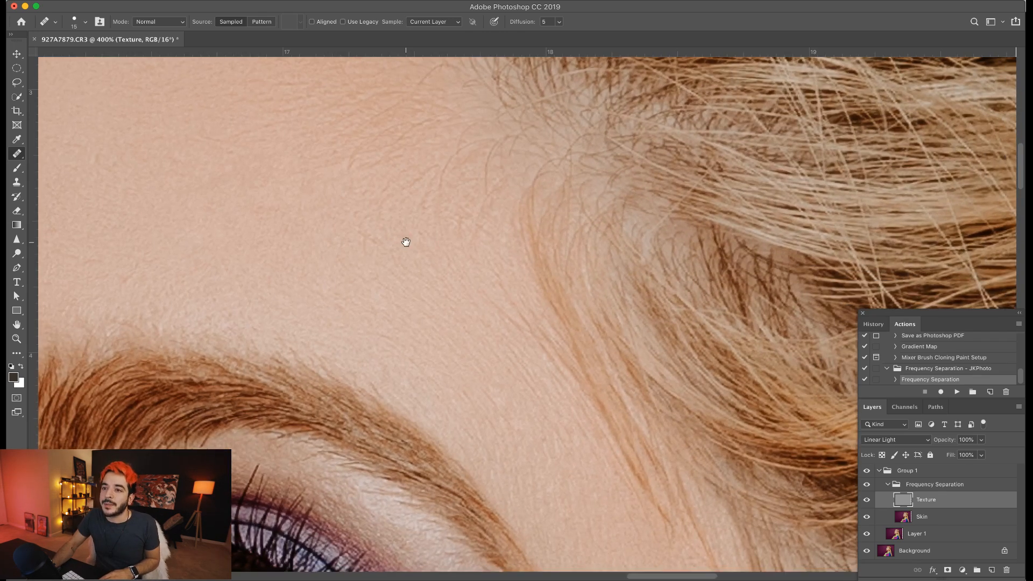
{"action": "left_click", "coordinate": [461, 357]}
{"action": "left_click_drag", "start_coordinate": [406, 249], "coordinate": [415, 306]}
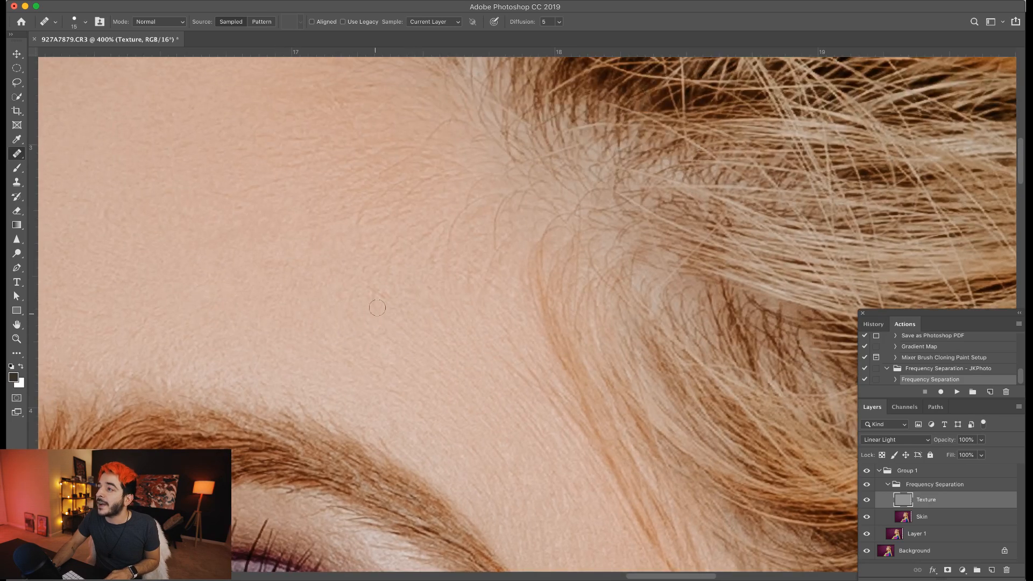
{"action": "left_click", "coordinate": [361, 278]}
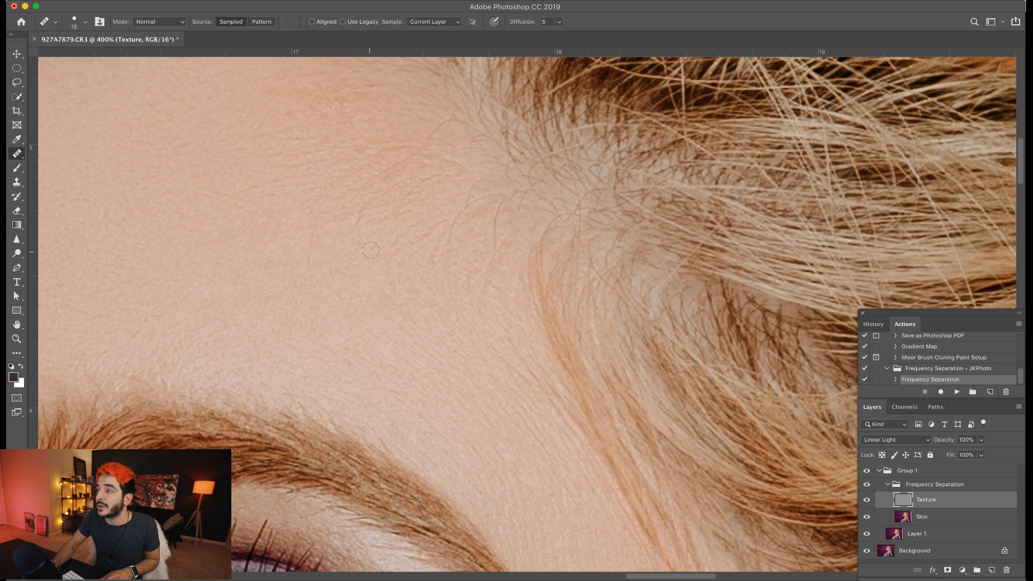
{"action": "left_click", "coordinate": [423, 267]}
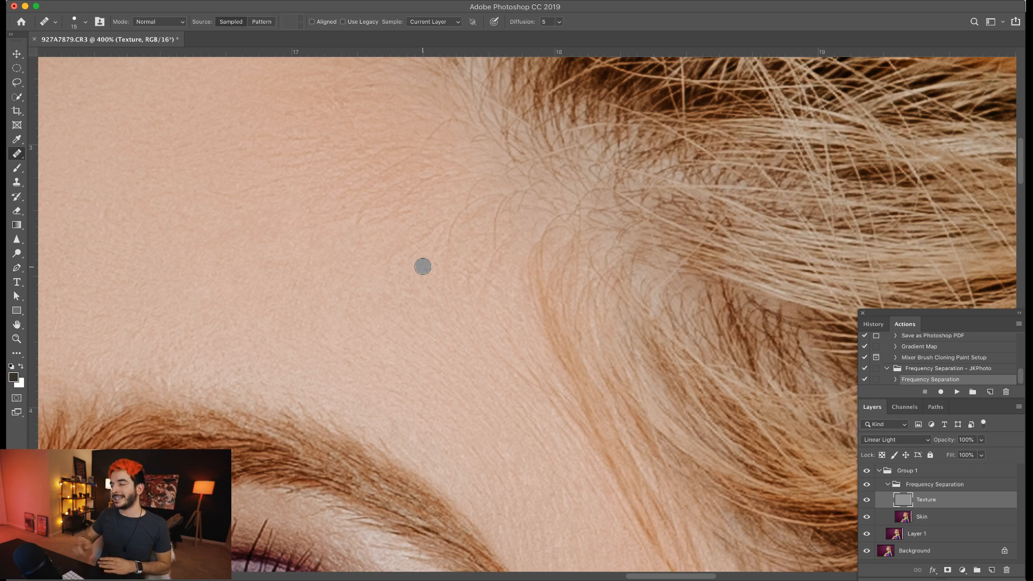
Step: Remove the short dark hairs on the forehead beside the temple hairline, sampling clean skin just below each one
{"action": "left_click_drag", "start_coordinate": [423, 266], "coordinate": [425, 333]}
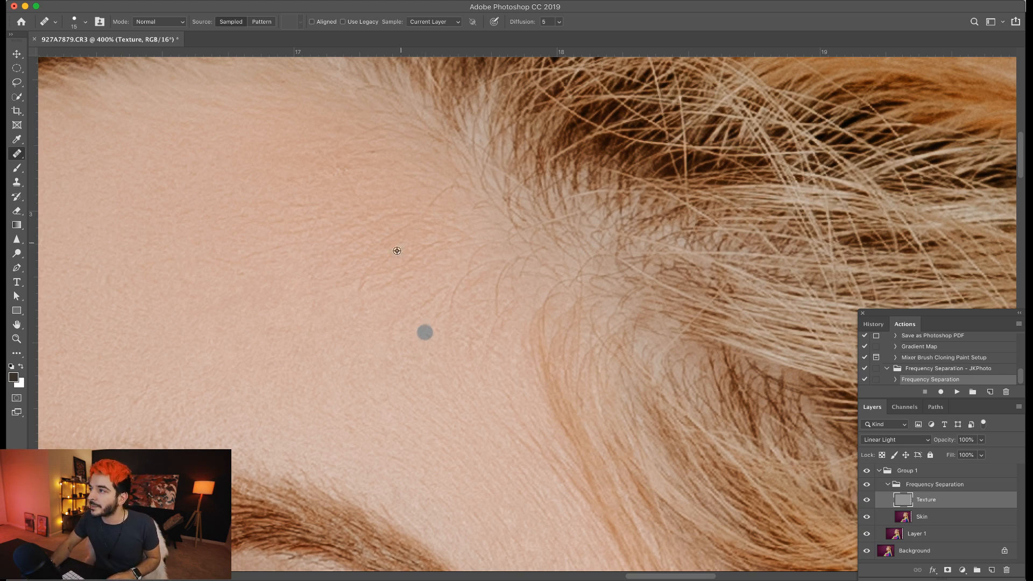
{"action": "left_click", "coordinate": [403, 304], "text": "alt"}
{"action": "left_click_drag", "start_coordinate": [410, 284], "coordinate": [373, 288]}
{"action": "left_click", "coordinate": [374, 326], "text": "alt"}
{"action": "left_click", "coordinate": [379, 307]}
{"action": "left_click", "coordinate": [378, 326], "text": "alt"}
{"action": "left_click", "coordinate": [378, 304]}
{"action": "left_click", "coordinate": [372, 328], "text": "alt"}
{"action": "left_click", "coordinate": [367, 306]}
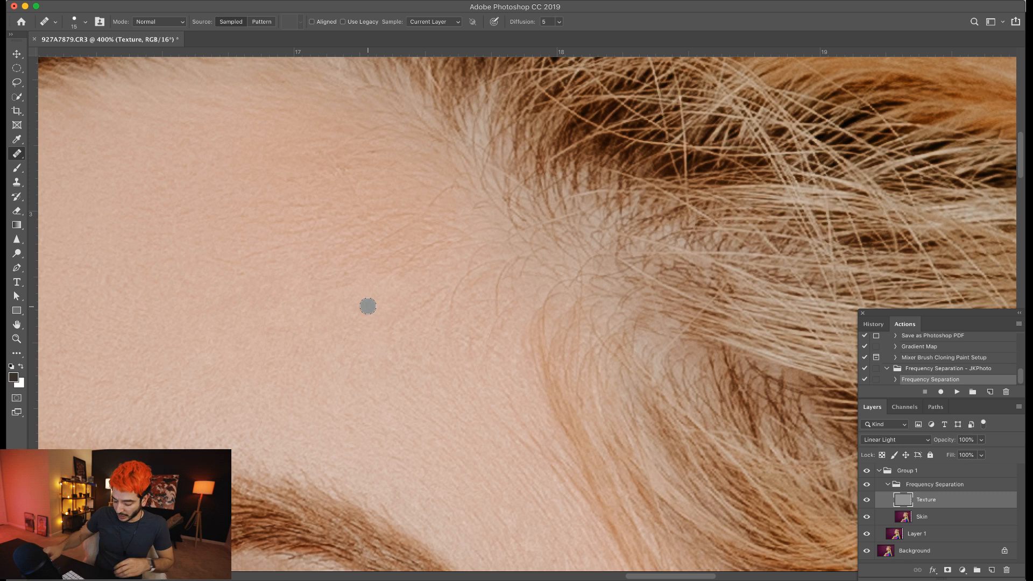
Step: Heal the wispy hairs that reach onto the forehead from the temple hairline, using clean skin above the eyebrow
{"action": "left_click", "coordinate": [372, 301], "text": "alt"}
{"action": "left_click_drag", "start_coordinate": [442, 290], "coordinate": [414, 321]}
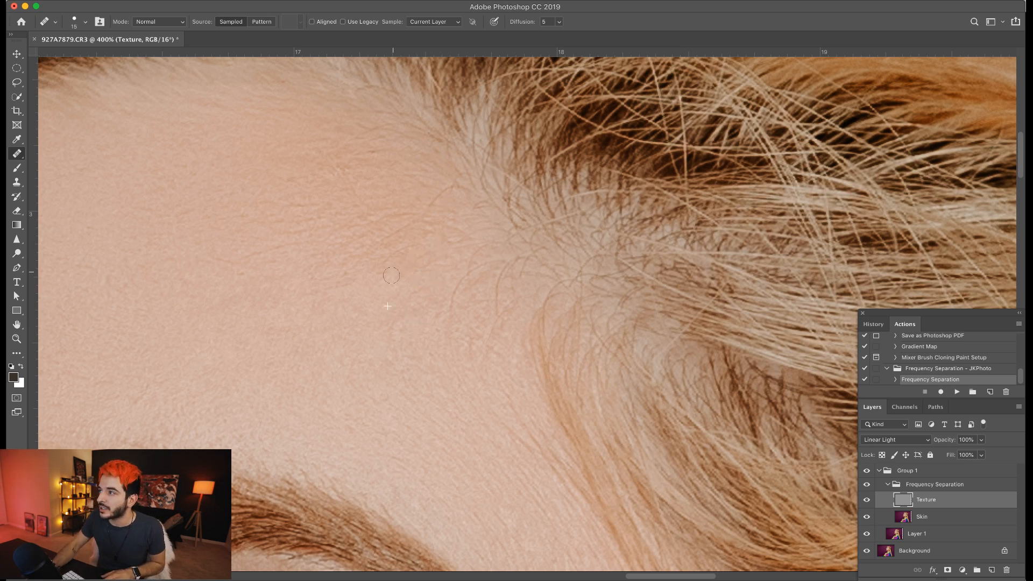
{"action": "left_click", "coordinate": [377, 265]}
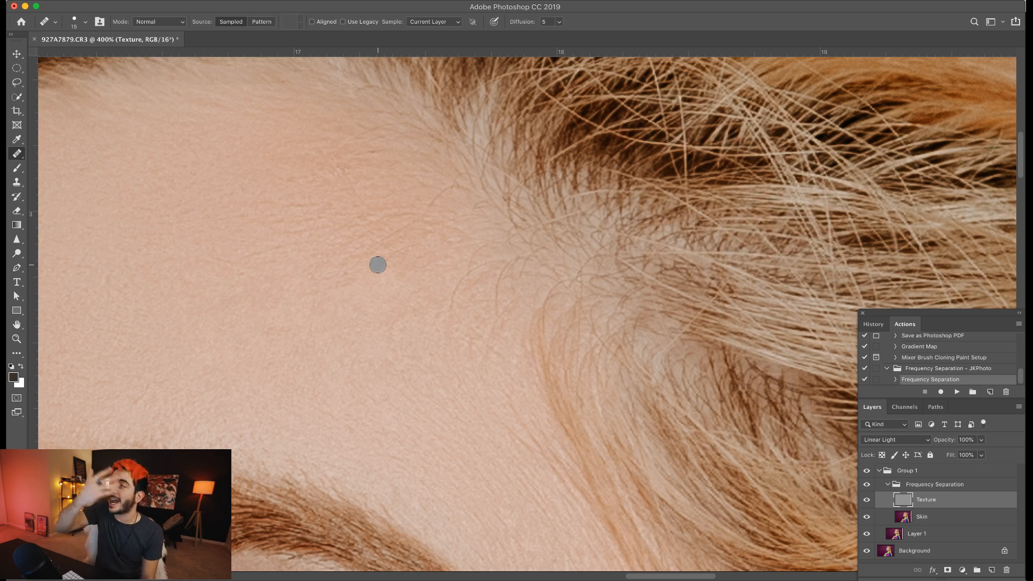
{"action": "left_click", "coordinate": [468, 358]}
{"action": "scroll", "coordinate": [452, 352], "scroll_direction": "down", "scroll_amount": 1}
{"action": "left_click", "coordinate": [453, 353]}
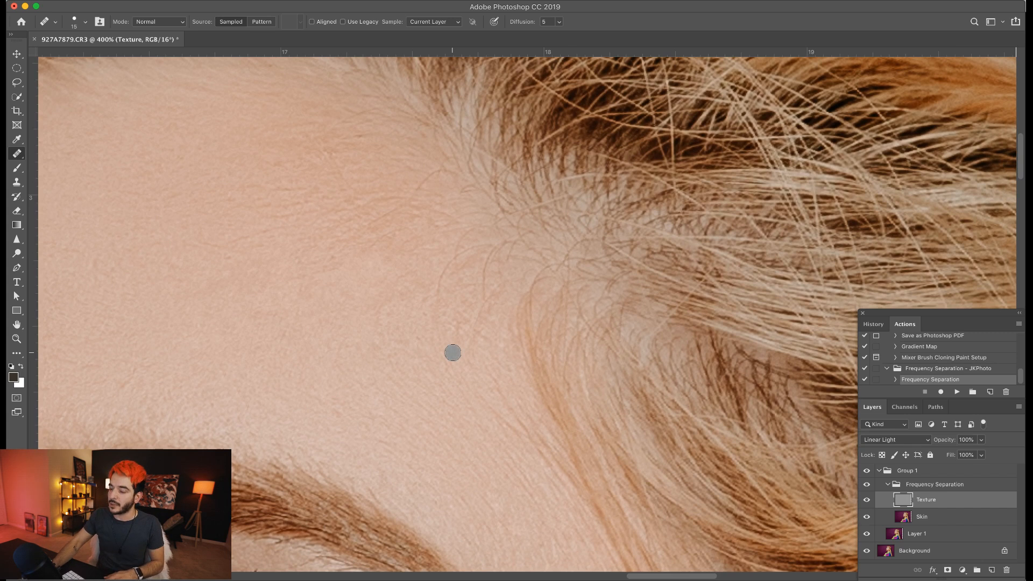
Step: Clean up leftover hair marks next to the temple's curled baby hairs with the Healing Brush
{"action": "scroll", "coordinate": [386, 322], "scroll_direction": "up", "scroll_amount": 2}
{"action": "left_click", "coordinate": [406, 279], "text": "alt"}
{"action": "left_click", "coordinate": [389, 268]}
{"action": "left_click", "coordinate": [369, 297]}
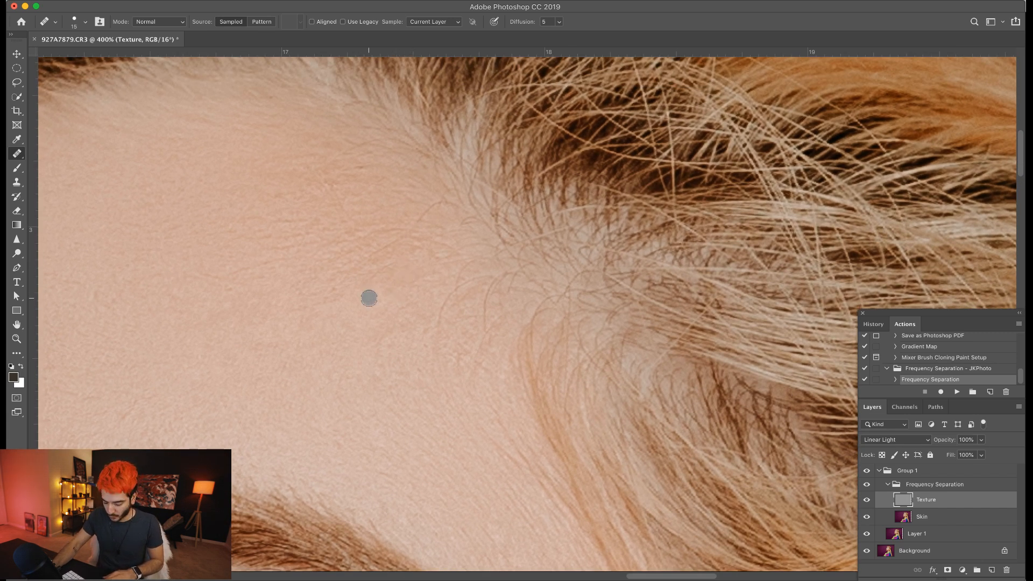
{"action": "left_click", "coordinate": [370, 281]}
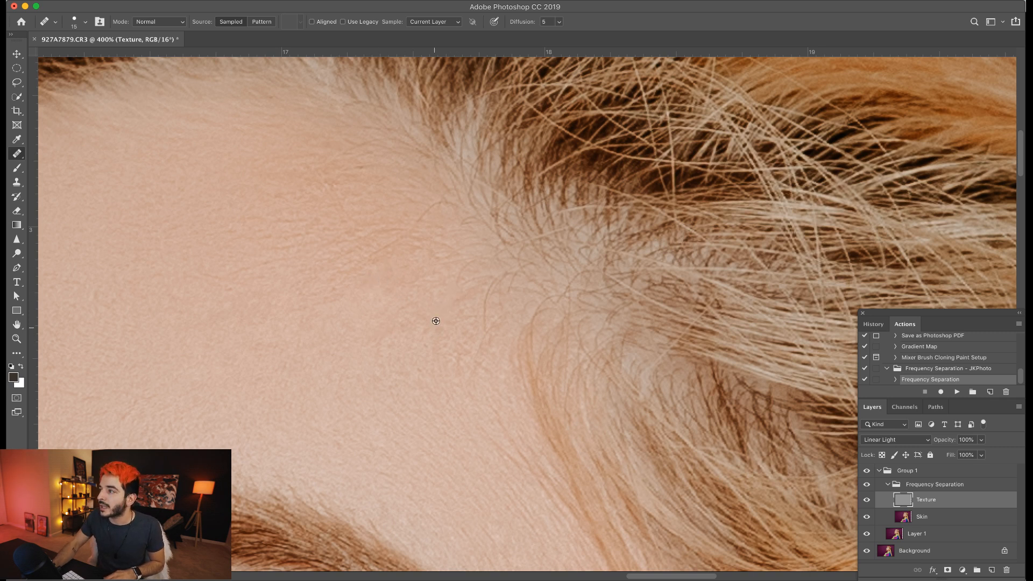
{"action": "left_click", "coordinate": [487, 276]}
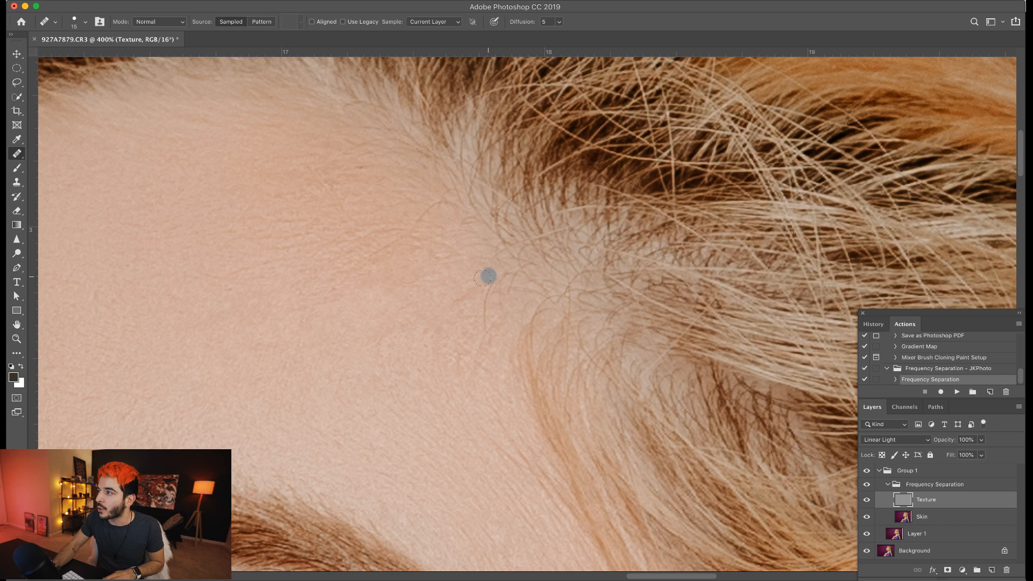
Step: Heal scattered texture marks across the reddish upper forehead and the smoother skin beneath it
{"action": "left_click", "coordinate": [383, 300]}
{"action": "left_click", "coordinate": [287, 164]}
{"action": "left_click", "coordinate": [297, 196]}
{"action": "left_click", "coordinate": [253, 188]}
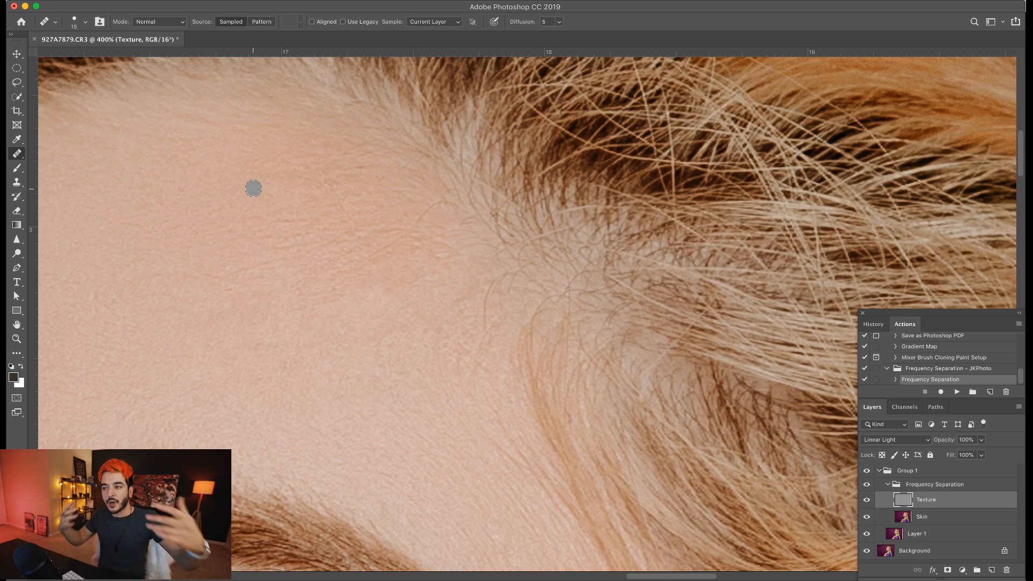
{"action": "left_click", "coordinate": [365, 348]}
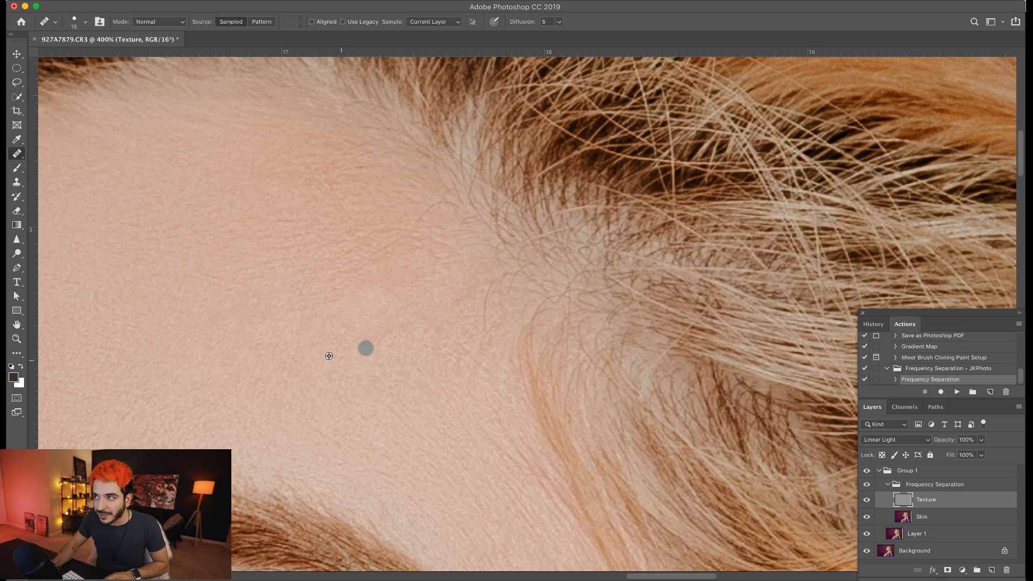
{"action": "left_click", "coordinate": [308, 343]}
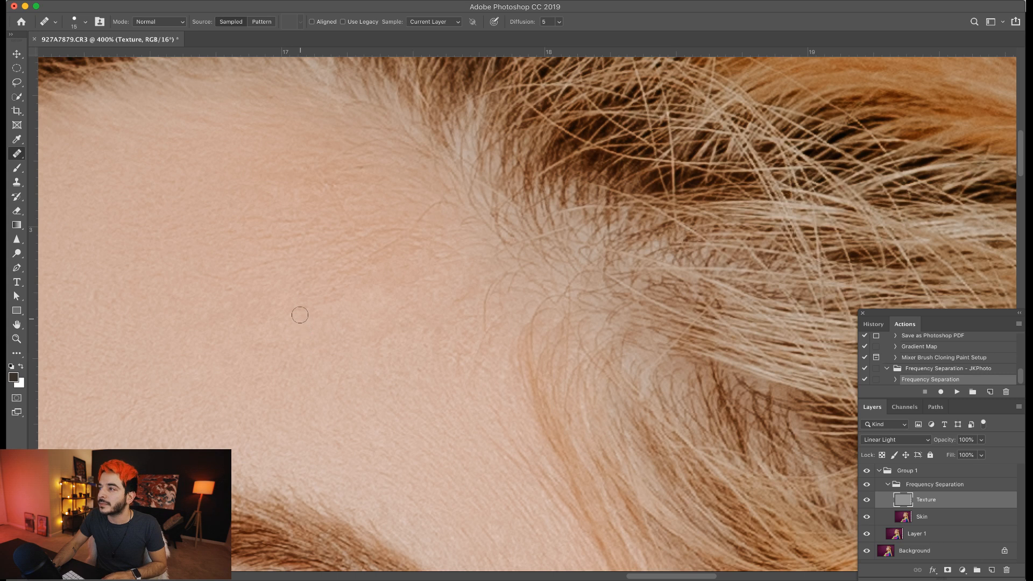
Step: Heal the last small spots in the centre of the forehead, away from the hairline
{"action": "left_click", "coordinate": [298, 316]}
{"action": "left_click", "coordinate": [281, 275]}
{"action": "left_click", "coordinate": [281, 258]}
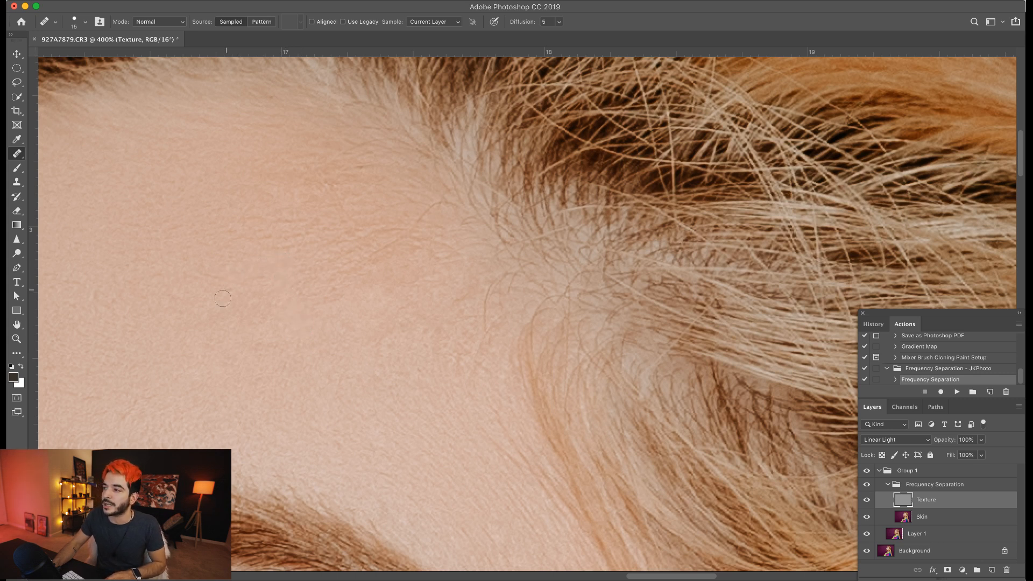
{"action": "left_click", "coordinate": [203, 274]}
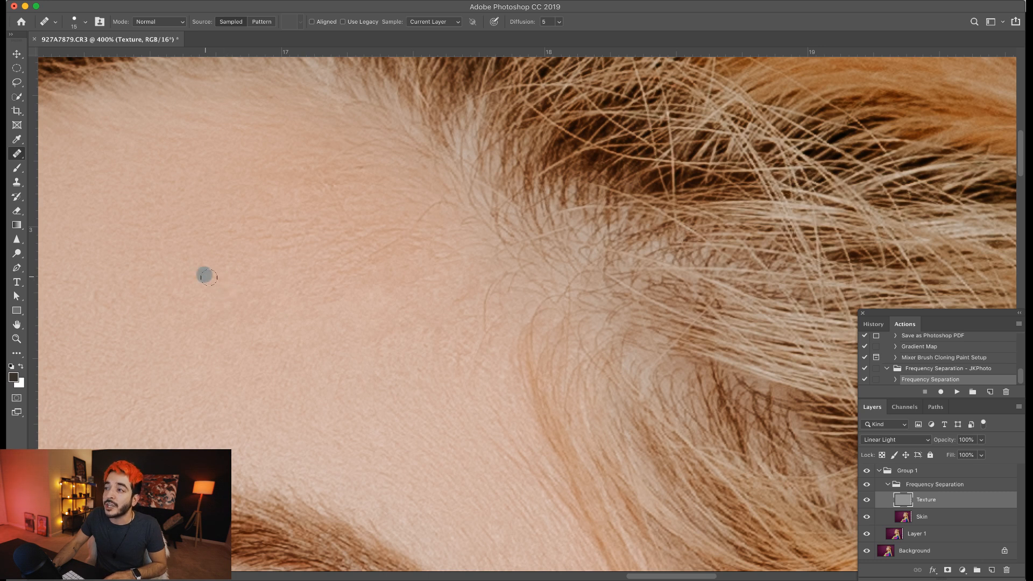
{"action": "left_click", "coordinate": [227, 293]}
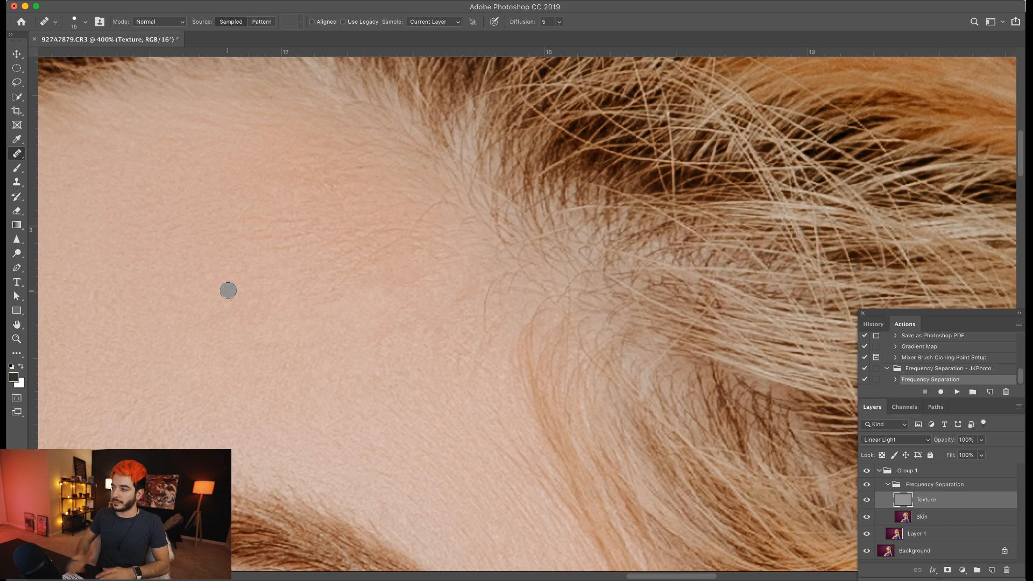
Step: Heal the skin between the outer corner of the eye makeup and the side hairline
{"action": "left_click_drag", "start_coordinate": [401, 500], "coordinate": [334, 269]}
{"action": "left_click_drag", "start_coordinate": [375, 388], "coordinate": [327, 182]}
{"action": "left_click_drag", "start_coordinate": [429, 357], "coordinate": [425, 324]}
{"action": "left_click_drag", "start_coordinate": [509, 429], "coordinate": [487, 362]}
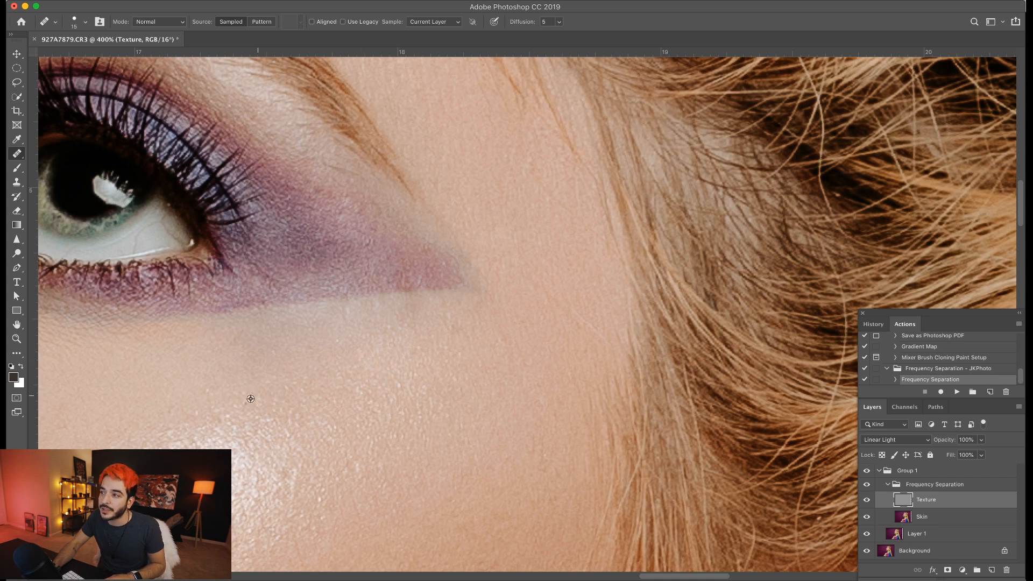
{"action": "scroll", "coordinate": [360, 400], "scroll_direction": "up", "scroll_amount": 1}
{"action": "scroll", "coordinate": [360, 401], "scroll_direction": "right", "scroll_amount": 1}
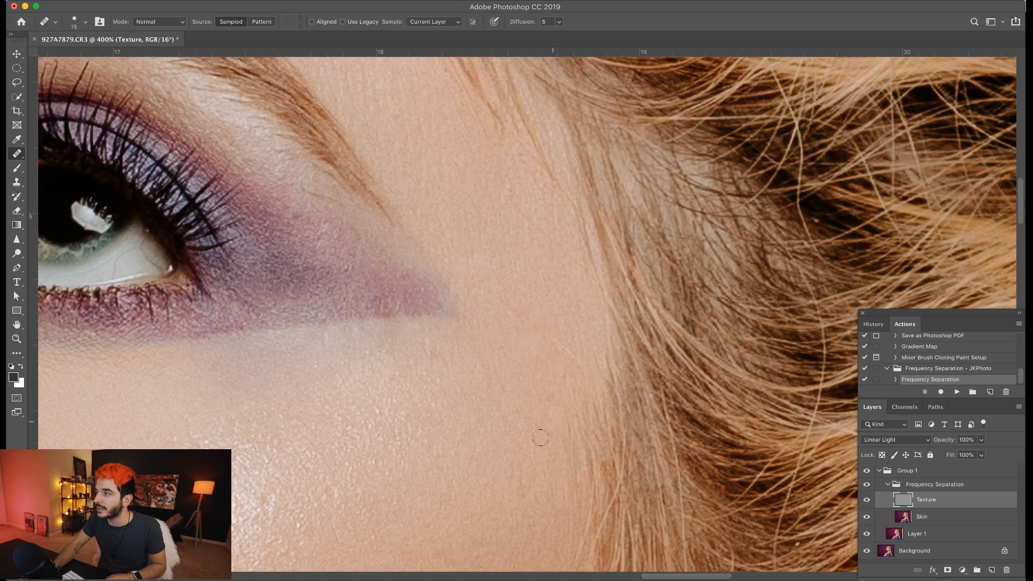
{"action": "left_click_drag", "start_coordinate": [508, 446], "coordinate": [512, 443]}
Step: Heal the stray hair at the temple beyond the eyebrow's tail, sampling the clean skin beside it
{"action": "left_click_drag", "start_coordinate": [451, 325], "coordinate": [456, 360]}
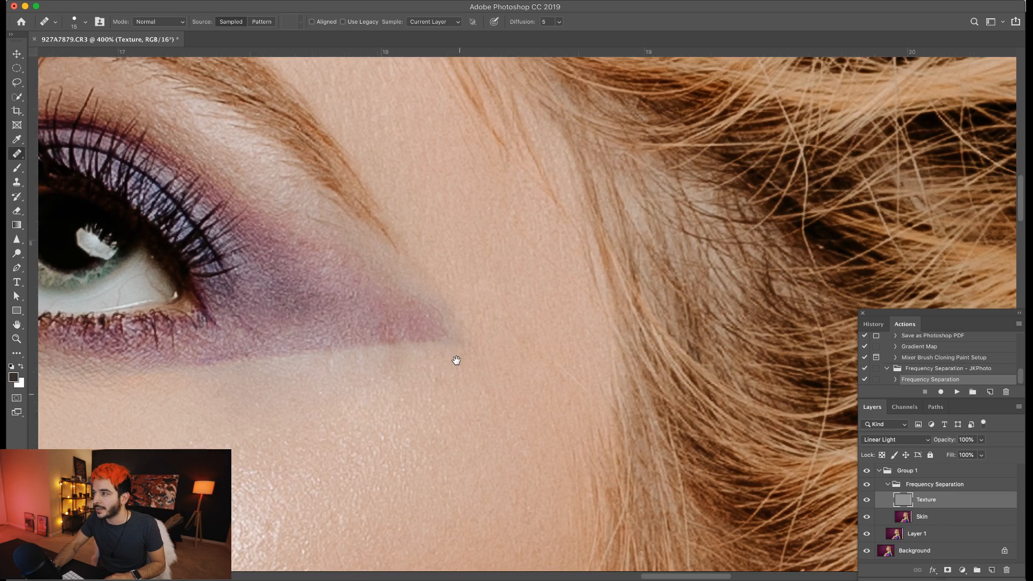
{"action": "left_click_drag", "start_coordinate": [299, 254], "coordinate": [377, 323]}
{"action": "left_click_drag", "start_coordinate": [443, 173], "coordinate": [453, 195]}
{"action": "left_click", "coordinate": [606, 336], "text": "alt"}
{"action": "left_click_drag", "start_coordinate": [617, 326], "coordinate": [632, 351]}
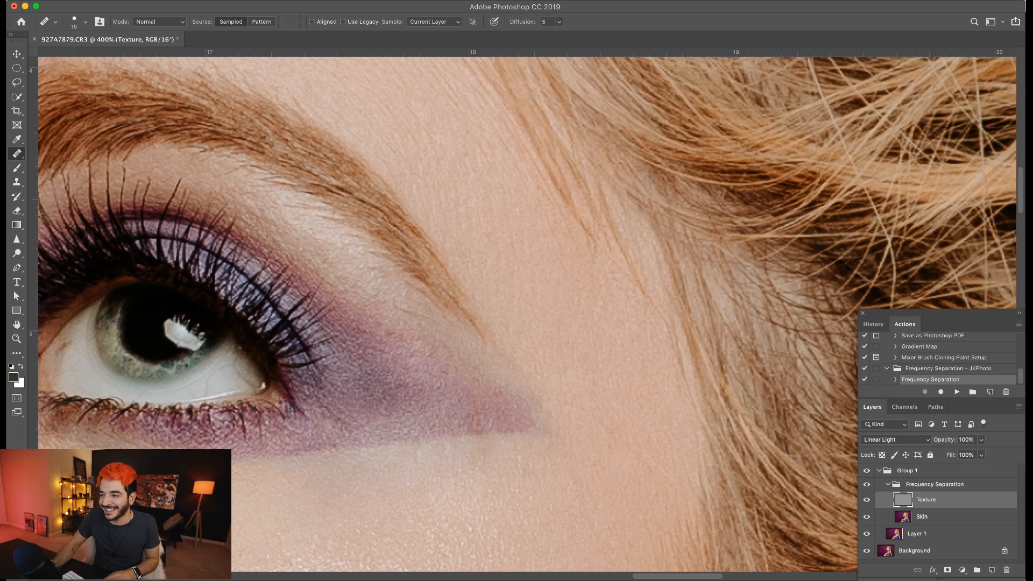
Step: Heal small marks on the side of the nose above the nostril with the 15 px brush
{"action": "scroll", "coordinate": [414, 511], "scroll_direction": "down", "scroll_amount": 15}
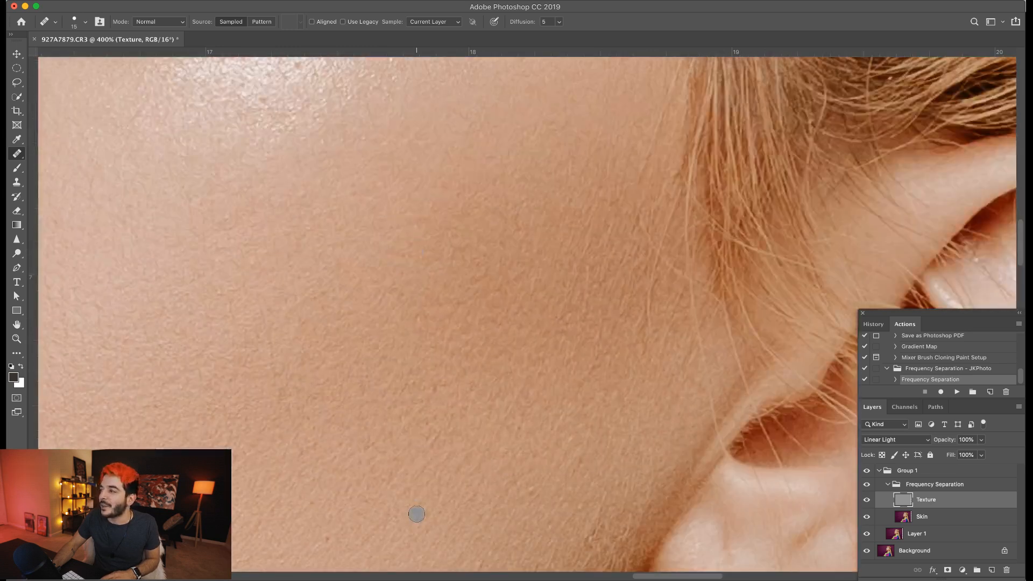
{"action": "left_click_drag", "start_coordinate": [451, 494], "coordinate": [653, 534]}
{"action": "left_click_drag", "start_coordinate": [350, 372], "coordinate": [669, 454]}
{"action": "mouse_move", "coordinate": [245, 235]}
{"action": "left_mouse_down"}
{"action": "mouse_move", "coordinate": [427, 212]}
{"action": "mouse_move", "coordinate": [438, 362]}
{"action": "left_mouse_up"}
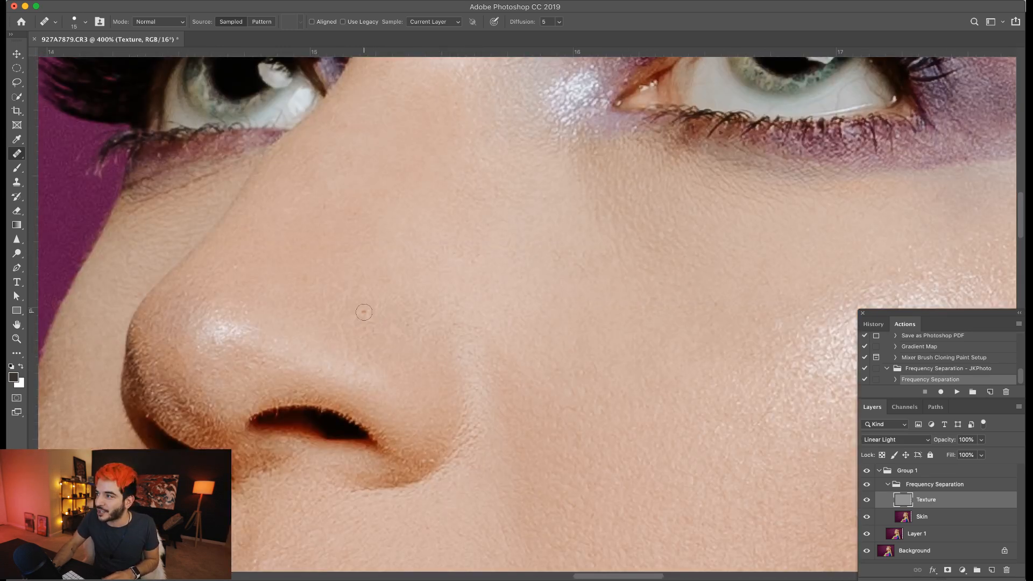
{"action": "left_click_drag", "start_coordinate": [343, 268], "coordinate": [354, 294]}
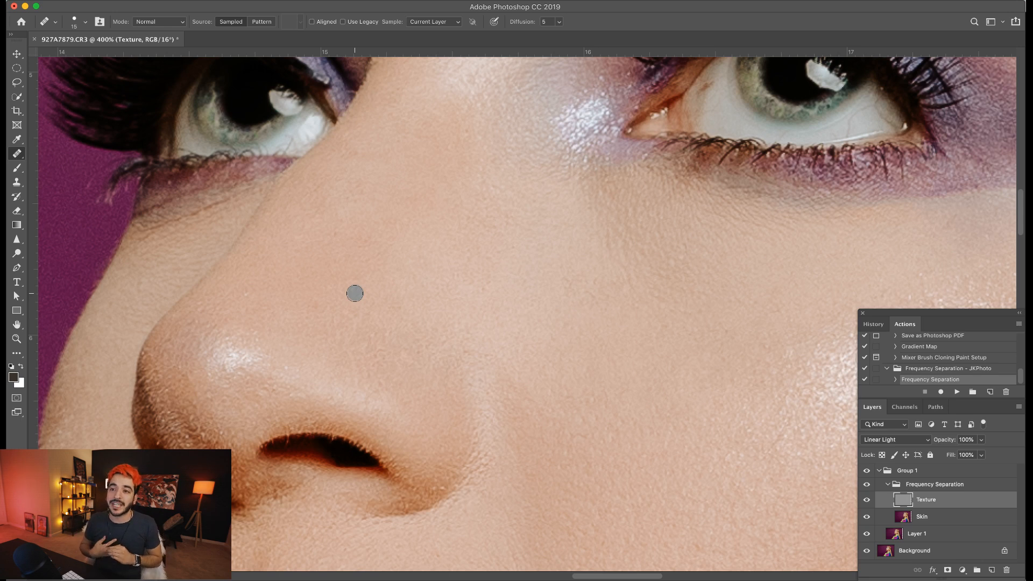
{"action": "left_click_drag", "start_coordinate": [354, 293], "coordinate": [355, 293]}
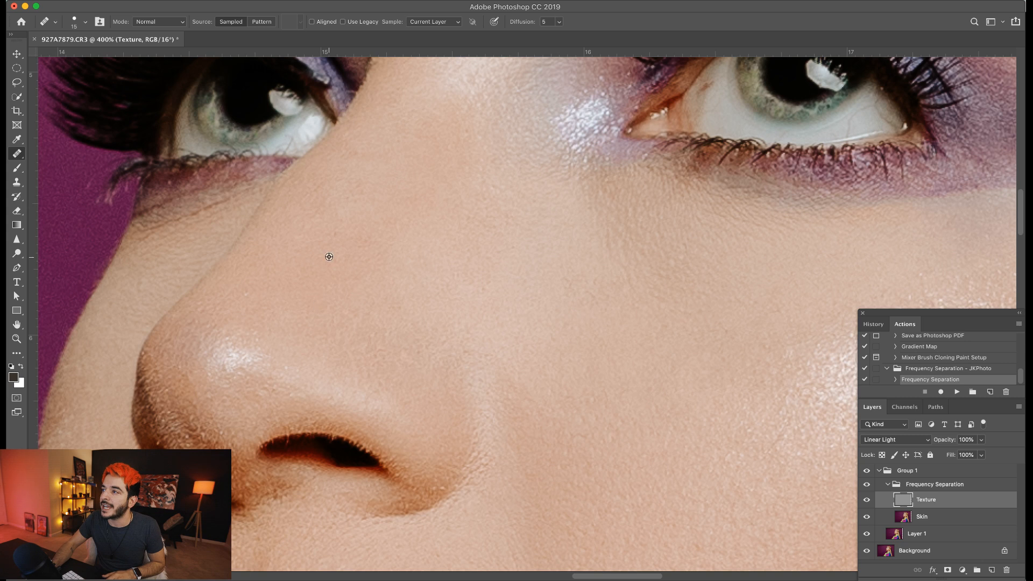
{"action": "left_click_drag", "start_coordinate": [343, 223], "coordinate": [343, 222]}
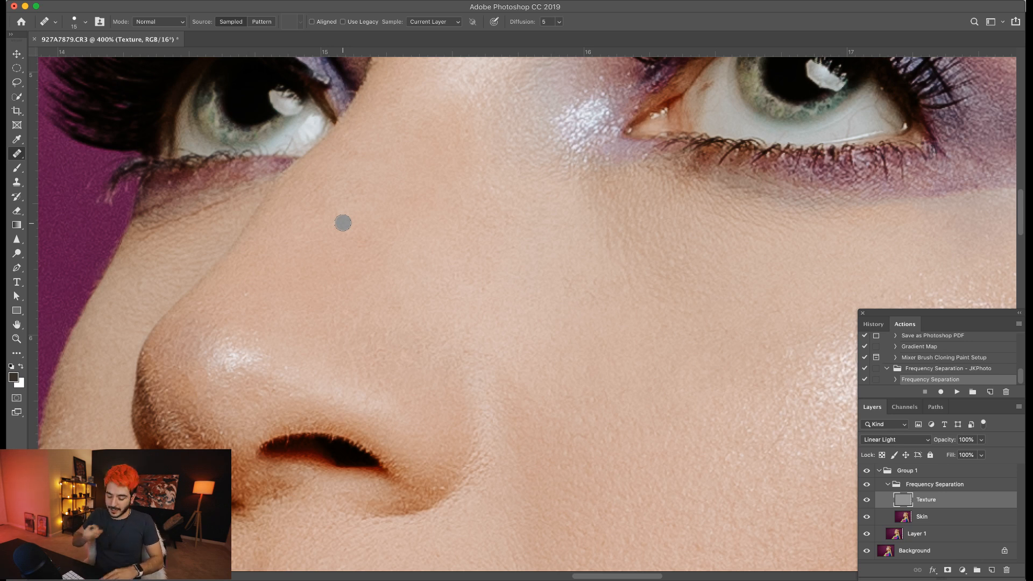
Step: Heal the small marks along the bridge and side of the nose on the Texture layer
{"action": "left_click_drag", "start_coordinate": [343, 223], "coordinate": [343, 221]}
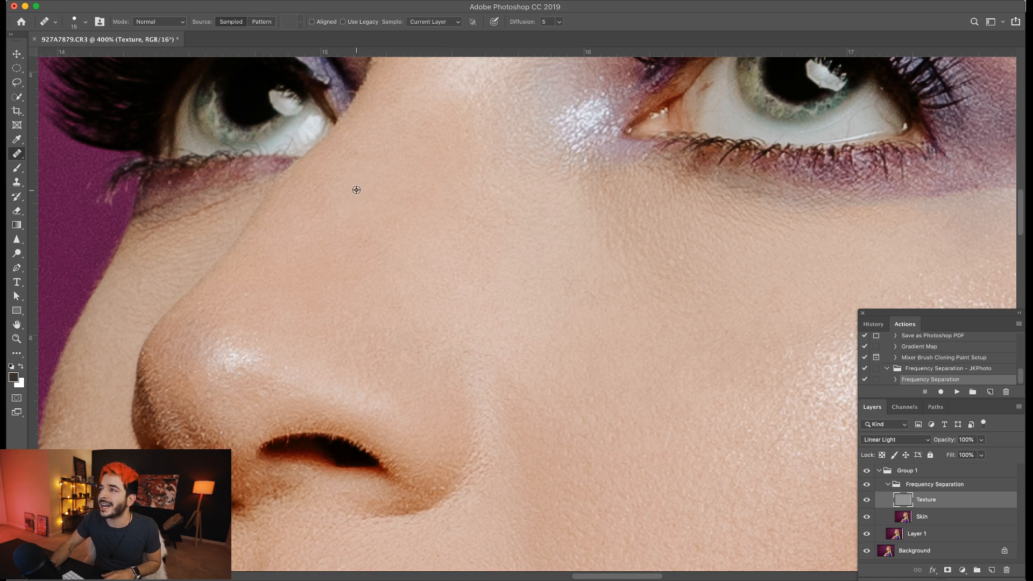
{"action": "left_click", "coordinate": [348, 156]}
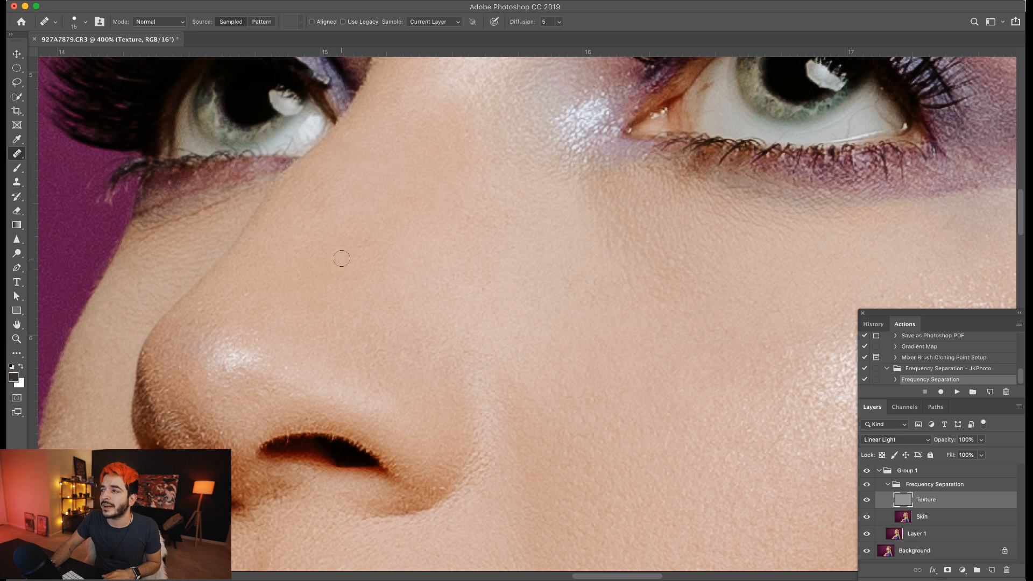
{"action": "left_click", "coordinate": [268, 294]}
{"action": "left_click", "coordinate": [324, 360]}
Step: Heal the rough skin below the nostril and around the wing of the nose, sampling clean skin nearby
{"action": "left_click", "coordinate": [289, 534]}
{"action": "left_click", "coordinate": [415, 519]}
{"action": "left_click", "coordinate": [432, 470], "text": "alt"}
{"action": "left_click", "coordinate": [432, 484]}
{"action": "scroll", "coordinate": [434, 482], "scroll_direction": "down", "scroll_amount": 1}
{"action": "scroll", "coordinate": [434, 482], "scroll_direction": "right", "scroll_amount": 1}
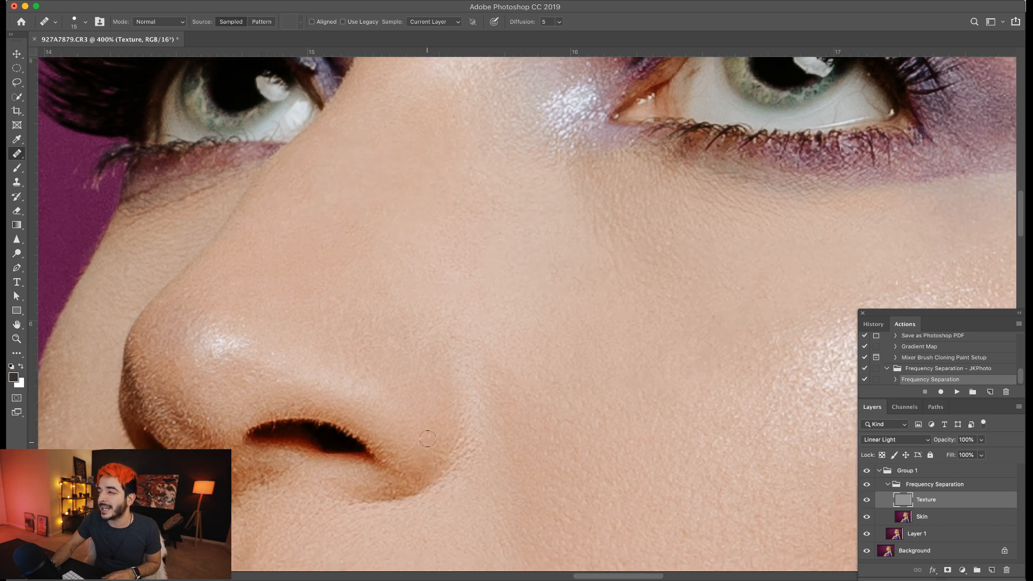
{"action": "left_click", "coordinate": [425, 419]}
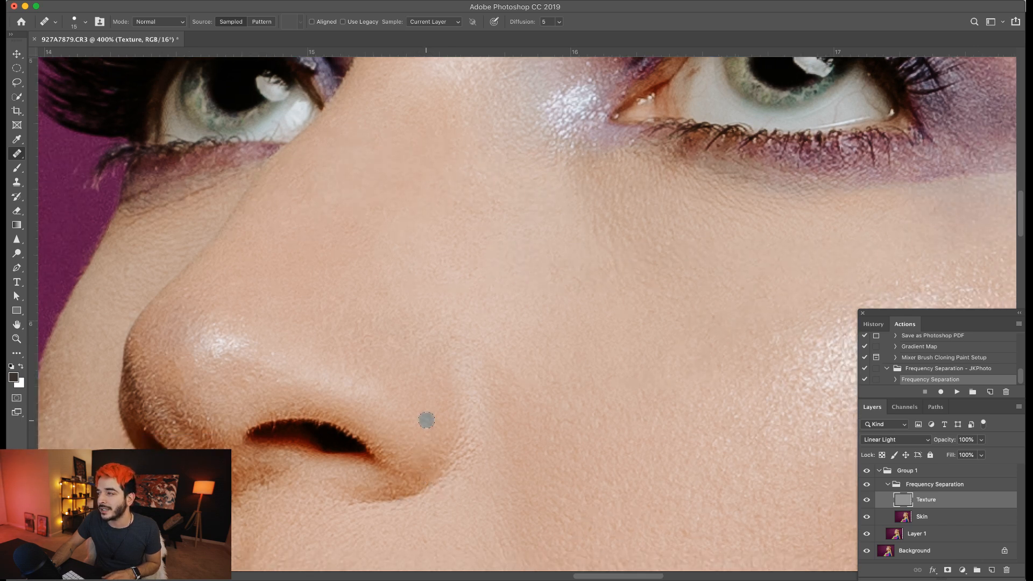
{"action": "left_click", "coordinate": [453, 339]}
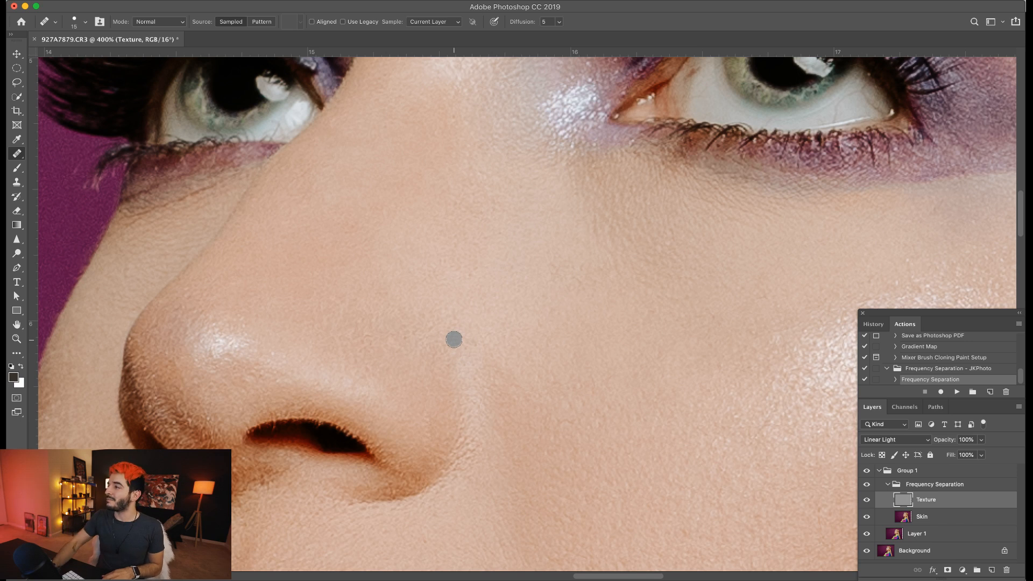
Step: Heal the spots on the cheek beside the nose, below the near eye
{"action": "left_click", "coordinate": [574, 280]}
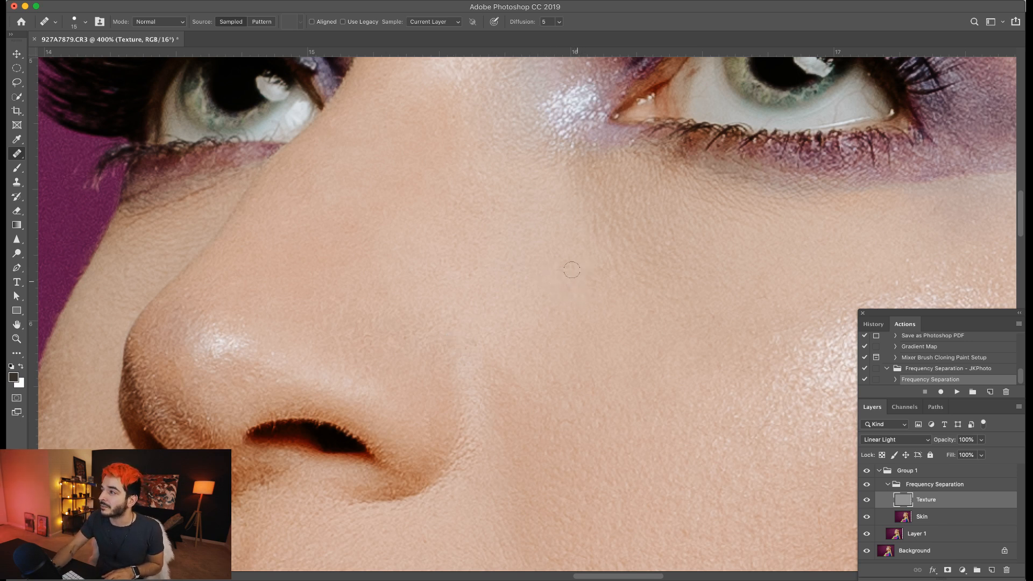
{"action": "left_click", "coordinate": [576, 241]}
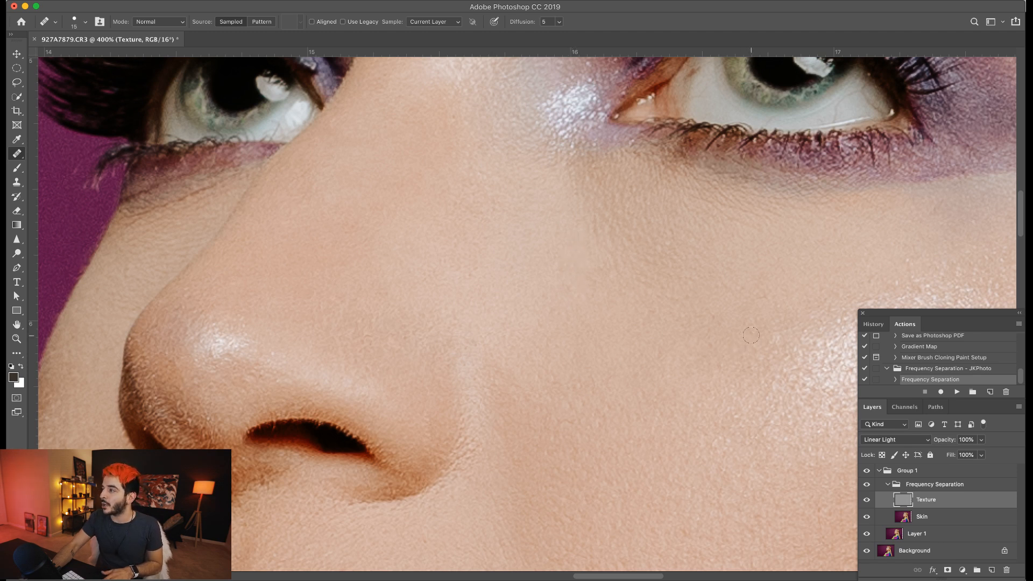
{"action": "left_click", "coordinate": [770, 345]}
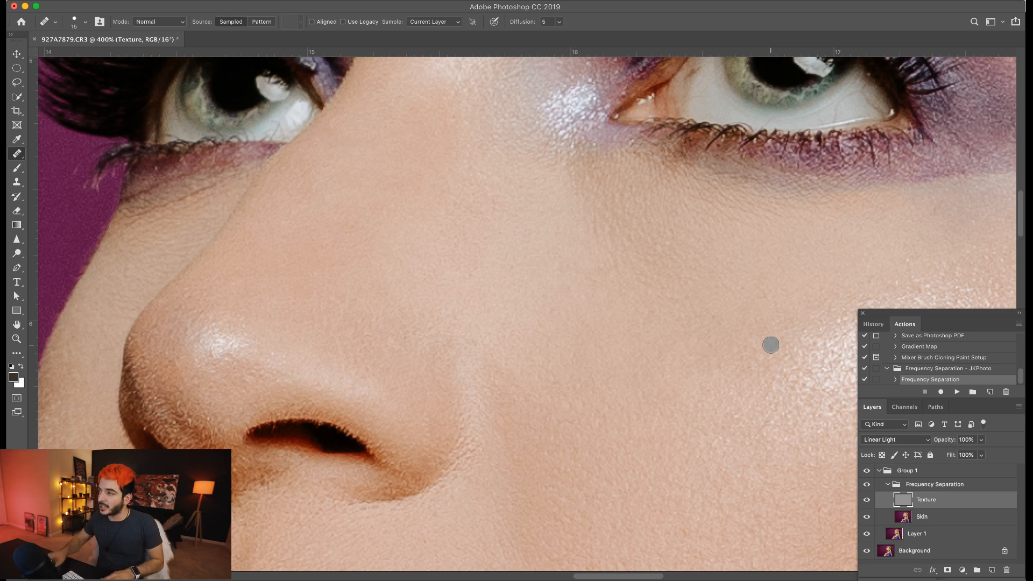
Step: Heal the fine marks on the skin directly above the nostril opening
{"action": "left_click_drag", "start_coordinate": [645, 388], "coordinate": [653, 314]}
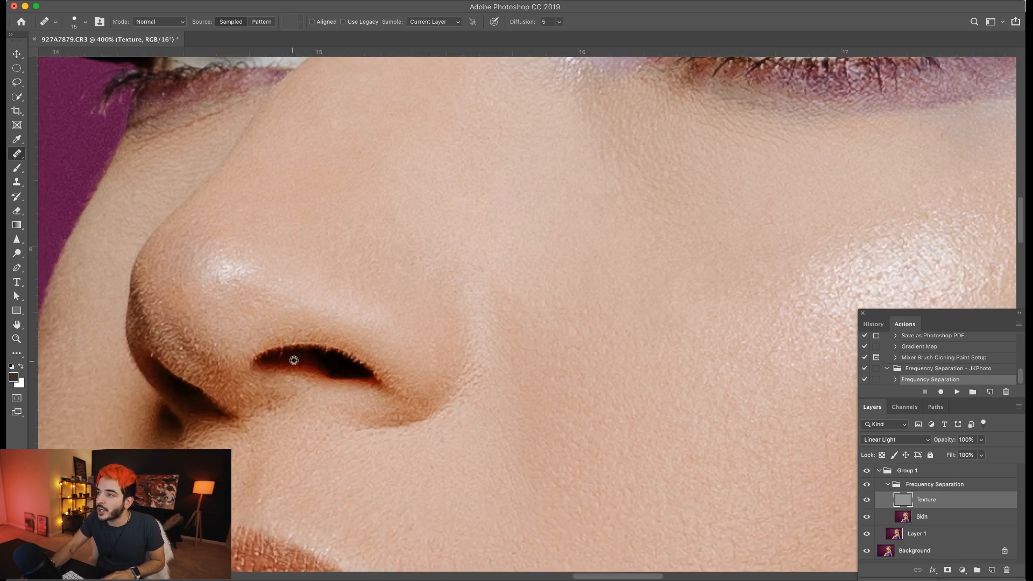
{"action": "left_click", "coordinate": [326, 314]}
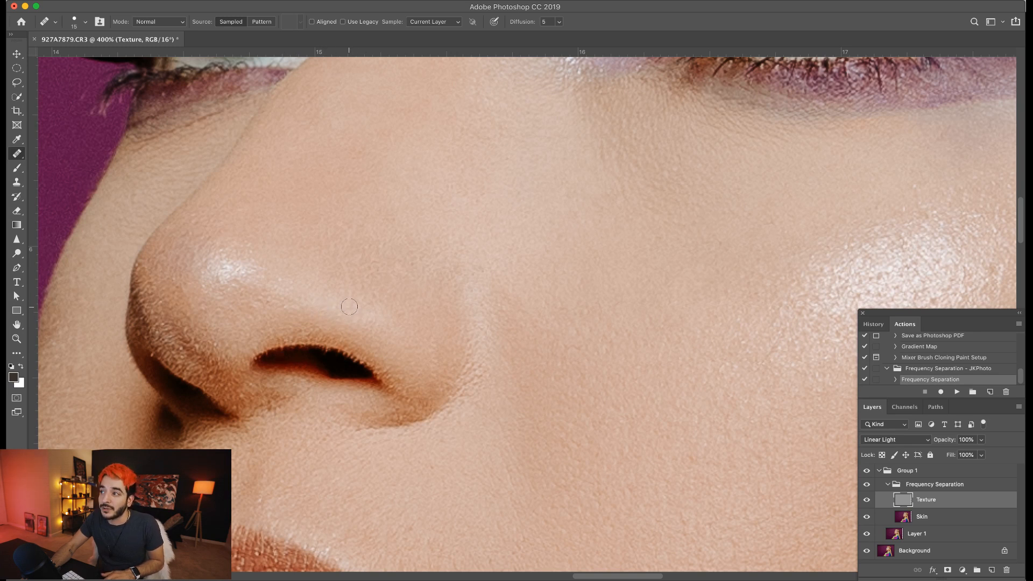
{"action": "left_click", "coordinate": [375, 296]}
Step: Heal the small mark on the cheek just beyond the corner of the mouth
{"action": "scroll", "coordinate": [360, 376], "scroll_direction": "left", "scroll_amount": 10}
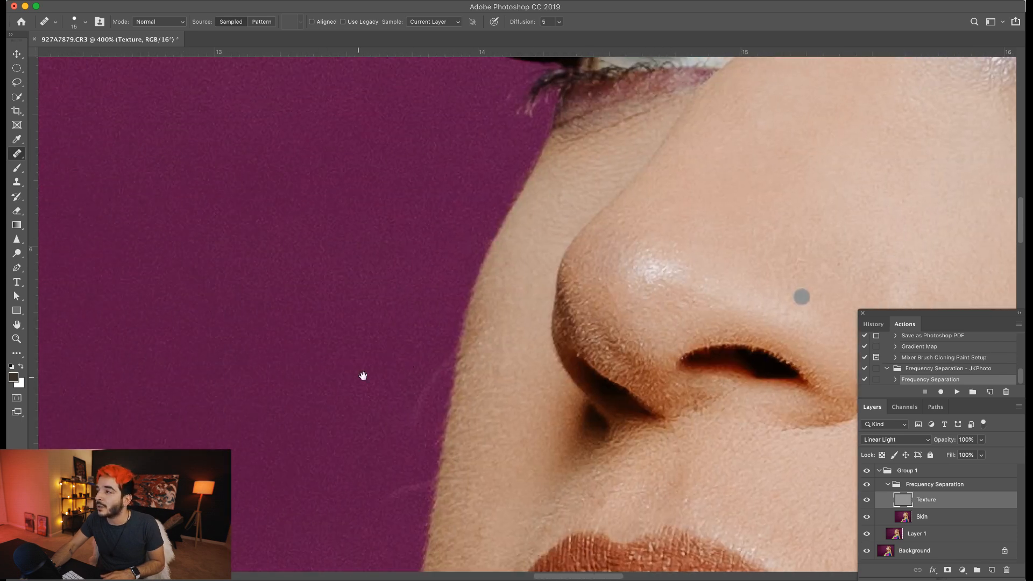
{"action": "scroll", "coordinate": [360, 376], "scroll_direction": "right", "scroll_amount": 12}
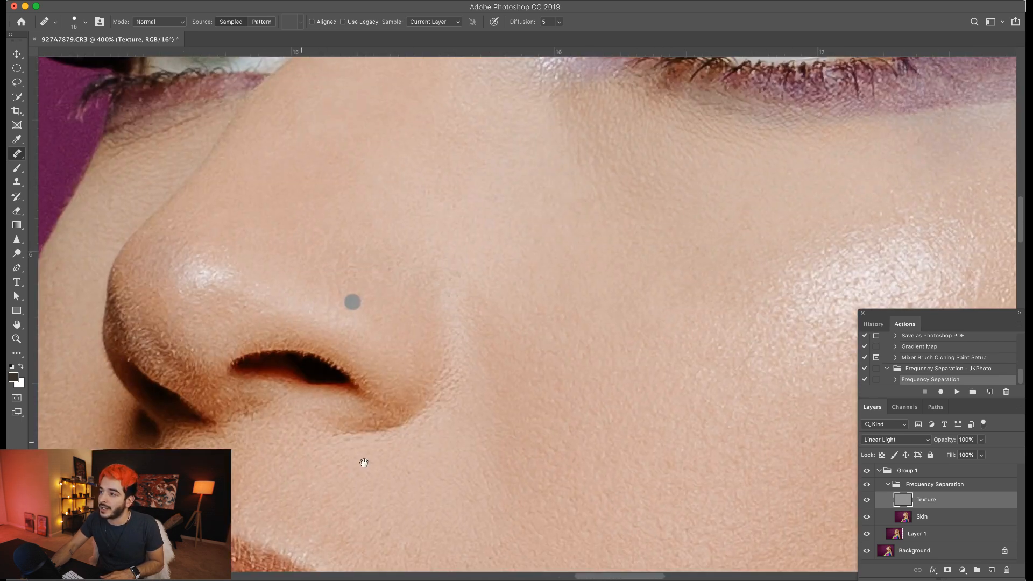
{"action": "scroll", "coordinate": [365, 342], "scroll_direction": "down", "scroll_amount": 7}
{"action": "scroll", "coordinate": [376, 394], "scroll_direction": "right", "scroll_amount": 4}
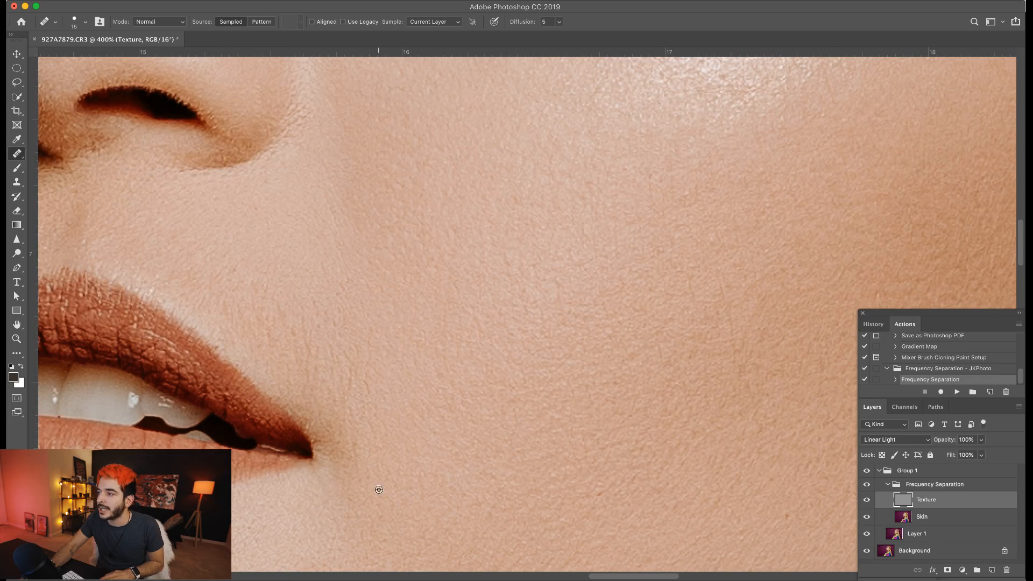
{"action": "left_click", "coordinate": [393, 453]}
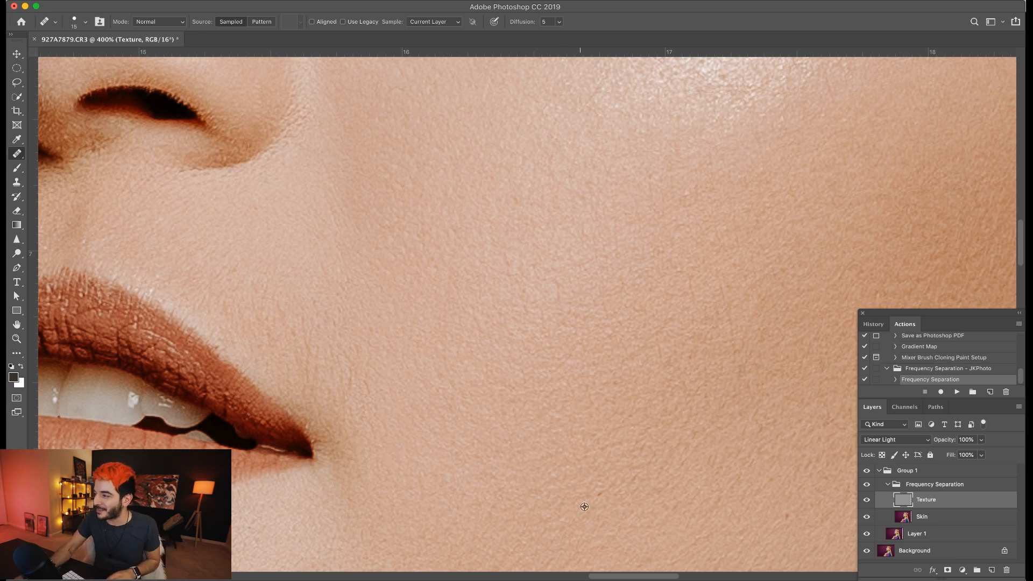
{"action": "left_click_drag", "start_coordinate": [705, 520], "coordinate": [642, 460]}
{"action": "key", "text": "super+r"}
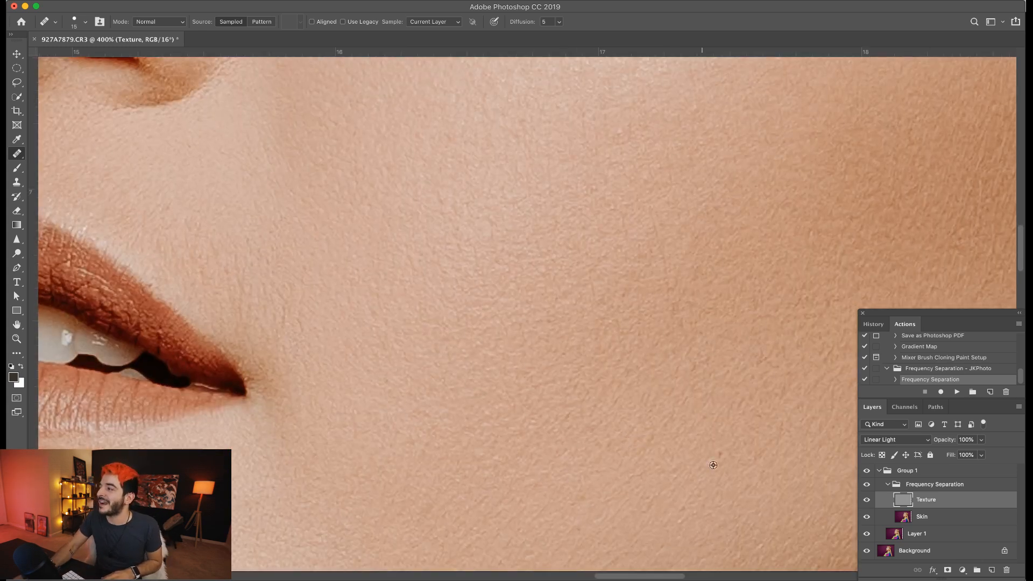
{"action": "left_click_drag", "start_coordinate": [690, 417], "coordinate": [559, 486]}
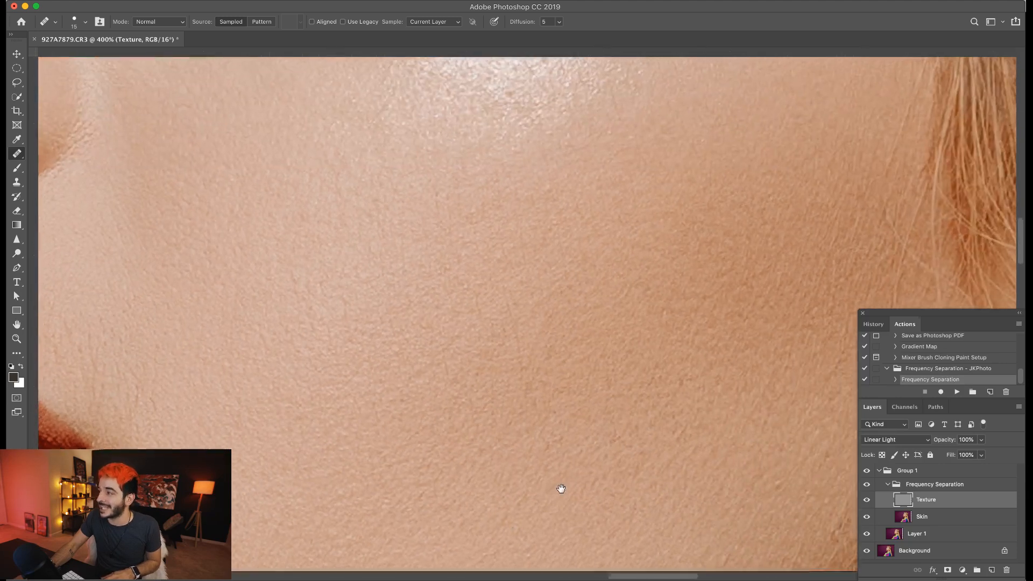
Step: Heal the mark on the skin between the nose and the upper lip
{"action": "mouse_move", "coordinate": [486, 141]}
{"action": "left_mouse_down"}
{"action": "mouse_move", "coordinate": [623, 319]}
{"action": "mouse_move", "coordinate": [829, 343]}
{"action": "left_mouse_up"}
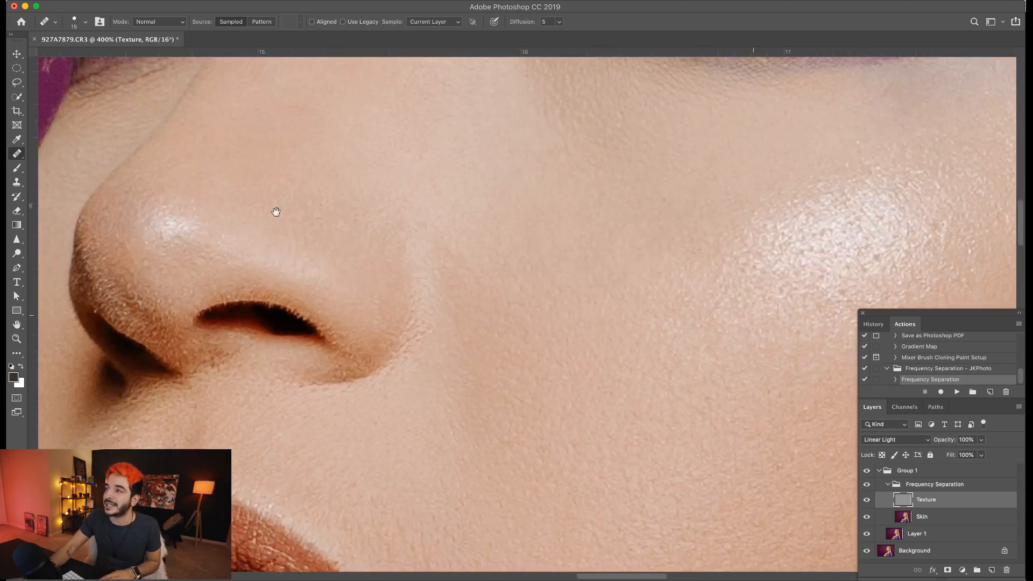
{"action": "left_click_drag", "start_coordinate": [276, 210], "coordinate": [353, 252]}
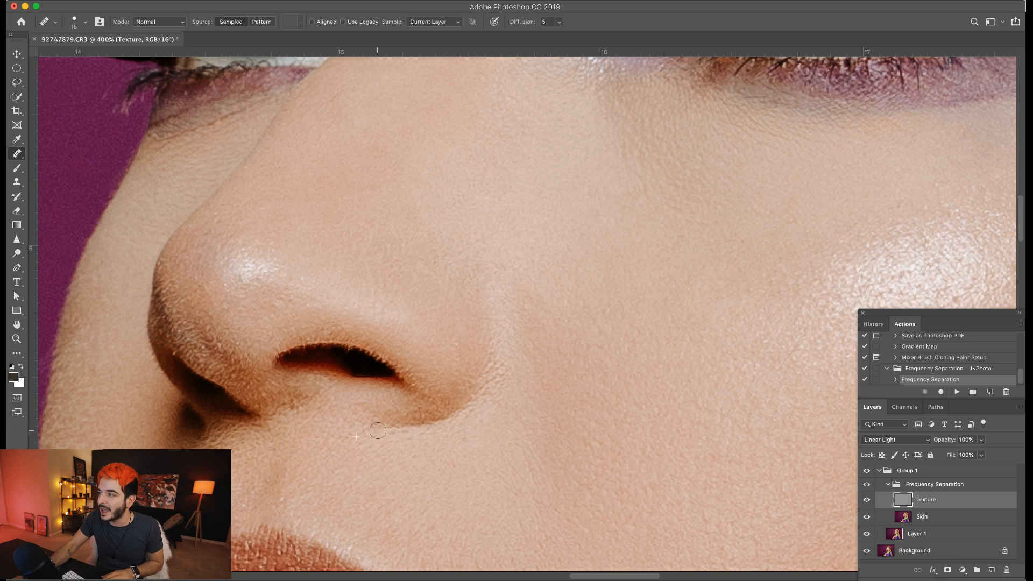
{"action": "left_click", "coordinate": [283, 500]}
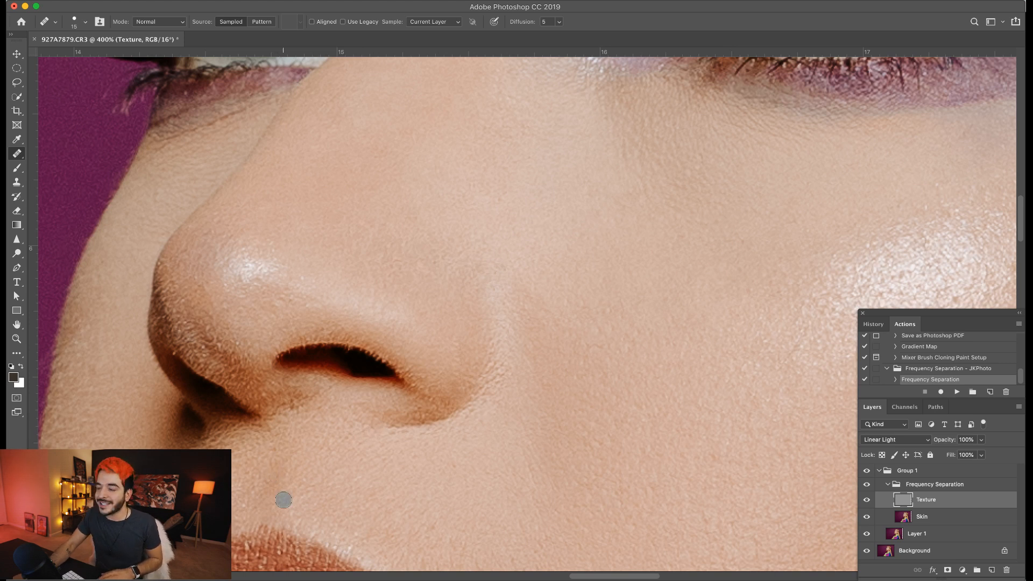
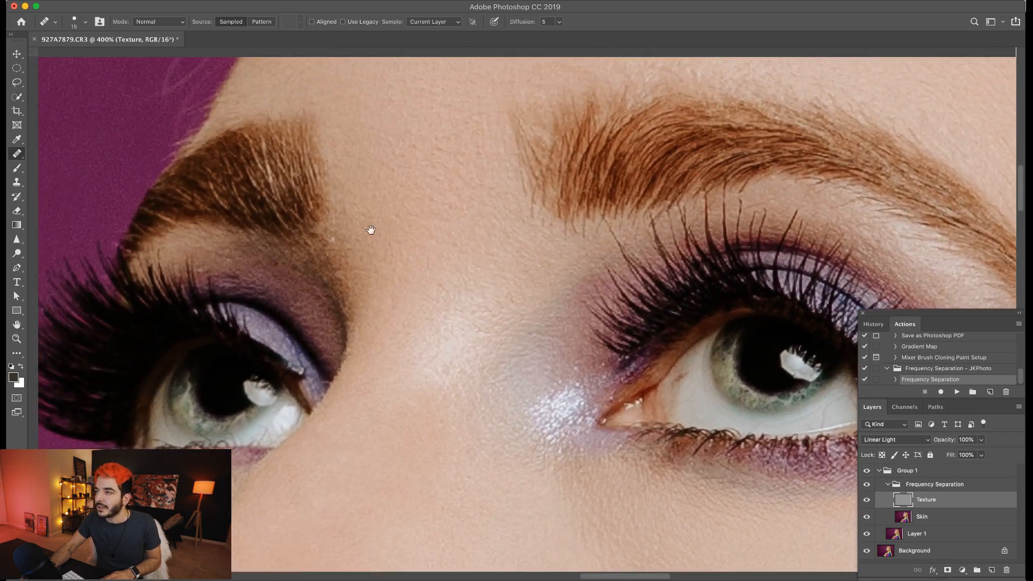
Step: Heal the mark on the eyelid skin below the inner end of the far eyebrow
{"action": "left_click_drag", "start_coordinate": [371, 230], "coordinate": [373, 237]}
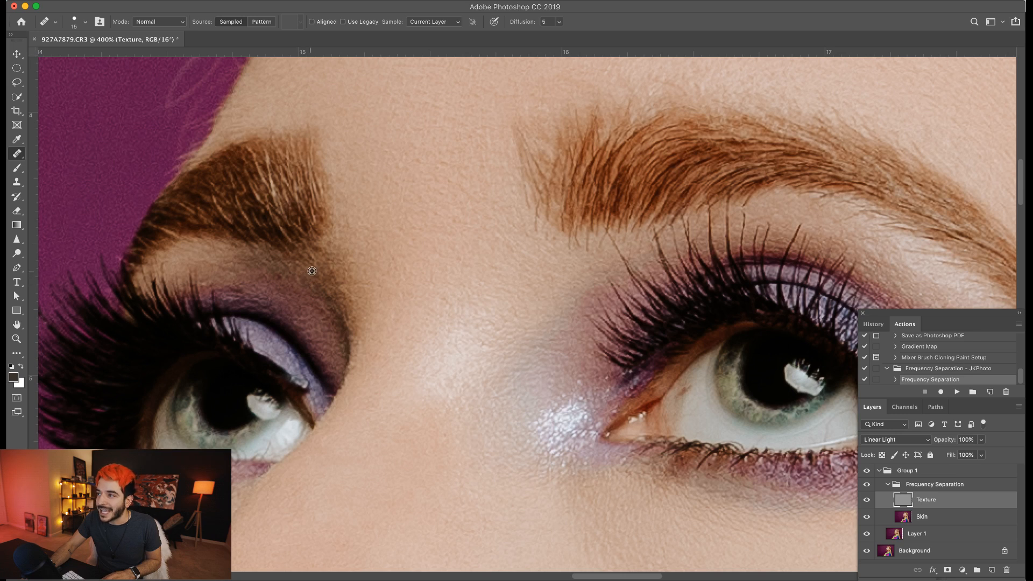
{"action": "left_click", "coordinate": [281, 273]}
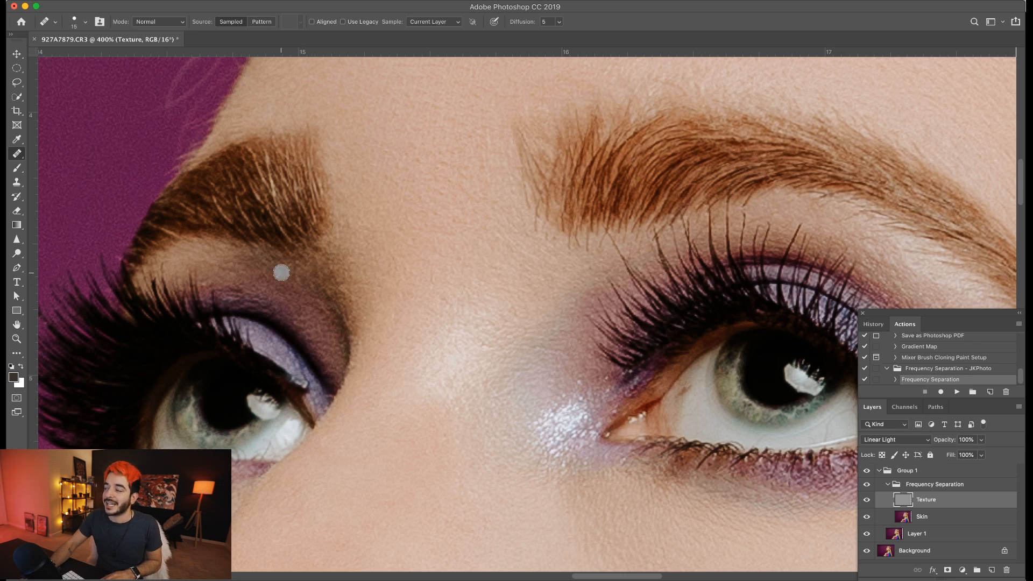
{"action": "mouse_move", "coordinate": [418, 353]}
{"action": "left_mouse_down"}
{"action": "mouse_move", "coordinate": [237, 477]}
{"action": "mouse_move", "coordinate": [387, 240]}
{"action": "mouse_move", "coordinate": [474, 426]}
{"action": "mouse_move", "coordinate": [397, 315]}
{"action": "left_mouse_up"}
Step: On the Skin layer, heal the discoloured spot in the near eye's white beside the inner corner, sampling the clean white next to it
{"action": "key", "text": "super+equal"}
{"action": "key", "text": "super+equal"}
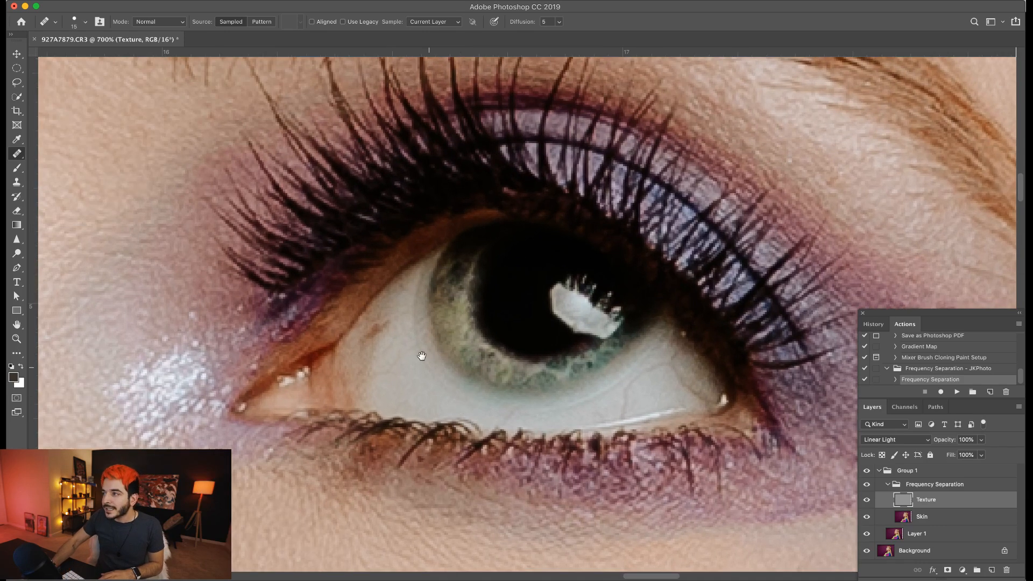
{"action": "key", "text": "super+equal"}
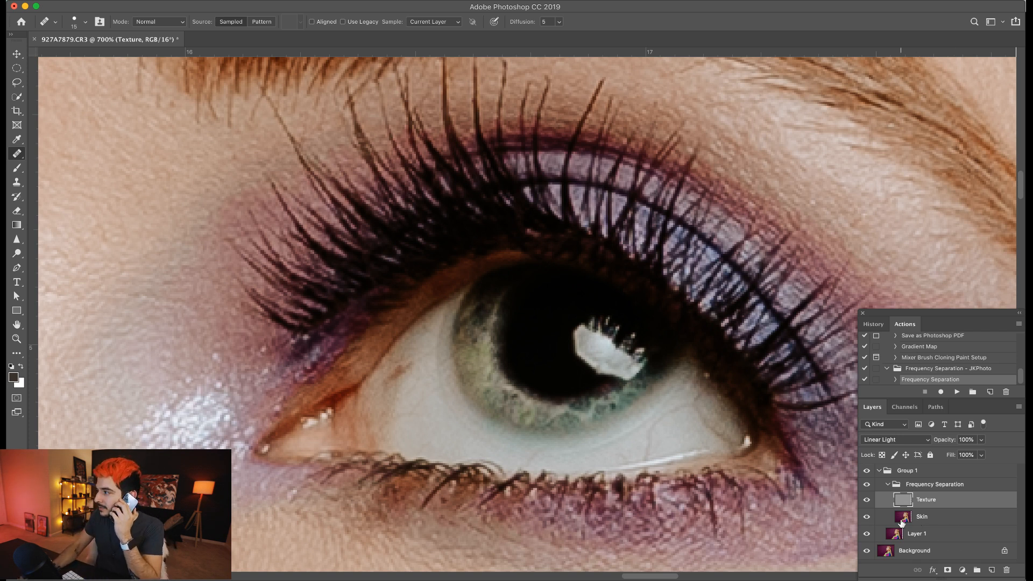
{"action": "left_click", "coordinate": [866, 500]}
{"action": "left_click", "coordinate": [922, 519]}
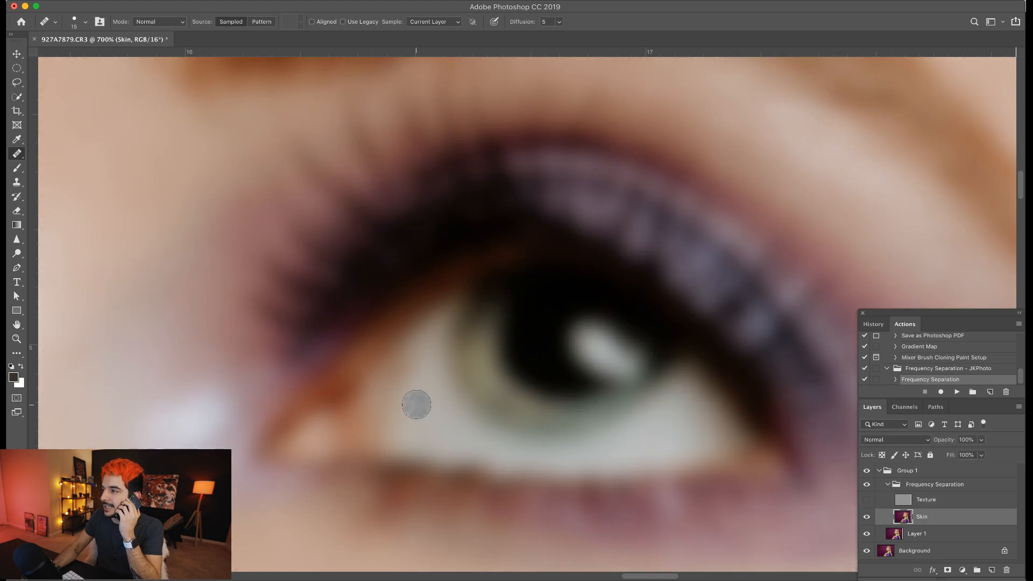
{"action": "left_click", "coordinate": [416, 405], "text": "alt"}
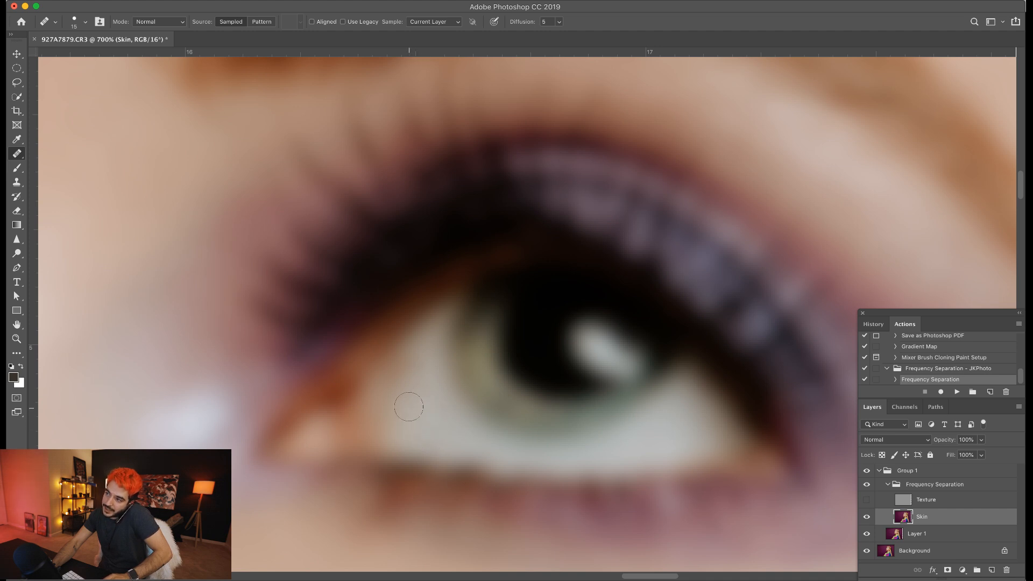
{"action": "left_click", "coordinate": [866, 500]}
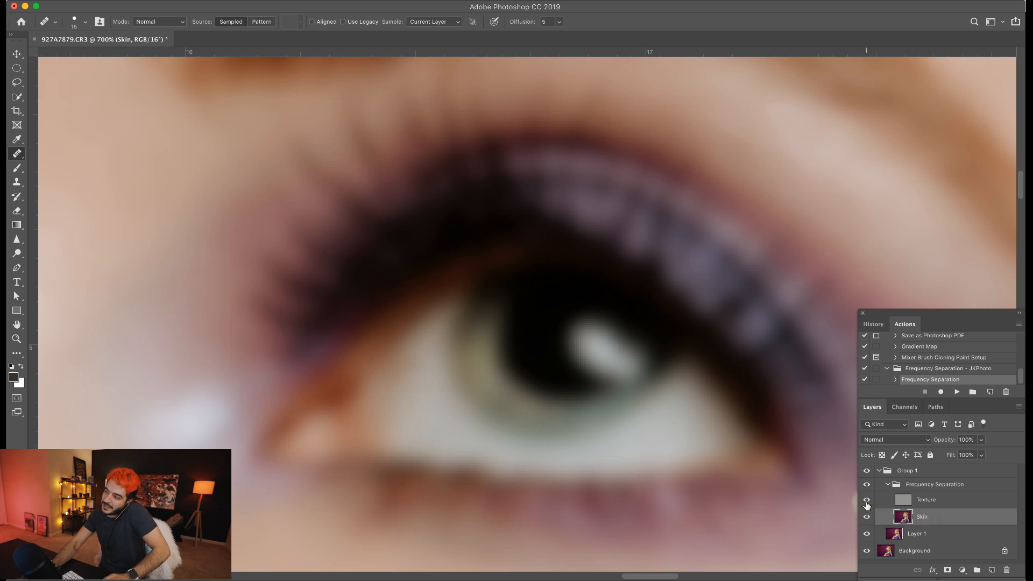
{"action": "left_click", "coordinate": [395, 402], "text": "alt"}
{"action": "left_click", "coordinate": [397, 376]}
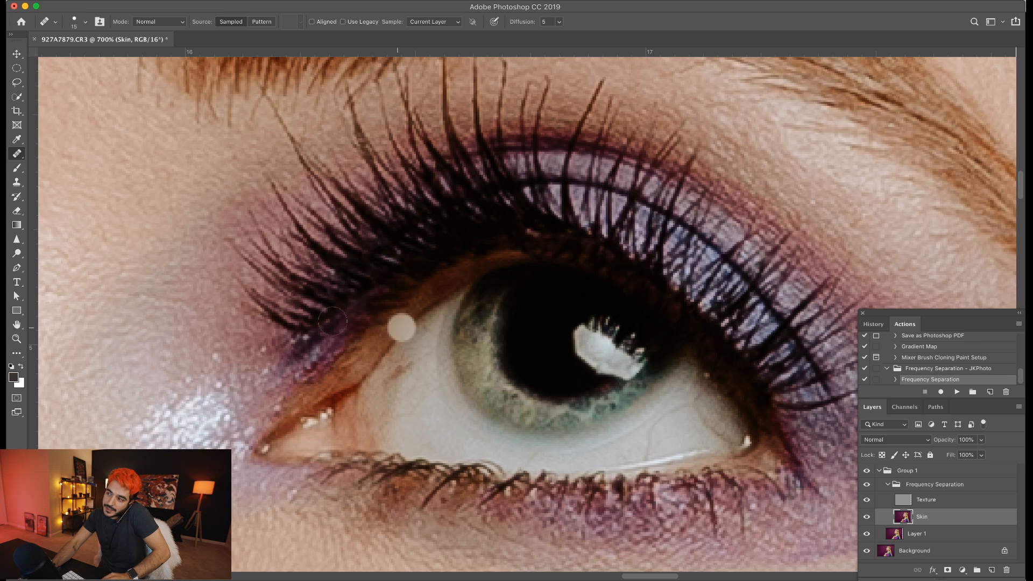
{"action": "left_click", "coordinate": [394, 383]}
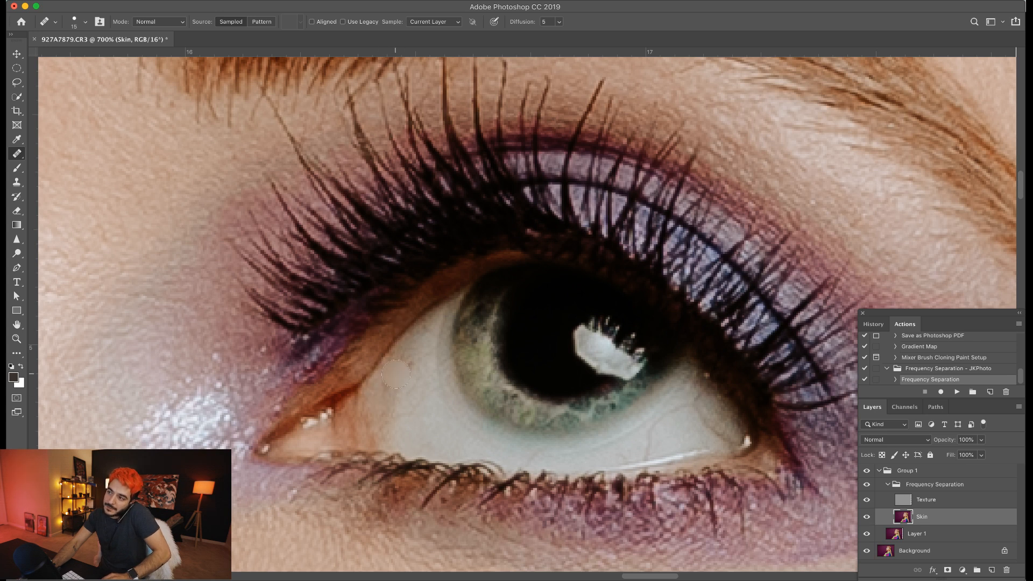
Step: On the Texture layer, heal the remaining detail of the spot in the near eye's white, sampling clean white around it
{"action": "left_click", "coordinate": [930, 506]}
{"action": "left_click", "coordinate": [395, 381]}
{"action": "left_click", "coordinate": [412, 389], "text": "alt"}
{"action": "left_click", "coordinate": [410, 373]}
{"action": "left_click", "coordinate": [409, 408], "text": "alt"}
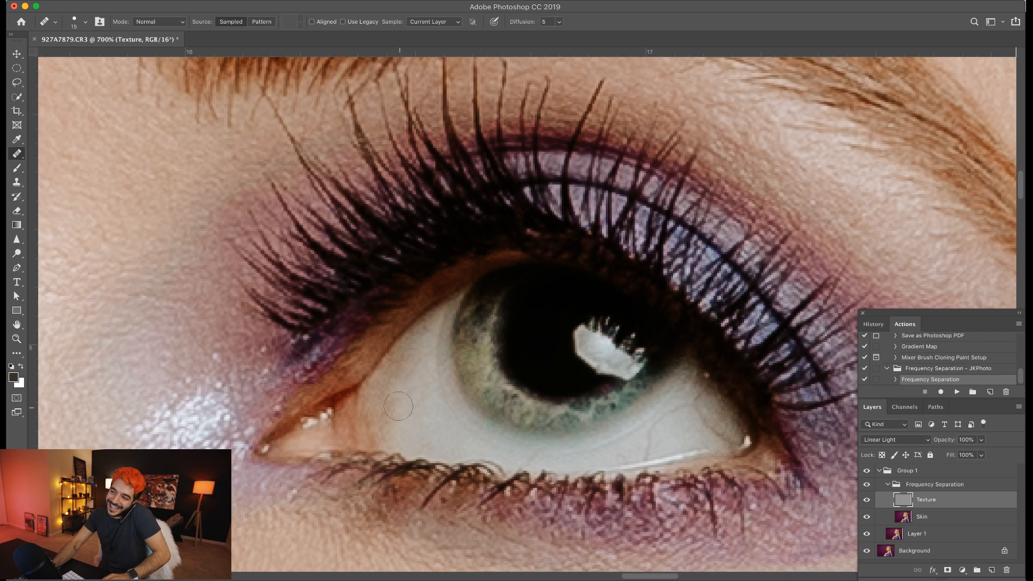
{"action": "left_click", "coordinate": [406, 411]}
{"action": "left_click", "coordinate": [422, 415]}
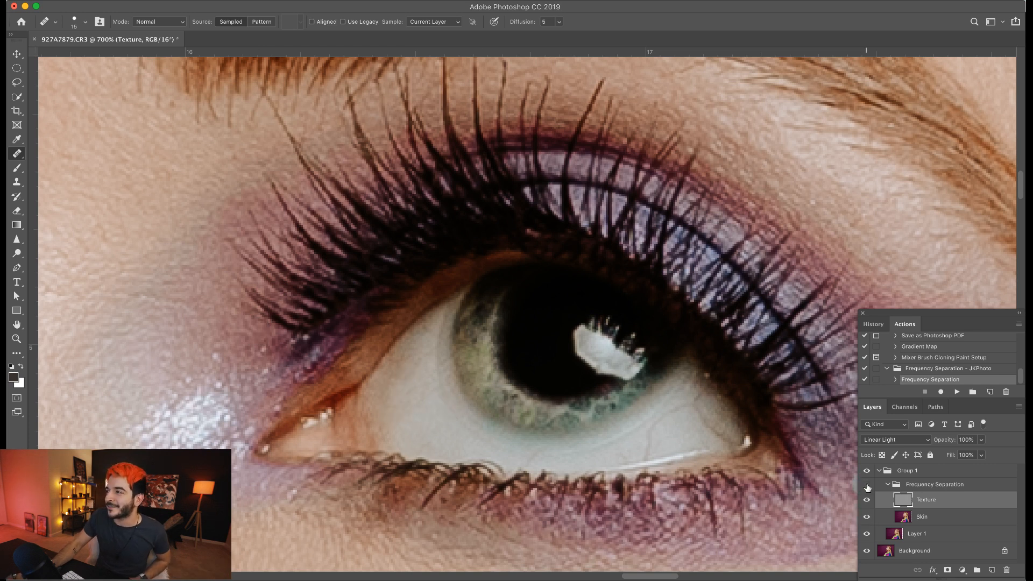
Step: Examine the retouched eyes, forehead and overall skin at reduced magnification, down to 100%
{"action": "key", "text": "super+minus"}
{"action": "key", "text": "super+minus"}
{"action": "key", "text": "super+minus"}
{"action": "key", "text": "super+minus"}
{"action": "key", "text": "super+minus"}
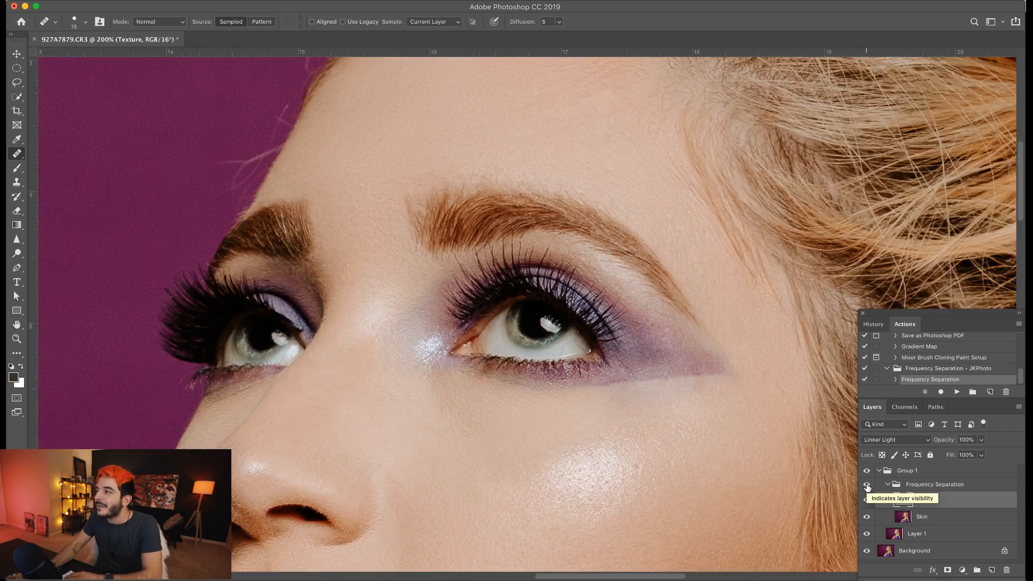
{"action": "left_click_drag", "start_coordinate": [574, 355], "coordinate": [559, 403]}
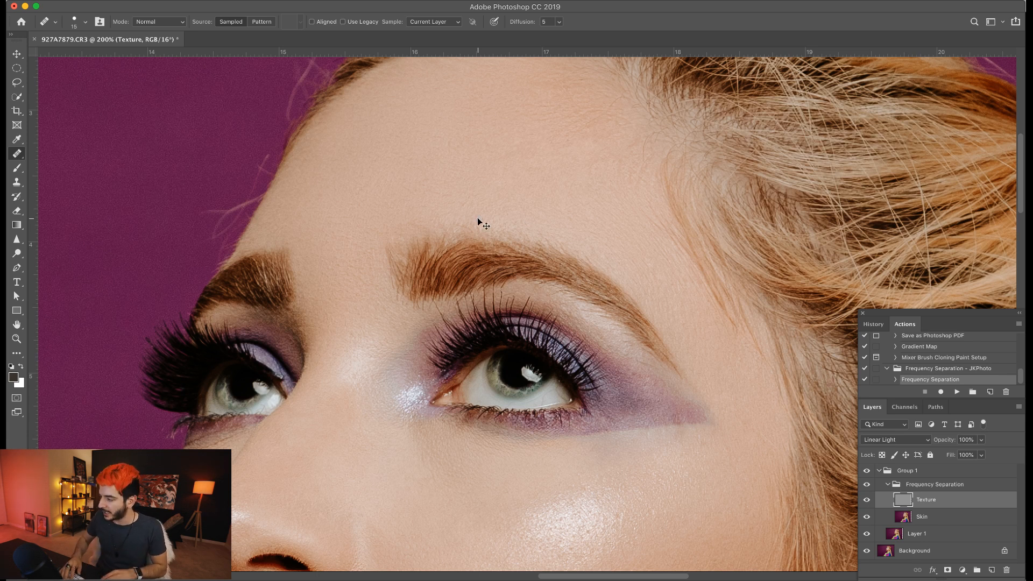
{"action": "key", "text": "super+plus"}
{"action": "key", "text": "super+minus"}
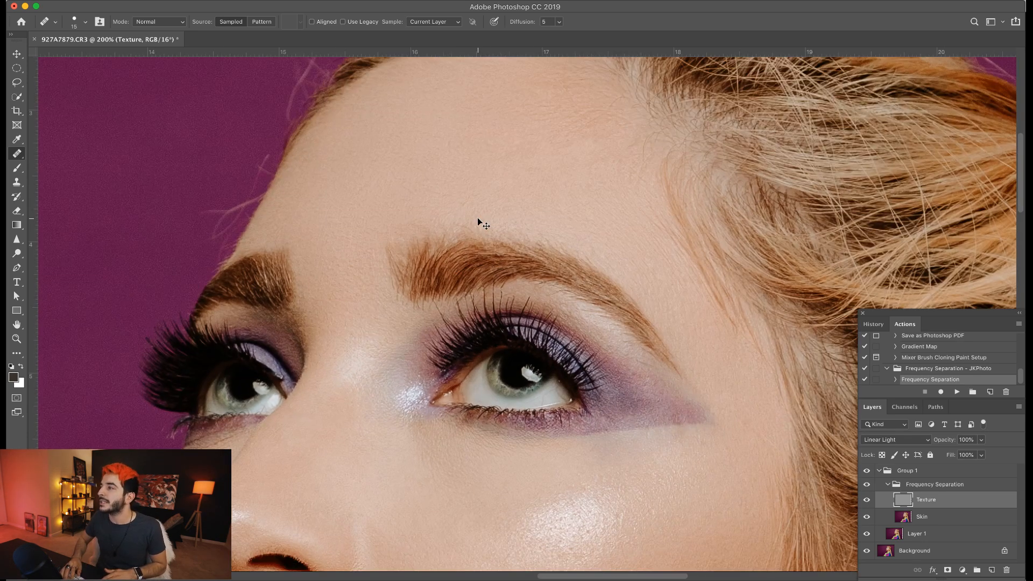
{"action": "key", "text": "super+minus"}
{"action": "key", "text": "super+minus"}
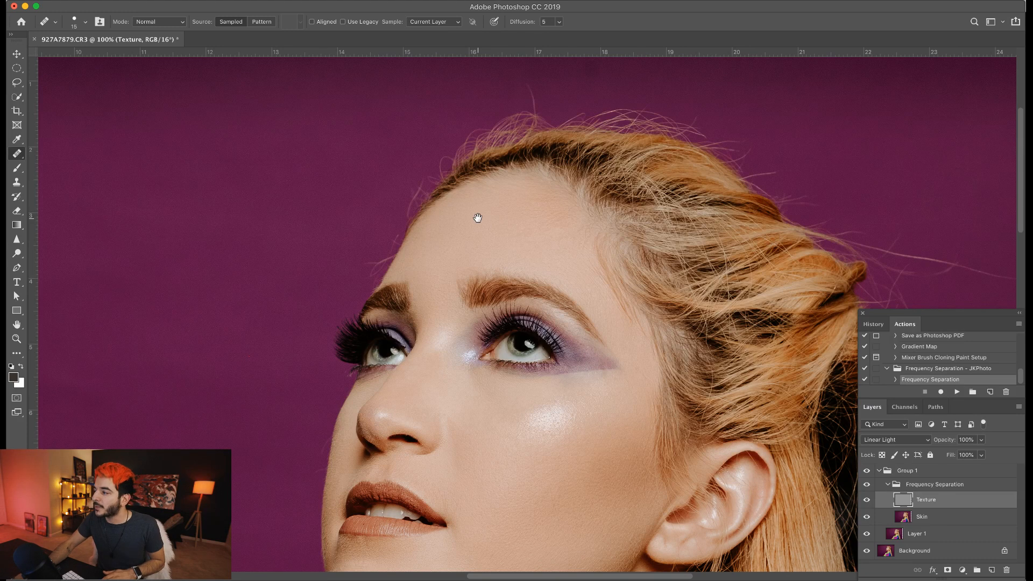
Step: Select the Frequency Separation group in place of the Texture layer
{"action": "left_click_drag", "start_coordinate": [477, 218], "coordinate": [415, 150]}
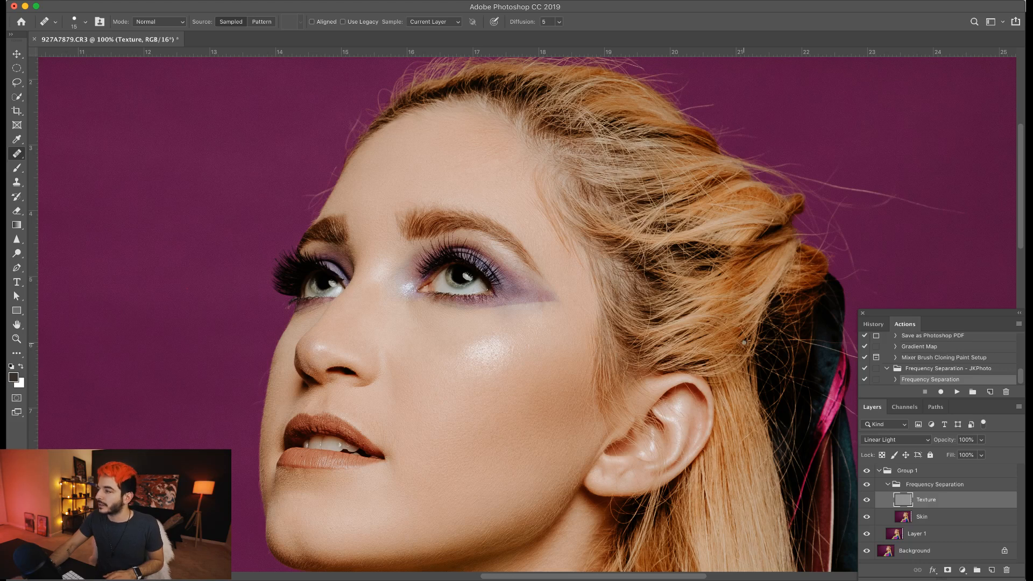
{"action": "left_click", "coordinate": [914, 486]}
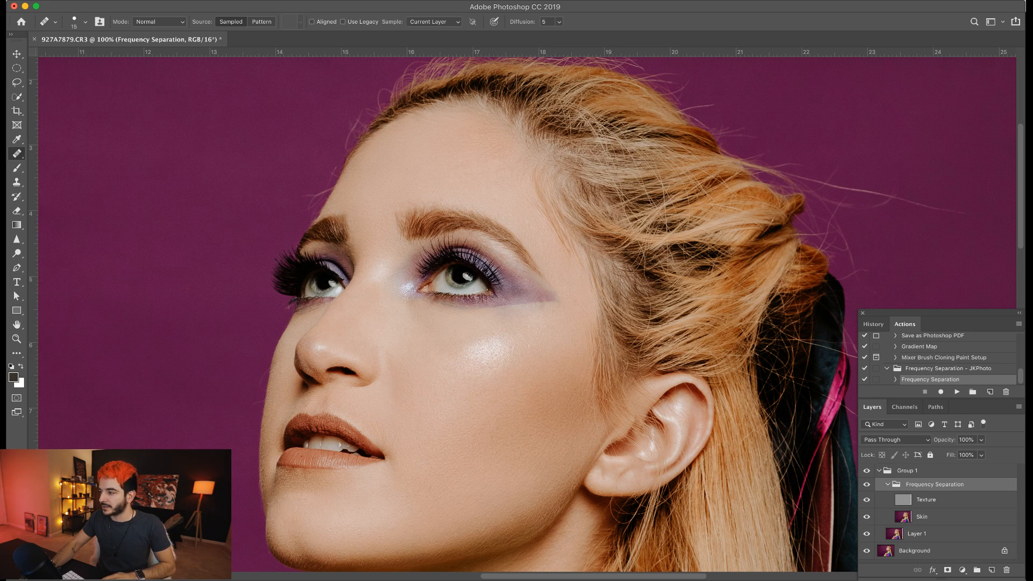
{"action": "key", "text": "super+Tab"}
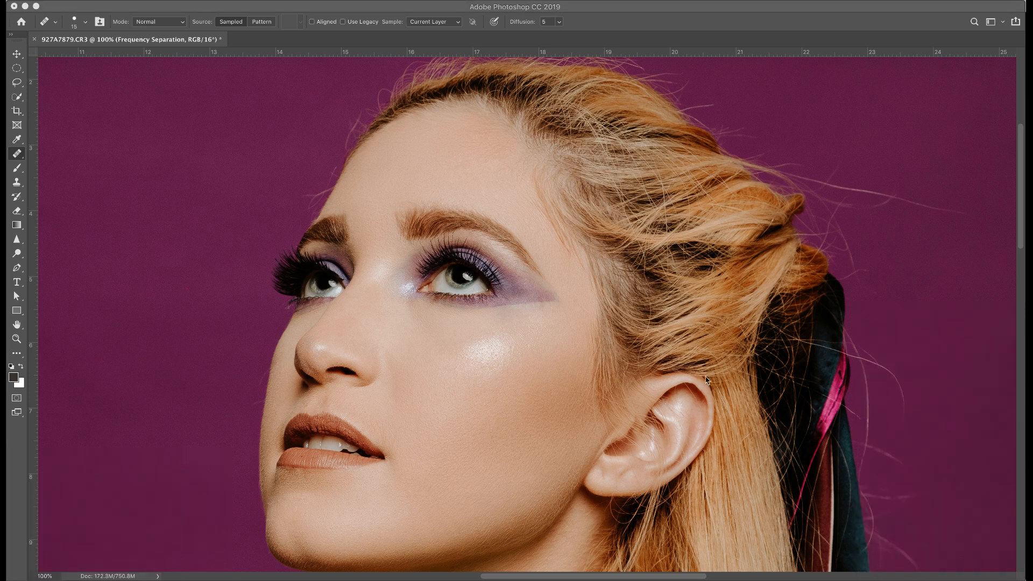
{"action": "key", "text": "super+Tab"}
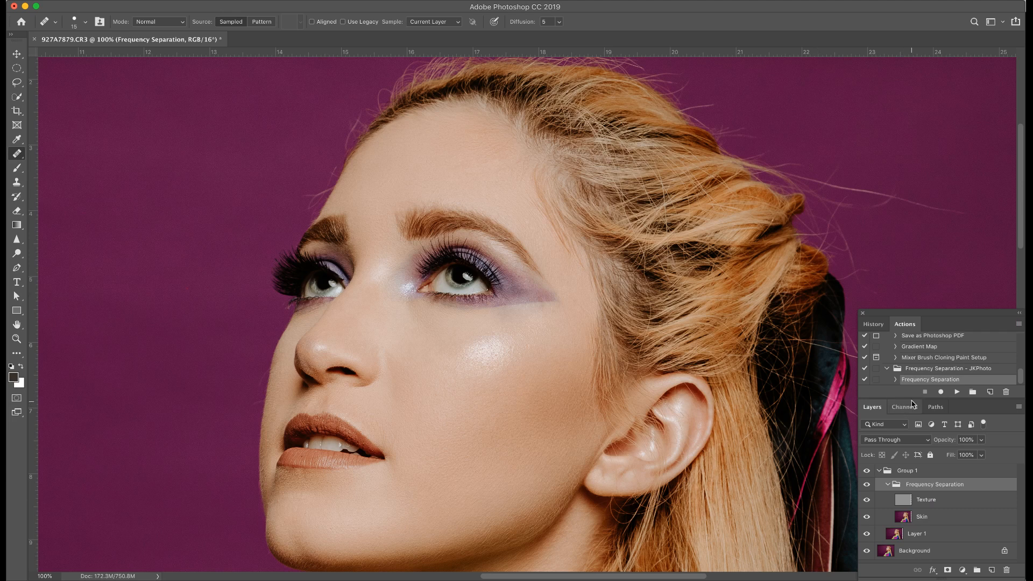
Step: Compare the forehead and eyes at 200% before and after retouching by hiding the Frequency Separation group and showing it again
{"action": "left_click", "coordinate": [865, 486]}
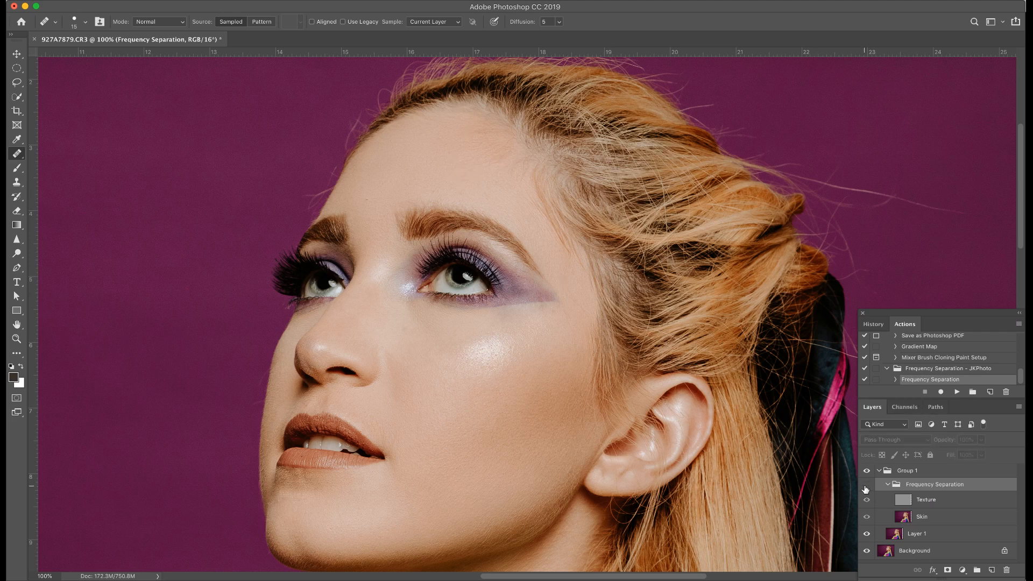
{"action": "key", "text": "super+equal"}
{"action": "left_click_drag", "start_coordinate": [718, 399], "coordinate": [726, 302]}
{"action": "left_click_drag", "start_coordinate": [751, 484], "coordinate": [768, 537]}
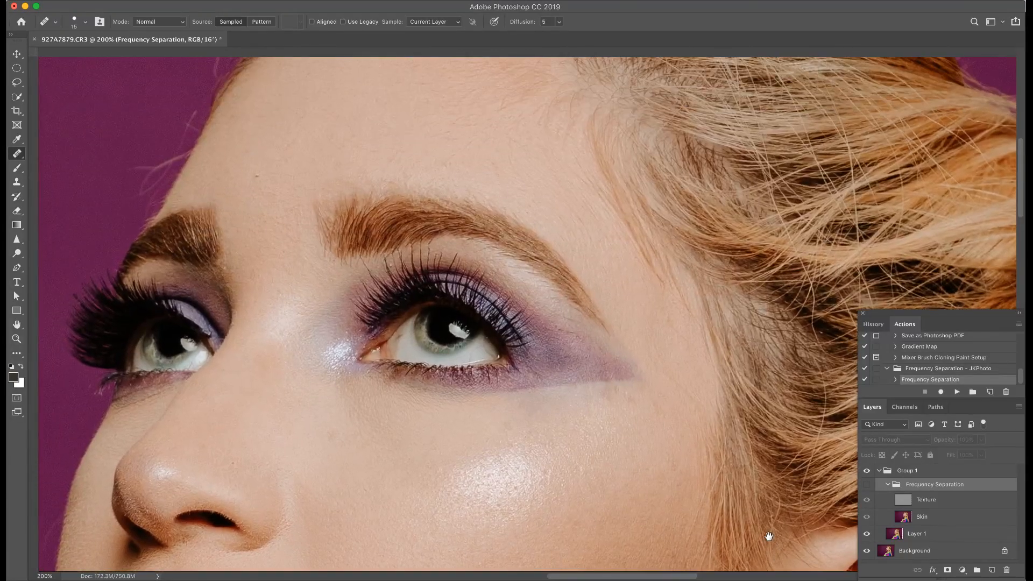
{"action": "left_click_drag", "start_coordinate": [731, 435], "coordinate": [738, 457]}
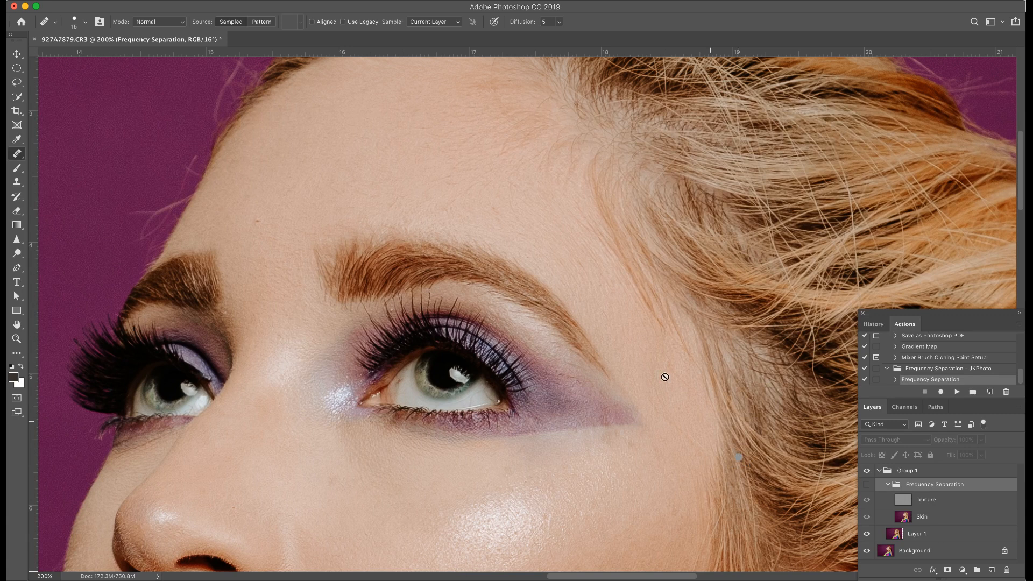
{"action": "left_click", "coordinate": [867, 485]}
Step: Compare the cheek, jaw and mouth area with the Frequency Separation group hidden and shown
{"action": "left_click_drag", "start_coordinate": [505, 411], "coordinate": [460, 256]}
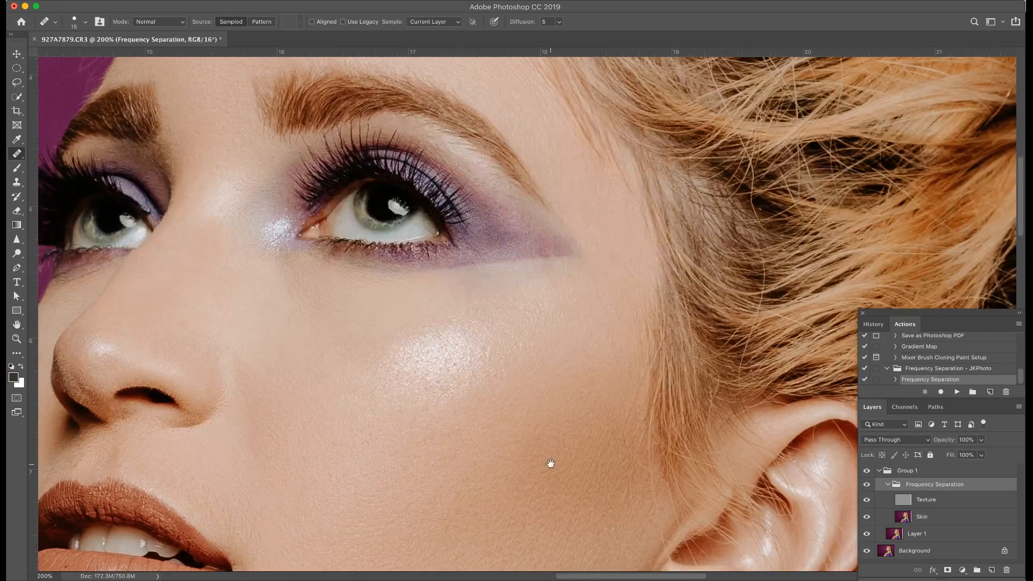
{"action": "left_click_drag", "start_coordinate": [550, 463], "coordinate": [542, 421]}
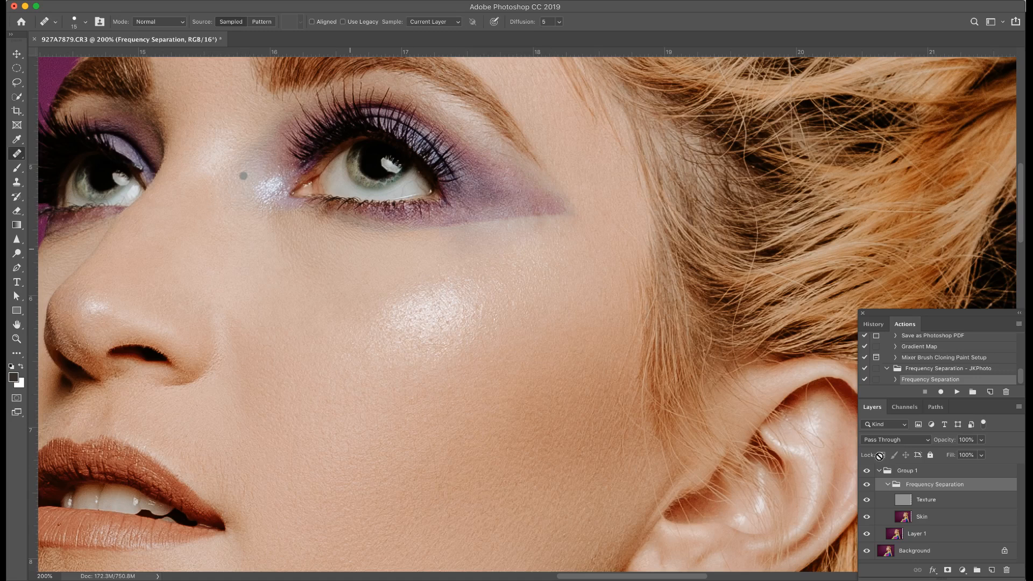
{"action": "left_click_drag", "start_coordinate": [552, 436], "coordinate": [569, 350]}
{"action": "left_click_drag", "start_coordinate": [549, 508], "coordinate": [581, 411]}
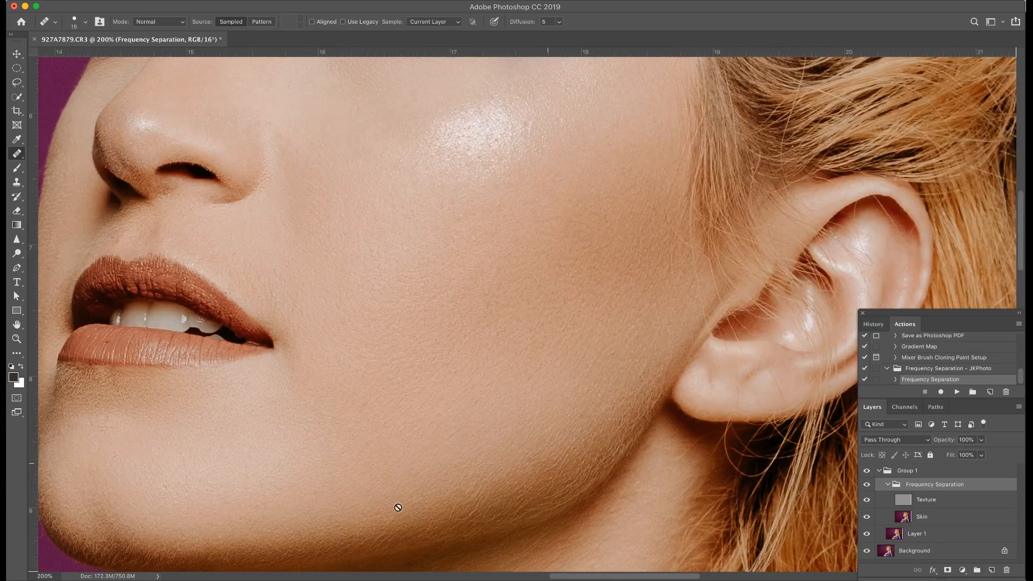
{"action": "left_click", "coordinate": [866, 486]}
{"action": "left_click", "coordinate": [866, 485]}
Step: Compare the lips and chin at 300% with the Frequency Separation group hidden and shown, and view the retouched portrait at 50%
{"action": "left_click_drag", "start_coordinate": [352, 397], "coordinate": [502, 396]}
{"action": "left_click_drag", "start_coordinate": [252, 387], "coordinate": [512, 277]}
{"action": "key", "text": "super+plus"}
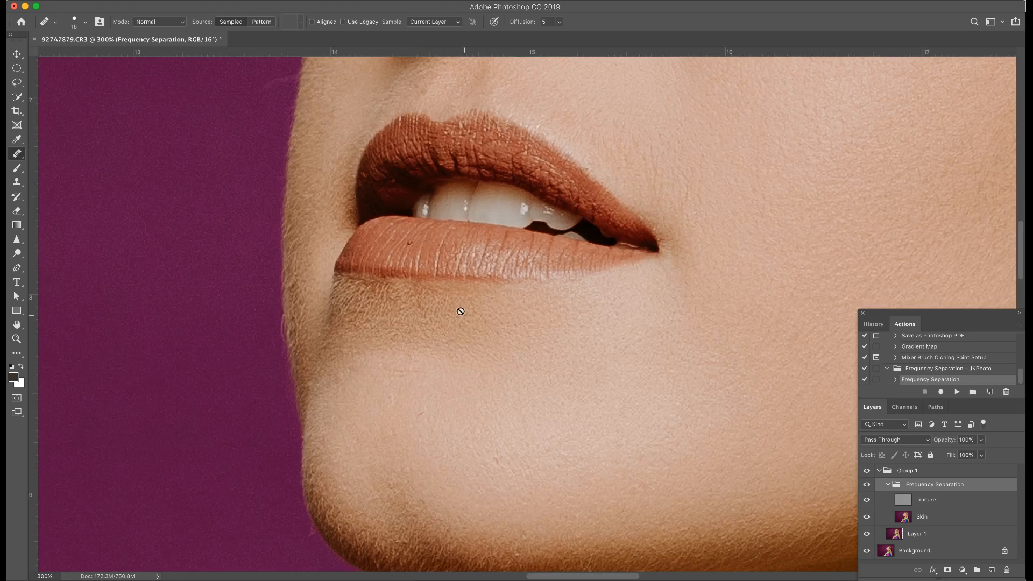
{"action": "left_click", "coordinate": [866, 485]}
{"action": "left_click", "coordinate": [866, 485]}
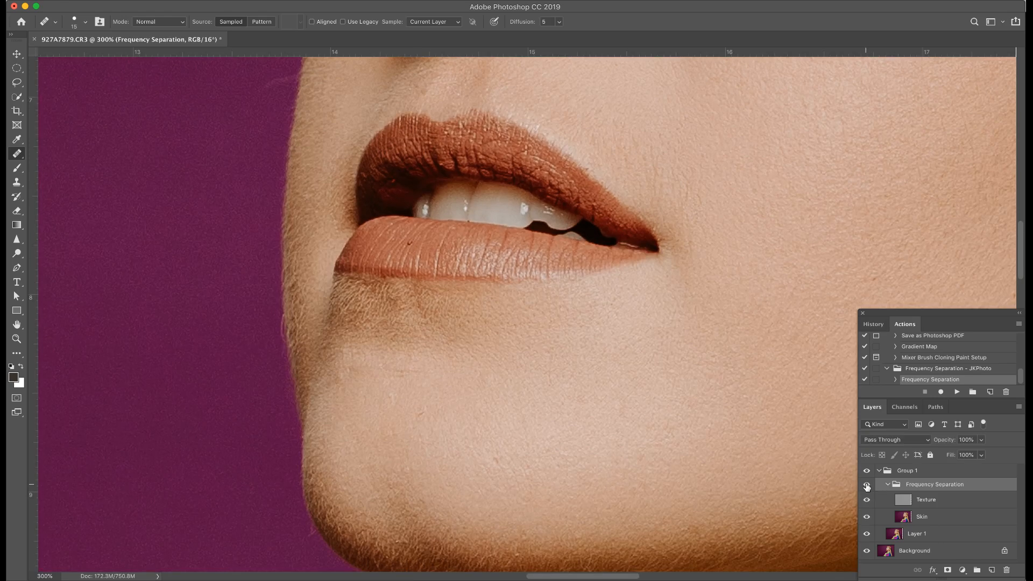
{"action": "left_click", "coordinate": [866, 485]}
{"action": "left_click", "coordinate": [866, 485]}
{"action": "key", "text": "super+minus"}
{"action": "key", "text": "super+minus"}
{"action": "key", "text": "super+minus"}
{"action": "key", "text": "super+minus"}
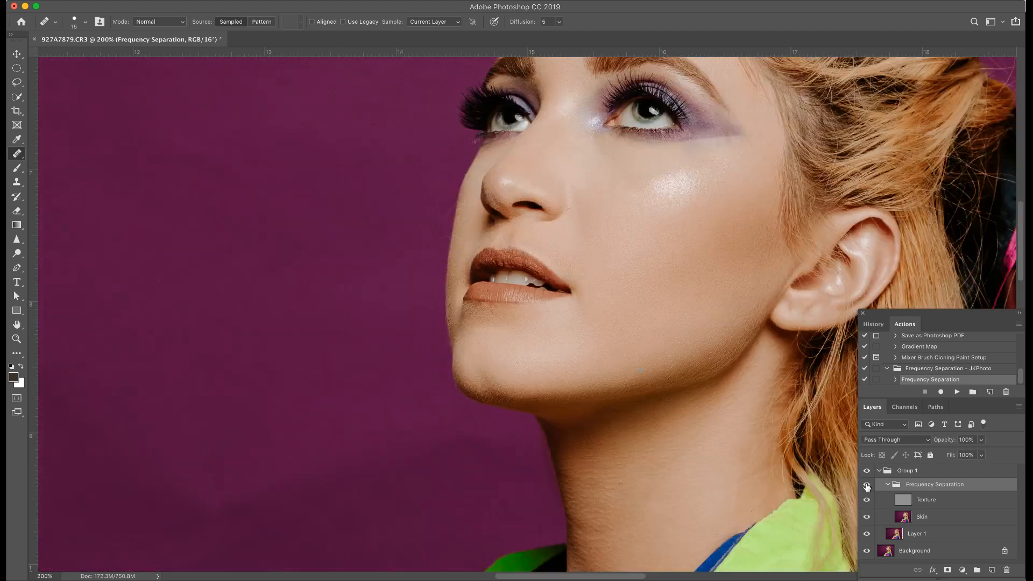
{"action": "key", "text": "super+minus"}
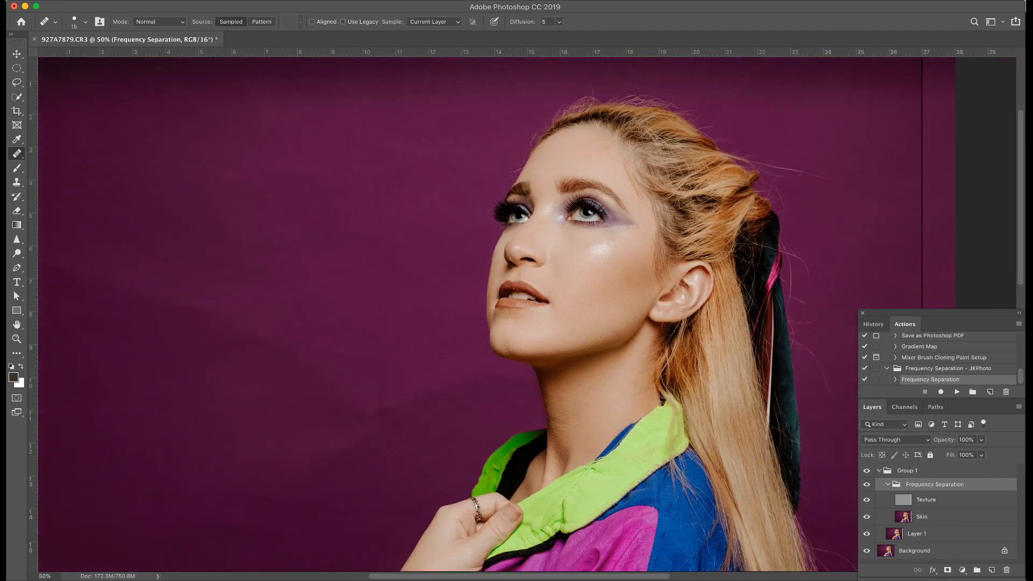